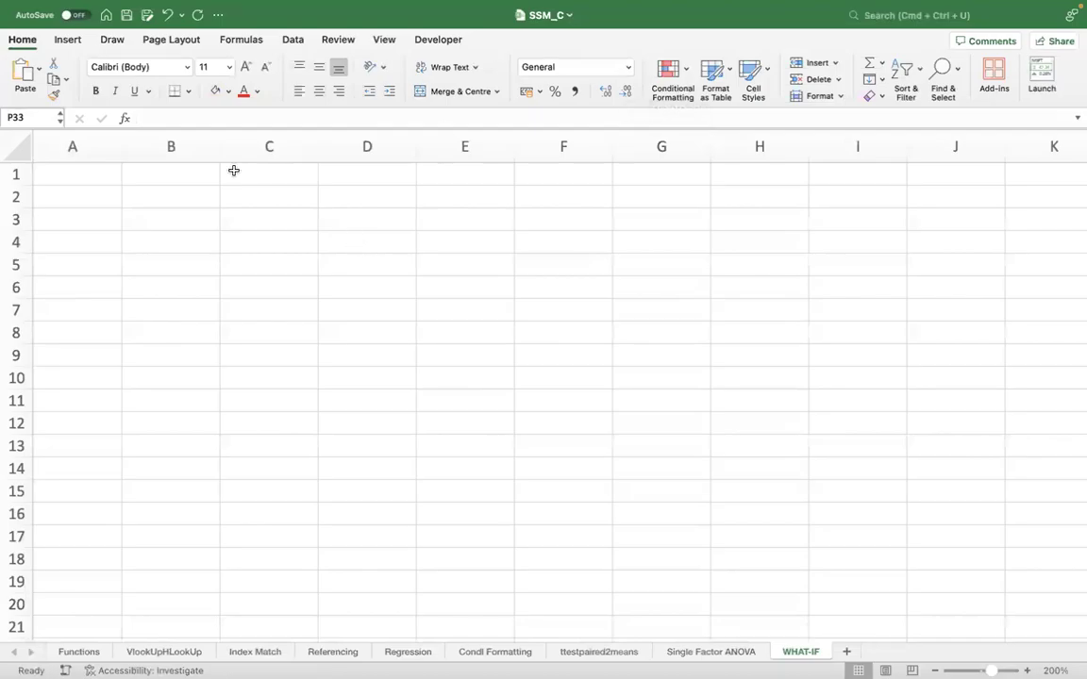
Enter the label "Initial Capital Investment (ICO) =" in cell B3.
{"action": "left_click", "coordinate": [181, 220]}
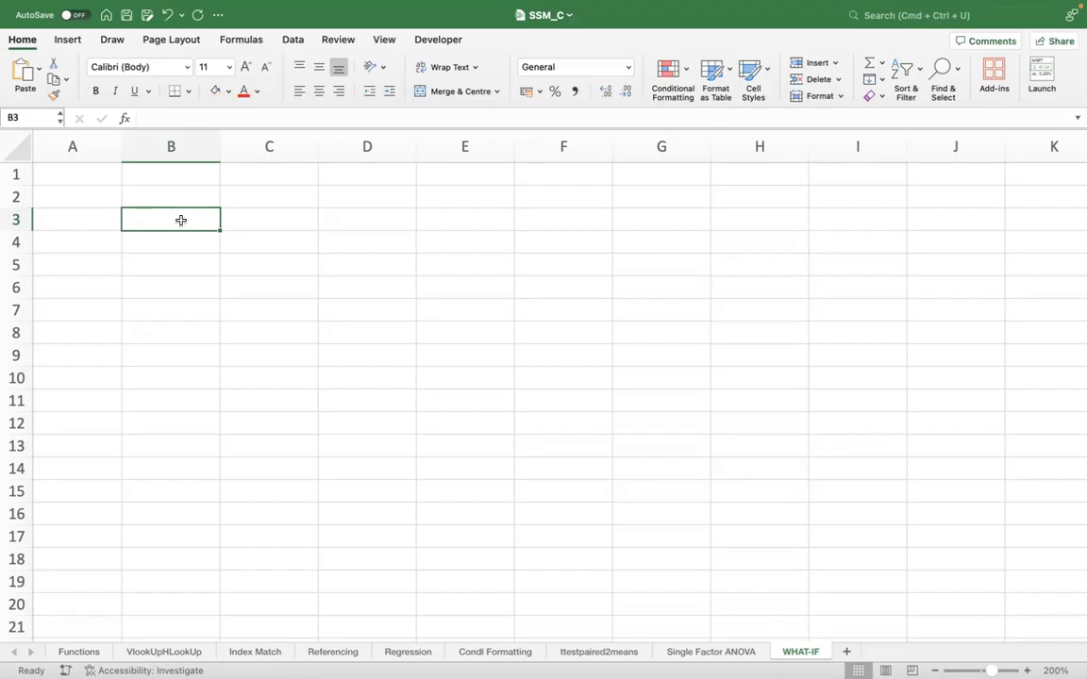
{"action": "type", "text": "Initoa"}
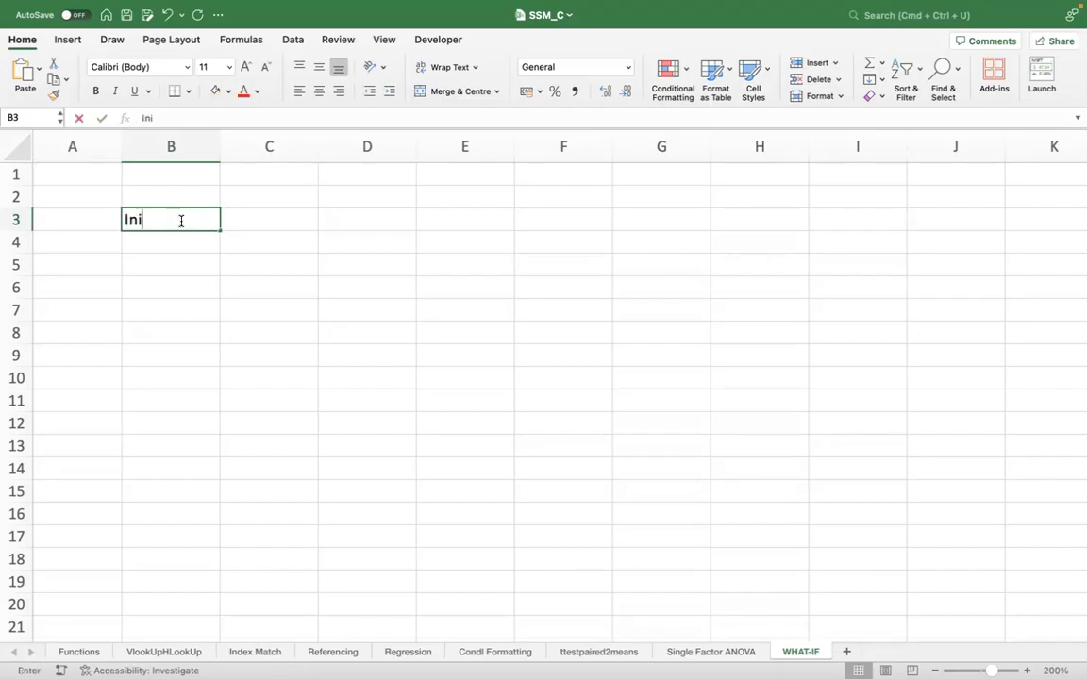
{"action": "key", "text": "BackSpace"}
{"action": "key", "text": "BackSpace"}
{"action": "type", "text": "ial Capital"}
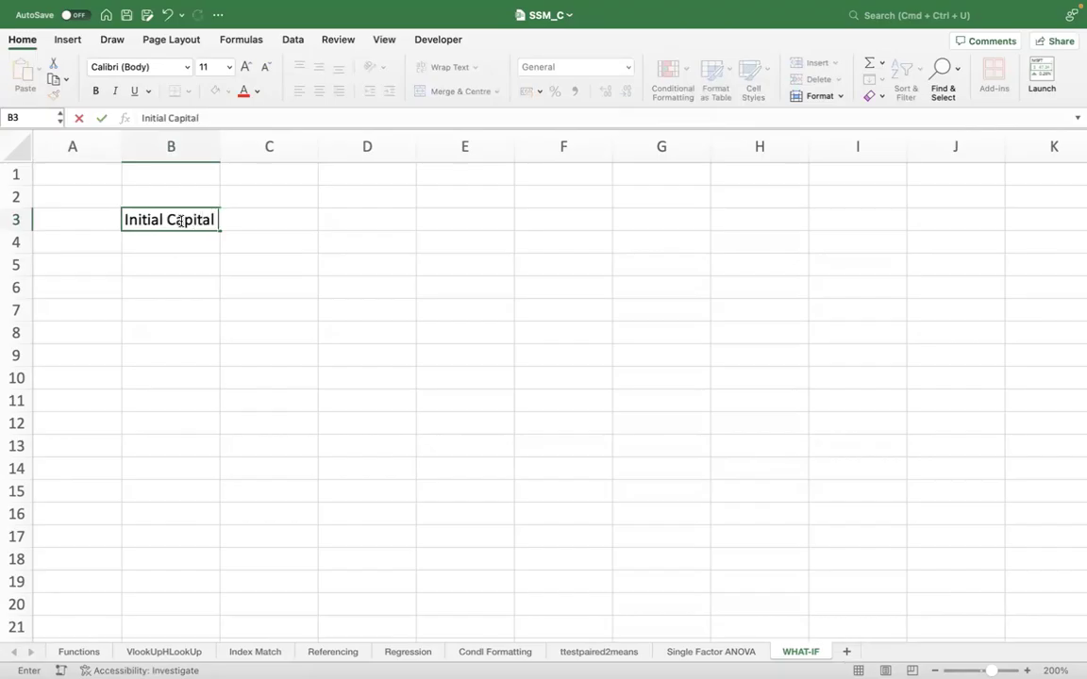
{"action": "type", "text": " Invest,en"}
{"action": "key", "text": "BackSpace"}
{"action": "key", "text": "BackSpace"}
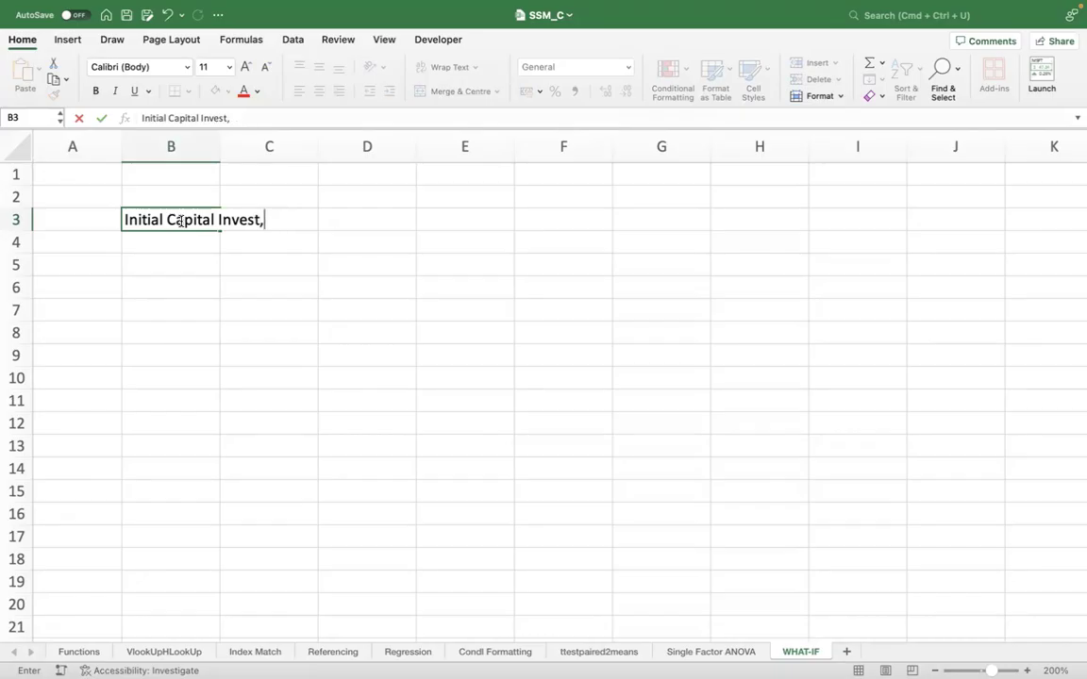
{"action": "key", "text": "BackSpace"}
{"action": "type", "text": "ment ("}
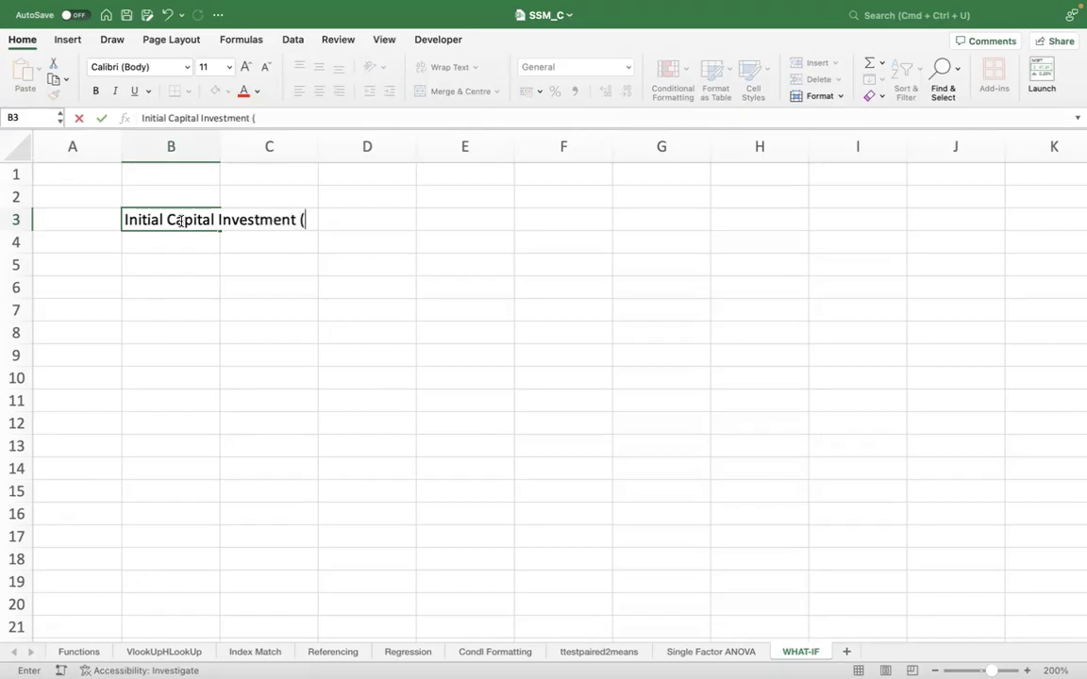
{"action": "type", "text": "ICO) ="}
Enter 500 in cell E3 as the initial capital investment.
{"action": "key", "text": "Tab"}
{"action": "key", "text": "Tab"}
{"action": "key", "text": "Tab"}
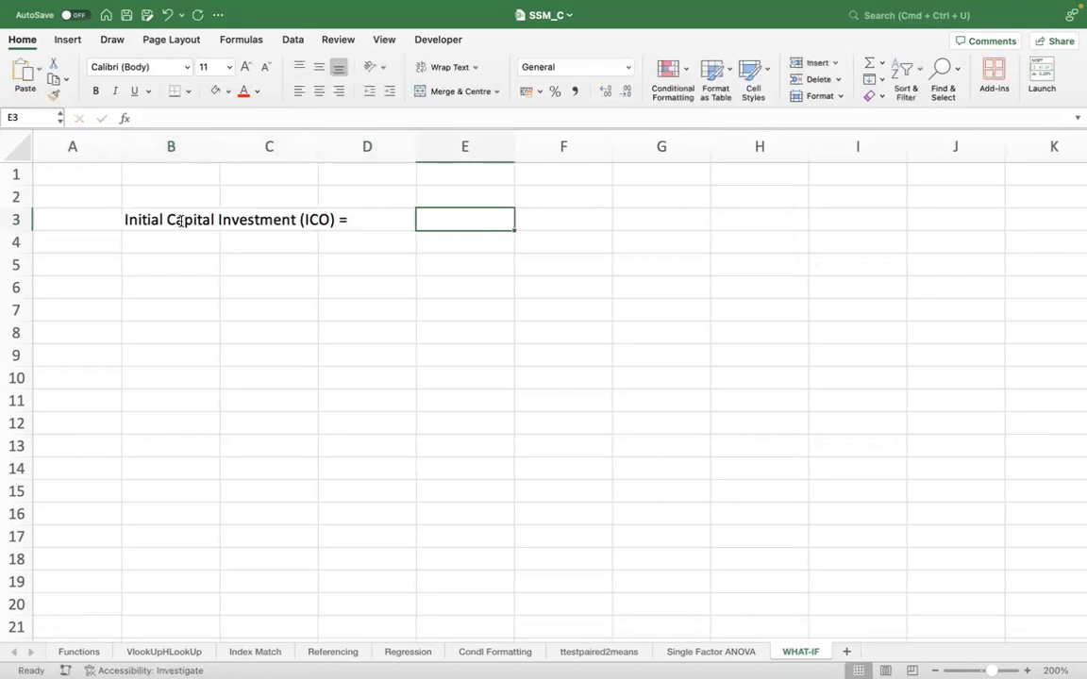
{"action": "type", "text": "500"}
{"action": "key", "text": "Return"}
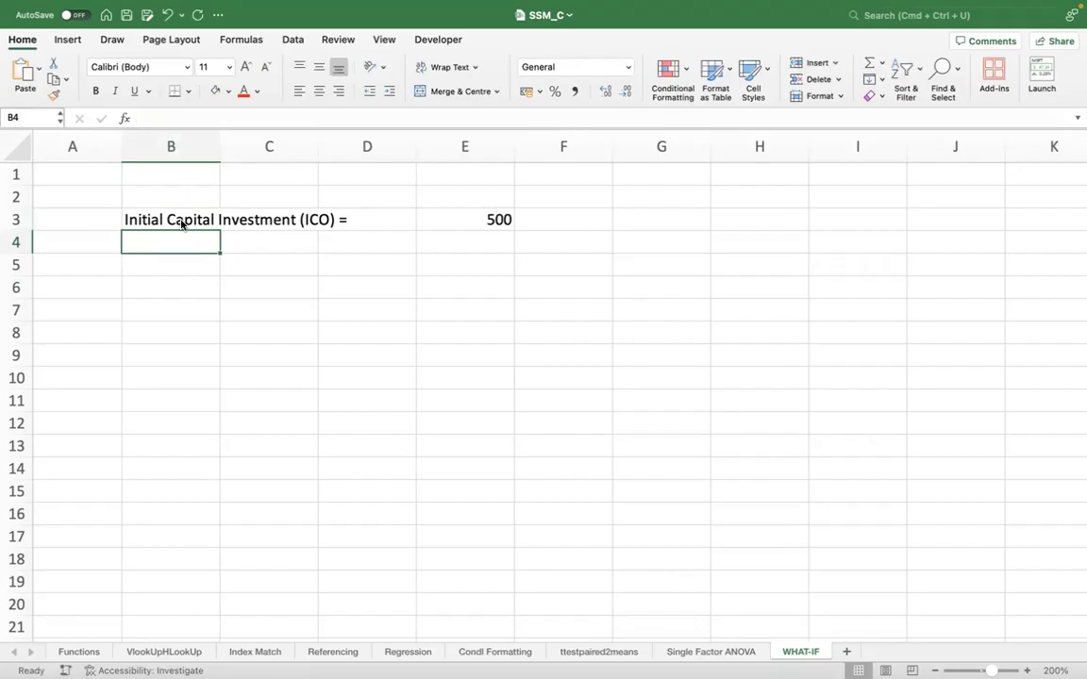
Enter the label "EOY1 Cash Flow Forecast =" in cell B5, correcting typing errors along the way.
{"action": "key", "text": "Return"}
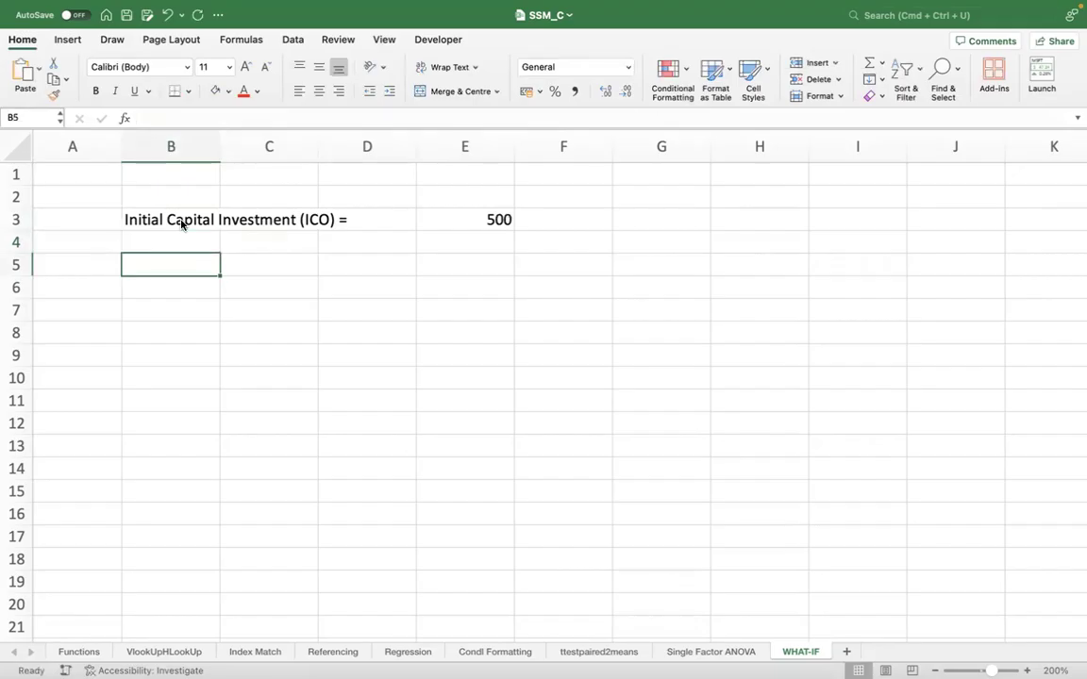
{"action": "type", "text": "EOY1"}
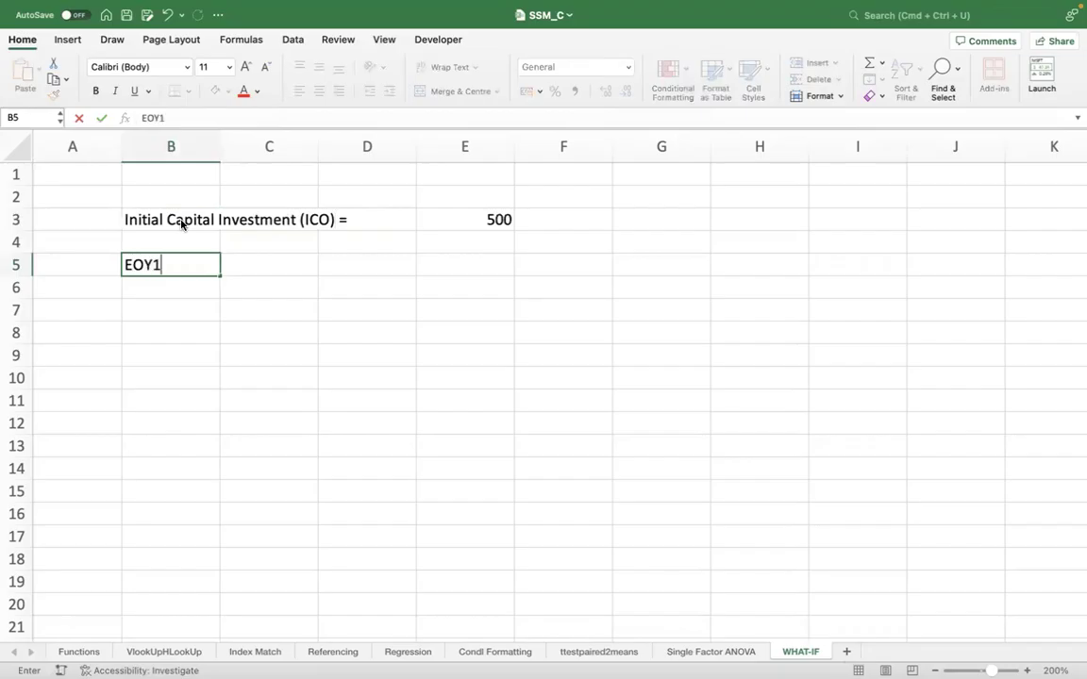
{"action": "type", "text": " Csh Flow"}
{"action": "key", "text": "BackSpace"}
{"action": "key", "text": "BackSpace"}
{"action": "key", "text": "BackSpace"}
{"action": "key", "text": "BackSpace"}
{"action": "key", "text": "BackSpace"}
{"action": "key", "text": "BackSpace"}
{"action": "key", "text": "BackSpace"}
{"action": "type", "text": "ash FlowForecasrt"}
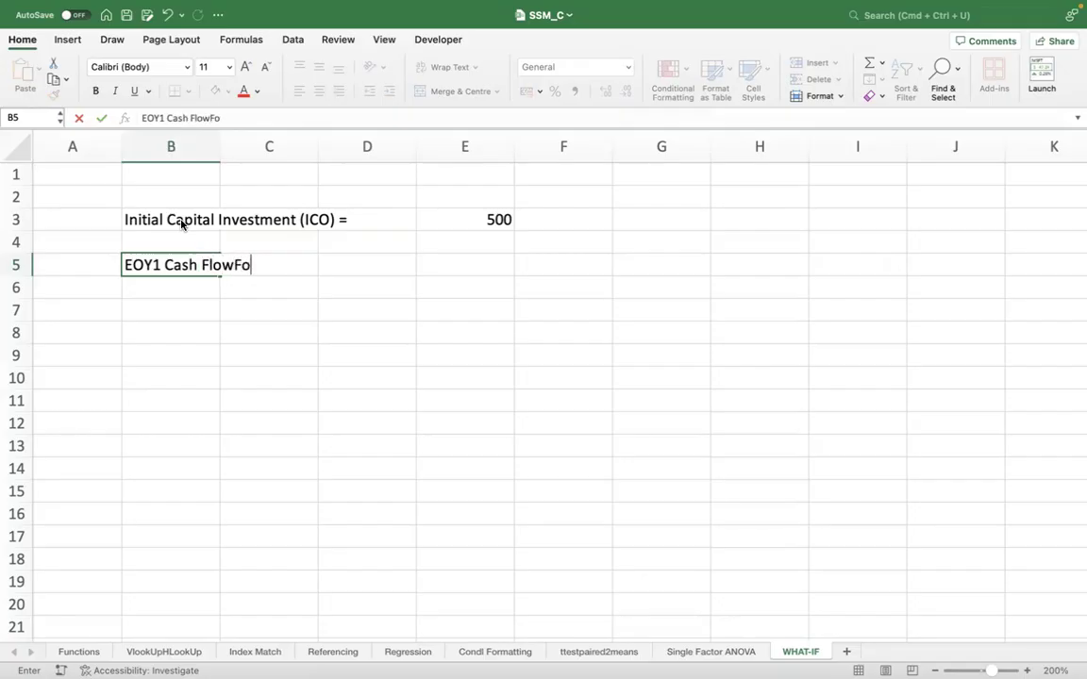
{"action": "key", "text": "BackSpace"}
{"action": "key", "text": "BackSpace"}
{"action": "key", "text": "BackSpace"}
{"action": "key", "text": "BackSpace"}
{"action": "key", "text": "BackSpace"}
{"action": "key", "text": "BackSpace"}
{"action": "key", "text": "BackSpace"}
{"action": "key", "text": "BackSpace"}
{"action": "key", "text": "BackSpace"}
{"action": "type", "text": "Fio"}
{"action": "type", "text": "re"}
{"action": "key", "text": "BackSpace"}
{"action": "key", "text": "BackSpace"}
{"action": "key", "text": "BackSpace"}
{"action": "key", "text": "BackSpace"}
{"action": "type", "text": "orecast"}
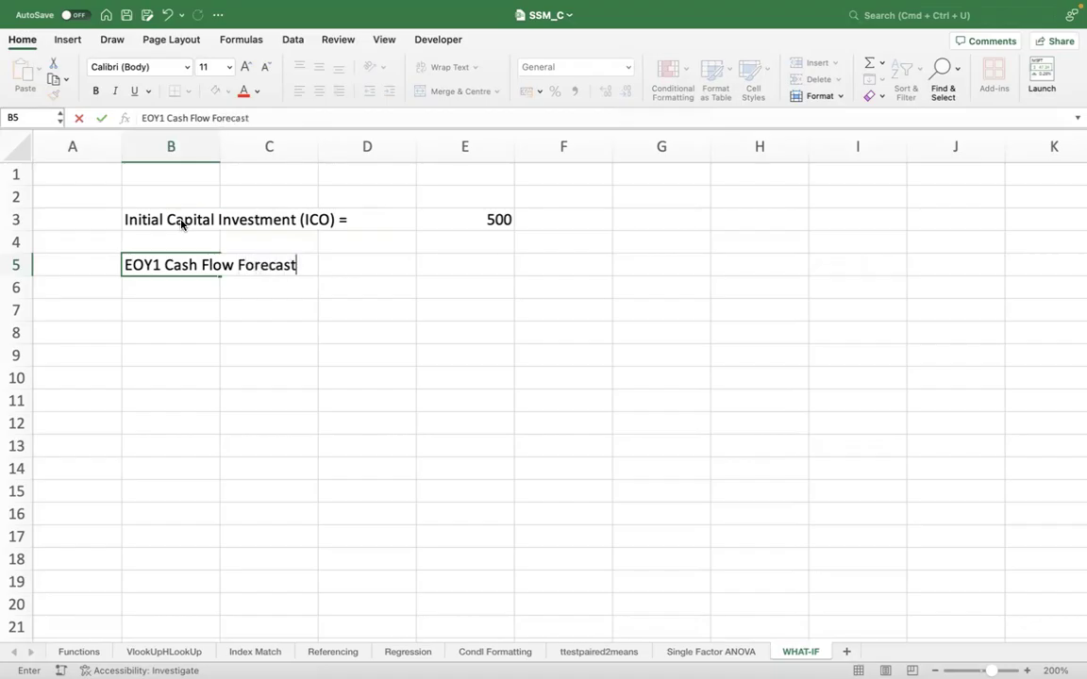
{"action": "type", "text": " ="}
Enter 80 in cell E5 as the EOY1 cash flow forecast.
{"action": "key", "text": "Tab"}
{"action": "key", "text": "Tab"}
{"action": "key", "text": "Tab"}
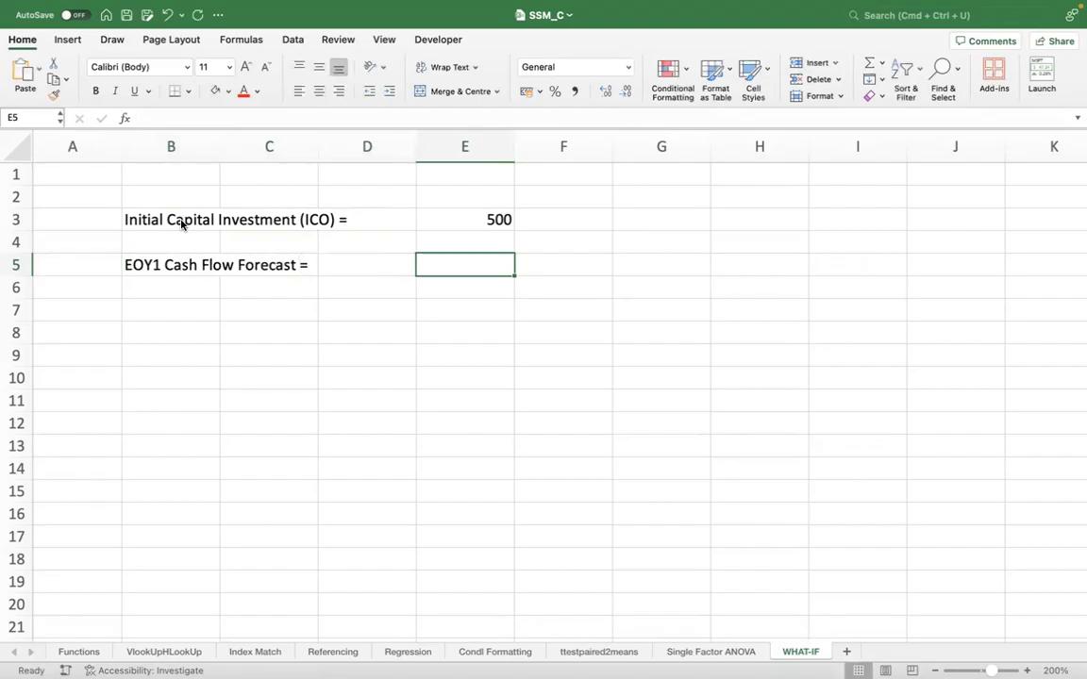
{"action": "scroll", "coordinate": [425, 359], "scroll_direction": "down", "scroll_amount": 1}
{"action": "type", "text": "80"}
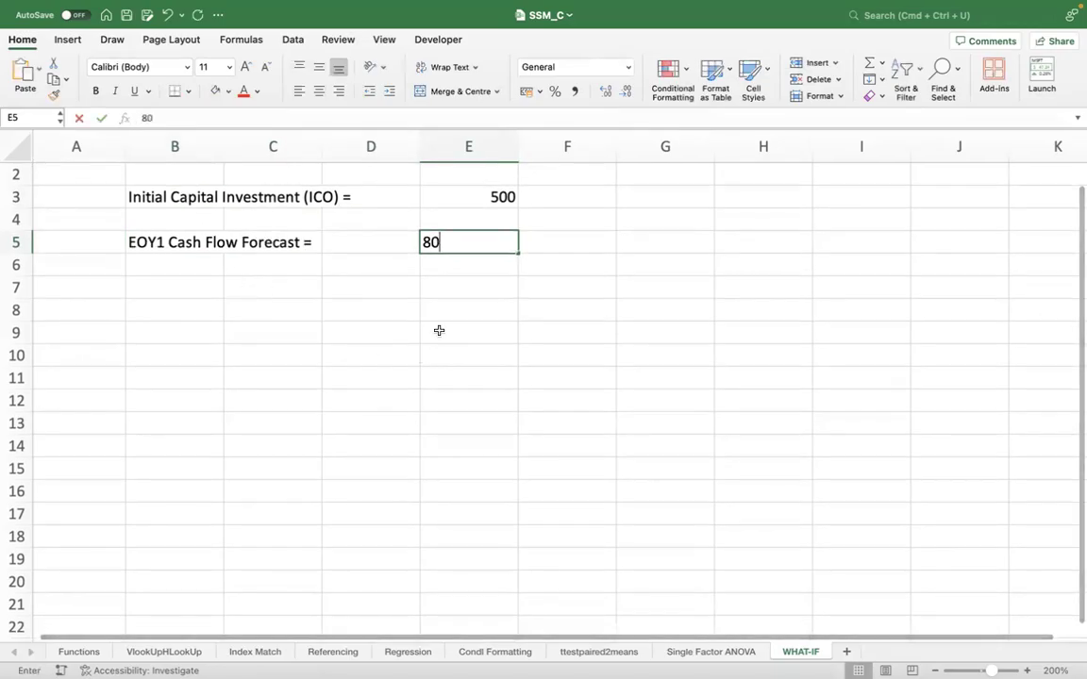
{"action": "key", "text": "Return"}
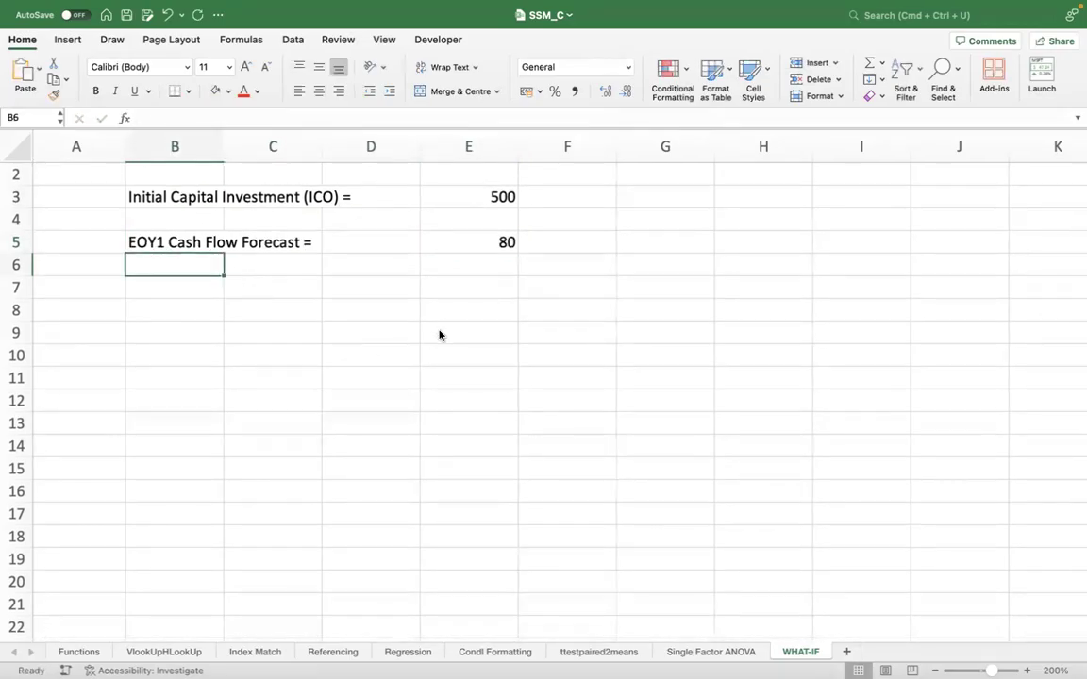
Label cell B7 as Cash Flow "g" annualised =.
{"action": "left_click", "coordinate": [182, 286]}
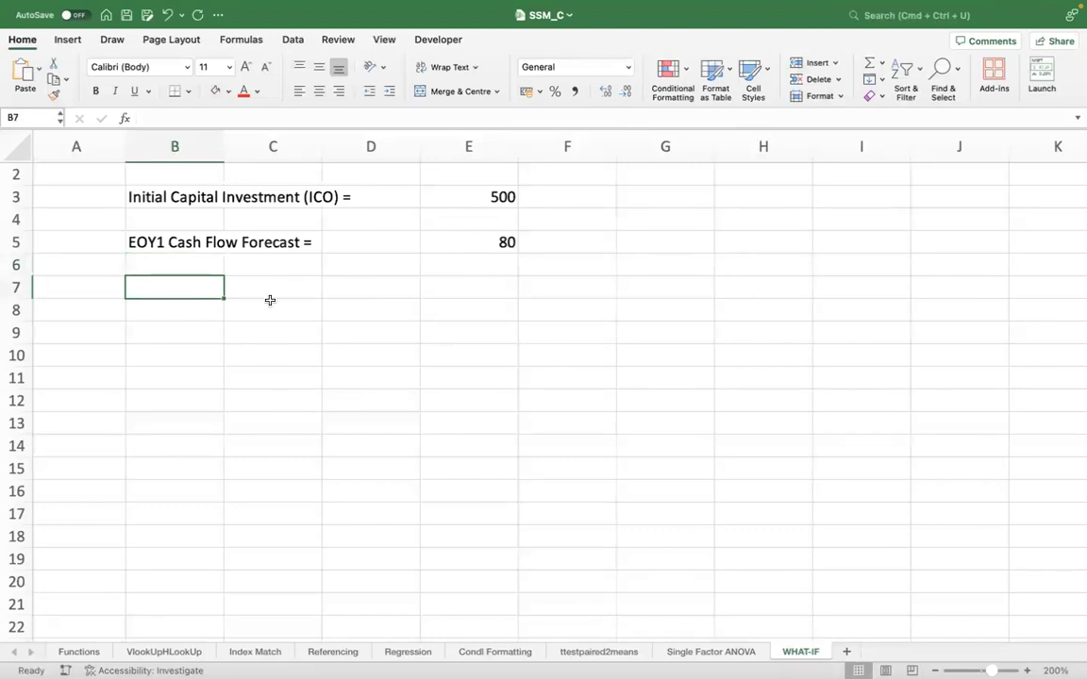
{"action": "type", "text": "Ca"}
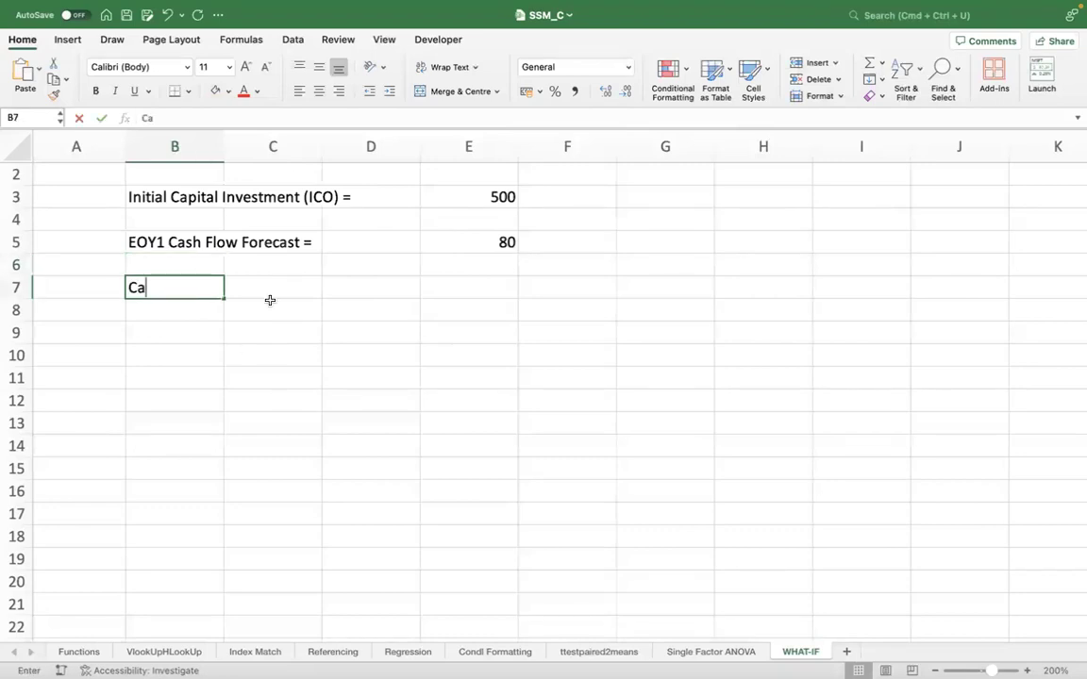
{"action": "type", "text": "sh Flow "}
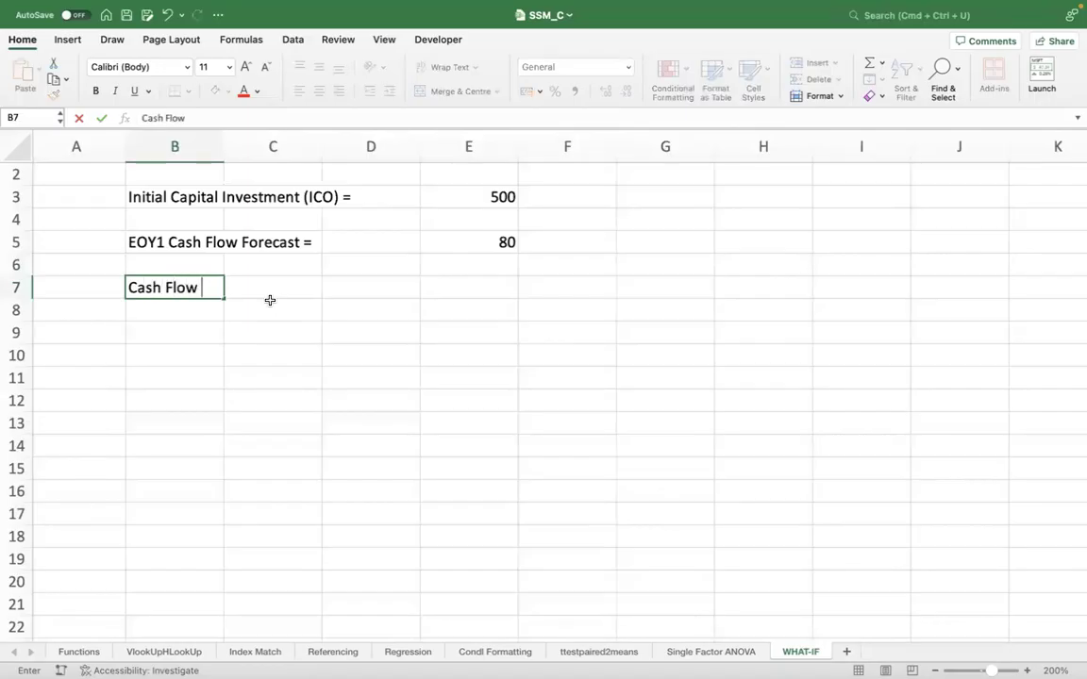
{"action": "type", "text": "\"g\" annuals"}
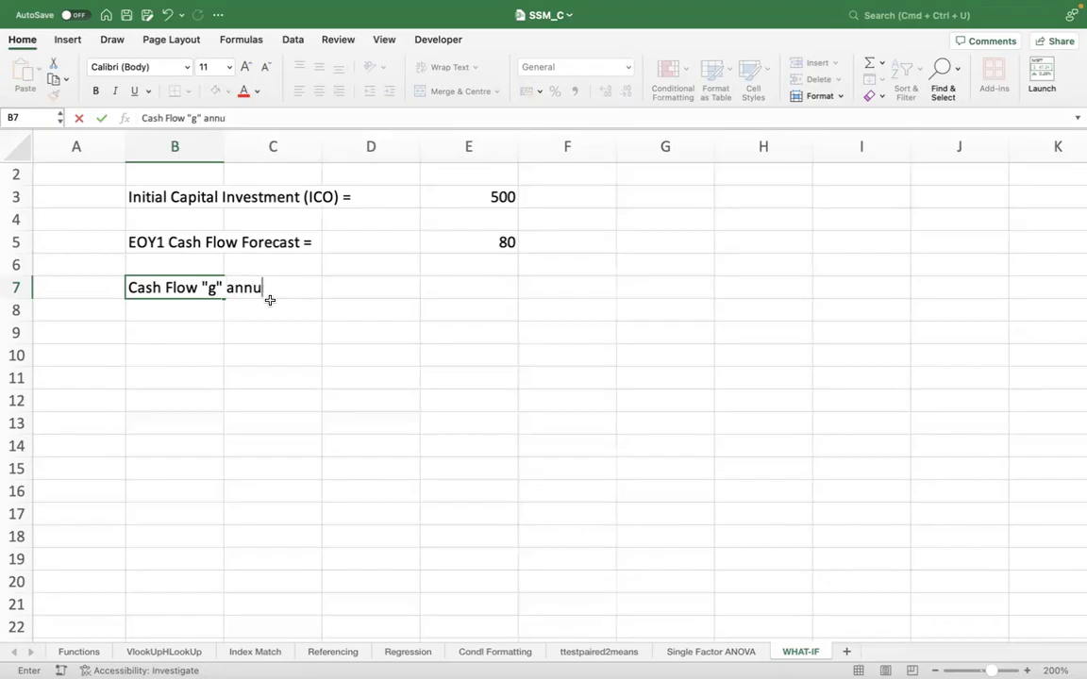
{"action": "key", "text": "BackSpace"}
{"action": "type", "text": "ised ="}
Enter 7% in cell E7 as the annualised cash flow growth rate.
{"action": "key", "text": "Right"}
{"action": "key", "text": "Right"}
{"action": "key", "text": "Right"}
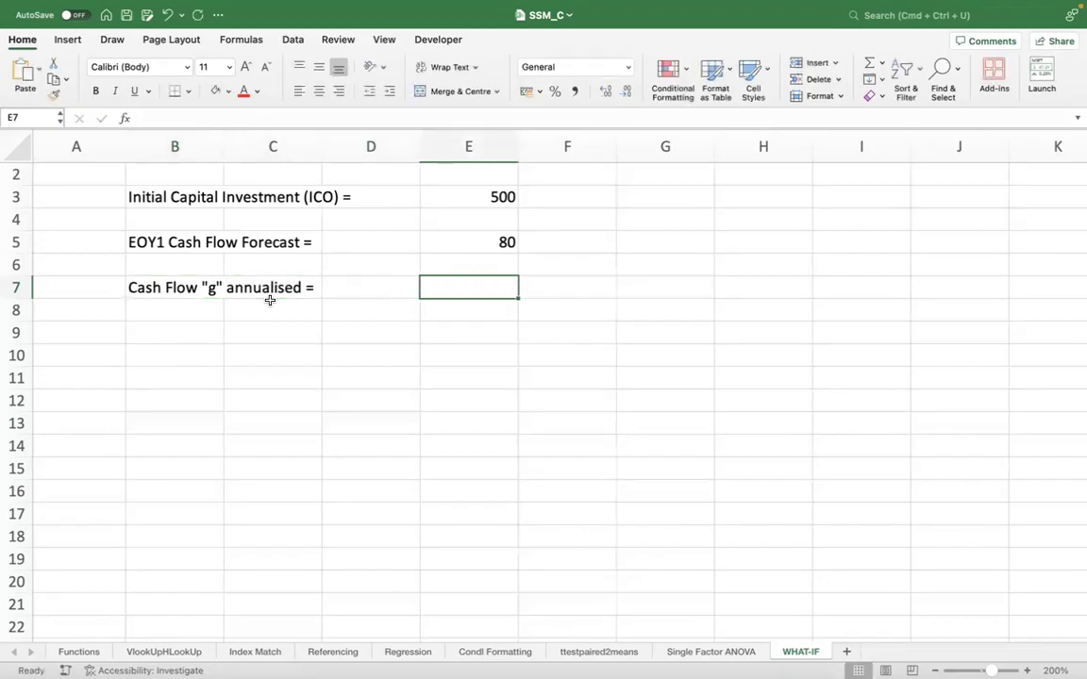
{"action": "type", "text": "7%"}
{"action": "key", "text": "Return"}
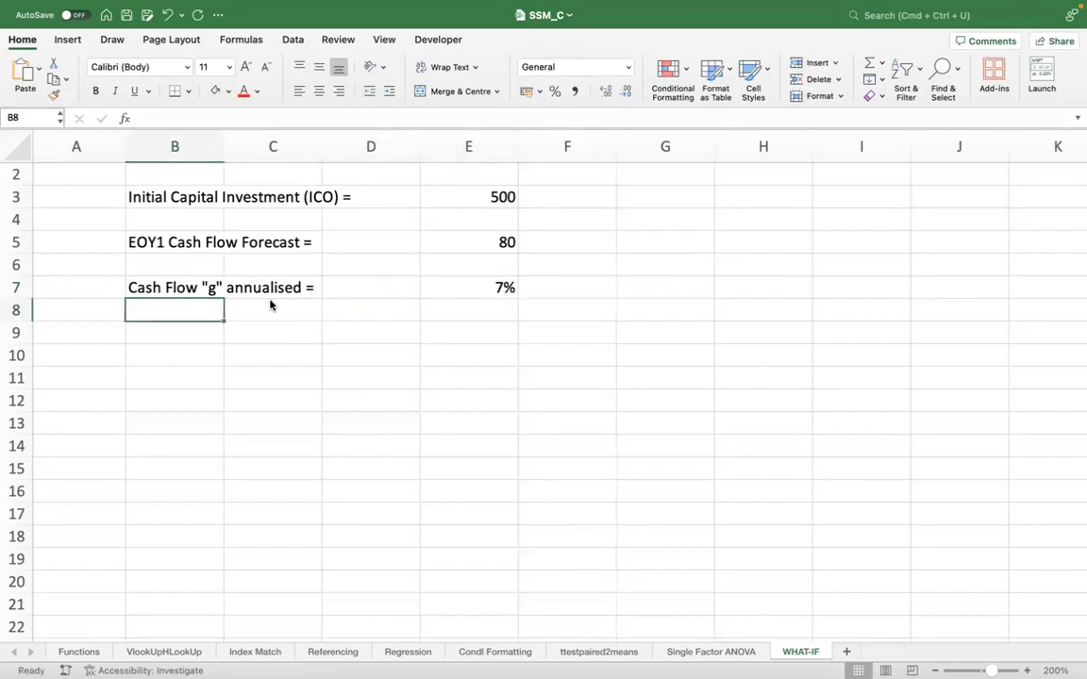
Enter the label "Useful Life =" in cell B9 and its value 10 in E9.
{"action": "key", "text": "Return"}
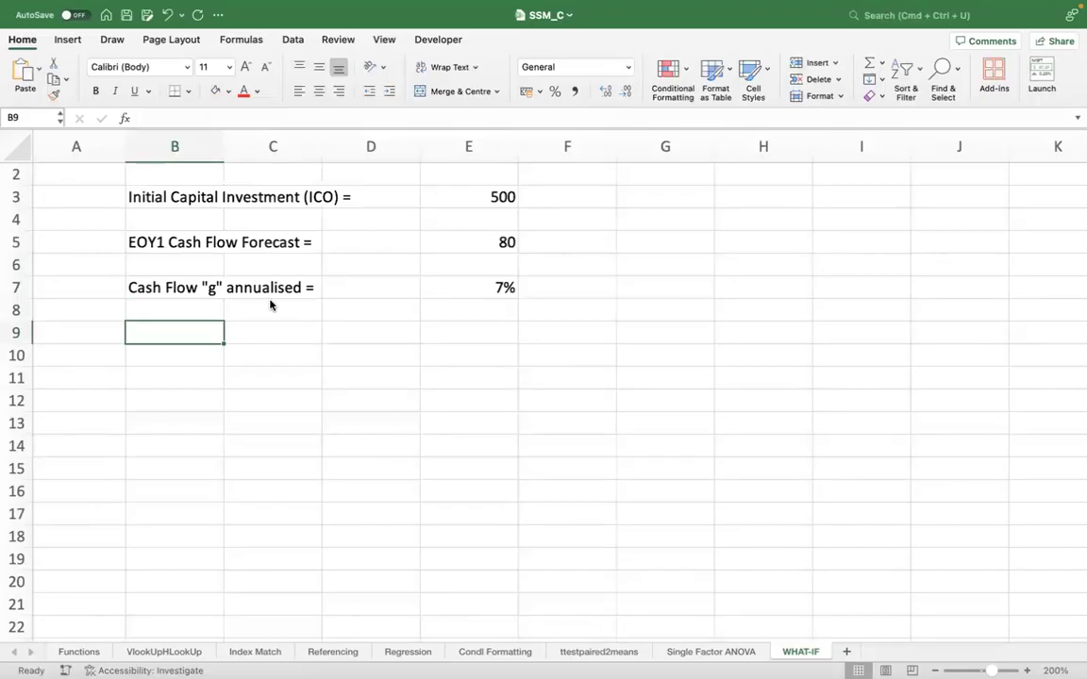
{"action": "type", "text": "Useful Life "}
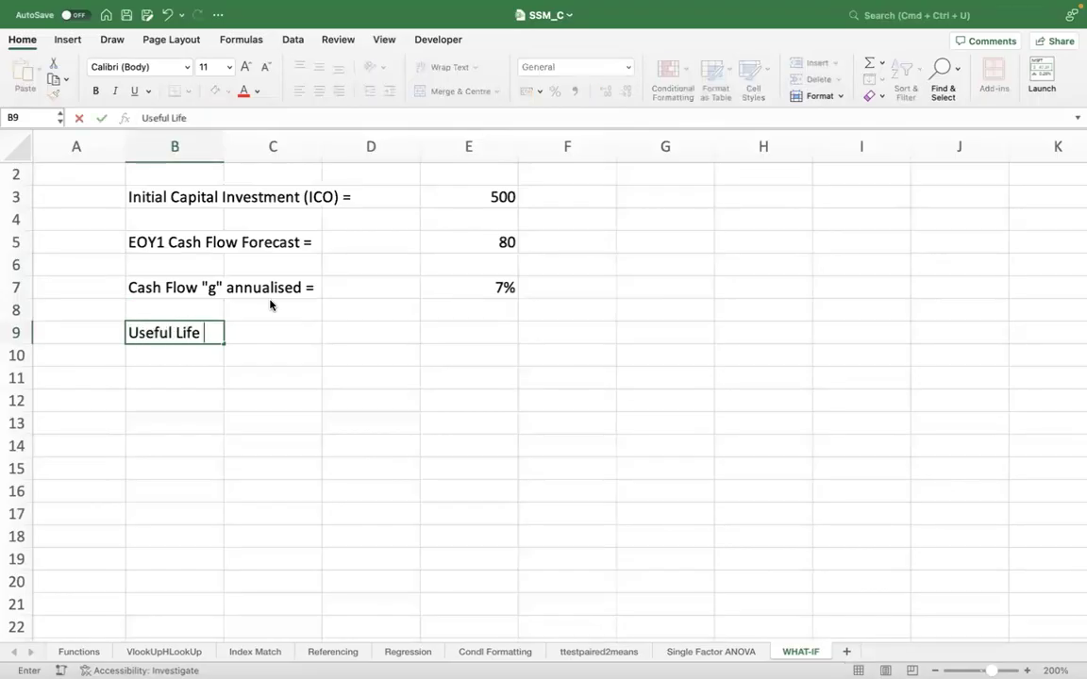
{"action": "type", "text": "= `"}
{"action": "key", "text": "Tab"}
{"action": "key", "text": "Tab"}
{"action": "key", "text": "Tab"}
{"action": "type", "text": "10"}
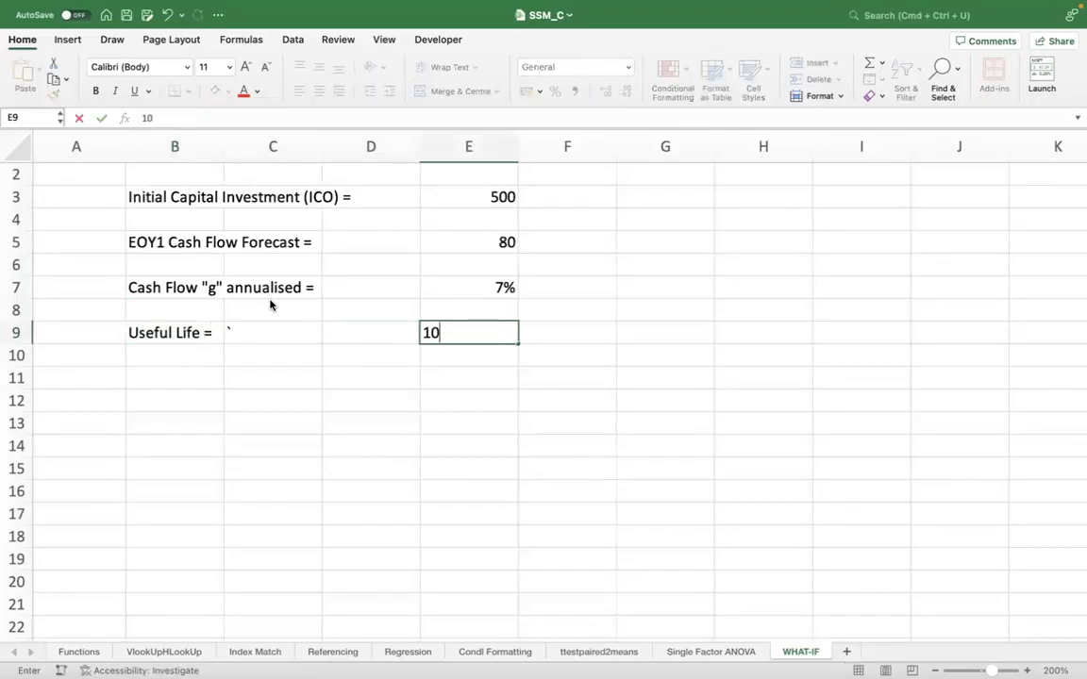
{"action": "key", "text": "Return"}
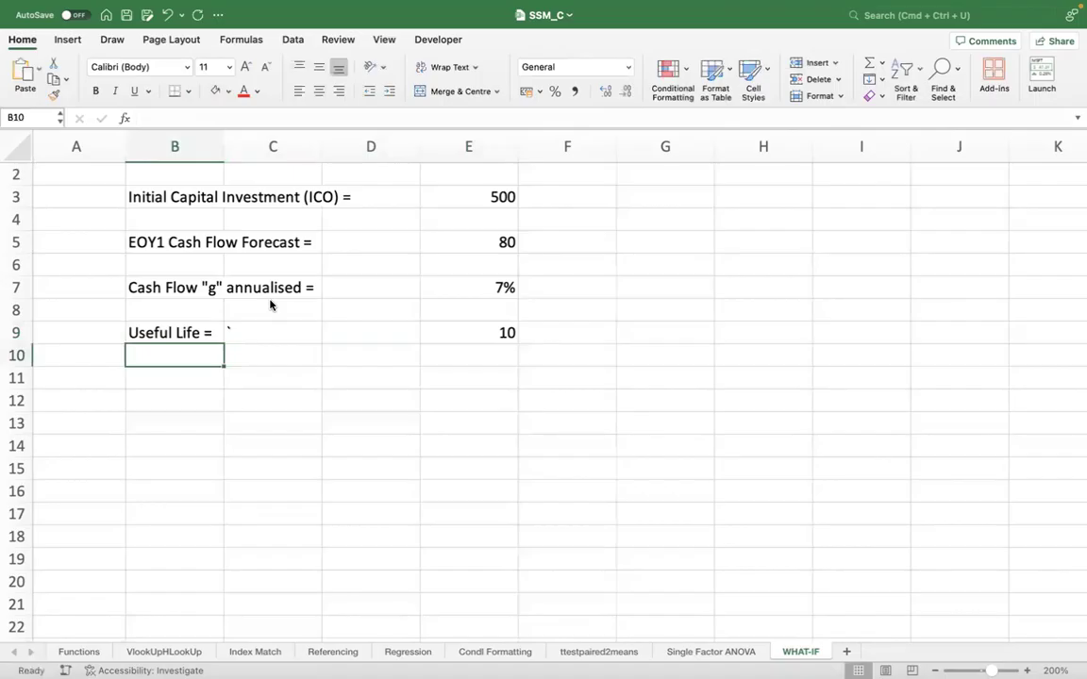
Enter the label "COC deployed for funding the project =" in cell B11.
{"action": "key", "text": "Return"}
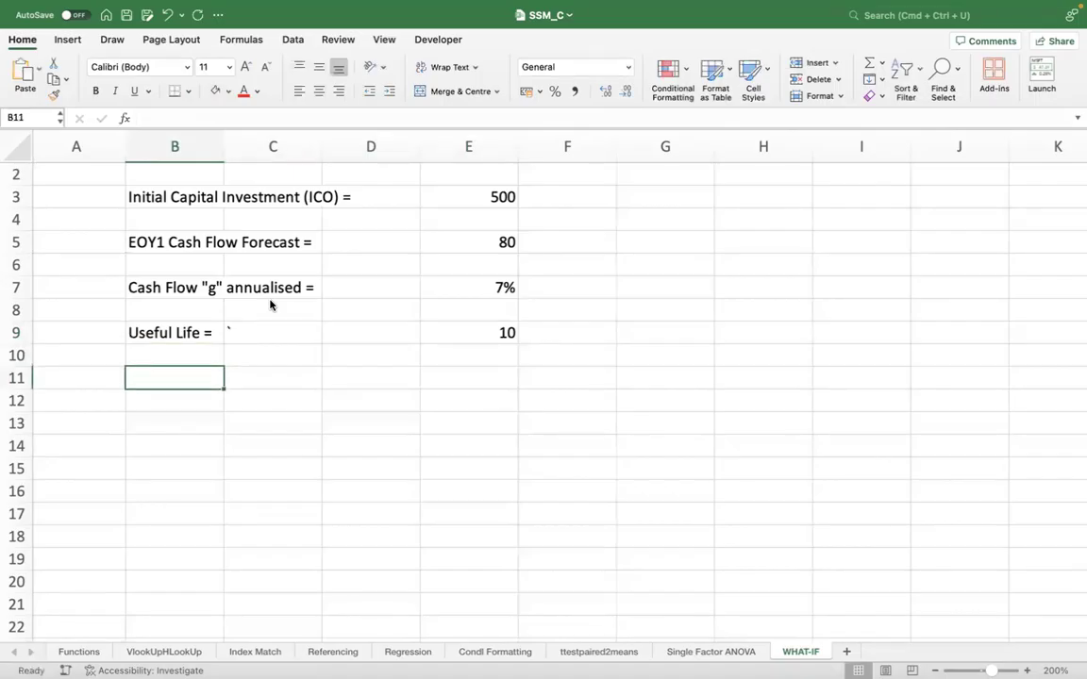
{"action": "type", "text": "COC deoplo"}
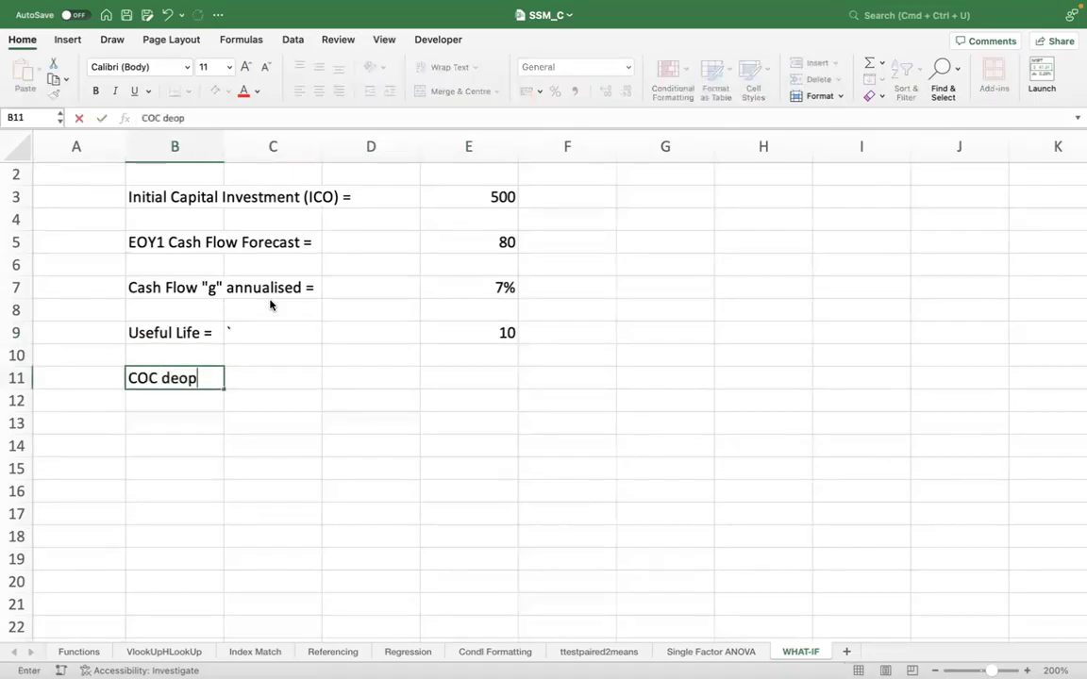
{"action": "key", "text": "BackSpace"}
{"action": "key", "text": "BackSpace"}
{"action": "key", "text": "BackSpace"}
{"action": "key", "text": "BackSpace"}
{"action": "type", "text": "ployed for"}
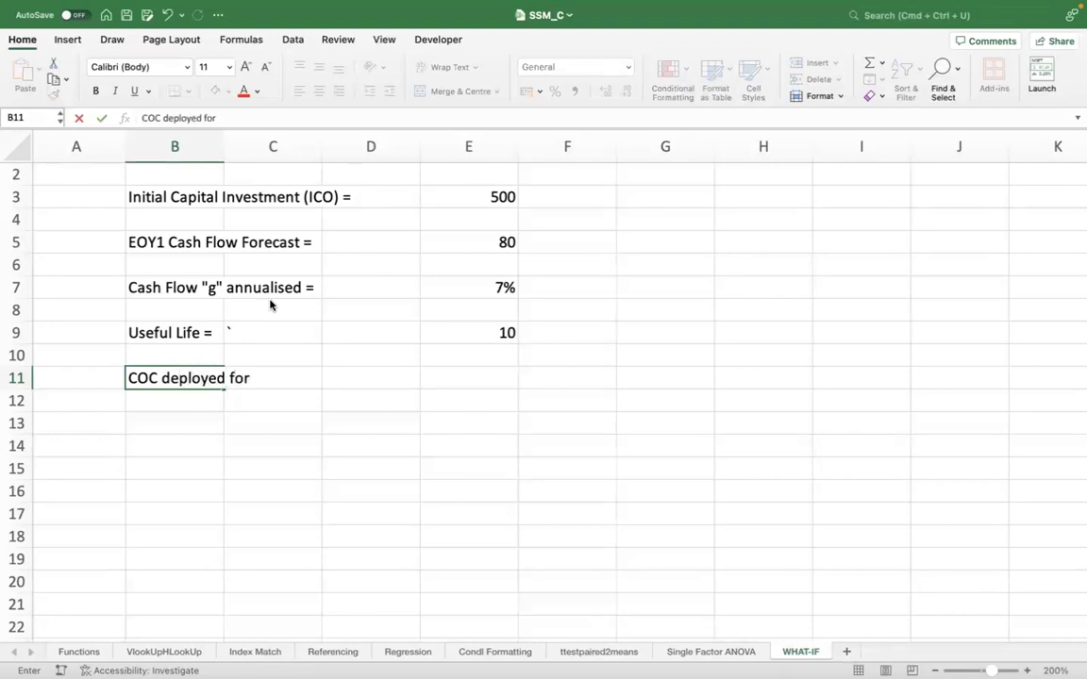
{"action": "type", "text": " funding the "}
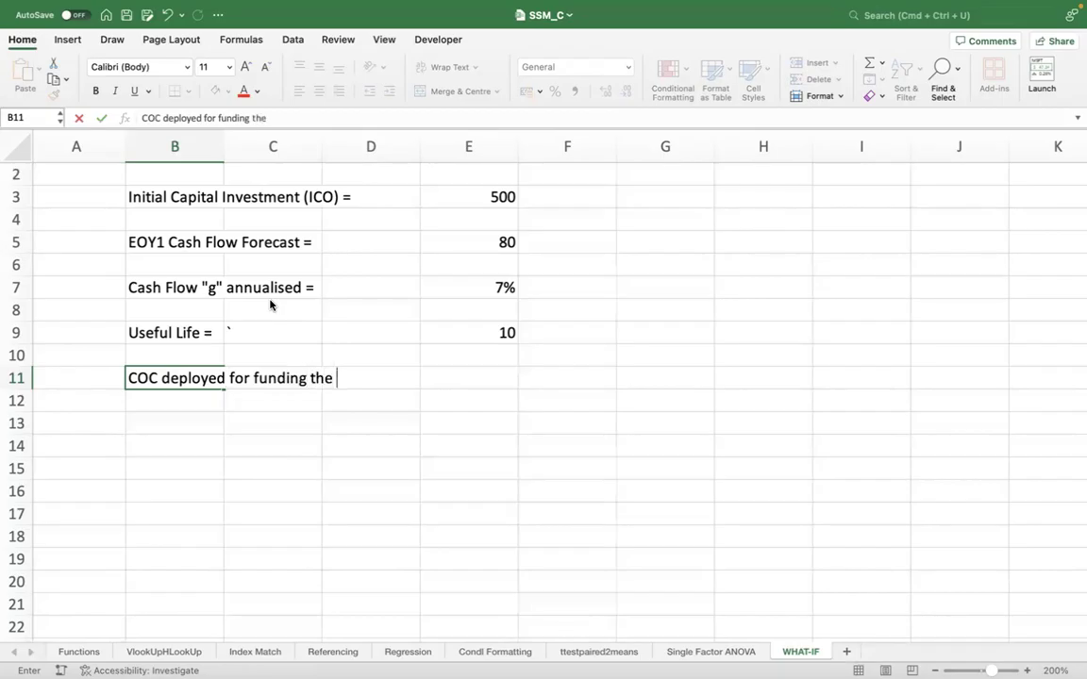
{"action": "type", "text": "project"}
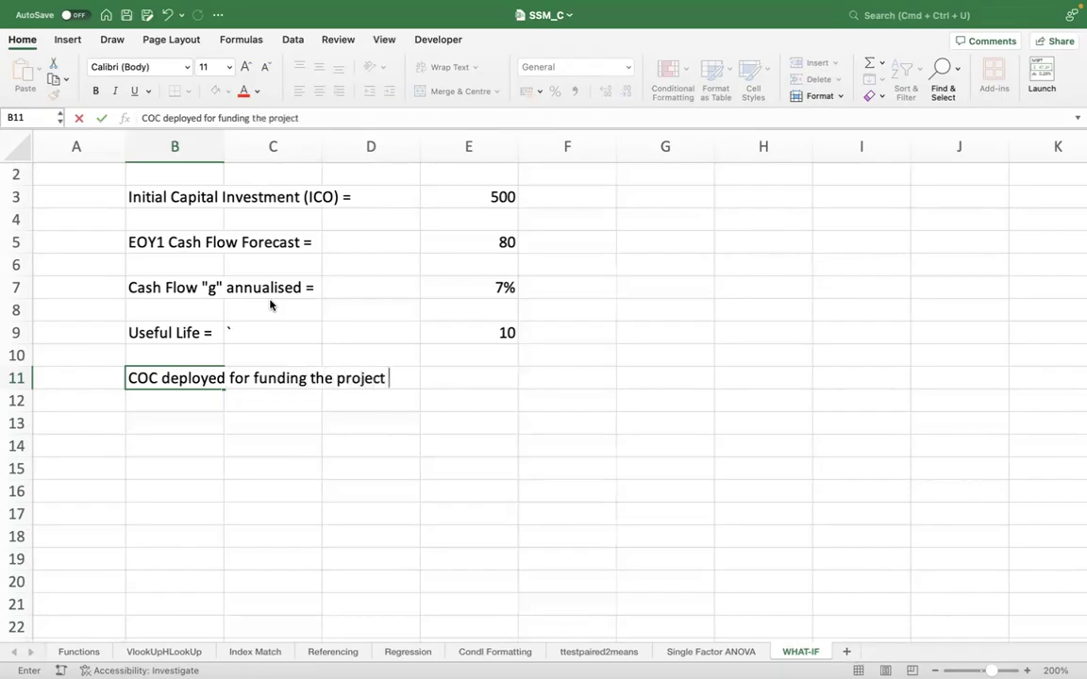
{"action": "type", "text": " ="}
Enter 11% in cell E11 as the project's cost of capital.
{"action": "key", "text": "Tab"}
{"action": "key", "text": "Tab"}
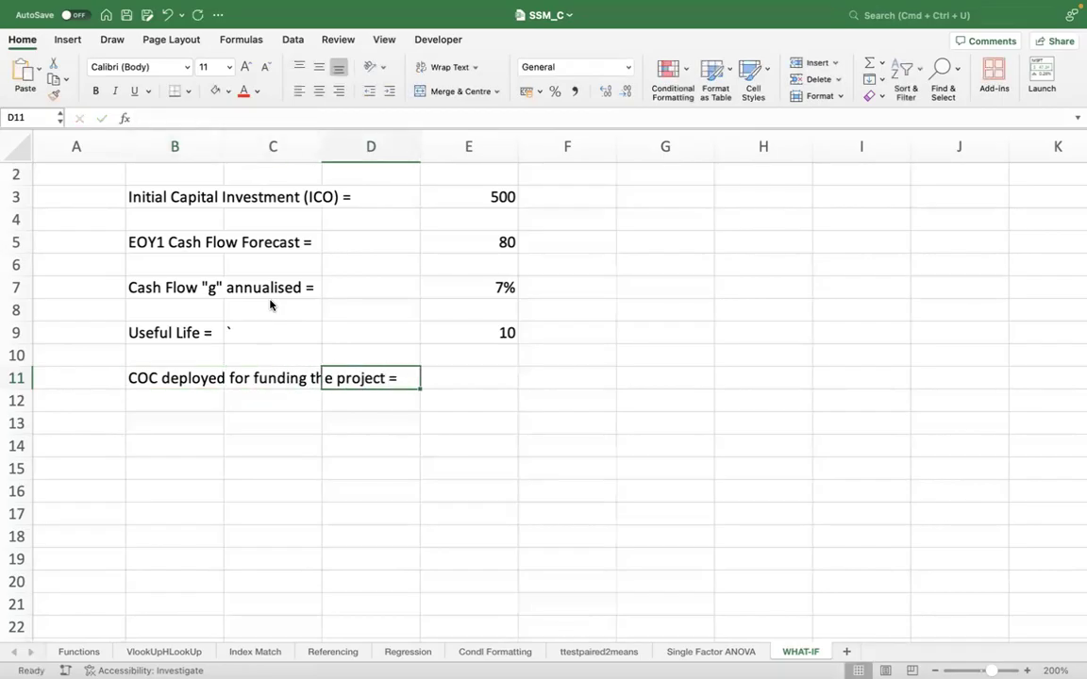
{"action": "key", "text": "Tab"}
{"action": "type", "text": "11%"}
{"action": "key", "text": "Return"}
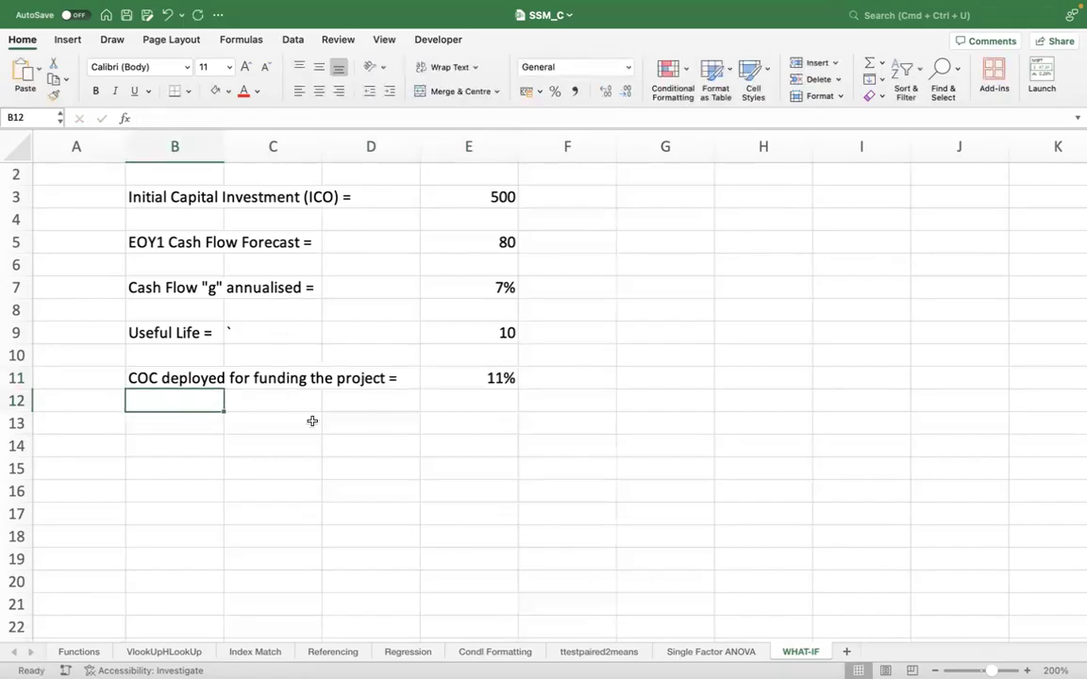
Start a year column with the heading "Year" in cell C15 and the first value 1 in C16.
{"action": "scroll", "coordinate": [340, 496], "scroll_direction": "down", "scroll_amount": 1}
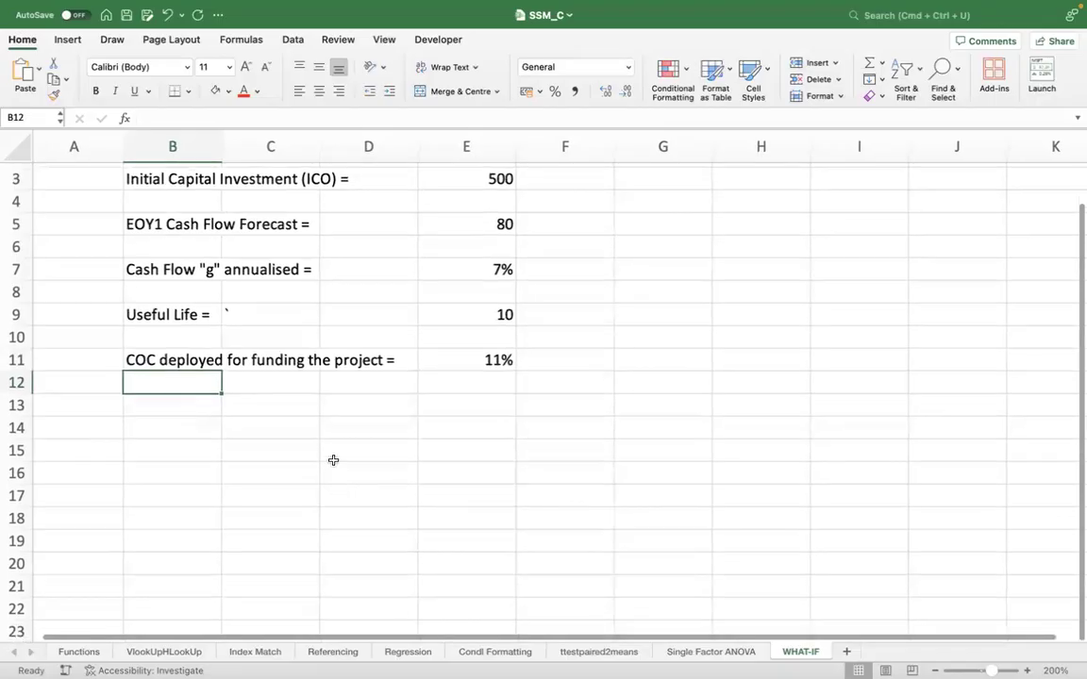
{"action": "left_click", "coordinate": [281, 451]}
{"action": "type", "text": "Year"}
{"action": "key", "text": "Return"}
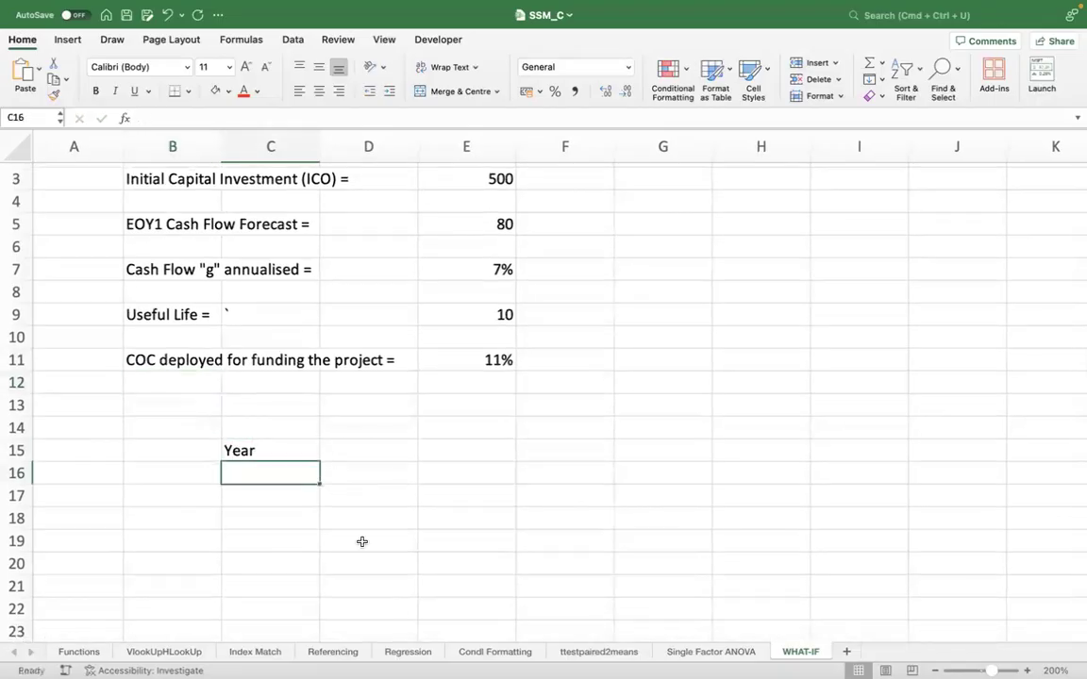
{"action": "type", "text": "1"}
{"action": "key", "text": "Return"}
{"action": "key", "text": "Return"}
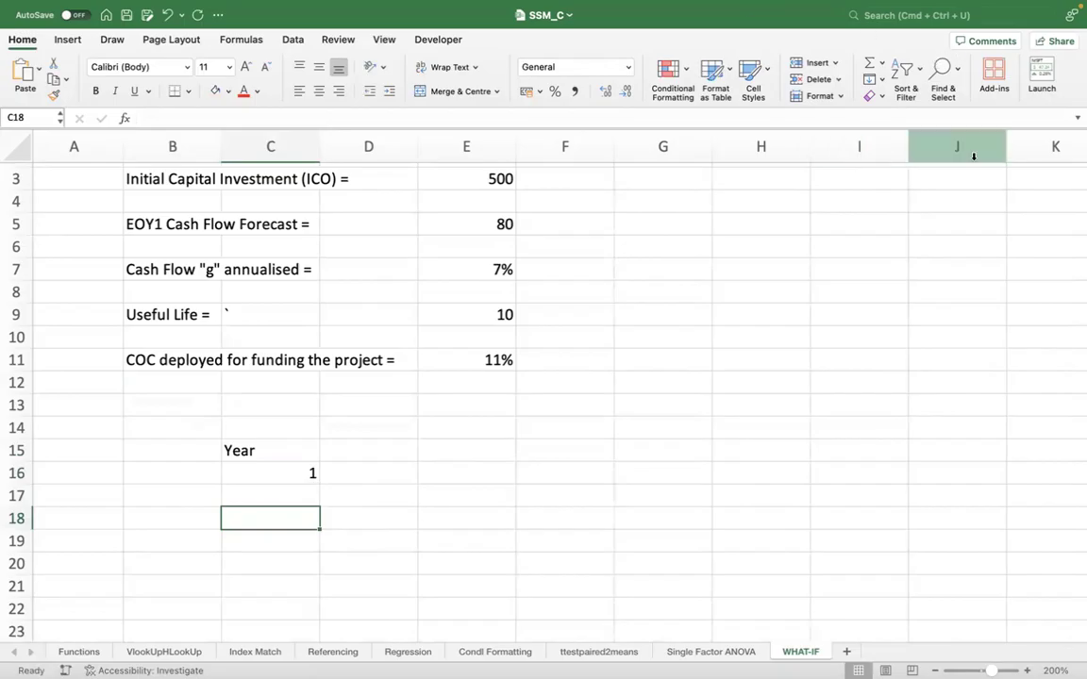
{"action": "left_click", "coordinate": [869, 79]}
{"action": "left_click", "coordinate": [574, 444]}
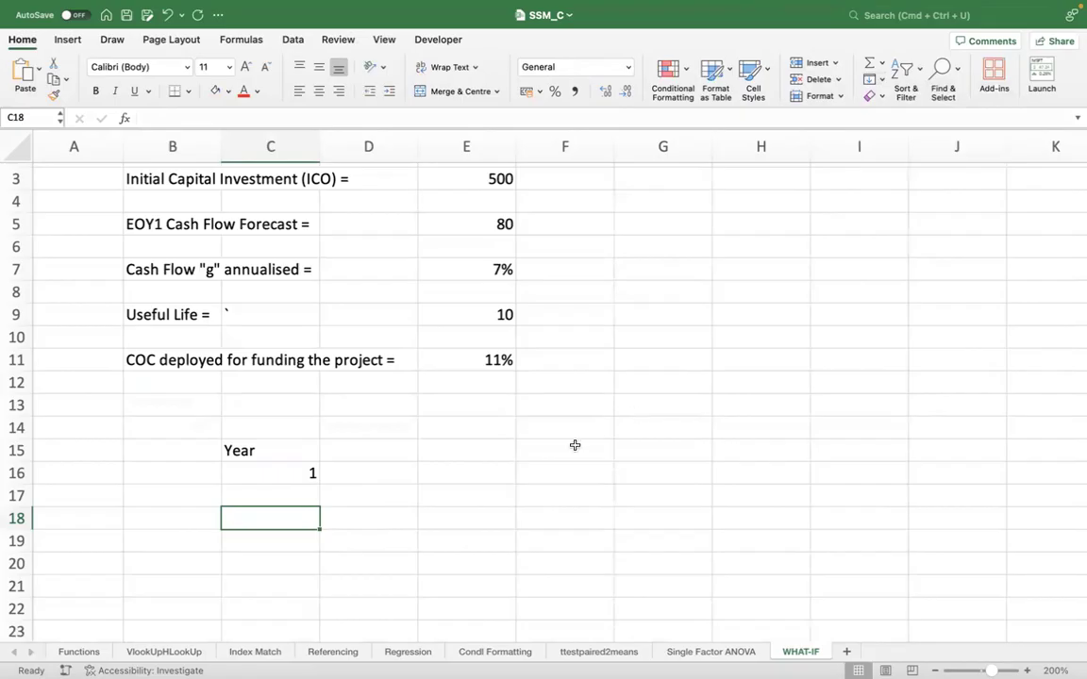
Fill the year column down from C16 as a linear series with step value 1 and stop value 10.
{"action": "left_click", "coordinate": [286, 471]}
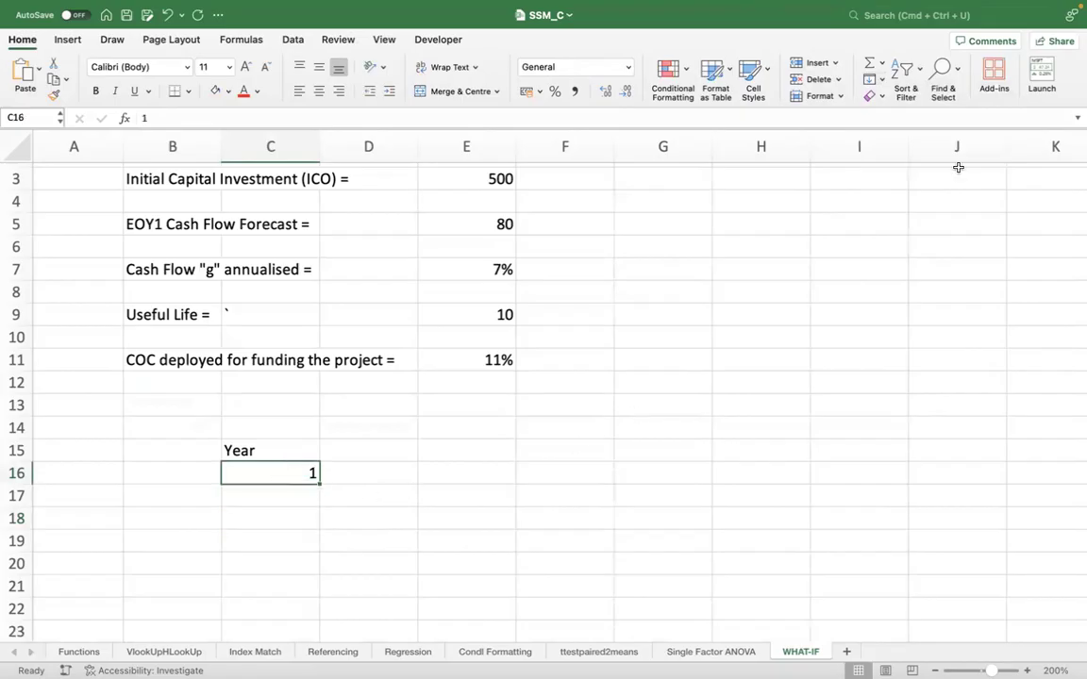
{"action": "left_click", "coordinate": [876, 79]}
{"action": "left_click", "coordinate": [900, 185]}
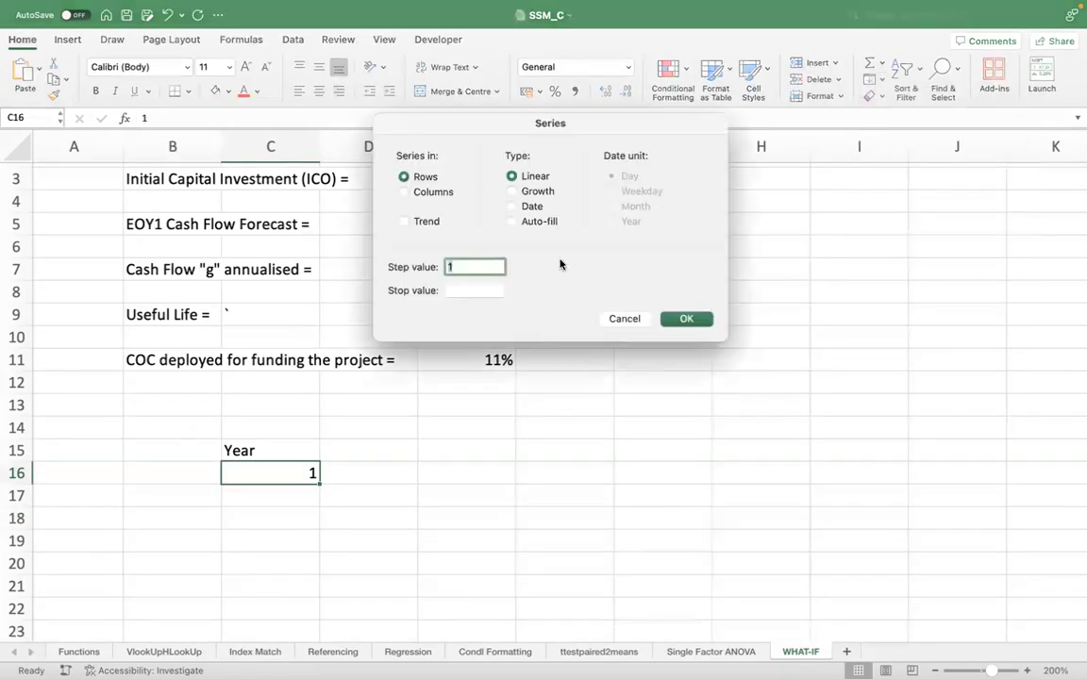
{"action": "left_click", "coordinate": [432, 193]}
{"action": "left_click", "coordinate": [460, 290]}
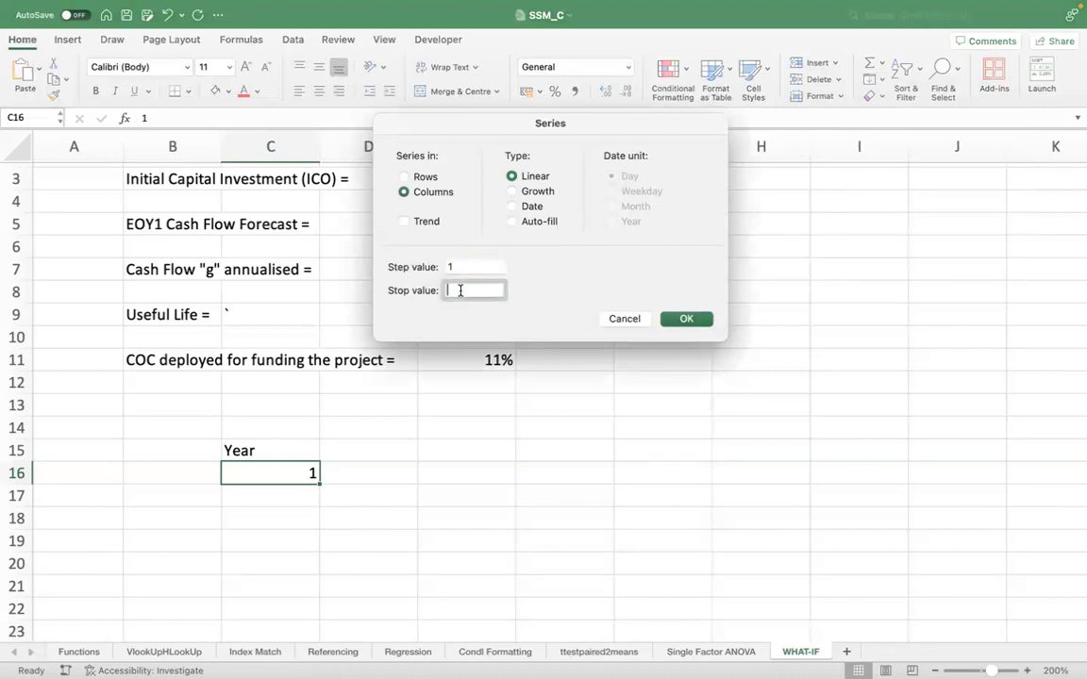
{"action": "type", "text": "10"}
{"action": "left_click", "coordinate": [687, 319]}
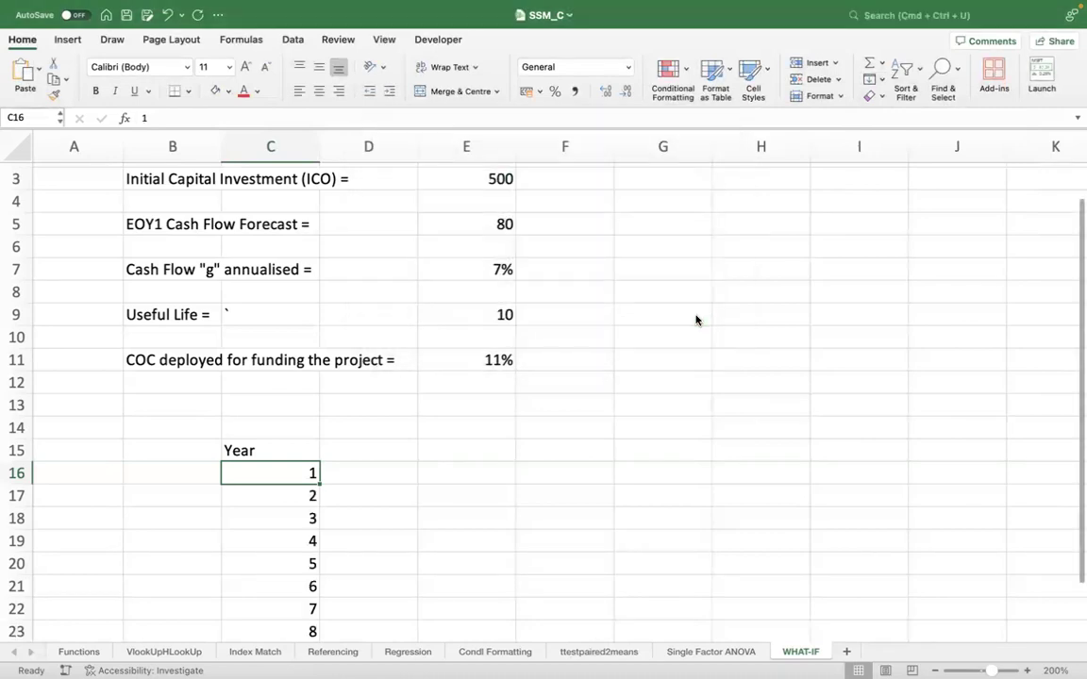
Enter the heading "CF's" in D15 and link the year 1 cash flow in D16 to the forecast in E5.
{"action": "key", "text": "Down"}
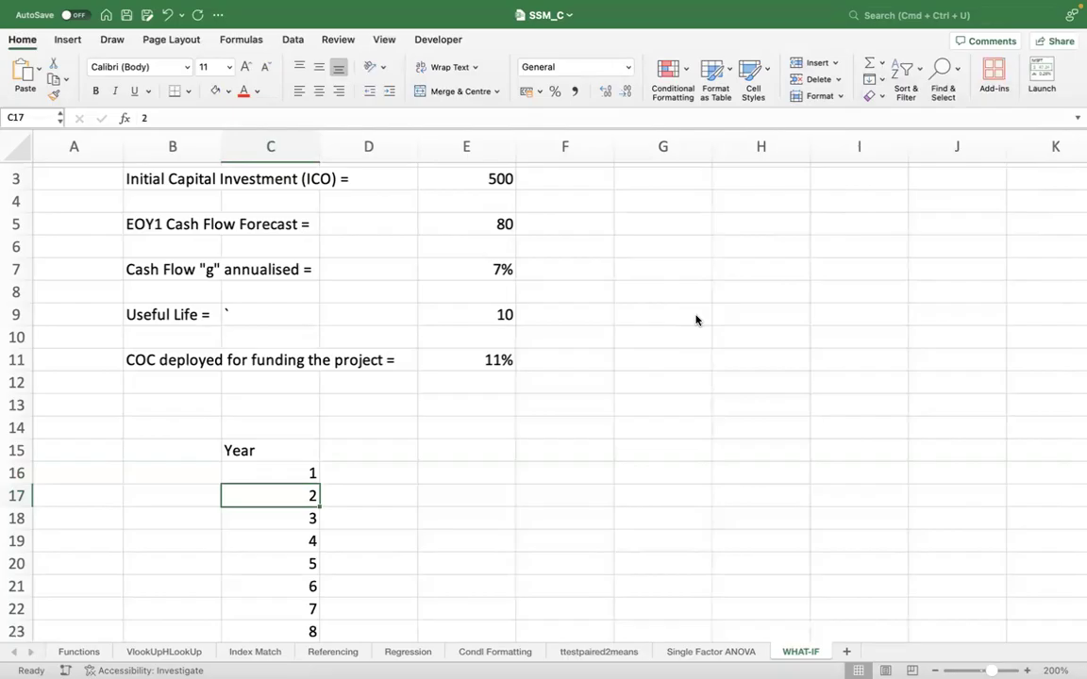
{"action": "key", "text": "Up"}
{"action": "key", "text": "Up"}
{"action": "key", "text": "Right"}
{"action": "type", "text": "CF's"}
{"action": "key", "text": "Return"}
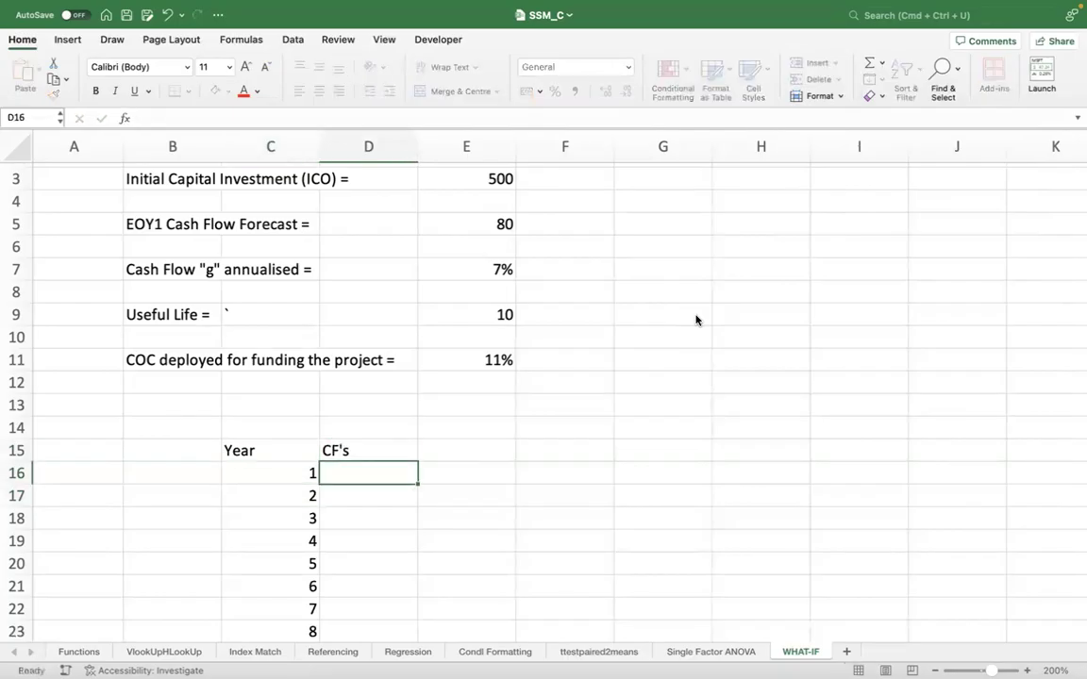
{"action": "type", "text": "="}
{"action": "left_click", "coordinate": [471, 223]}
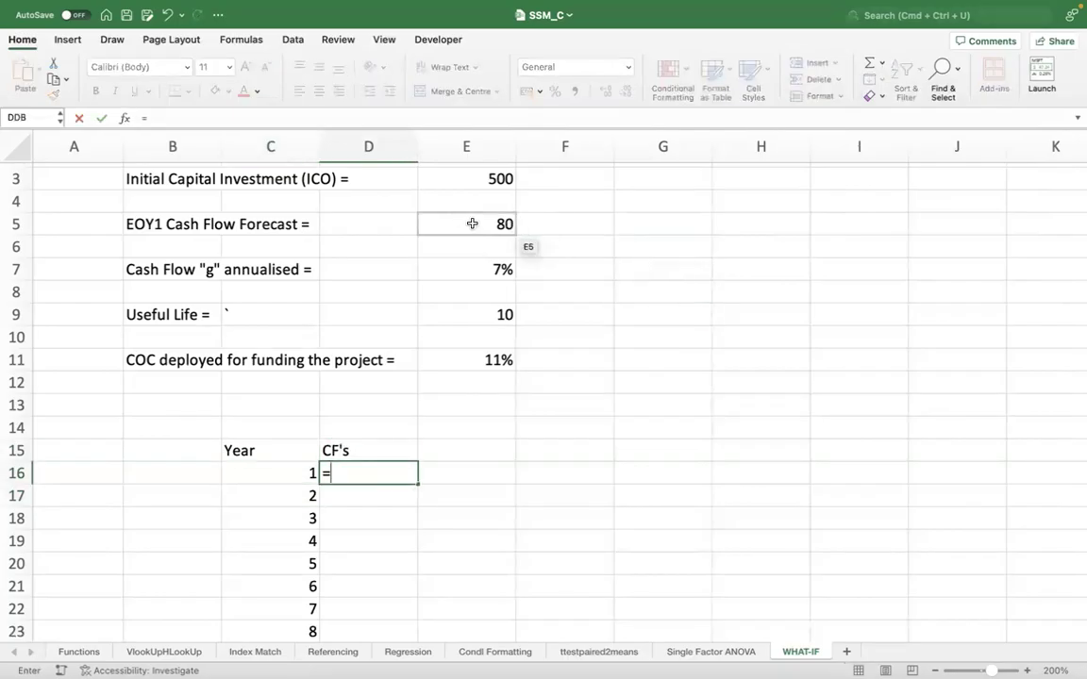
{"action": "key", "text": "Return"}
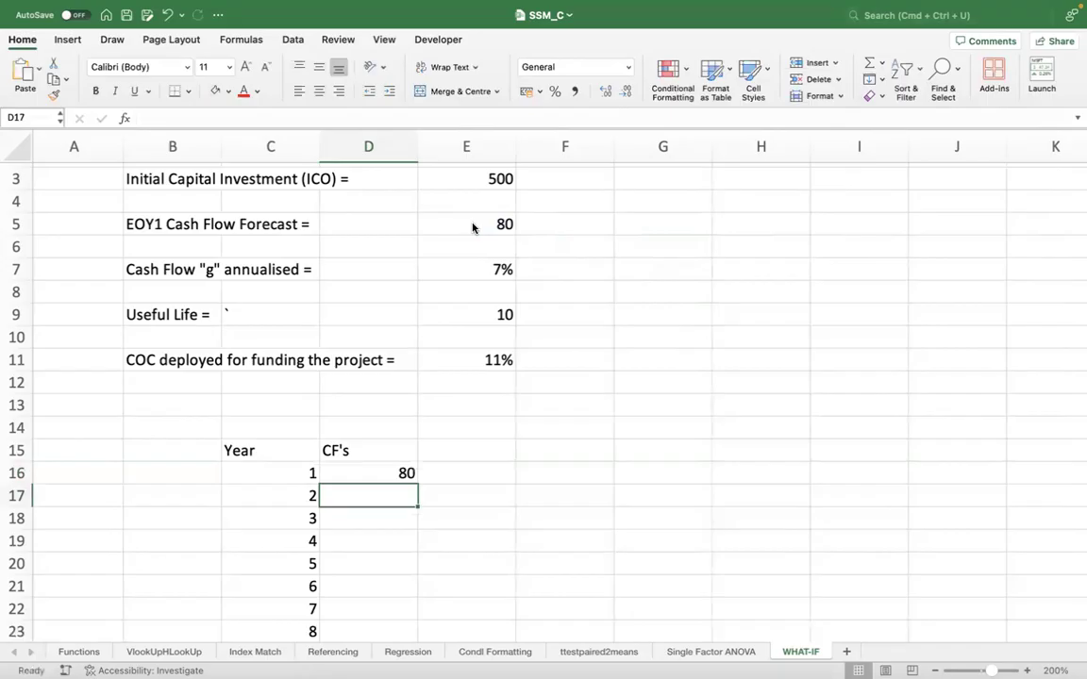
Calculate the year 2 cash flow in D17 with the formula =D16*(1+E7).
{"action": "type", "text": "=D16"}
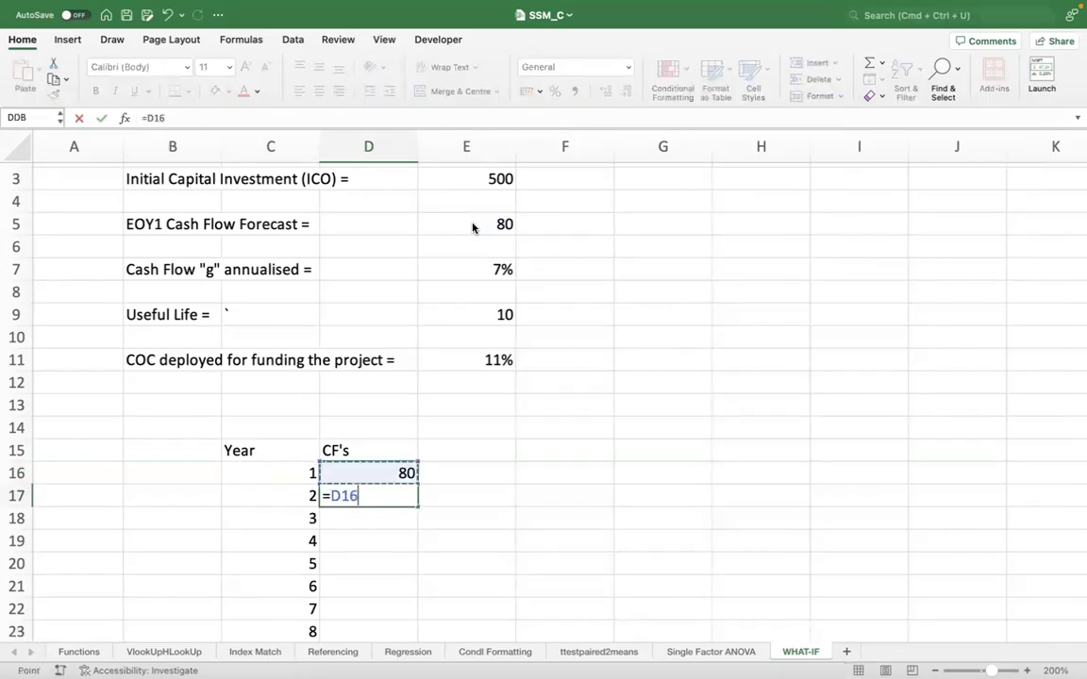
{"action": "type", "text": "*(1+"}
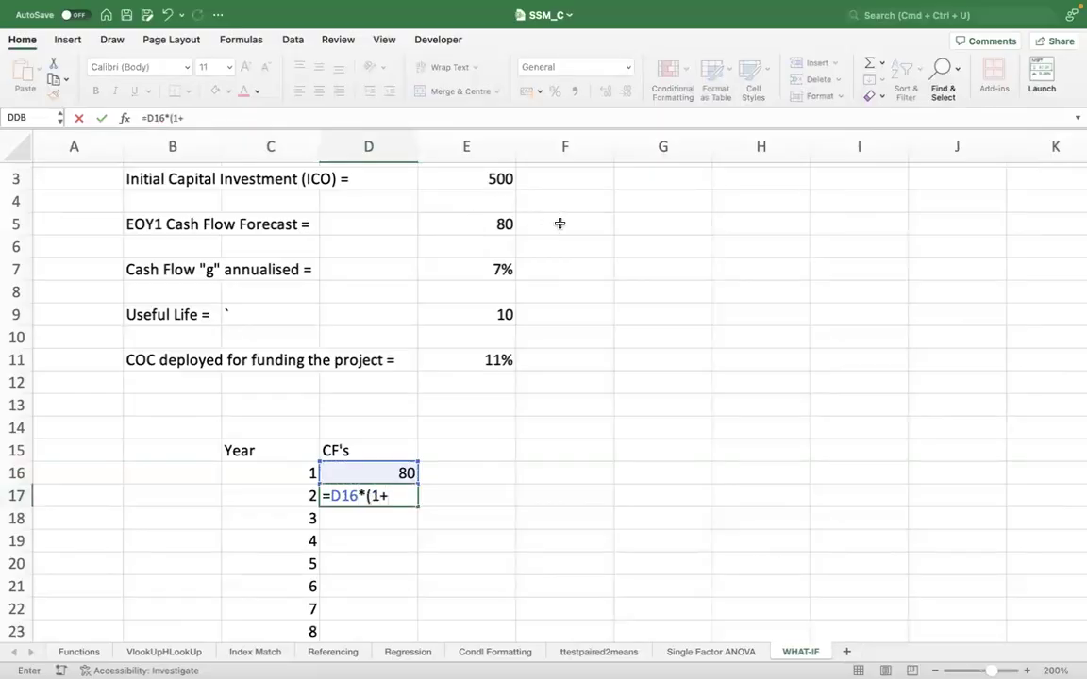
{"action": "left_click", "coordinate": [495, 269]}
{"action": "key", "text": "Return"}
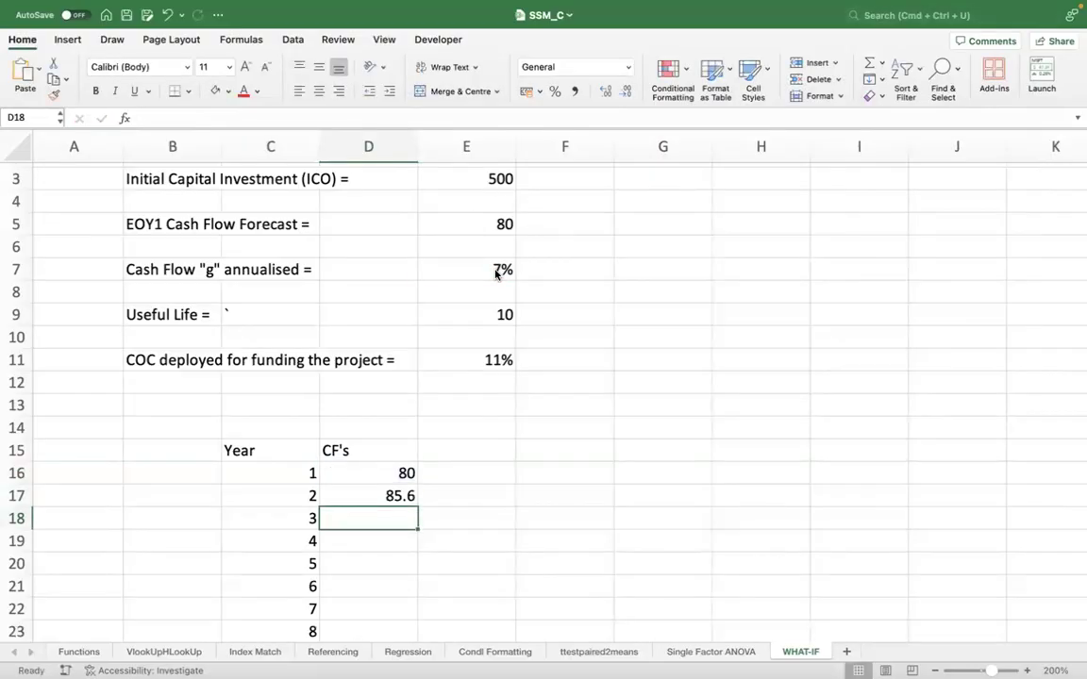
Make the growth rate reference in D17 absolute as $E$7 and fill the formula down through year 10.
{"action": "left_click", "coordinate": [377, 496]}
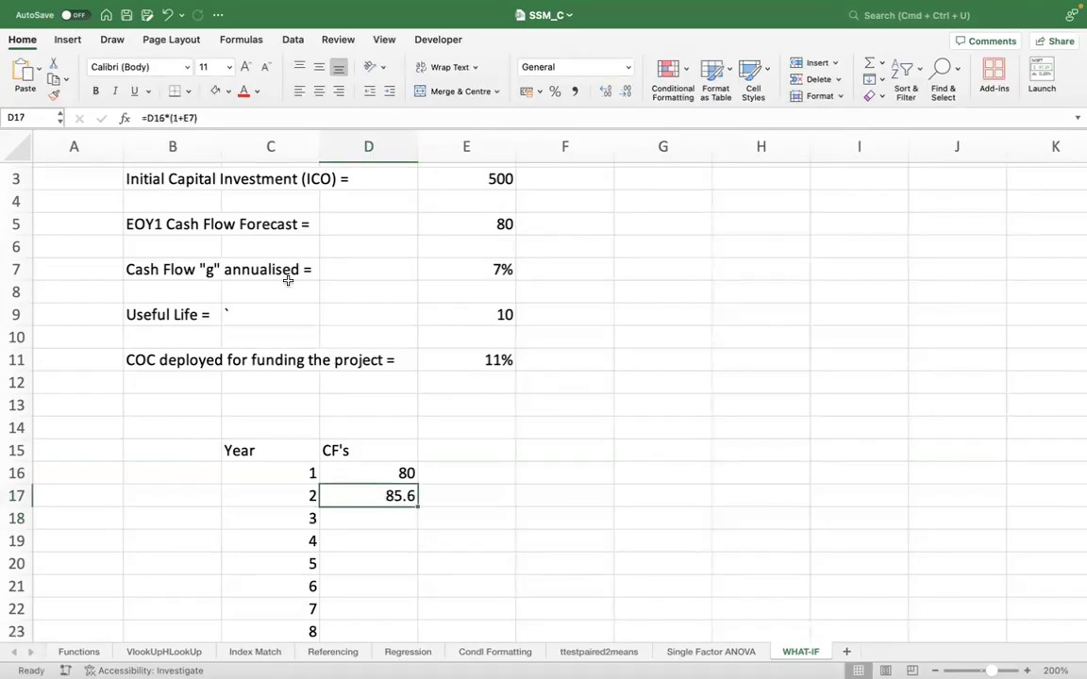
{"action": "left_click", "coordinate": [176, 119]}
{"action": "key", "text": "F4"}
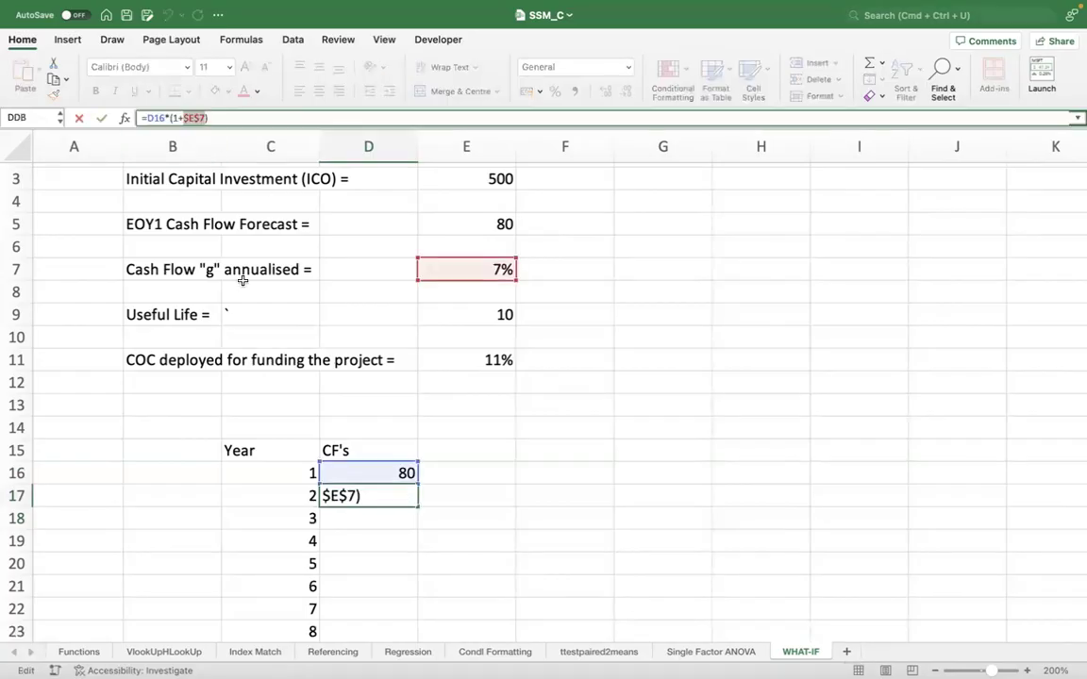
{"action": "key", "text": "Return"}
{"action": "key", "text": "Up"}
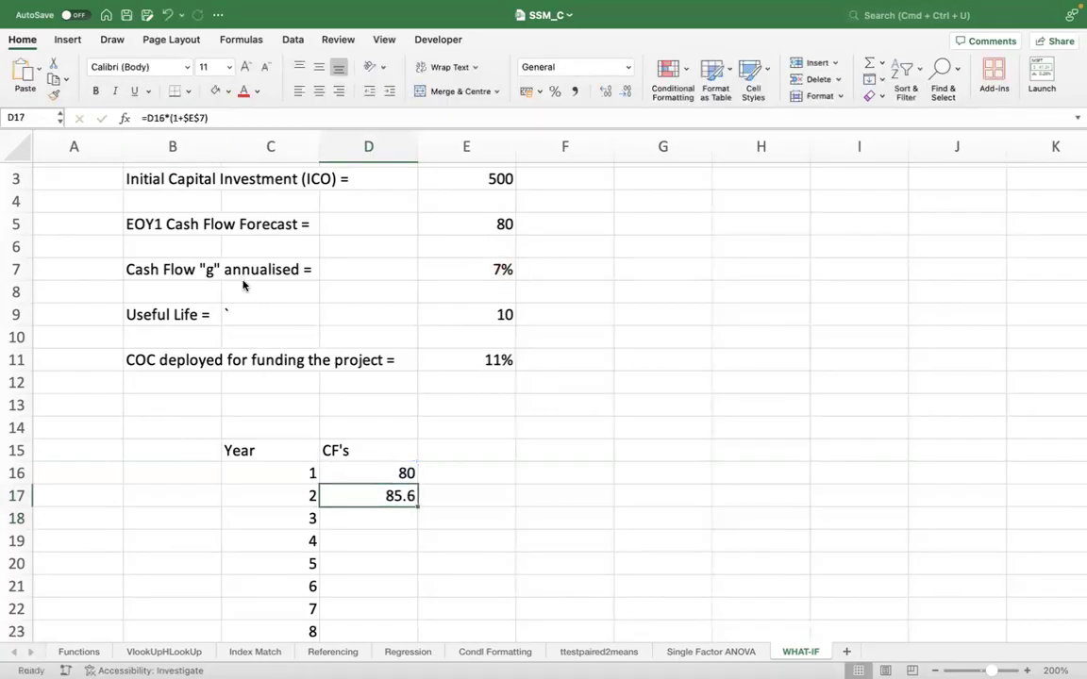
{"action": "double_click", "coordinate": [416, 508]}
Centre the contents of rows 15 to 25, covering the whole cash flow table.
{"action": "left_click", "coordinate": [546, 447]}
{"action": "key", "text": "Left"}
{"action": "key", "text": "Left"}
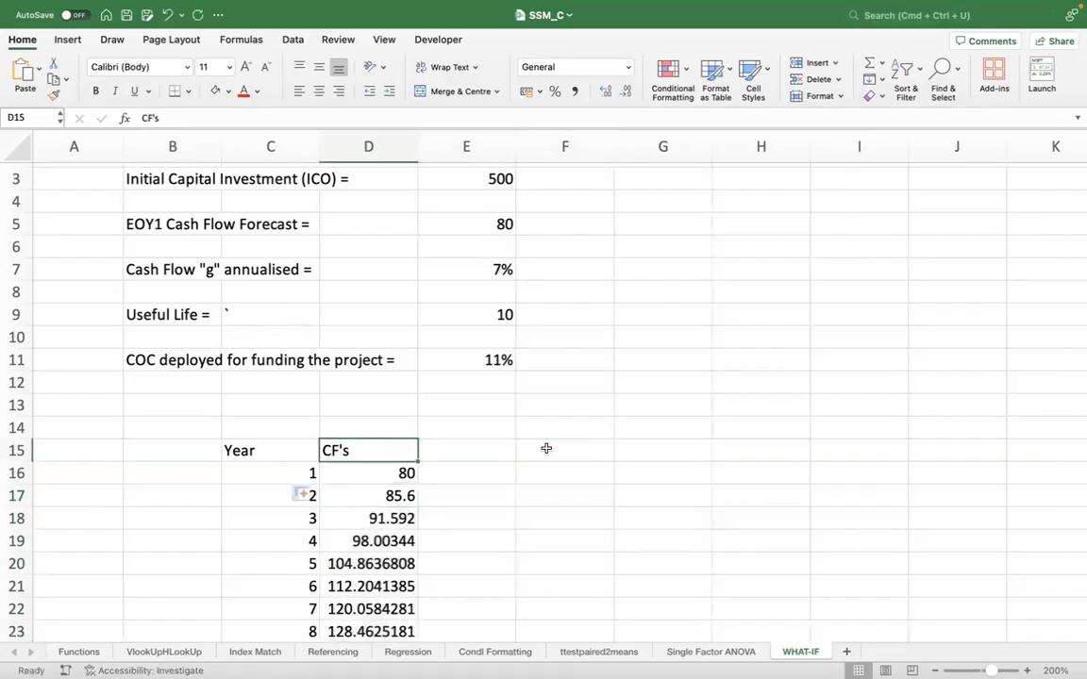
{"action": "left_click_drag", "start_coordinate": [16, 450], "coordinate": [70, 540]}
{"action": "left_click", "coordinate": [319, 91]}
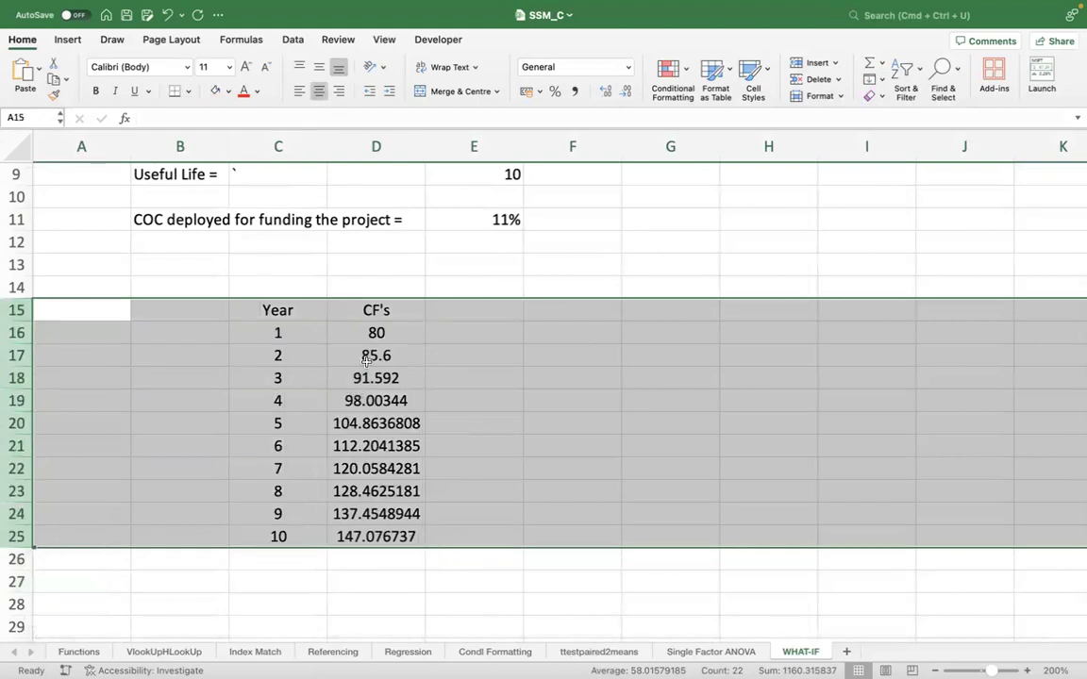
Apply the comma number style to the cash flows in D16:D25.
{"action": "left_click", "coordinate": [384, 332]}
{"action": "key", "text": "shift+Down"}
{"action": "key", "text": "shift+Down"}
{"action": "key", "text": "shift+Down"}
{"action": "key", "text": "shift+Down"}
{"action": "key", "text": "shift+Down"}
{"action": "key", "text": "shift+Down"}
{"action": "key", "text": "shift+Down"}
{"action": "key", "text": "shift+Up"}
{"action": "key", "text": "shift+Up"}
{"action": "key", "text": "shift+Up"}
{"action": "key", "text": "shift+Up"}
{"action": "key", "text": "shift+Up"}
{"action": "key", "text": "shift+Up"}
{"action": "key", "text": "shift+Up"}
{"action": "key", "text": "shift+Up"}
{"action": "key", "text": "shift+Down"}
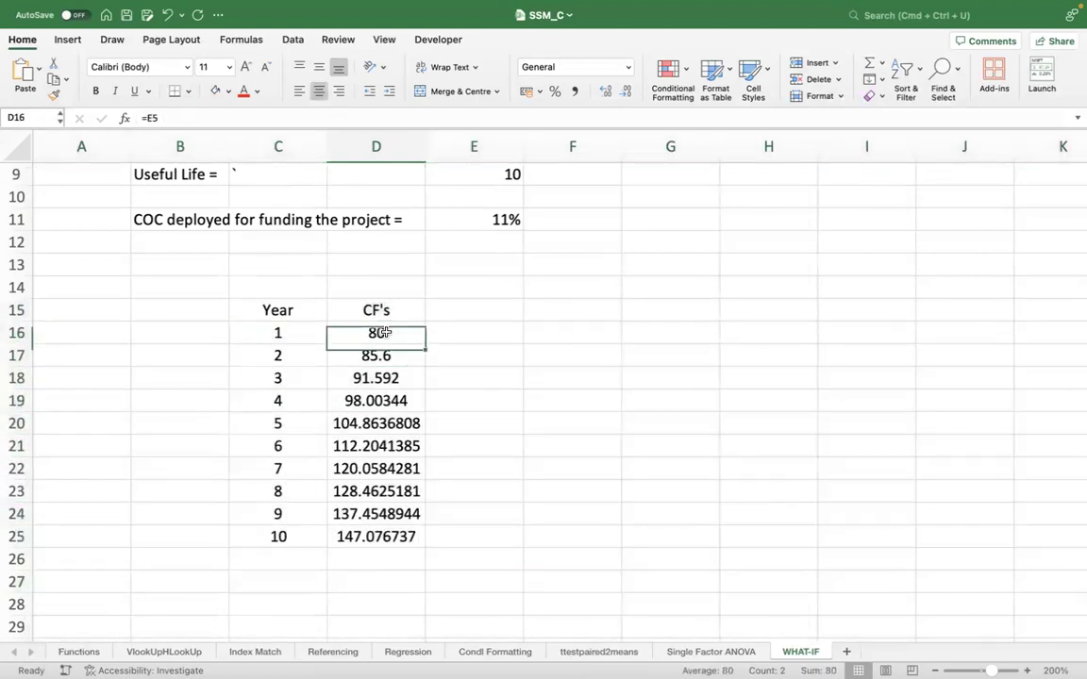
{"action": "key", "text": "shift+super+Down"}
{"action": "left_click", "coordinate": [571, 92]}
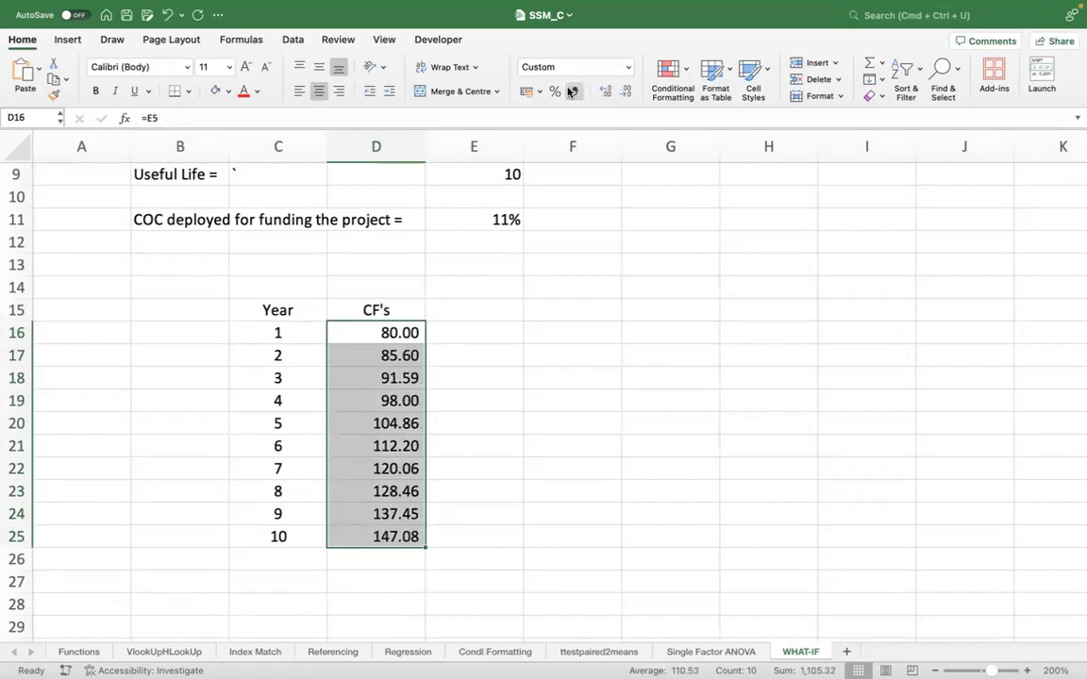
{"action": "left_click", "coordinate": [640, 354]}
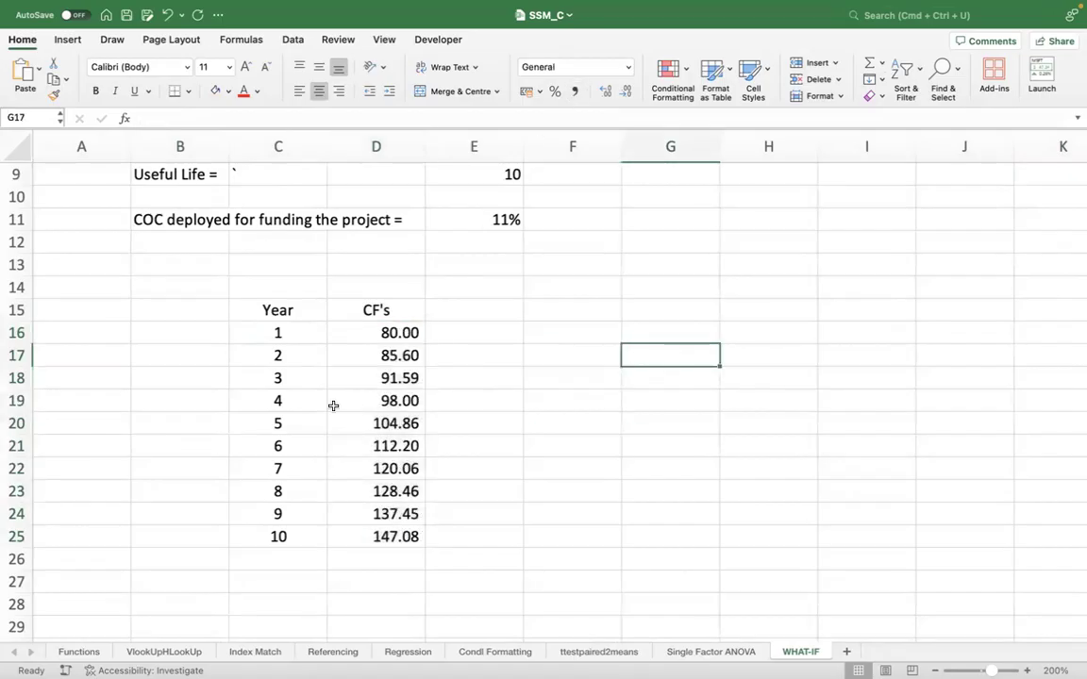
{"action": "left_click", "coordinate": [374, 354]}
{"action": "left_click_drag", "start_coordinate": [344, 332], "coordinate": [373, 537]}
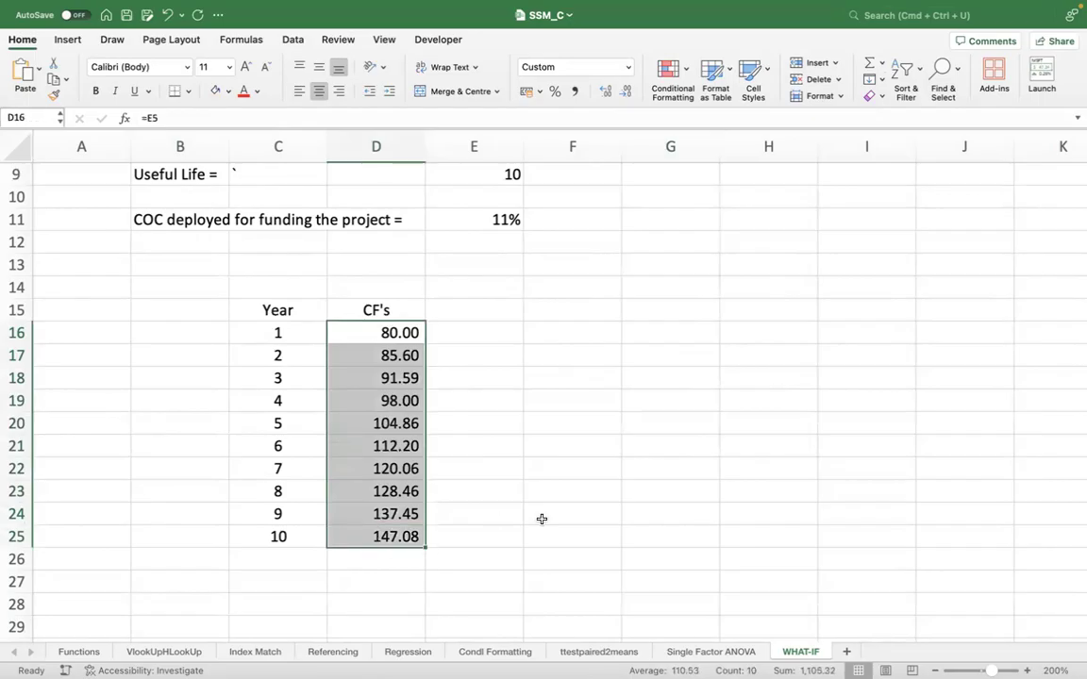
{"action": "left_click", "coordinate": [538, 470]}
Set the initial capital investment in E3 to 750.
{"action": "scroll", "coordinate": [410, 289], "scroll_direction": "up", "scroll_amount": 4}
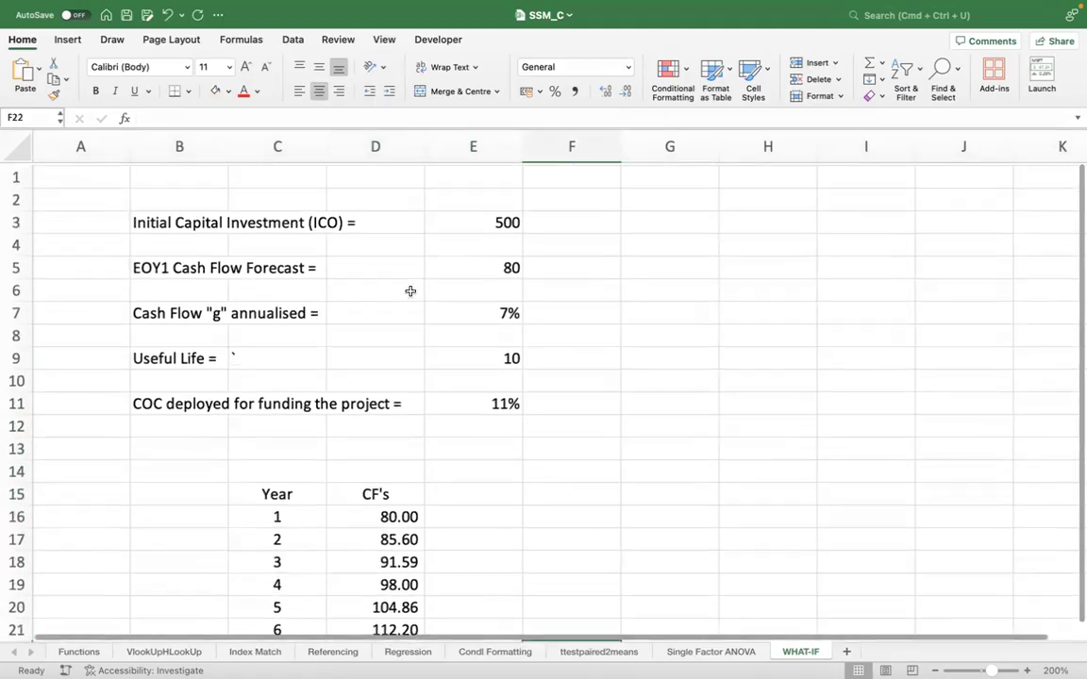
{"action": "left_click", "coordinate": [444, 217]}
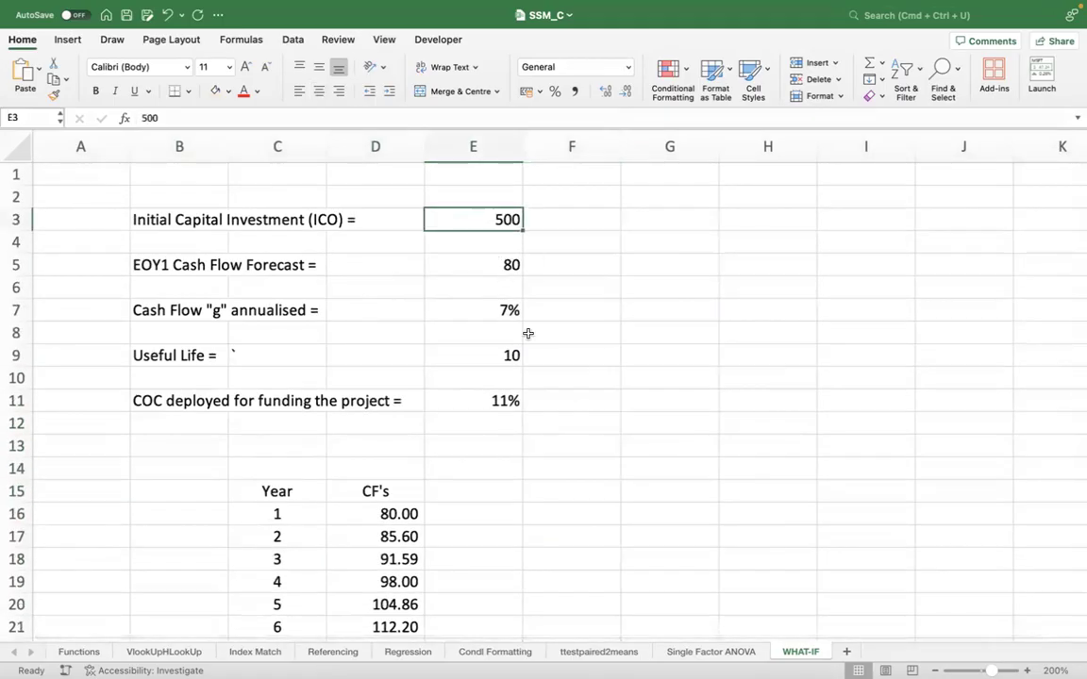
{"action": "type", "text": "750"}
{"action": "key", "text": "Return"}
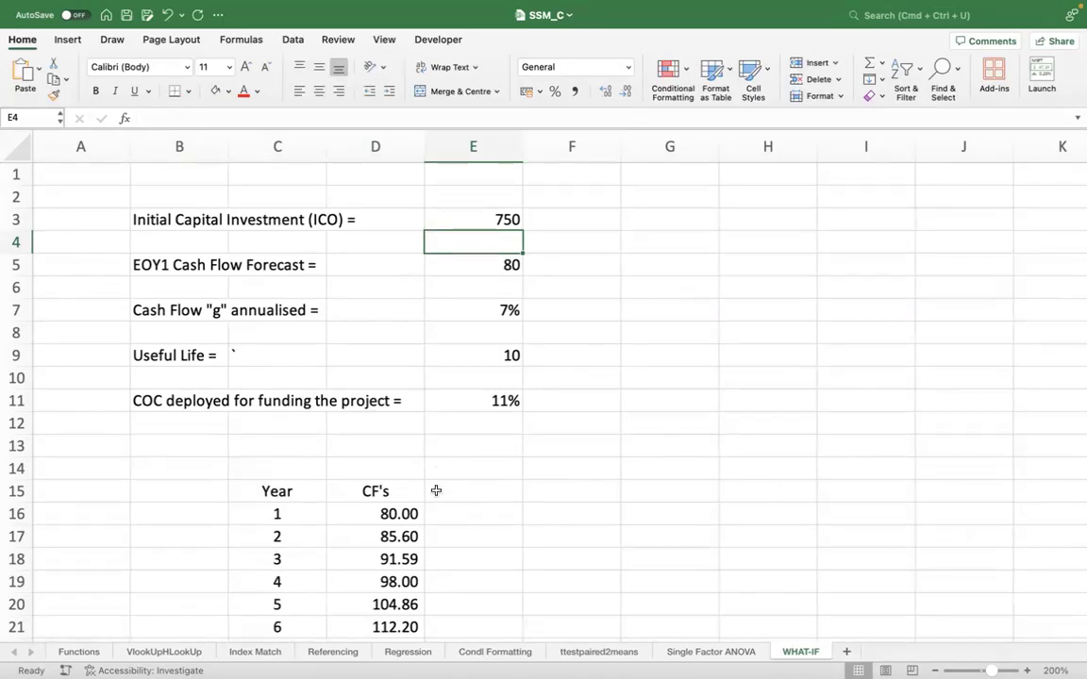
Enter the discount factor column heading "DF's" in cell E15.
{"action": "left_click", "coordinate": [443, 491]}
{"action": "type", "text": "DF'"}
{"action": "key", "text": "Return"}
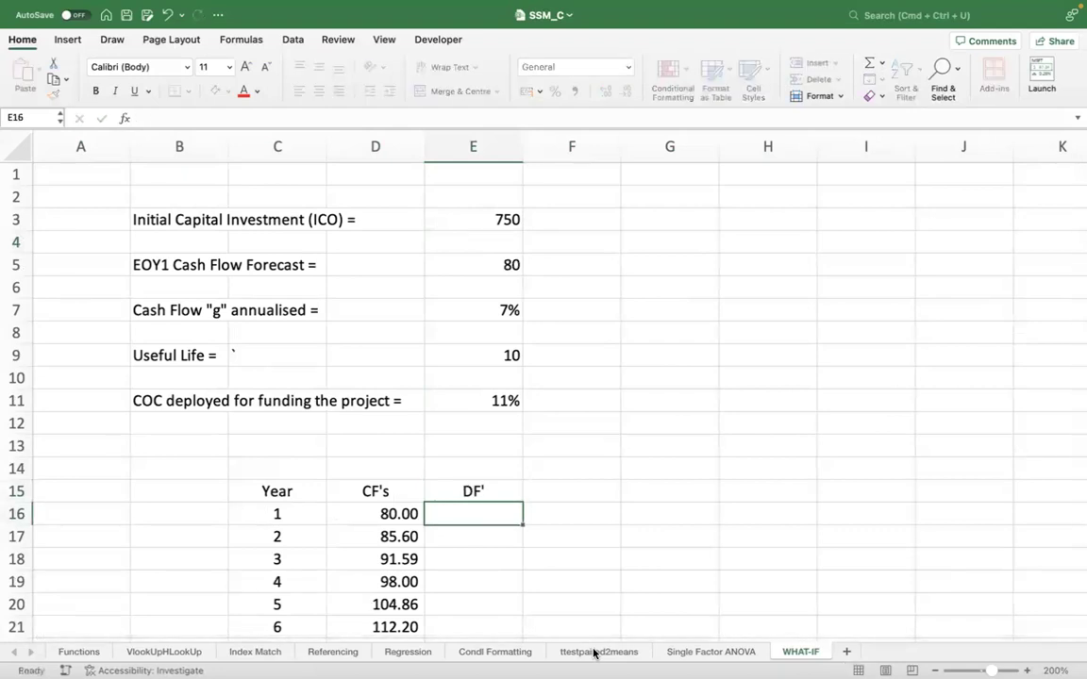
{"action": "key", "text": "Up"}
{"action": "type", "text": "DF's"}
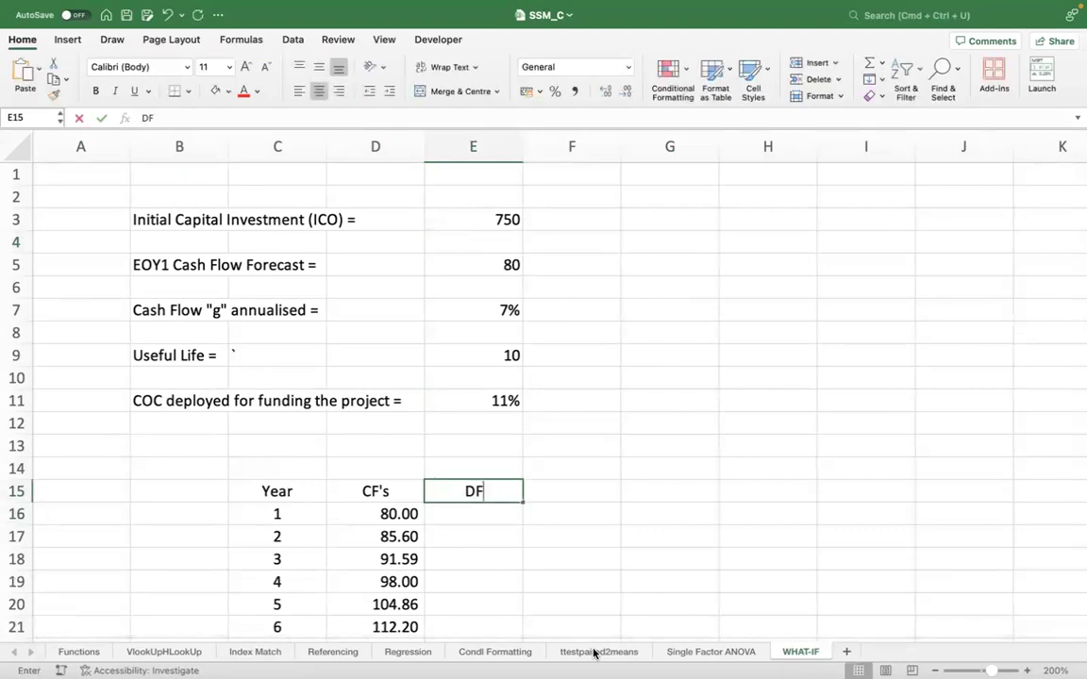
{"action": "key", "text": "Return"}
Calculate the year 1 discount factor in E16 with the formula =1/(1+E11)^C16.
{"action": "type", "text": "=1/(1"}
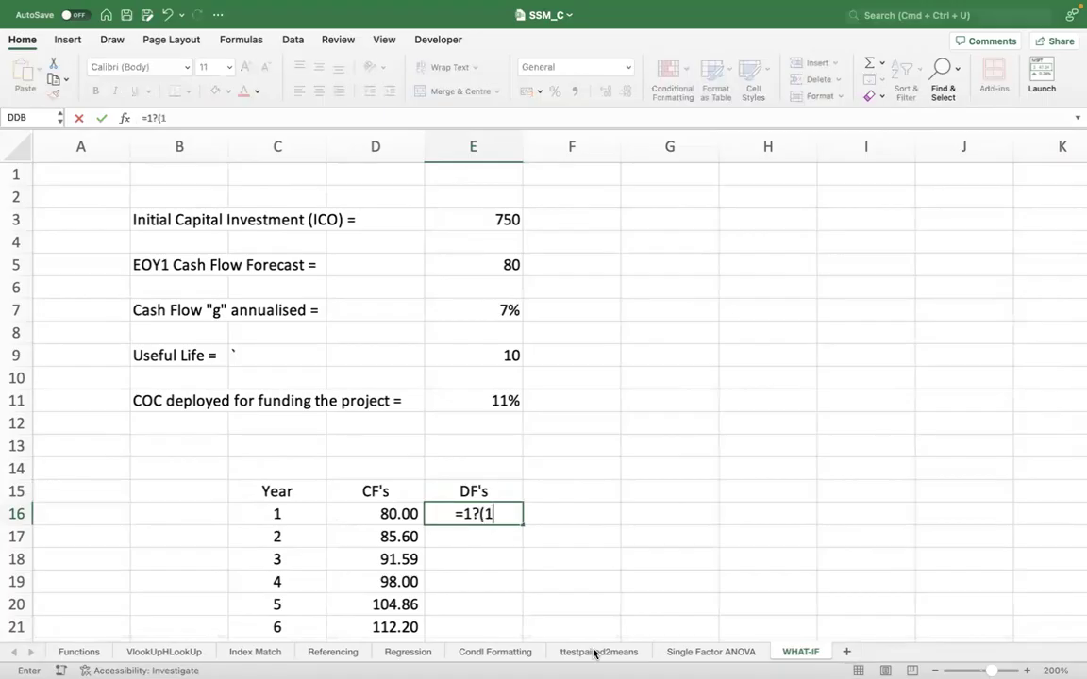
{"action": "key", "text": "BackSpace"}
{"action": "key", "text": "BackSpace"}
{"action": "key", "text": "BackSpace"}
{"action": "type", "text": "/(1+"}
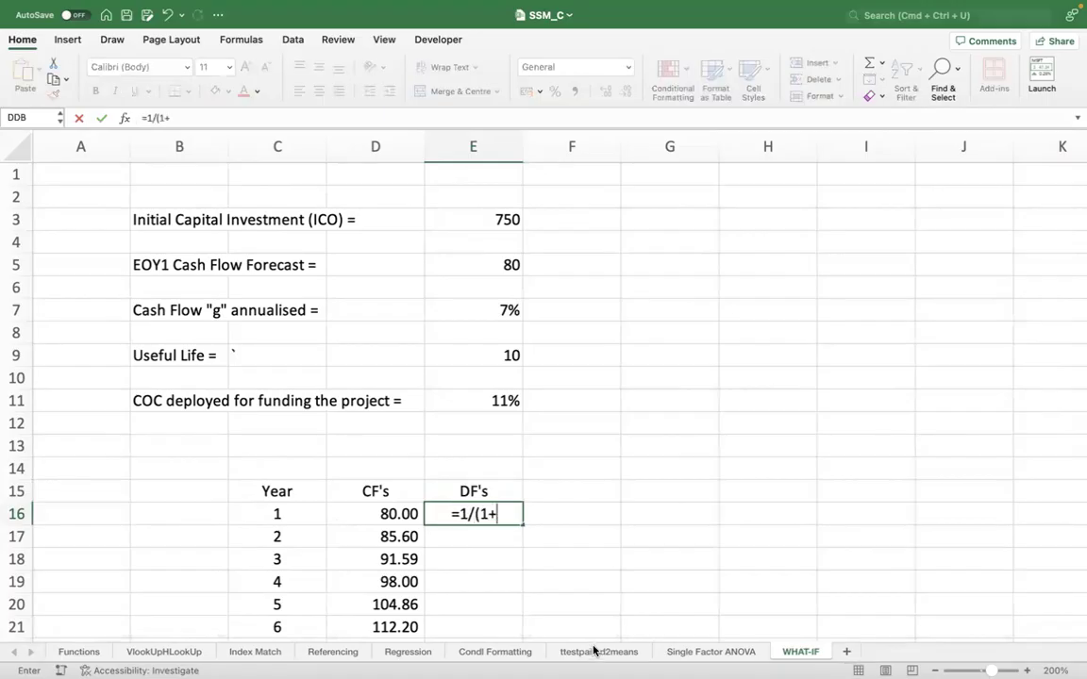
{"action": "left_click", "coordinate": [481, 404]}
{"action": "type", "text": ")^"}
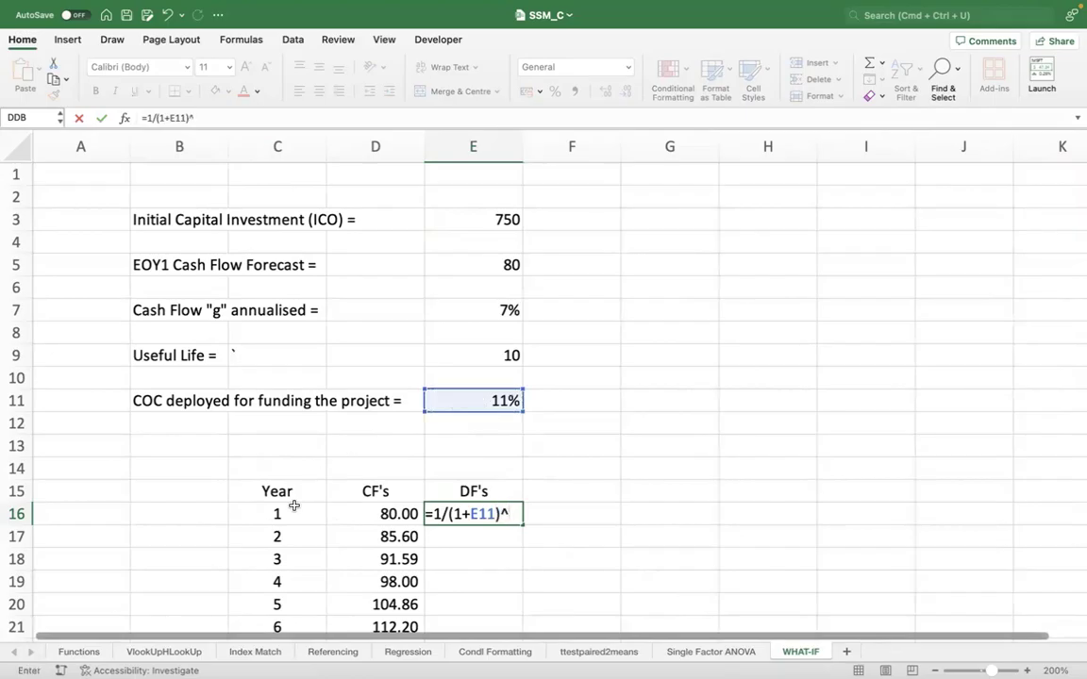
{"action": "left_click", "coordinate": [283, 519]}
{"action": "key", "text": "Return"}
{"action": "key", "text": "Up"}
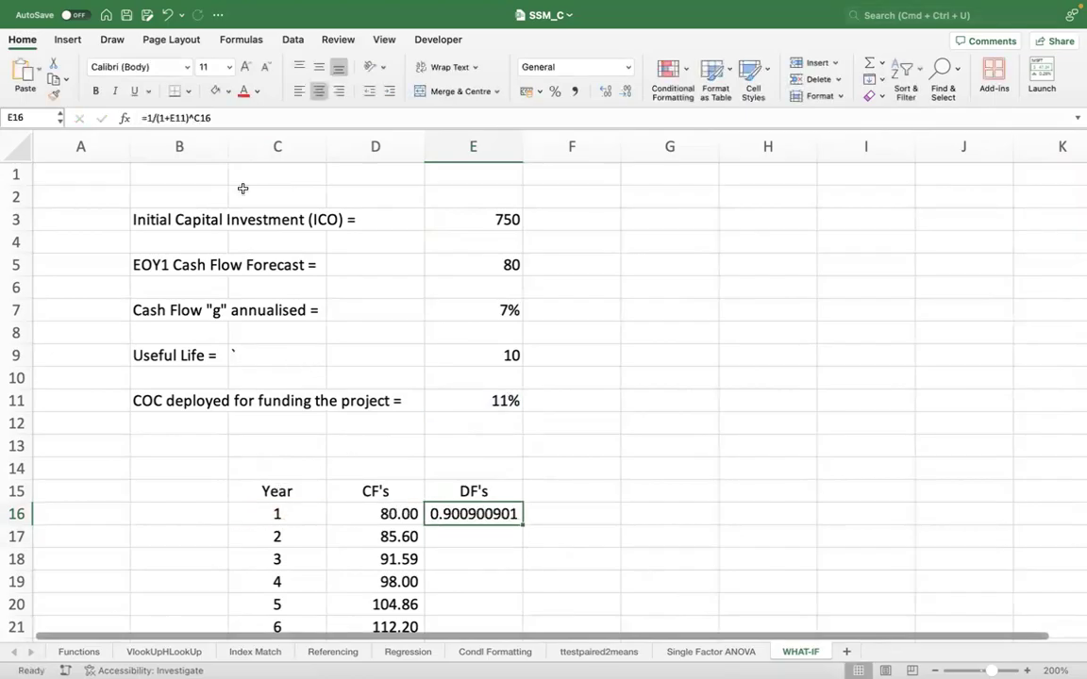
{"action": "left_click", "coordinate": [171, 117]}
{"action": "type", "text": "4"}
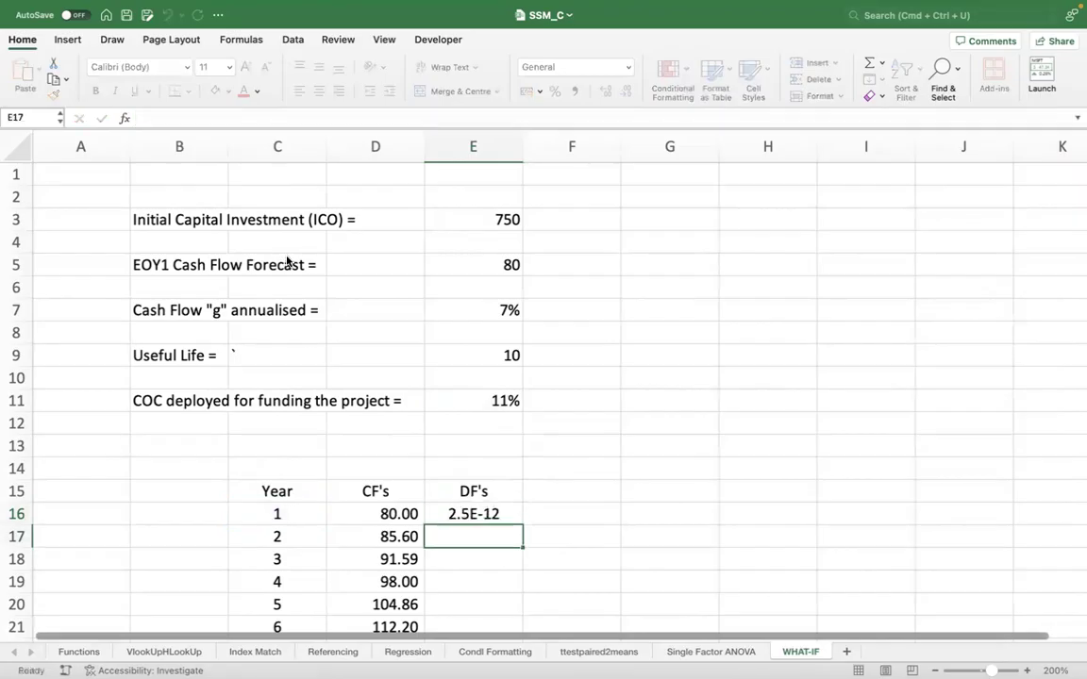
{"action": "key", "text": "Up"}
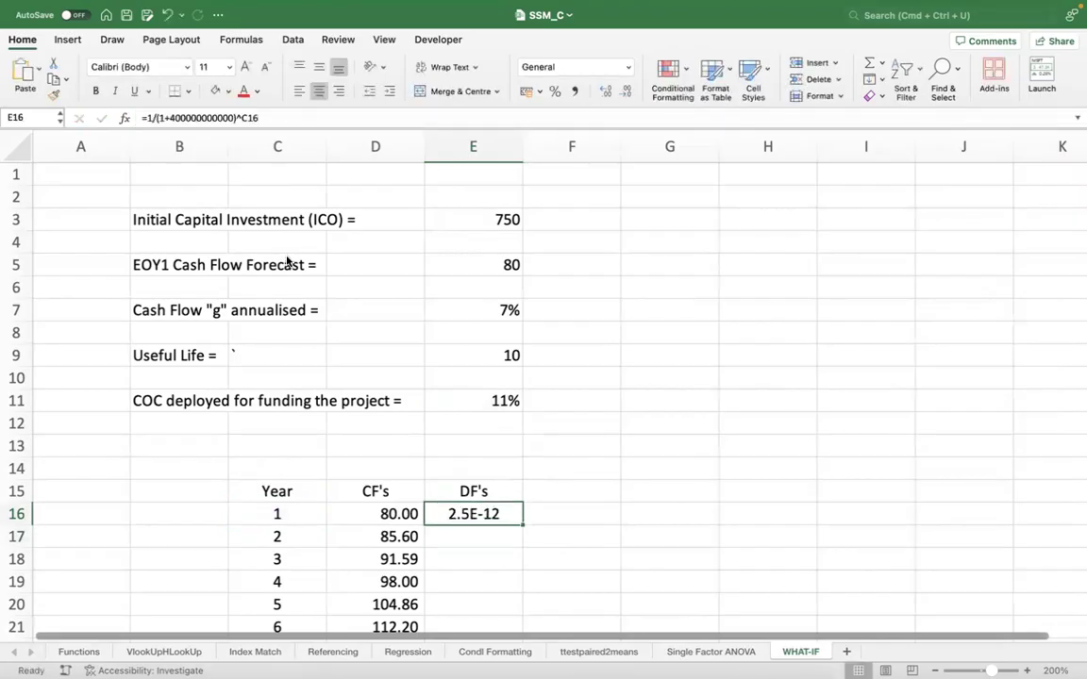
{"action": "left_click", "coordinate": [173, 117]}
{"action": "key", "text": "ctrl+Return"}
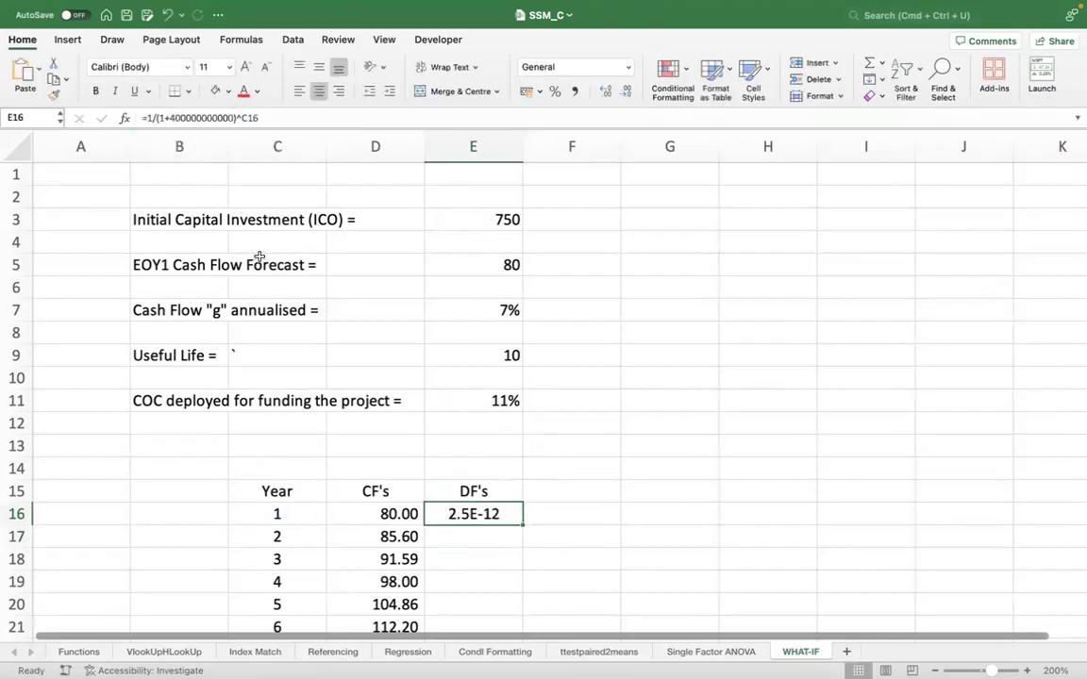
{"action": "key", "text": "super+z"}
Make the cost of capital reference in E16 absolute as $E$11 and fill the discount factor formula down the column.
{"action": "left_click", "coordinate": [186, 120]}
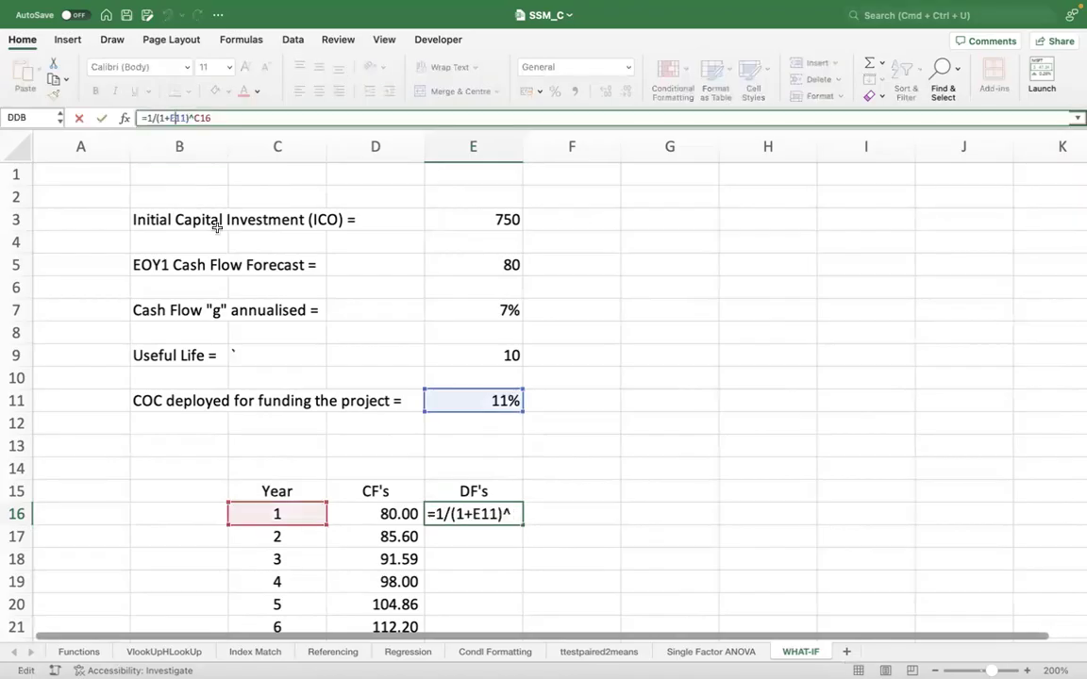
{"action": "key", "text": "F4"}
{"action": "key", "text": "Return"}
{"action": "key", "text": "Up"}
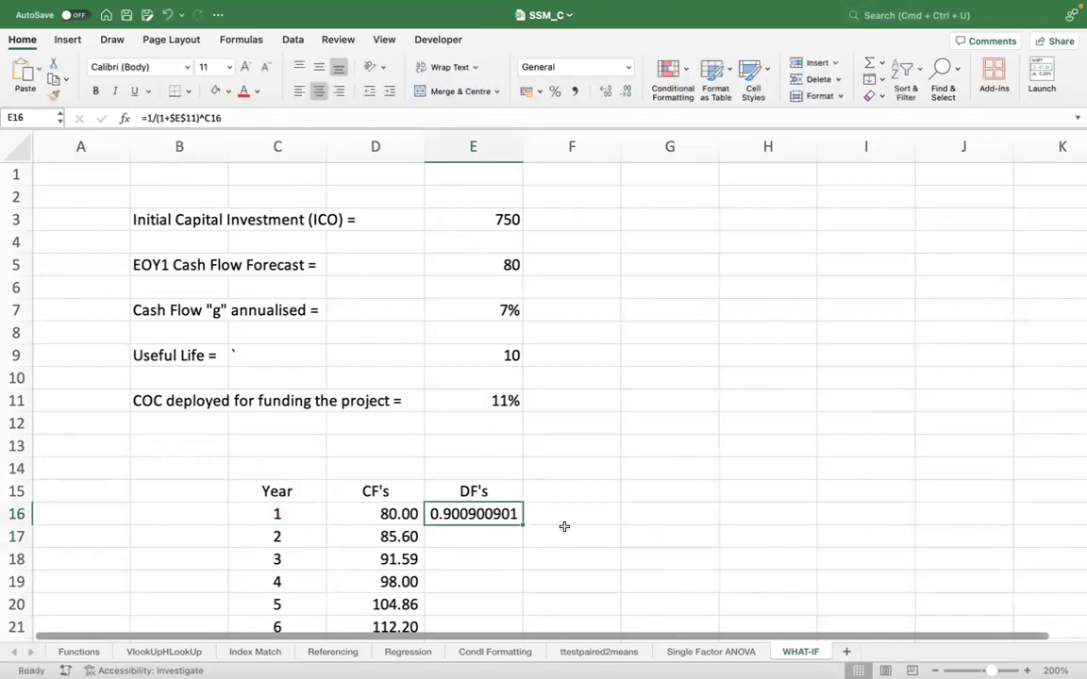
{"action": "double_click", "coordinate": [520, 524]}
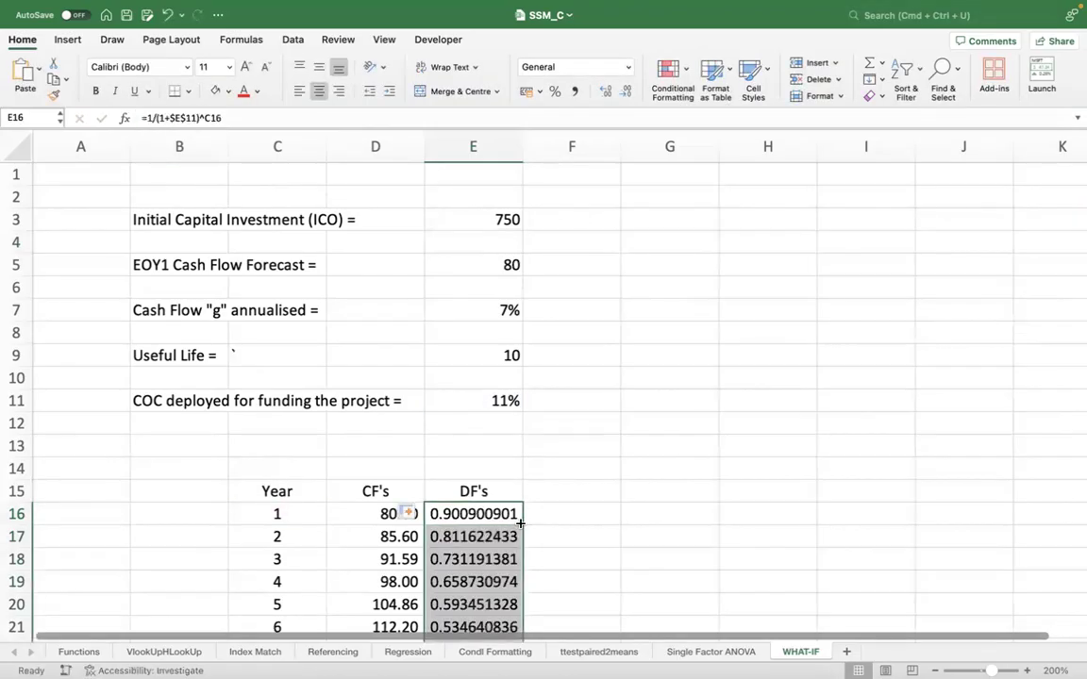
Apply the comma number format to the discount factors and enter the present value column heading "PV's" in F15.
{"action": "left_click", "coordinate": [574, 91]}
{"action": "left_click", "coordinate": [574, 471]}
{"action": "left_click", "coordinate": [558, 481]}
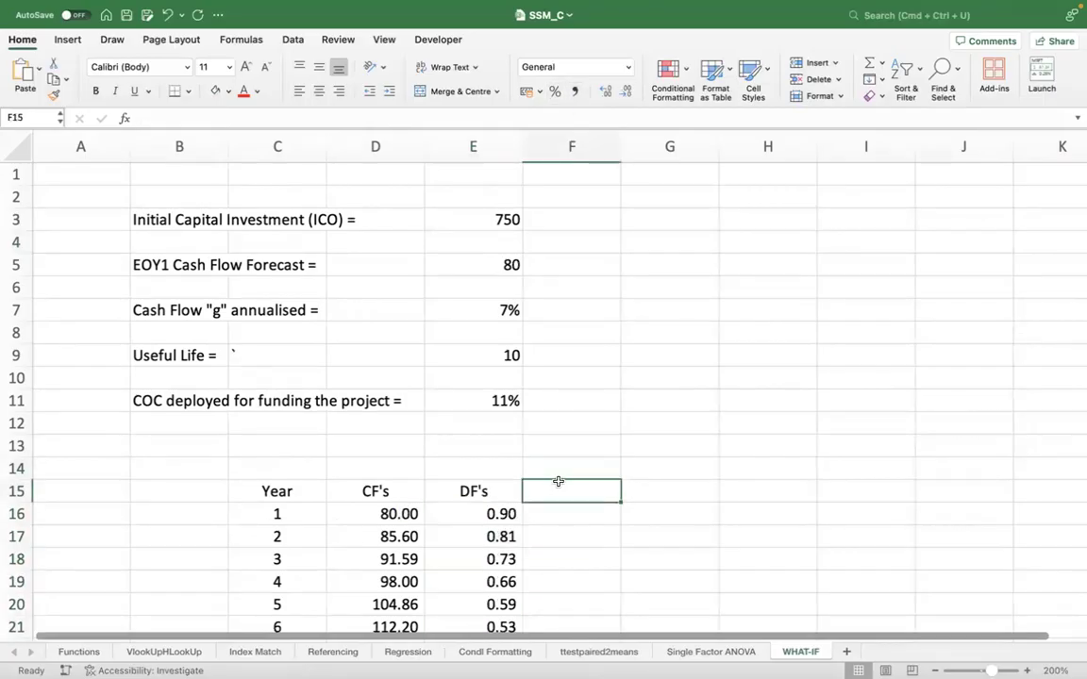
{"action": "type", "text": "PV"}
{"action": "key", "text": "Return"}
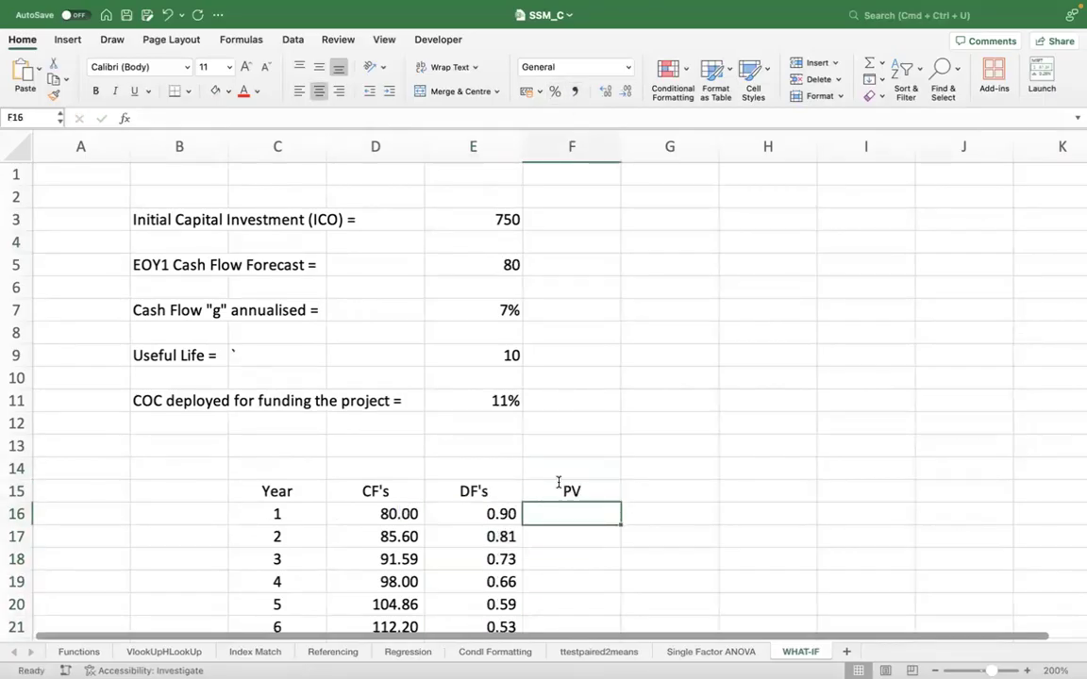
{"action": "left_click", "coordinate": [558, 483]}
{"action": "type", "text": "PB"}
{"action": "key", "text": "BackSpace"}
{"action": "type", "text": "V"}
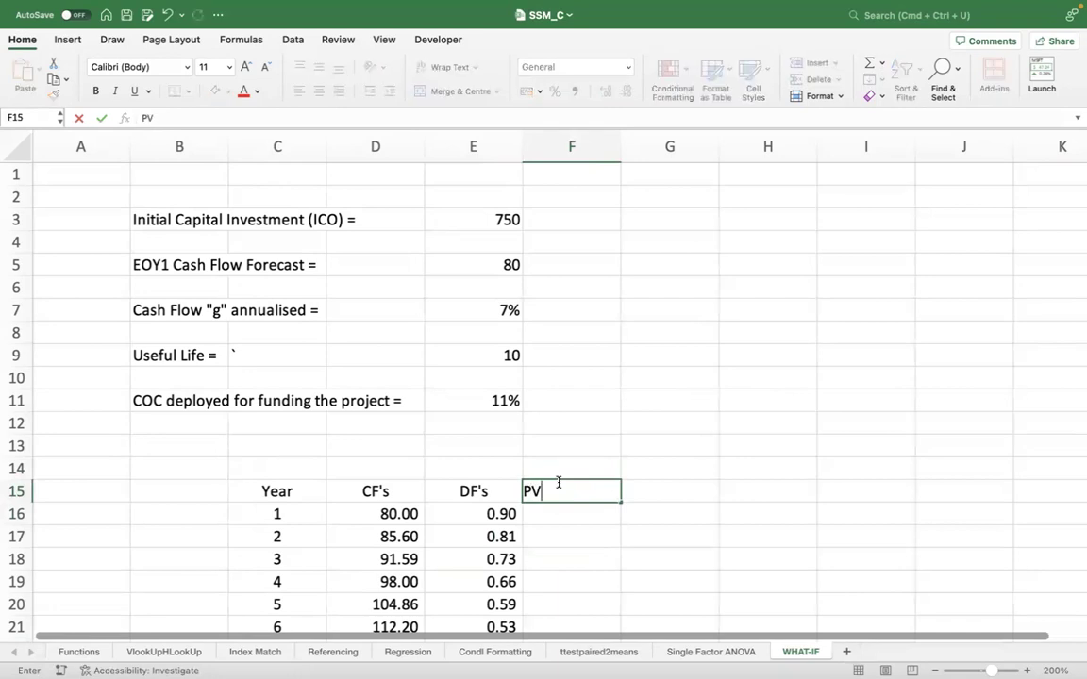
{"action": "type", "text": "'s"}
{"action": "key", "text": "Return"}
Calculate the year 1 present value in F16 with =D16*E16 and fill the formula down the column.
{"action": "type", "text": "="}
{"action": "key", "text": "Down"}
{"action": "key", "text": "Down"}
{"action": "key", "text": "Up"}
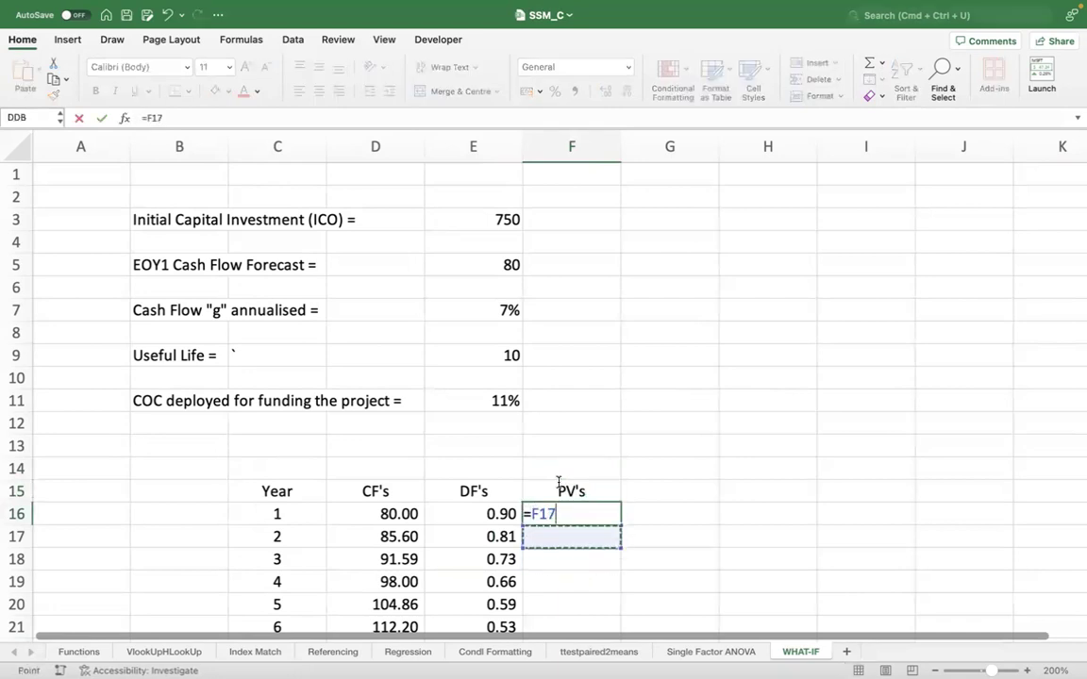
{"action": "key", "text": "Up"}
{"action": "key", "text": "Left"}
{"action": "key", "text": "Left"}
{"action": "type", "text": "&\""}
{"action": "key", "text": "BackSpace"}
{"action": "key", "text": "BackSpace"}
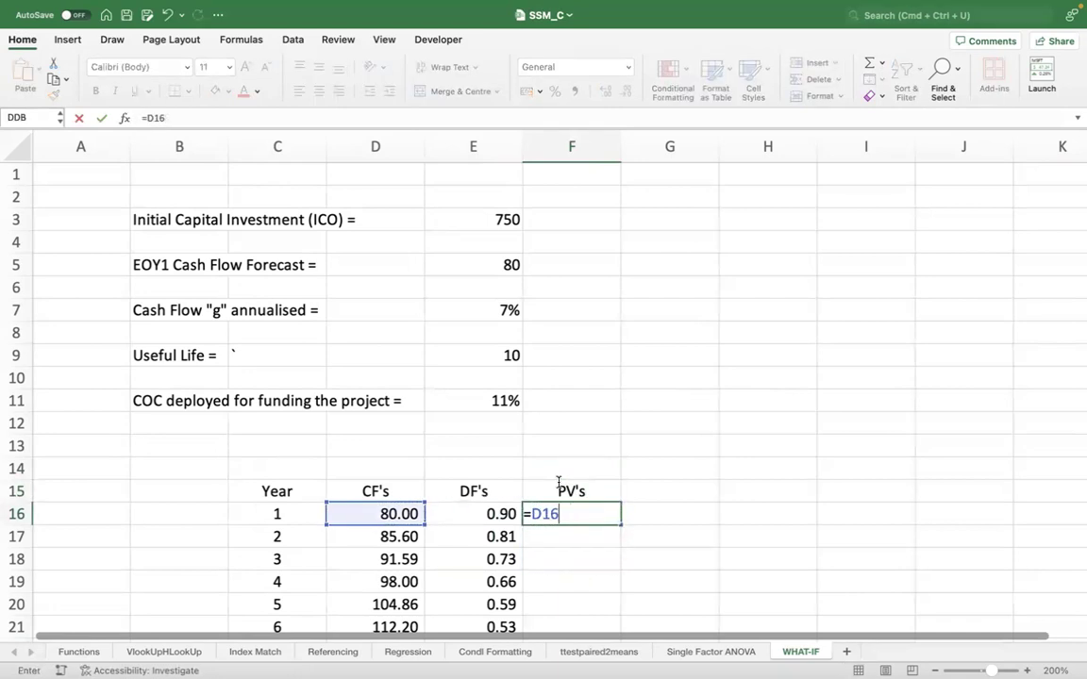
{"action": "type", "text": "*"}
{"action": "key", "text": "Left"}
{"action": "key", "text": "Return"}
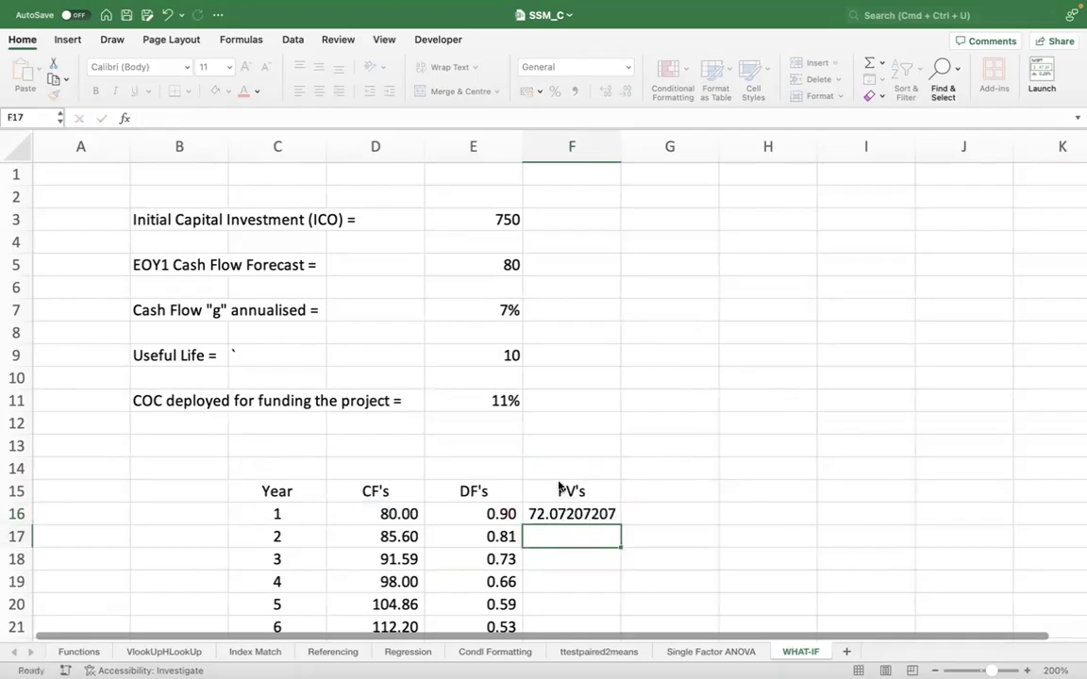
{"action": "key", "text": "Up"}
{"action": "double_click", "coordinate": [621, 523]}
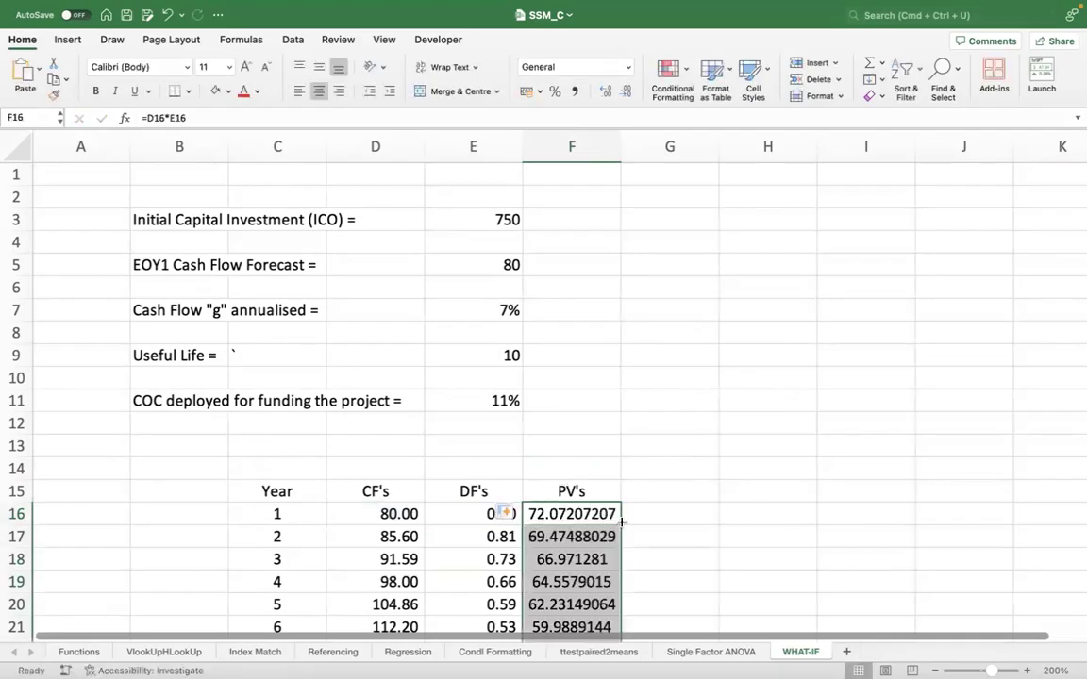
Apply the comma number format to the present values in F16:F25.
{"action": "scroll", "coordinate": [623, 424], "scroll_direction": "down", "scroll_amount": 5}
{"action": "left_click_drag", "start_coordinate": [566, 353], "coordinate": [557, 557]}
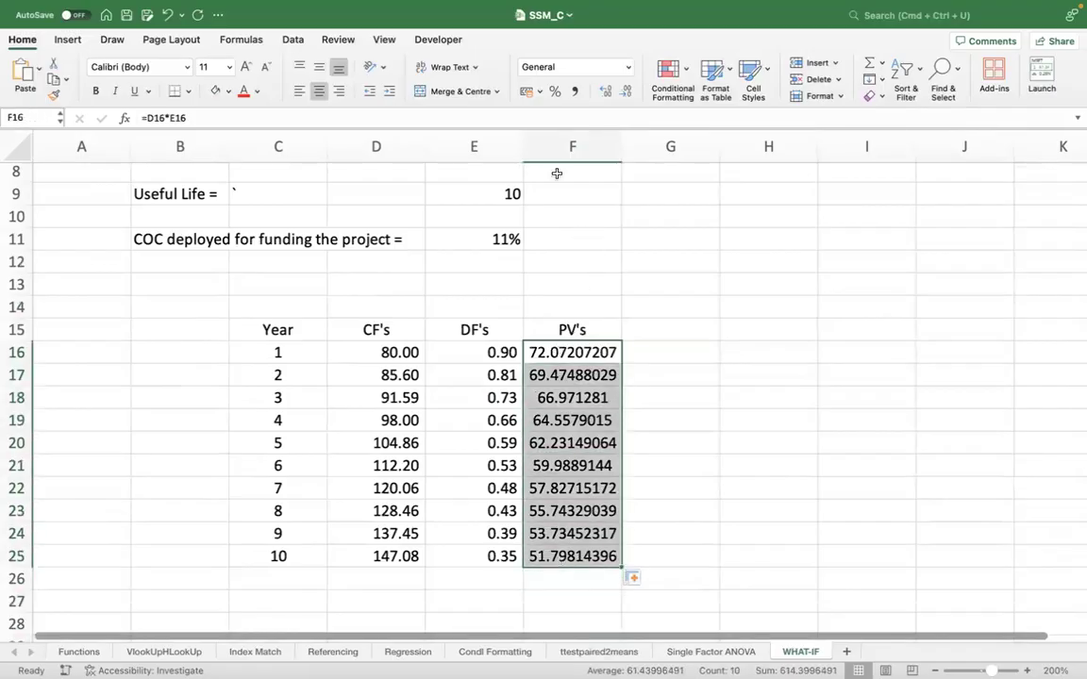
{"action": "left_click", "coordinate": [574, 90]}
{"action": "left_click", "coordinate": [645, 269]}
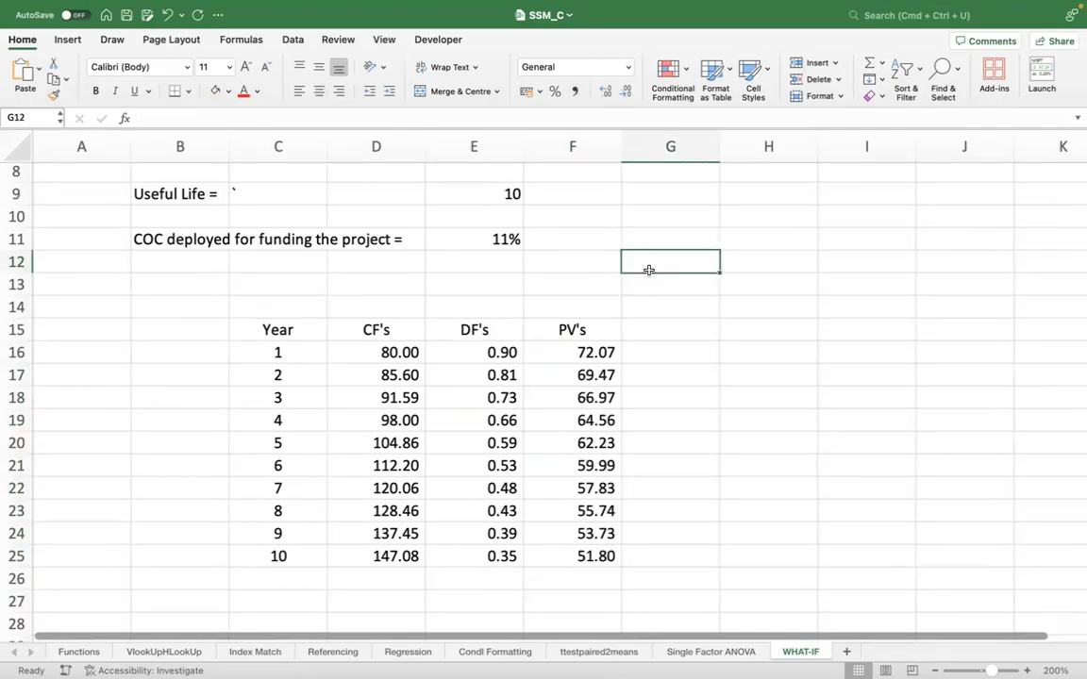
{"action": "left_click", "coordinate": [546, 373]}
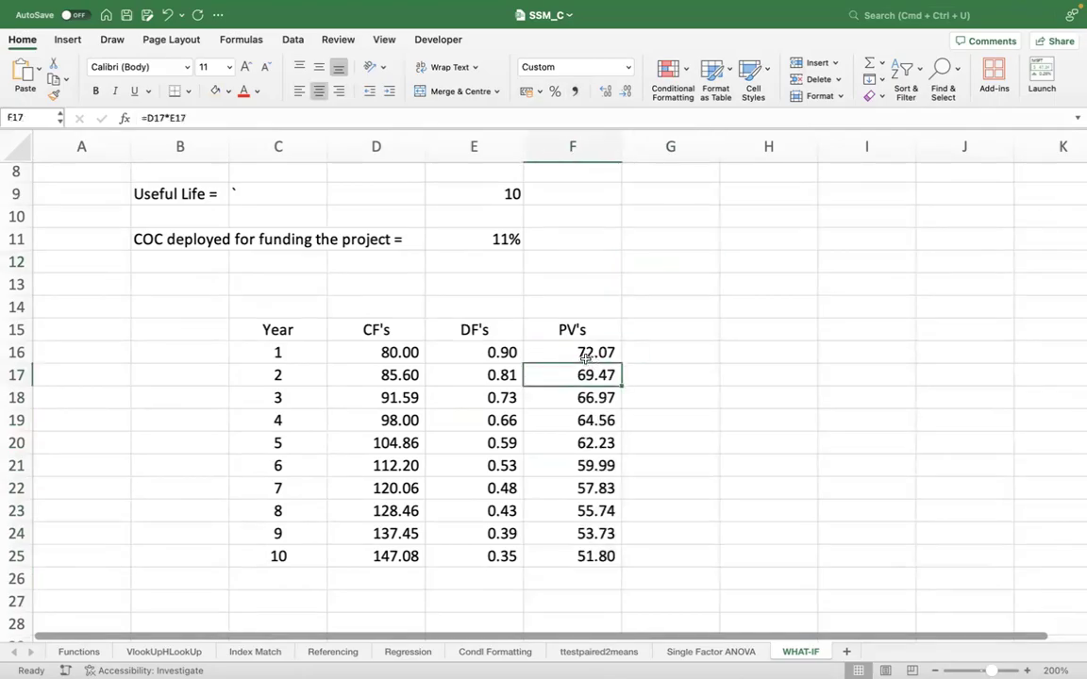
Make the table headings in C15:F15 bold.
{"action": "left_click", "coordinate": [320, 327]}
{"action": "key", "text": "shift+Right"}
{"action": "key", "text": "shift+Right"}
{"action": "key", "text": "shift+Right"}
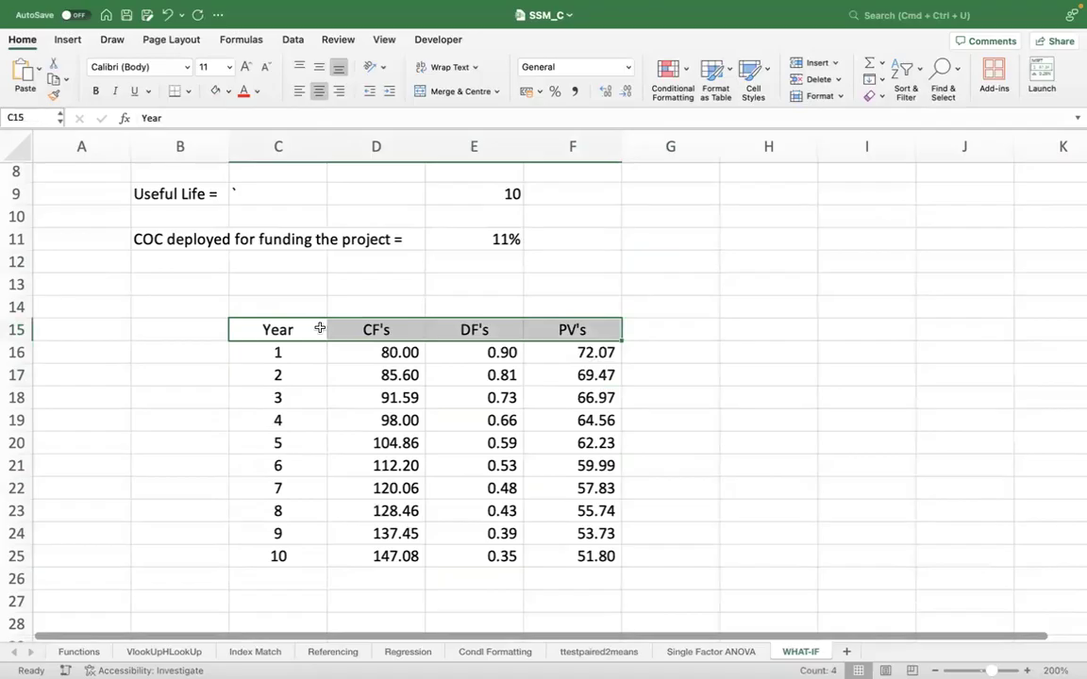
{"action": "key", "text": "super+b"}
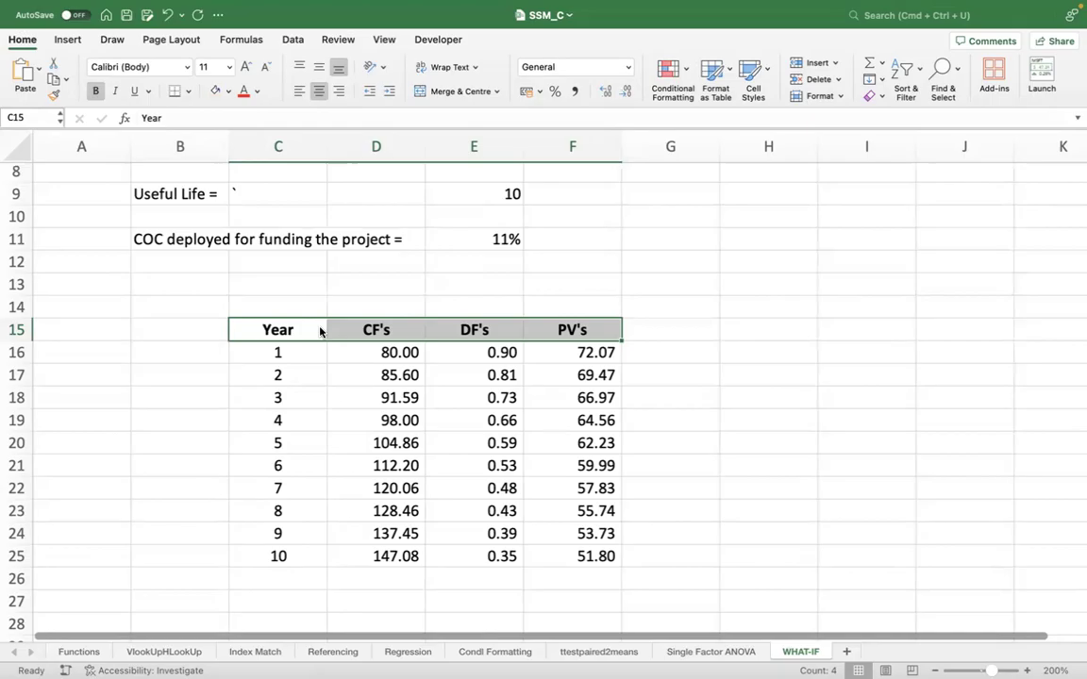
Review the year 2 formulas for cash flow, discount factor and present value in row 17.
{"action": "left_click", "coordinate": [572, 373]}
{"action": "left_click", "coordinate": [396, 373]}
{"action": "left_click", "coordinate": [478, 375]}
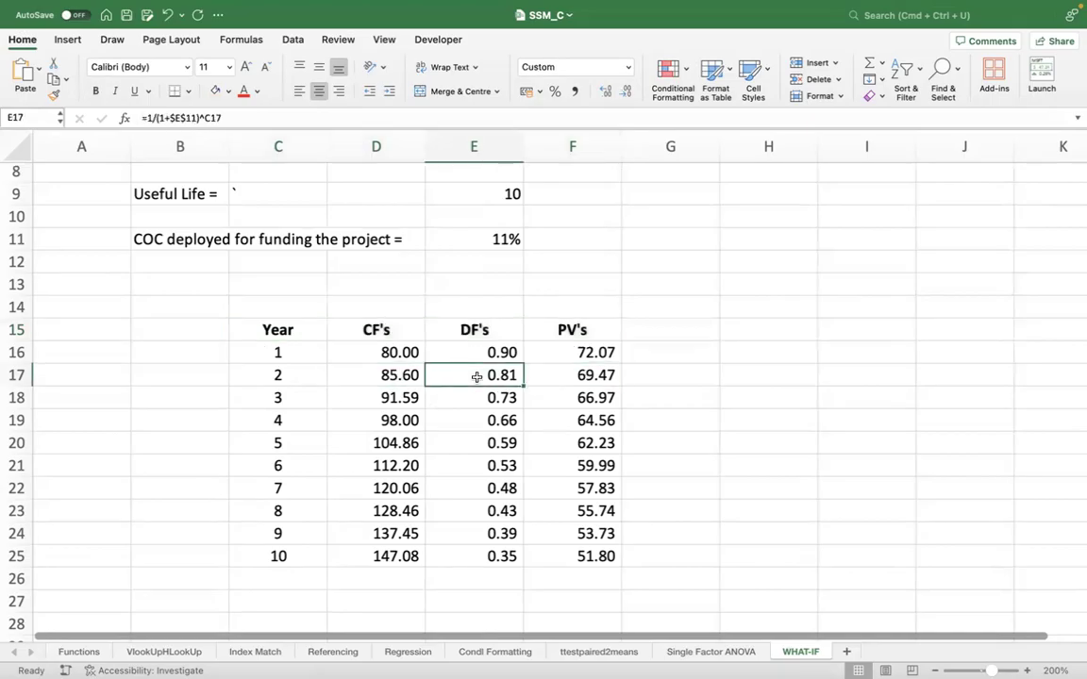
{"action": "left_click", "coordinate": [590, 375]}
{"action": "left_click", "coordinate": [396, 374]}
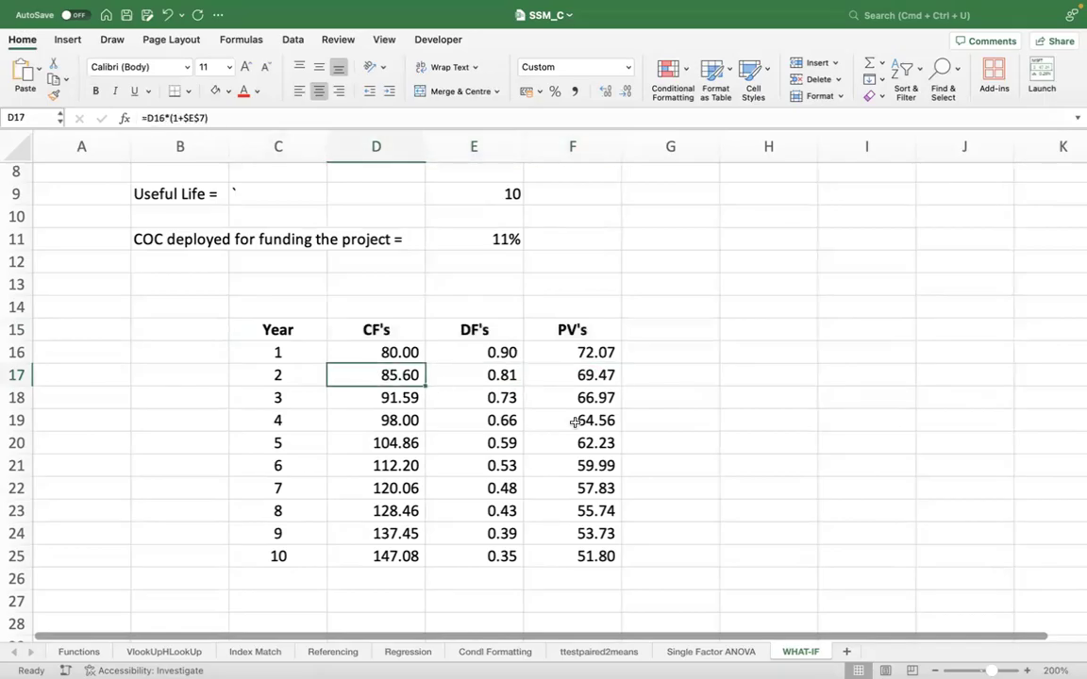
{"action": "left_click", "coordinate": [592, 377]}
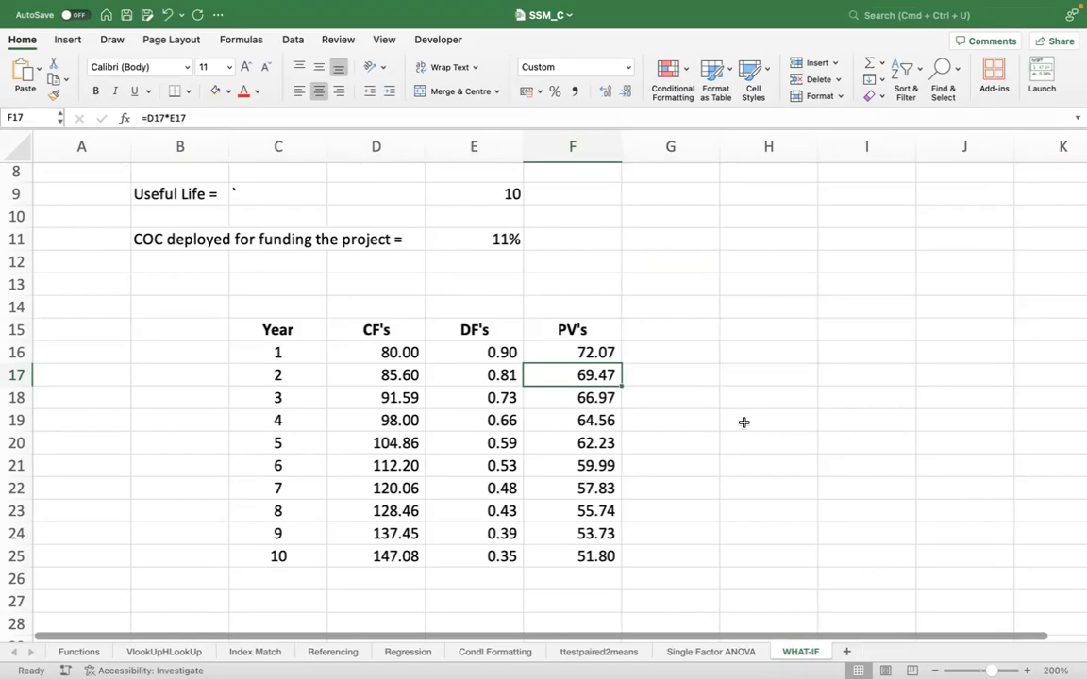
Underline the year 10 present value in F25 and enter the label "PV (CI's)" in E27.
{"action": "left_click", "coordinate": [560, 555]}
{"action": "key", "text": "super+u"}
{"action": "key", "text": "Return"}
{"action": "key", "text": "Down"}
{"action": "key", "text": "Left"}
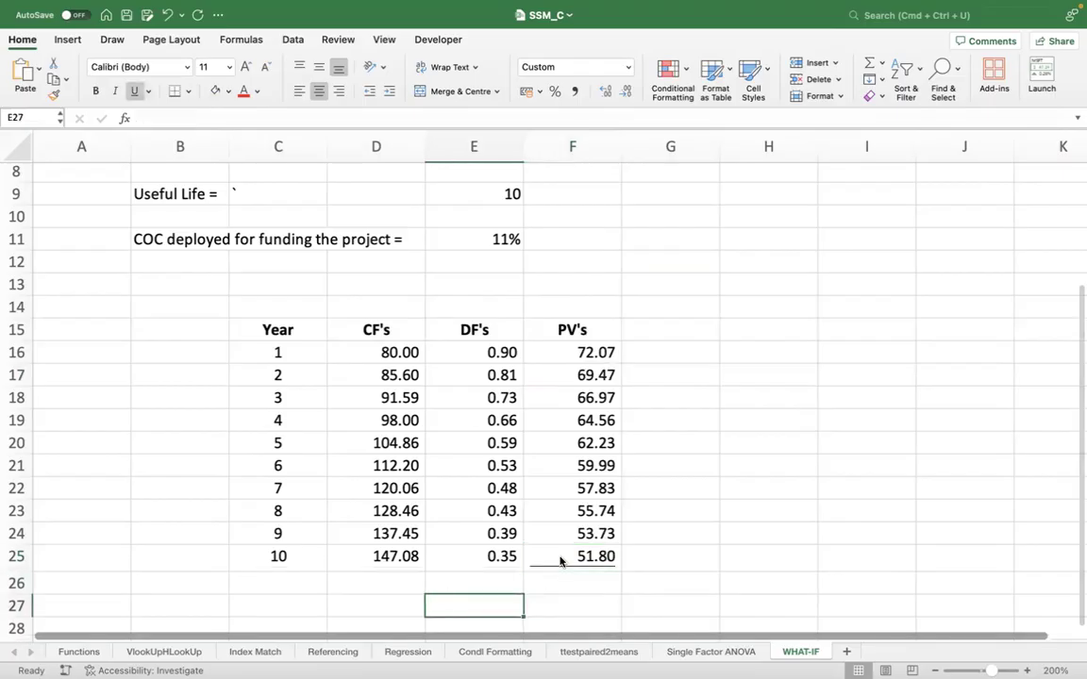
{"action": "type", "text": "PV (CI's)"}
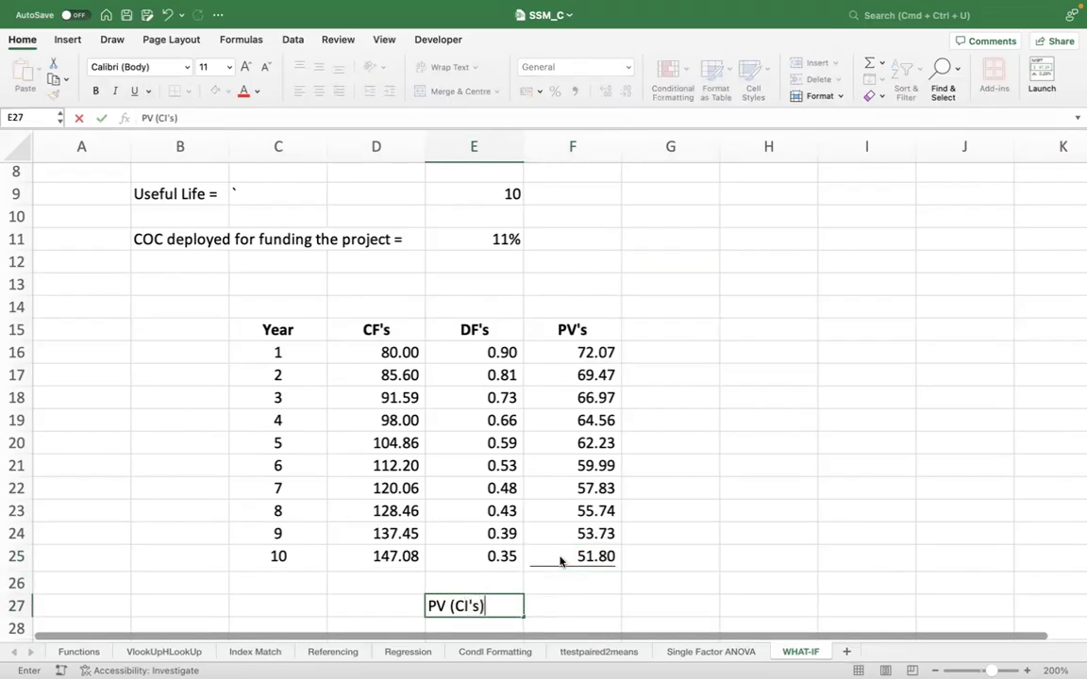
{"action": "key", "text": "Tab"}
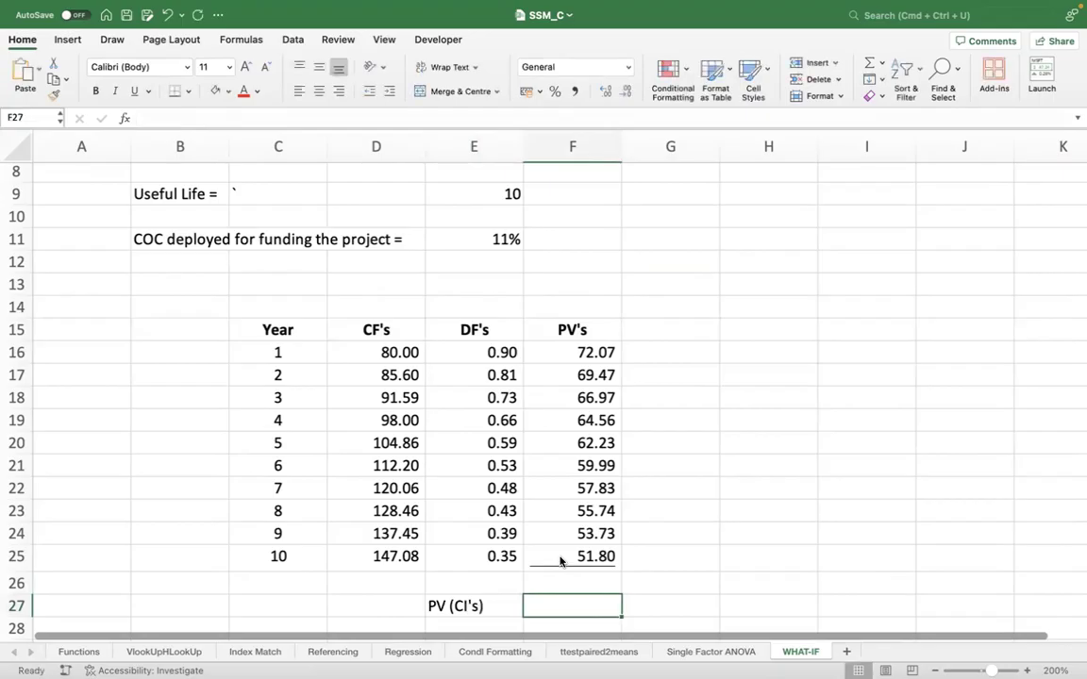
Add up the present values of all ten years in F27 with a SUM formula.
{"action": "type", "text": "=sum("}
{"action": "left_click", "coordinate": [560, 561]}
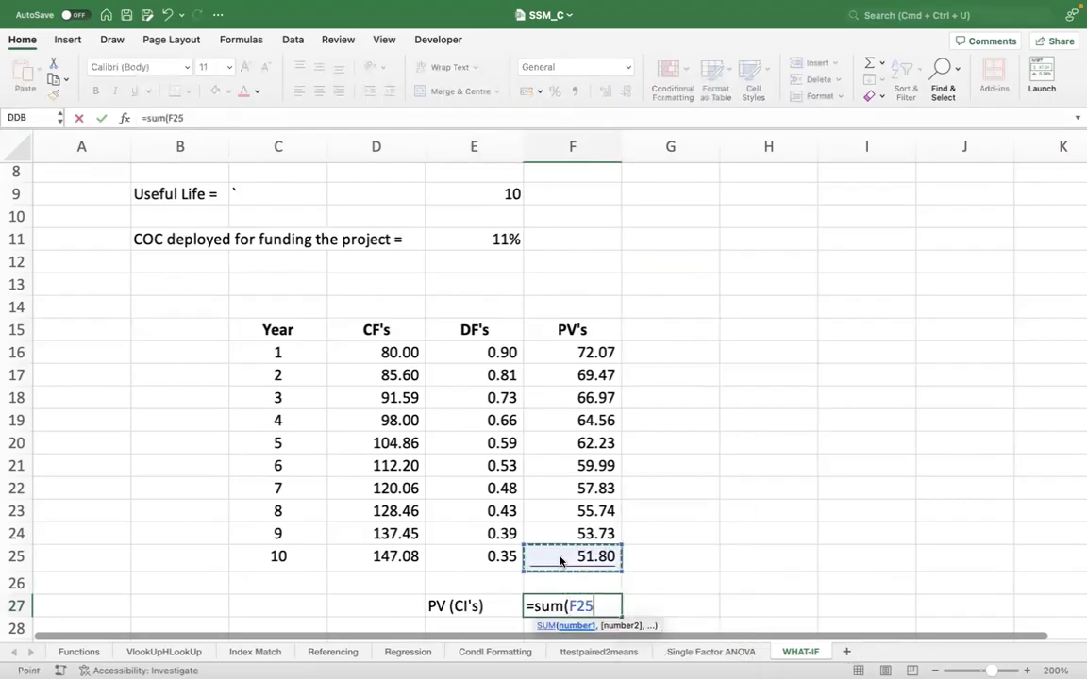
{"action": "key", "text": "shift+Up"}
{"action": "key", "text": "shift+Up"}
{"action": "key", "text": "shift+Up"}
{"action": "key", "text": "shift+Up"}
{"action": "key", "text": "shift+Up"}
{"action": "key", "text": "shift+Up"}
{"action": "key", "text": "shift+Up"}
{"action": "key", "text": "shift+Up"}
{"action": "key", "text": "shift+Up"}
{"action": "key", "text": "shift+Up"}
{"action": "key", "text": "Return"}
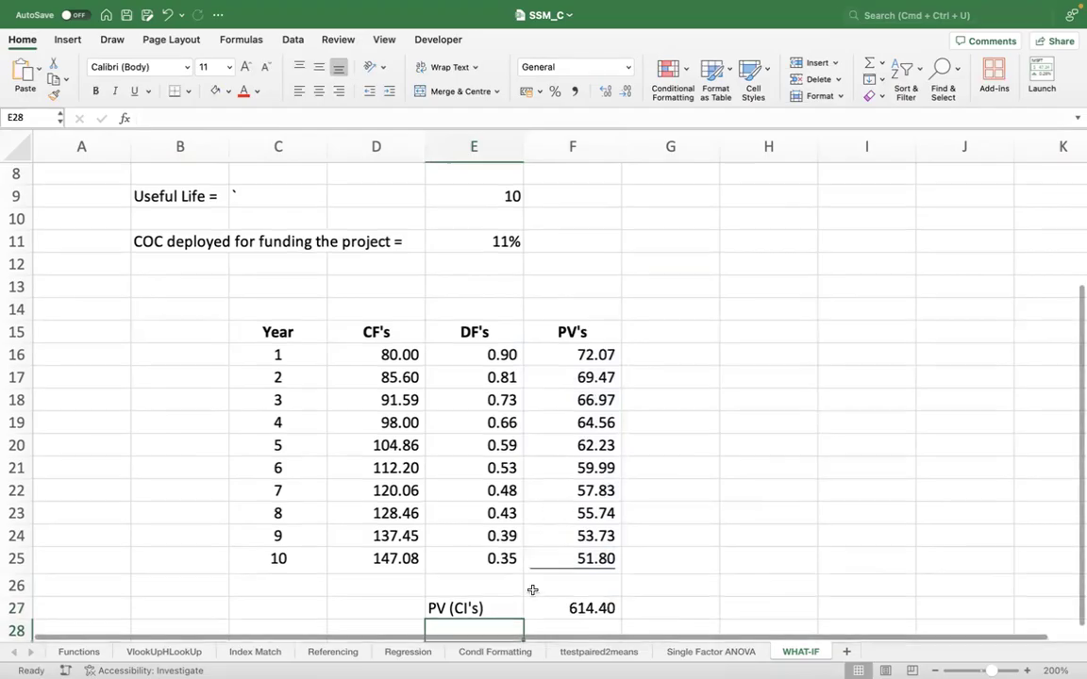
Enter the label "ICO" in E29 and the value 750 in F29.
{"action": "scroll", "coordinate": [531, 589], "scroll_direction": "up", "scroll_amount": 3}
{"action": "scroll", "coordinate": [609, 481], "scroll_direction": "down", "scroll_amount": 8}
{"action": "left_click", "coordinate": [471, 436]}
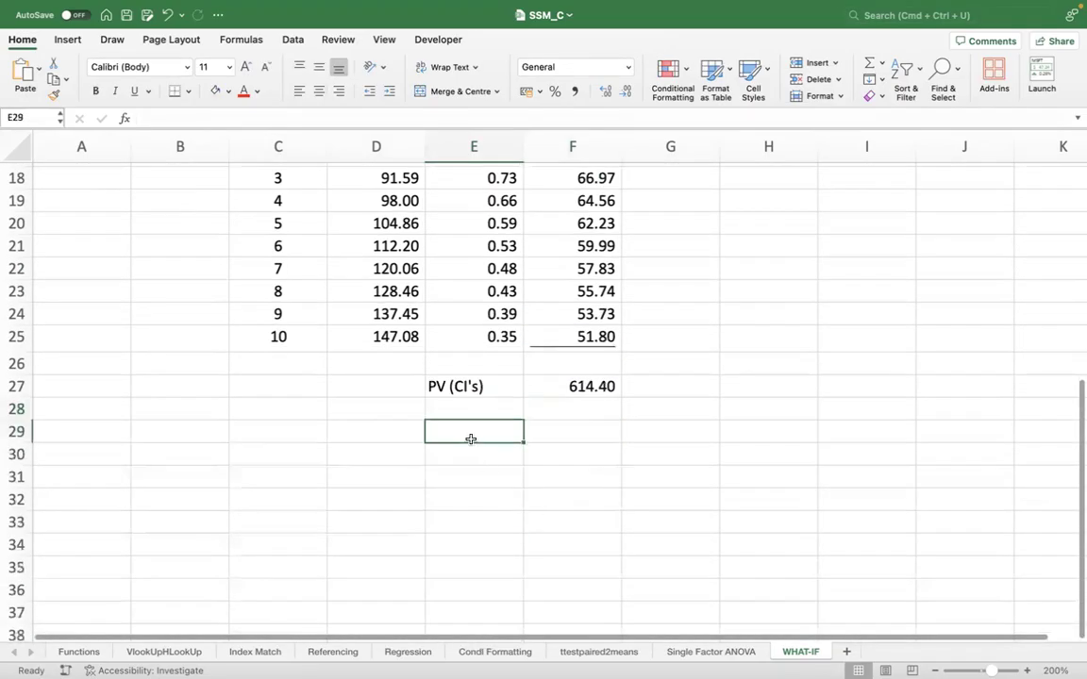
{"action": "type", "text": "ICO"}
{"action": "key", "text": "Tab"}
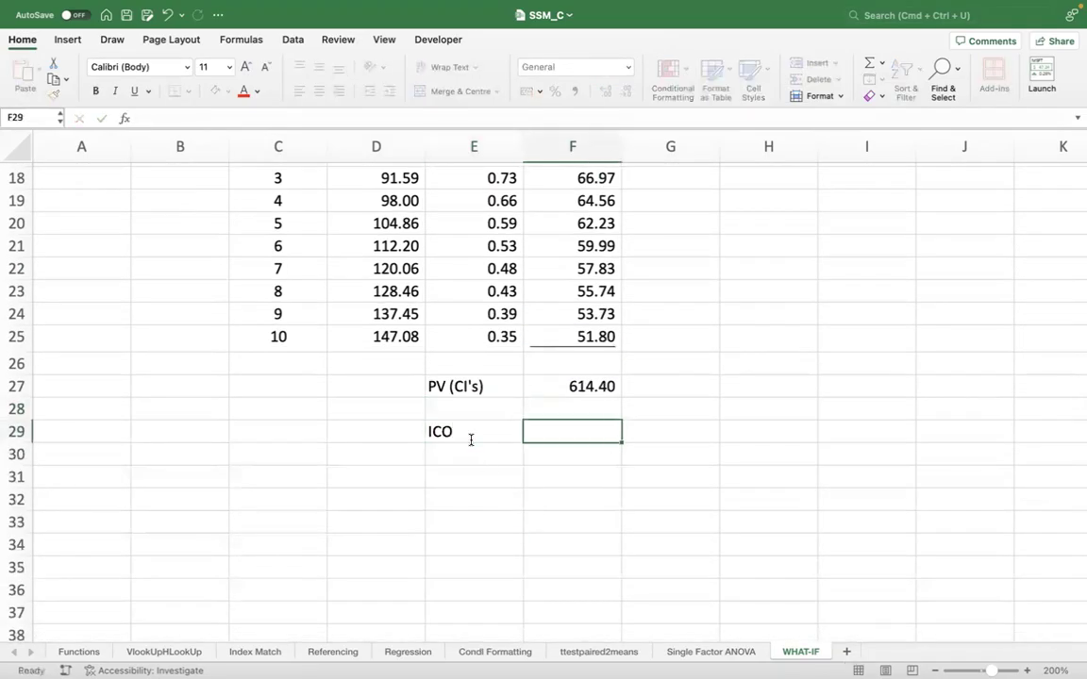
{"action": "type", "text": "750"}
{"action": "key", "text": "Return"}
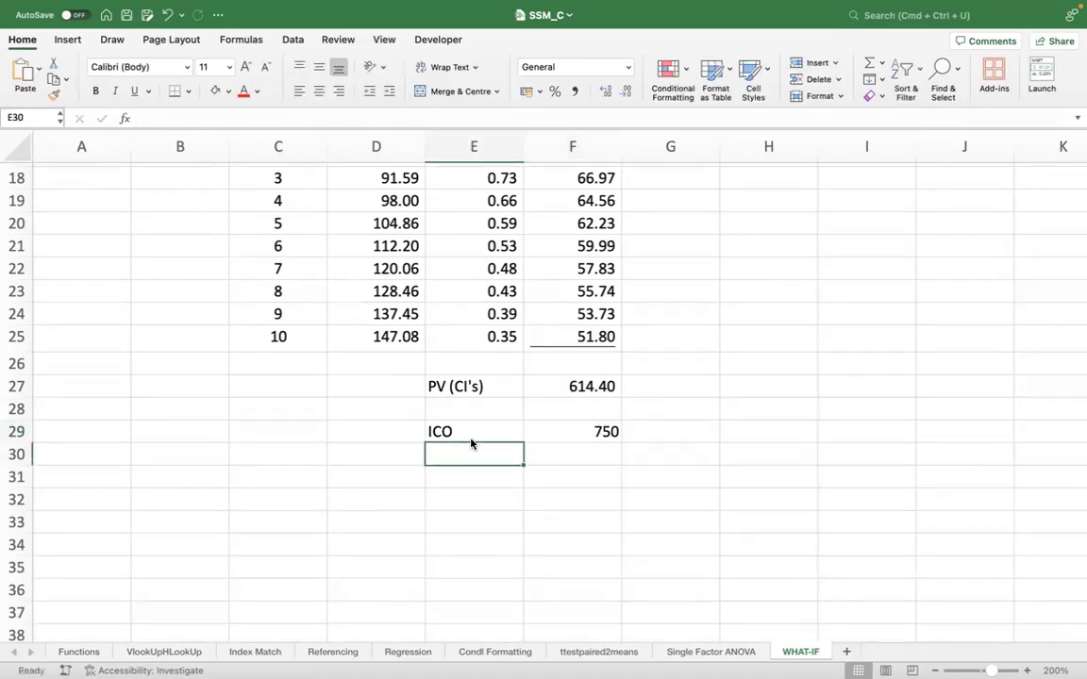
Apply the comma number format to the ICO amount in F29 and underline it.
{"action": "left_click", "coordinate": [564, 412]}
{"action": "left_click", "coordinate": [561, 432]}
{"action": "left_click", "coordinate": [575, 90]}
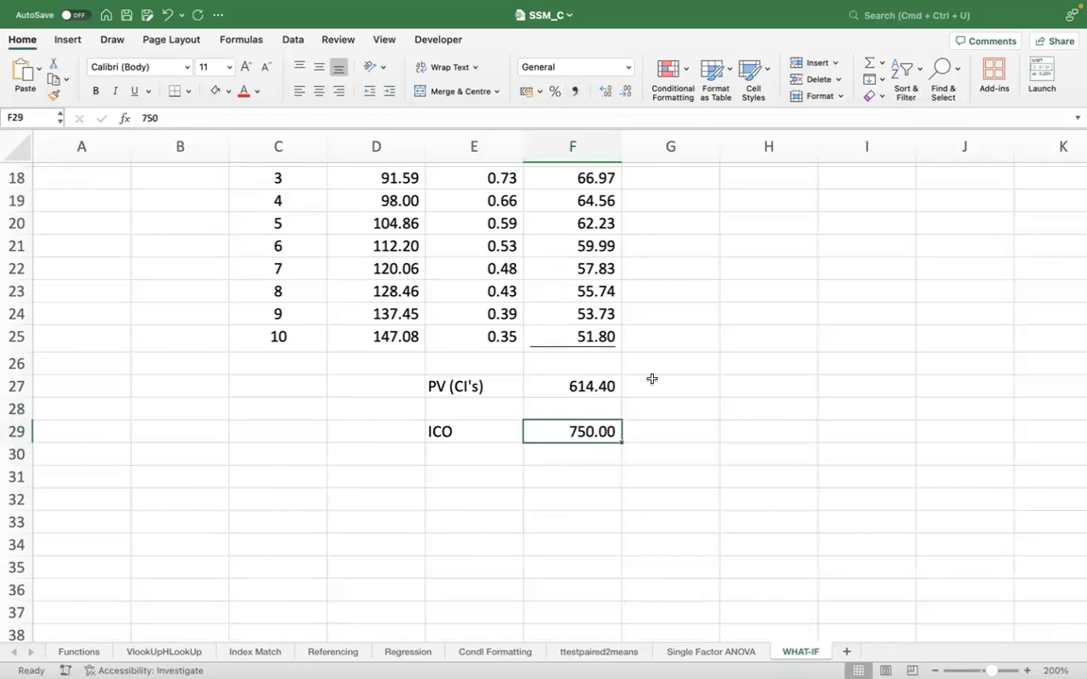
{"action": "key", "text": "super+u"}
{"action": "scroll", "coordinate": [631, 422], "scroll_direction": "up", "scroll_amount": 6}
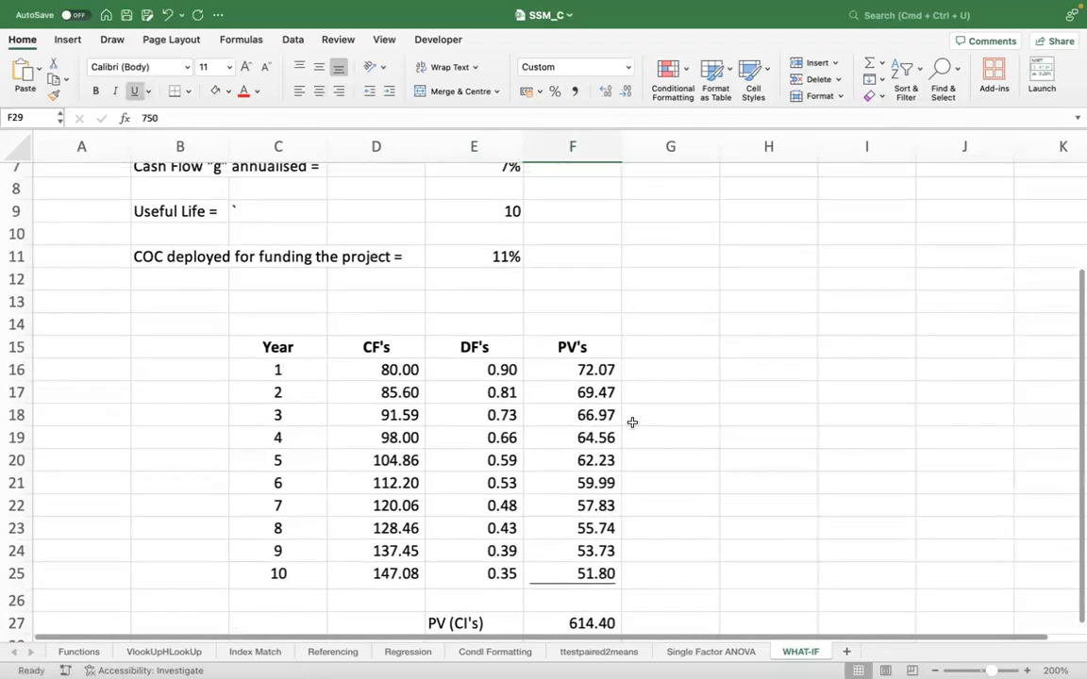
{"action": "left_click_drag", "start_coordinate": [366, 379], "coordinate": [375, 582]}
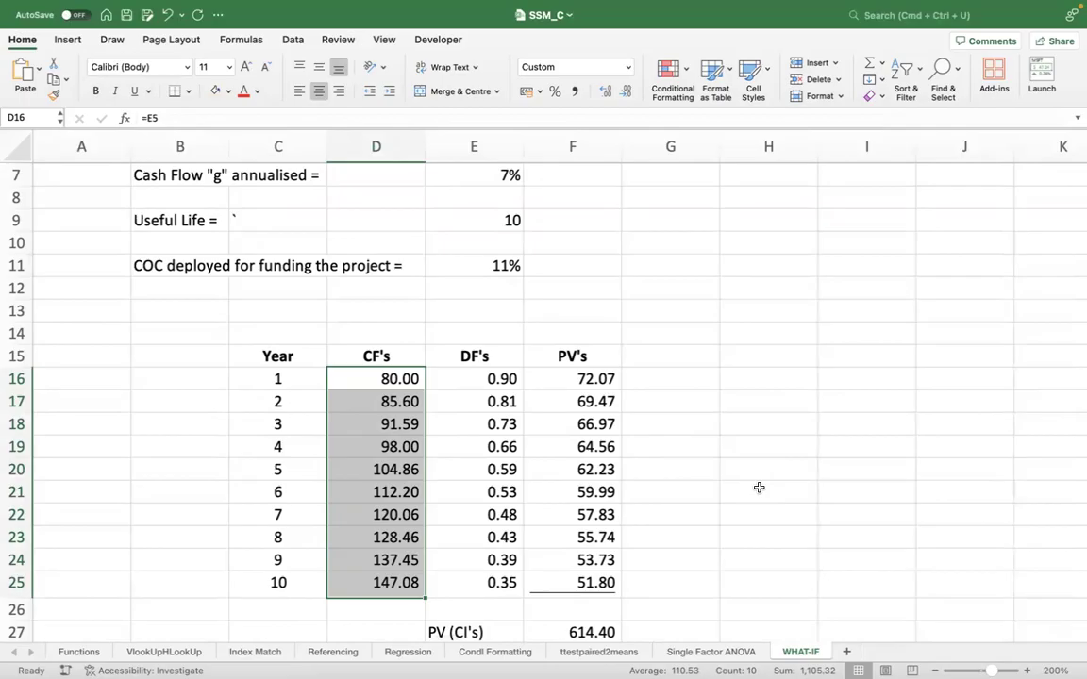
Enter the label "NPV" in E31.
{"action": "scroll", "coordinate": [819, 489], "scroll_direction": "down", "scroll_amount": 6}
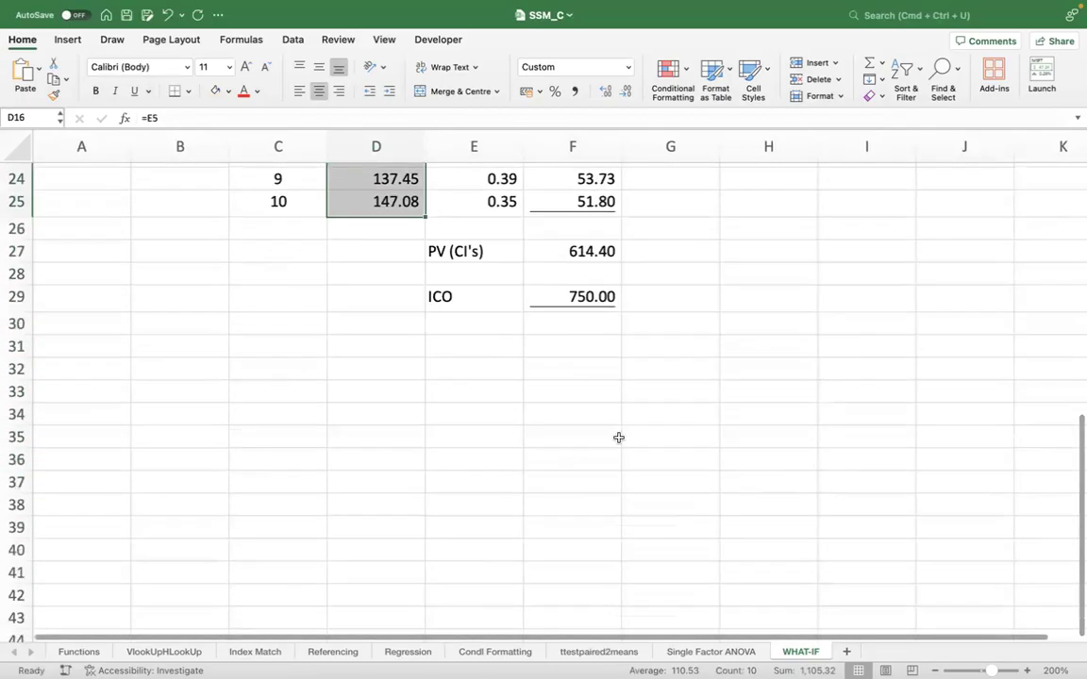
{"action": "left_click", "coordinate": [476, 348]}
{"action": "type", "text": "NPV"}
{"action": "key", "text": "Tab"}
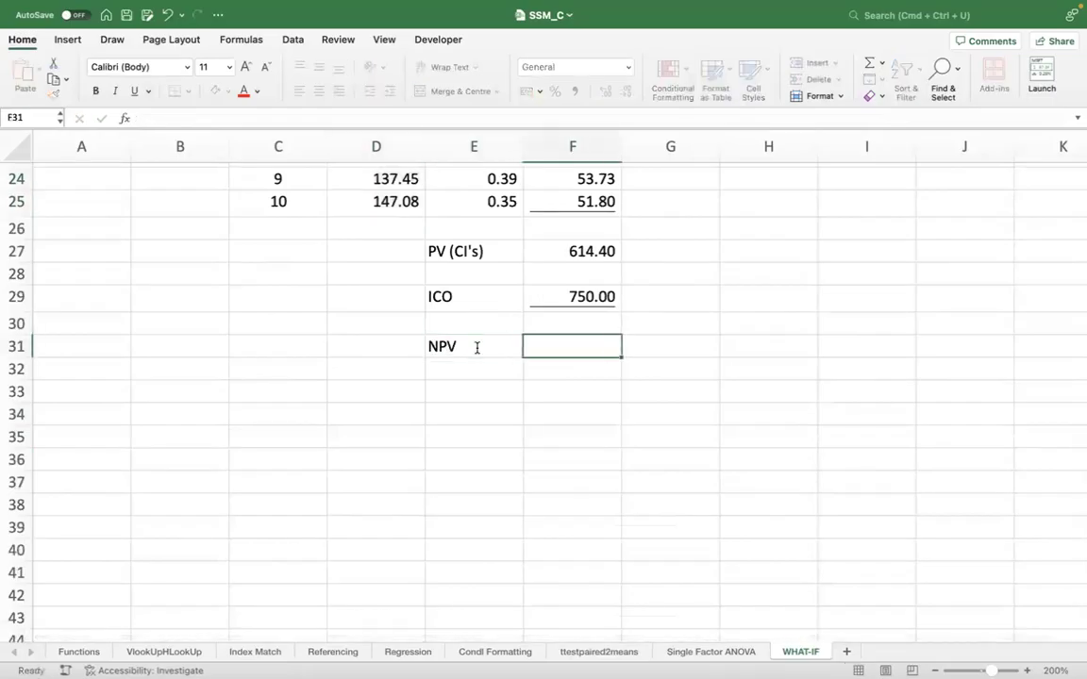
{"action": "type", "text": "="}
{"action": "key", "text": "Up"}
{"action": "key", "text": "Up"}
{"action": "key", "text": "Up"}
{"action": "key", "text": "Up"}
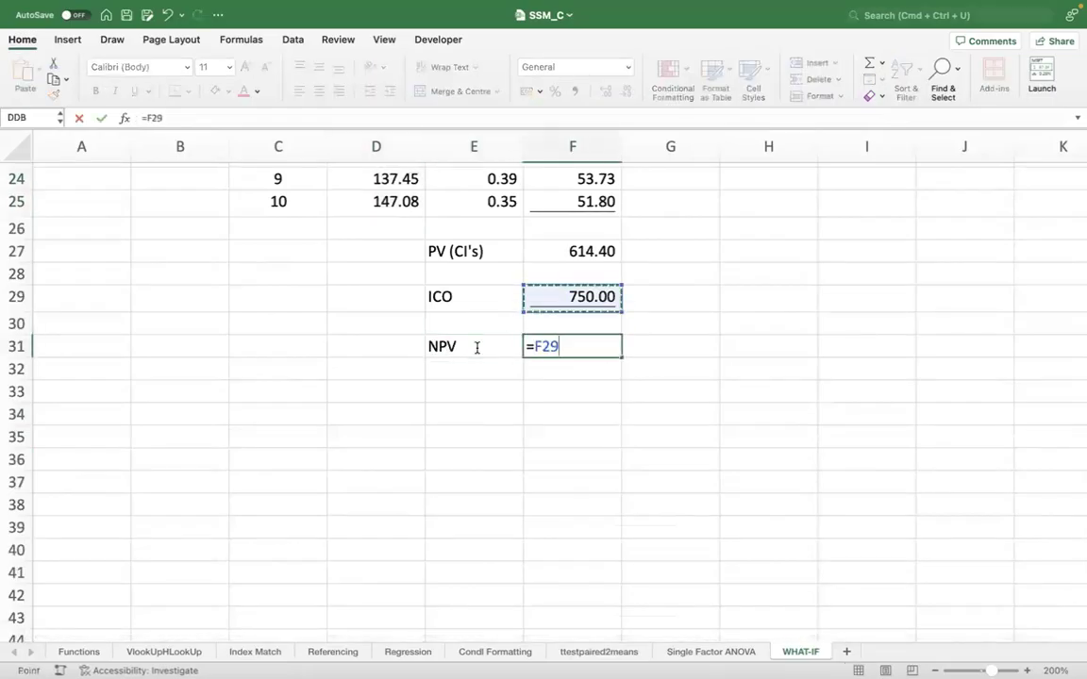
{"action": "type", "text": "-"}
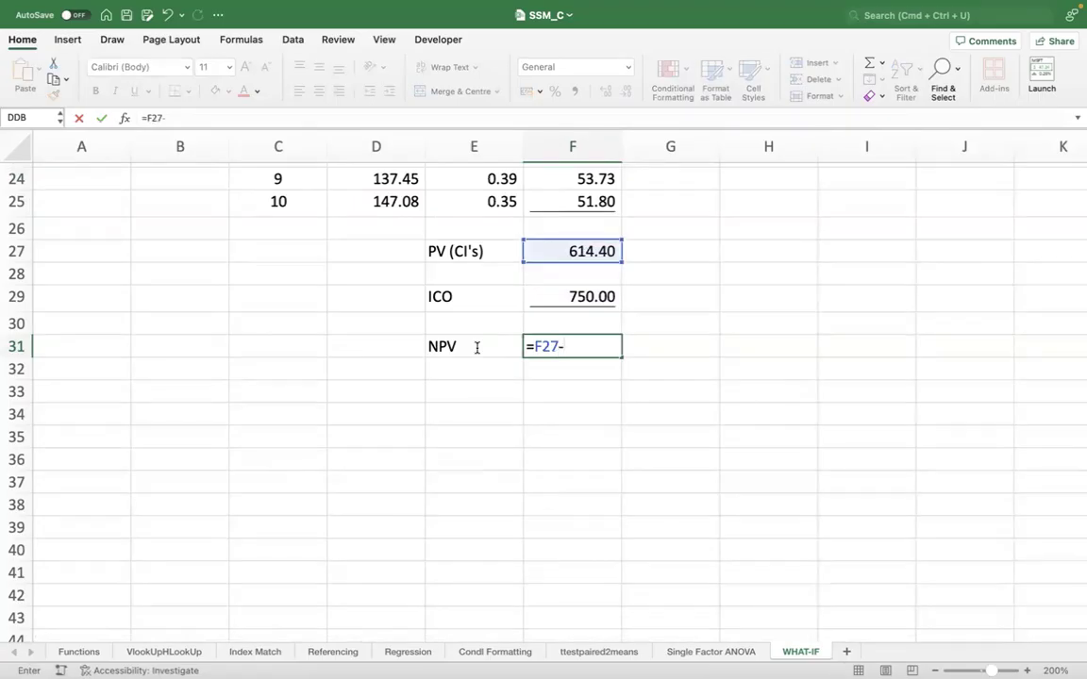
{"action": "key", "text": "Up"}
{"action": "key", "text": "Up"}
{"action": "key", "text": "shift+Down"}
{"action": "key", "text": "Return"}
{"action": "key", "text": "Right"}
{"action": "key", "text": "Up"}
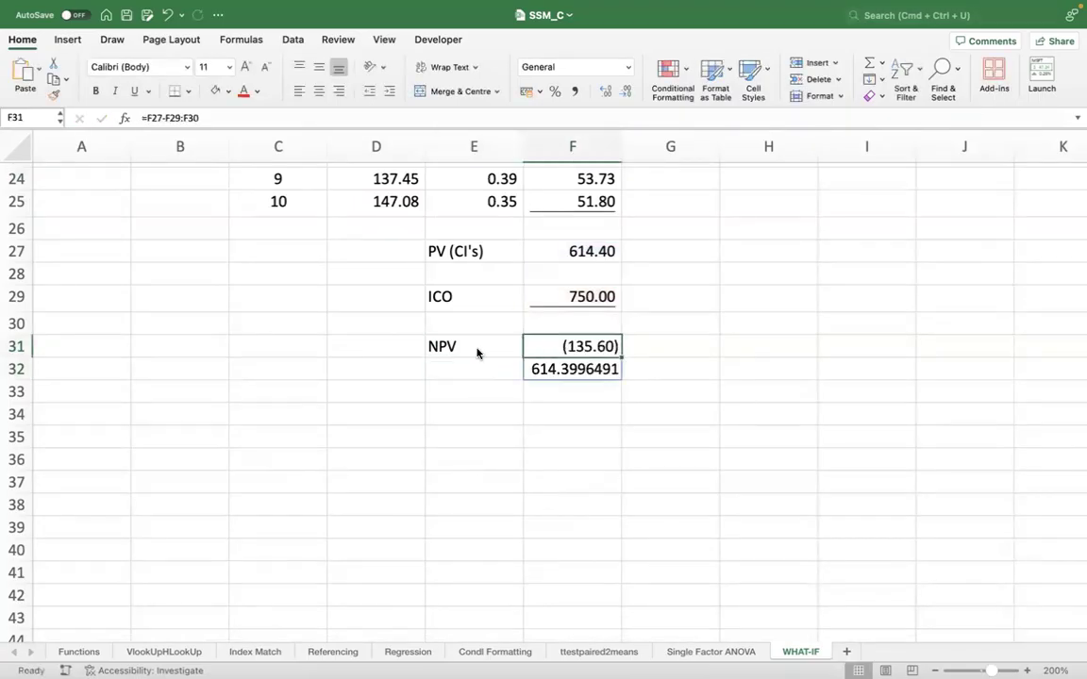
{"action": "key", "text": "Delete"}
Calculate the NPV in F31 with the formula =F27-F29.
{"action": "type", "text": "="}
{"action": "key", "text": "Up"}
{"action": "key", "text": "Up"}
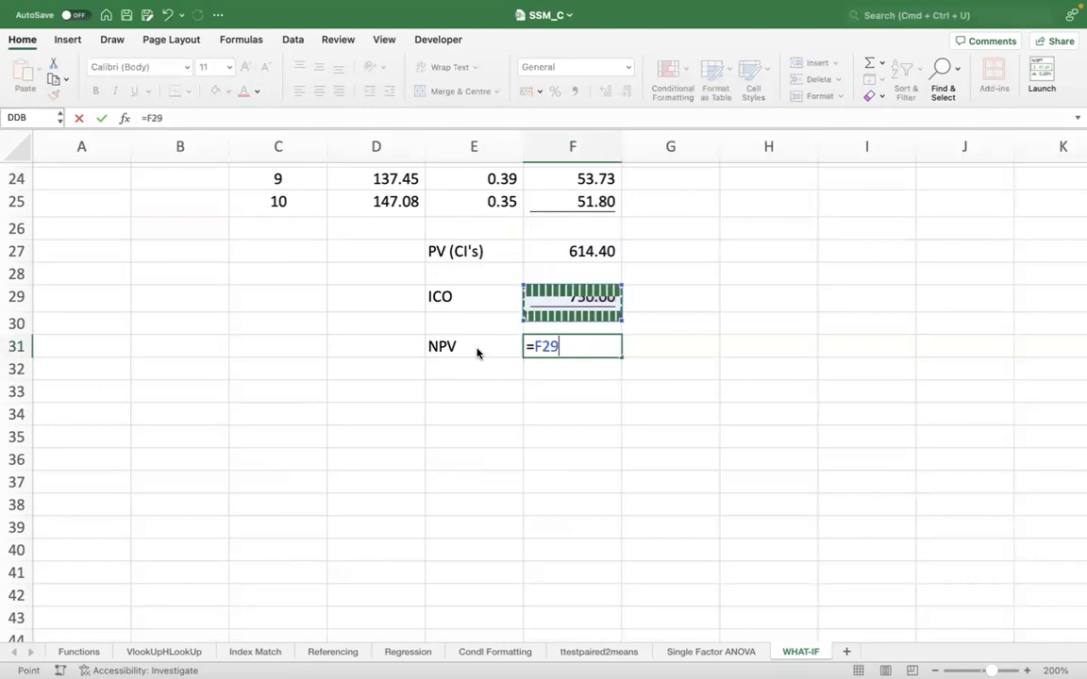
{"action": "key", "text": "Up"}
{"action": "key", "text": "Up"}
{"action": "type", "text": "-"}
{"action": "key", "text": "Up"}
{"action": "key", "text": "Up"}
{"action": "key", "text": "Up"}
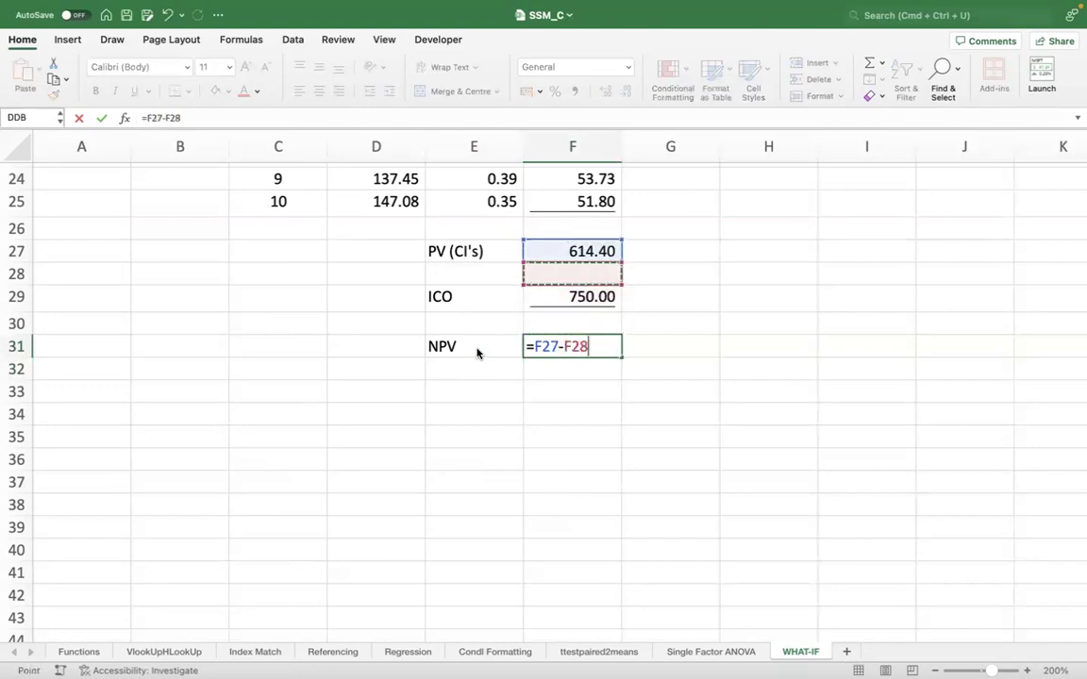
{"action": "key", "text": "Down"}
{"action": "key", "text": "Return"}
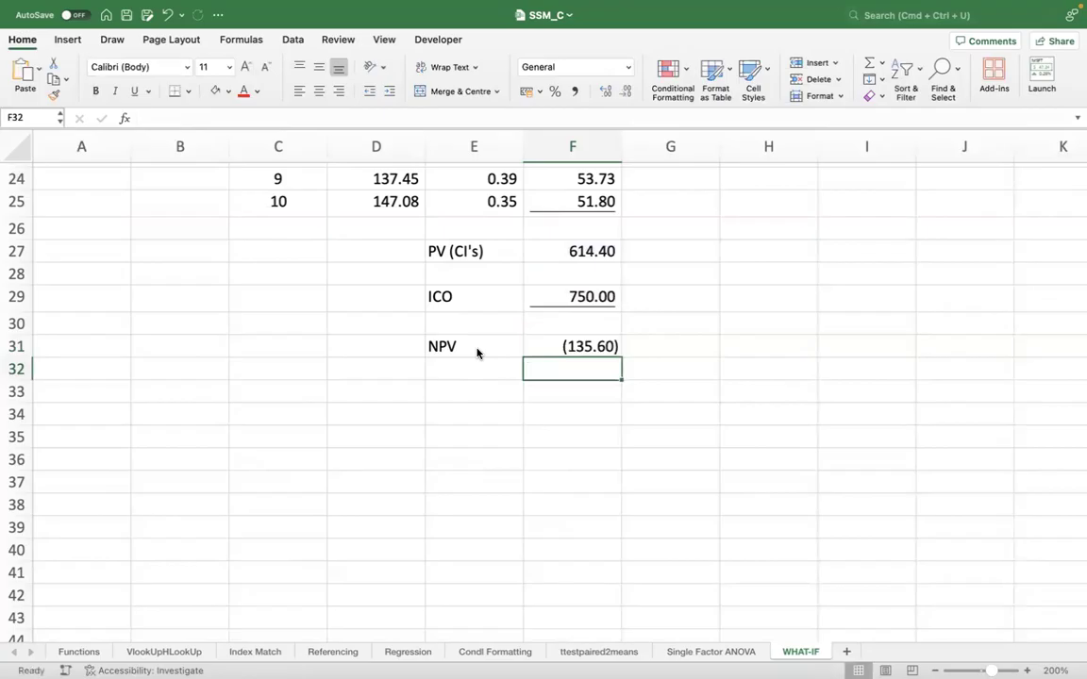
{"action": "left_click", "coordinate": [165, 460]}
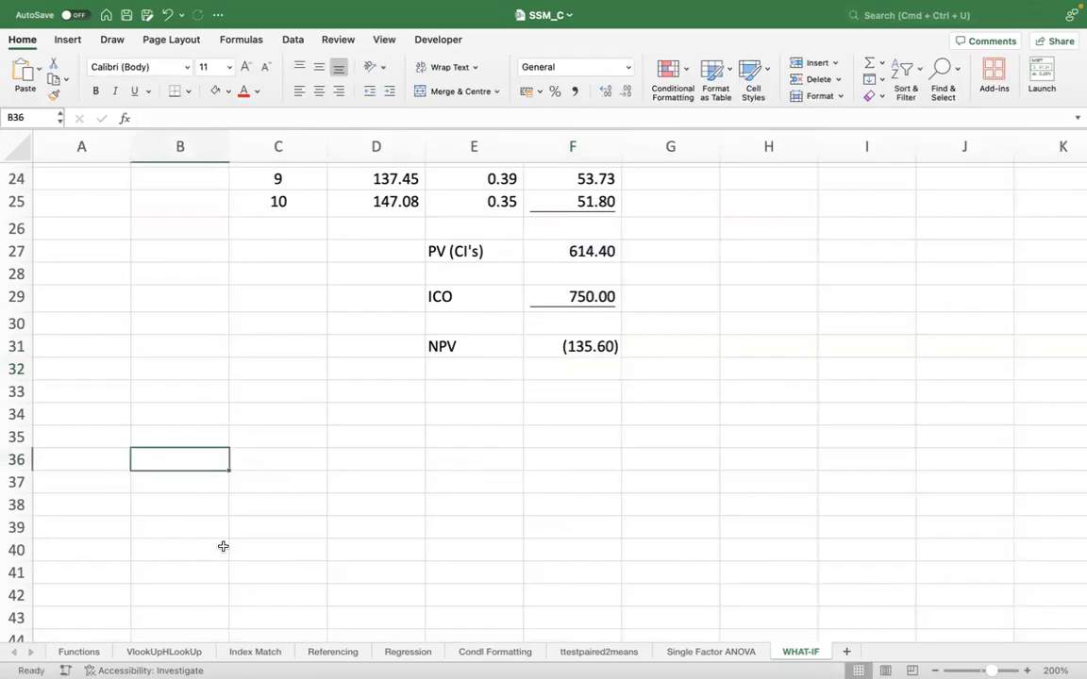
Enter the label "Q" in B36 and the question "What CF at EOY1 will help you Break Even?" in C36.
{"action": "type", "text": "Q"}
{"action": "key", "text": "Tab"}
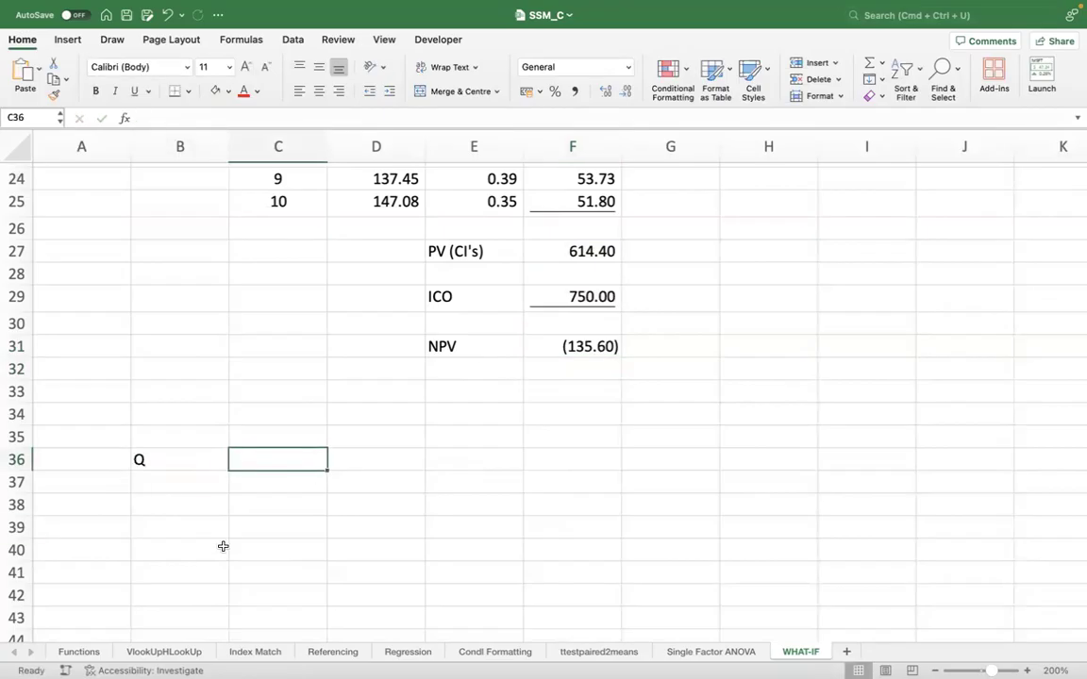
{"action": "type", "text": "What CF"}
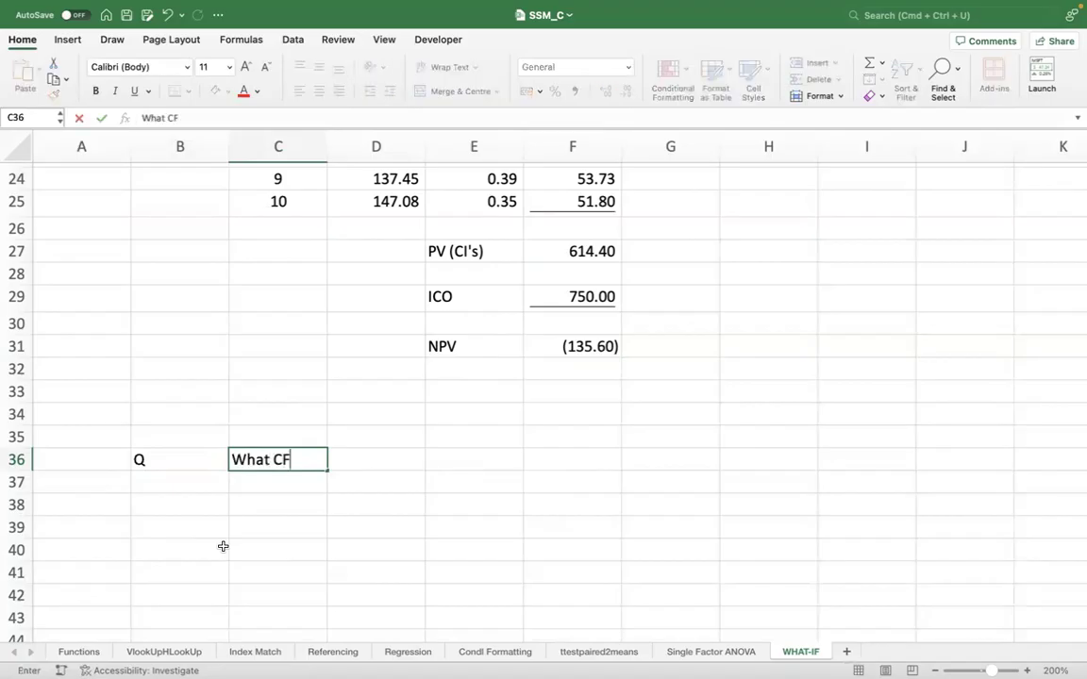
{"action": "type", "text": " at EOY1qo;"}
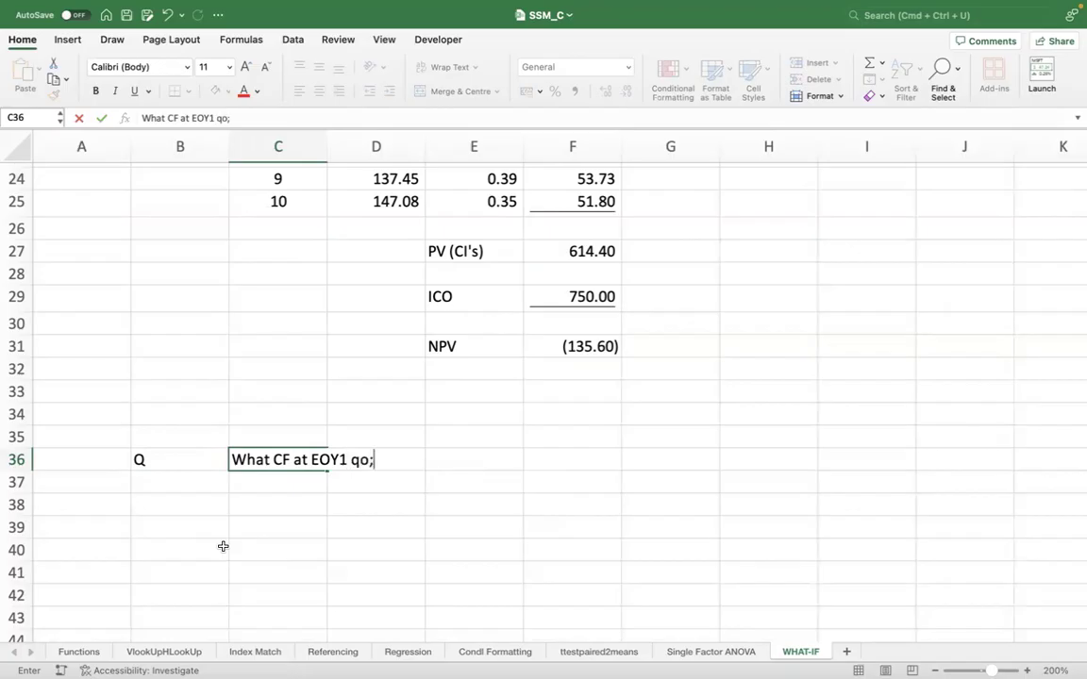
{"action": "key", "text": "BackSpace"}
{"action": "key", "text": "BackSpace"}
{"action": "type", "text": "wil"}
{"action": "key", "text": "BackSpace"}
{"action": "key", "text": "BackSpace"}
{"action": "key", "text": "BackSpace"}
{"action": "type", "text": "ill"}
{"action": "key", "text": "BackSpace"}
{"action": "key", "text": "BackSpace"}
{"action": "key", "text": "BackSpace"}
{"action": "type", "text": "will help"}
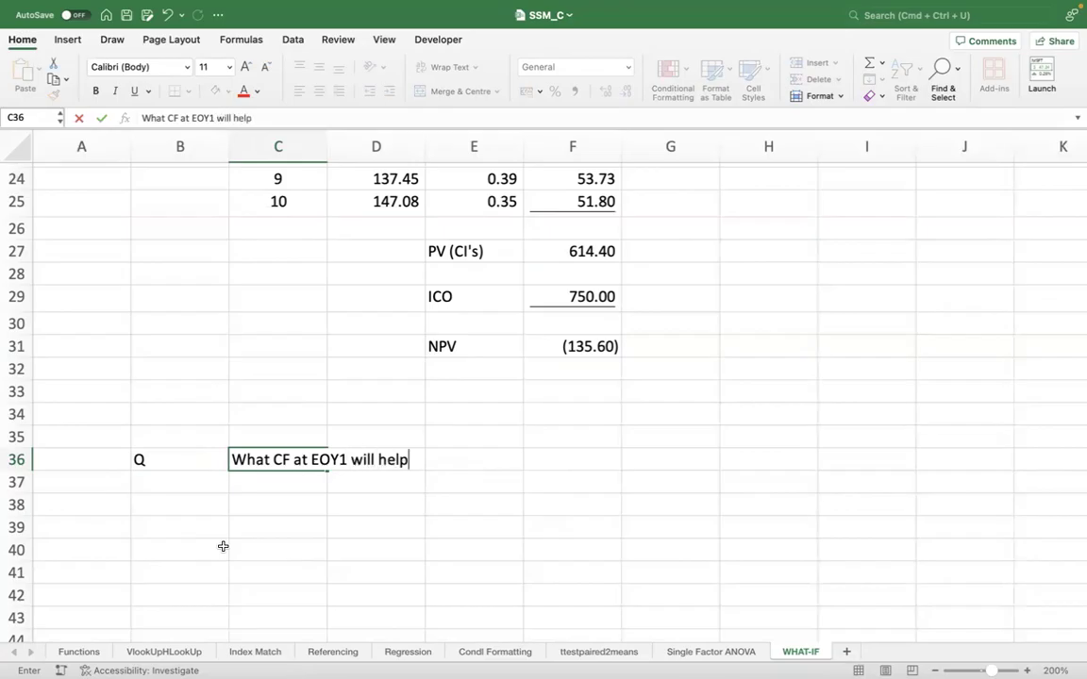
{"action": "type", "text": " you Brra"}
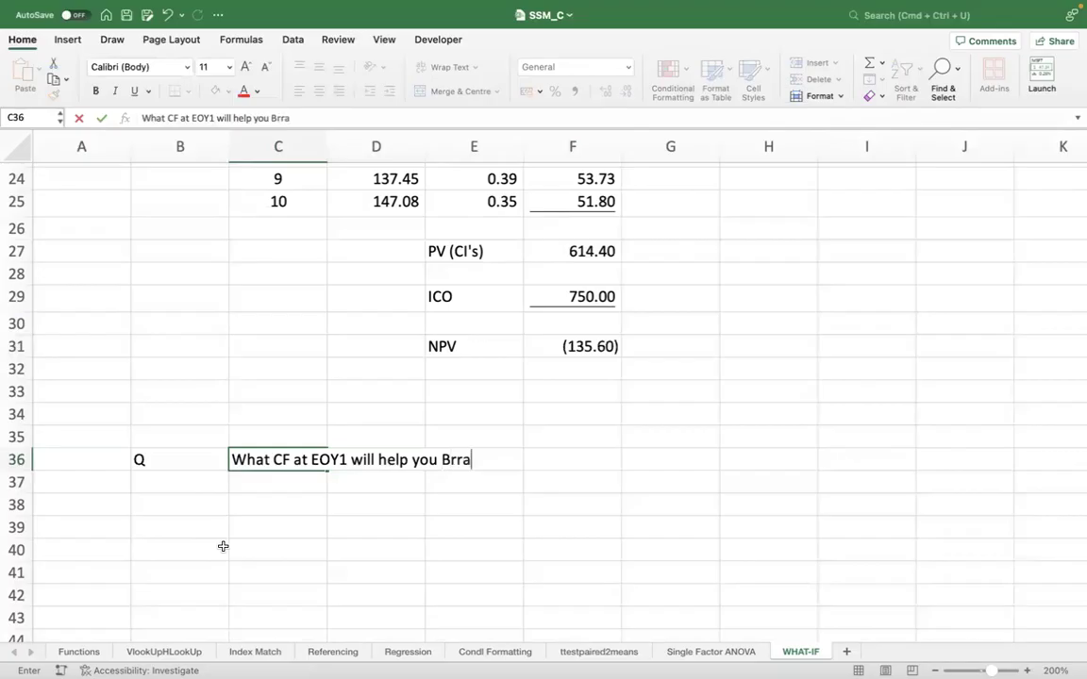
{"action": "key", "text": "BackSpace"}
{"action": "key", "text": "BackSpace"}
{"action": "type", "text": "eal"}
{"action": "key", "text": "BackSpace"}
{"action": "type", "text": "k Even?"}
{"action": "key", "text": "Return"}
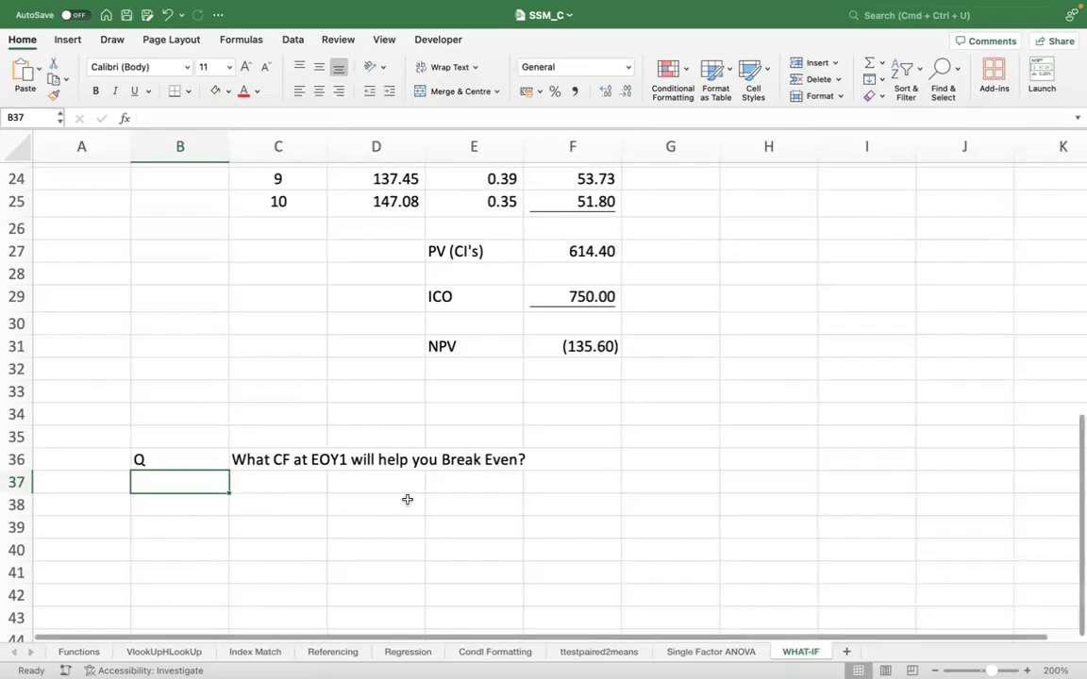
Start a Goal Seek that sets the NPV cell F31 to the value 0.
{"action": "scroll", "coordinate": [408, 500], "scroll_direction": "up", "scroll_amount": 8}
{"action": "scroll", "coordinate": [613, 312], "scroll_direction": "up", "scroll_amount": 5}
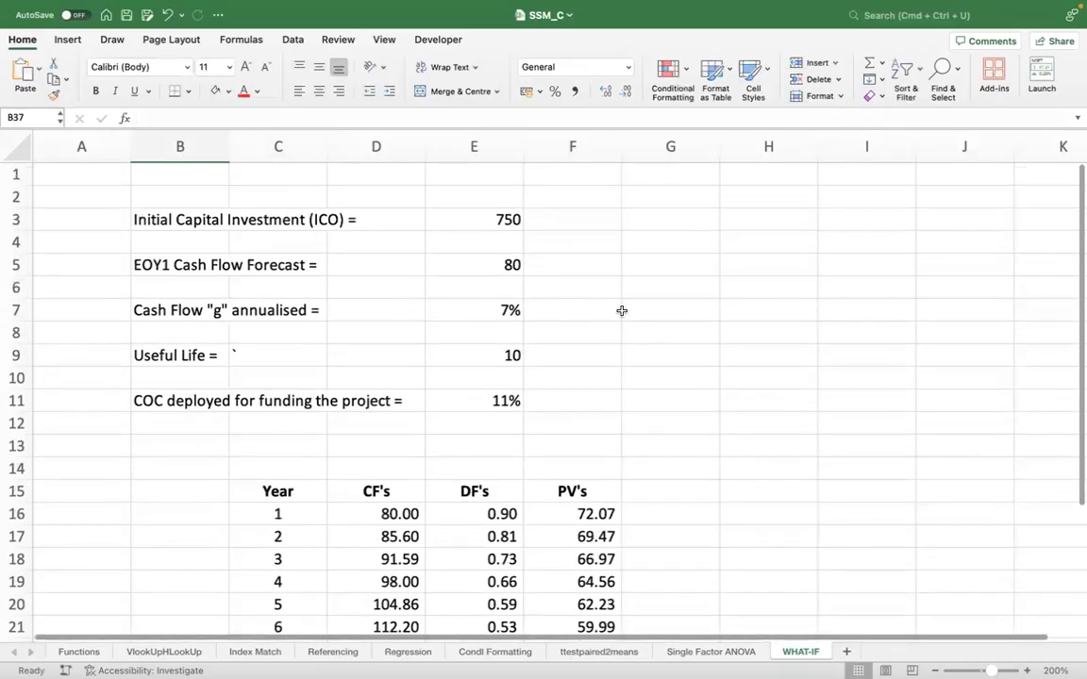
{"action": "left_click", "coordinate": [290, 41]}
{"action": "left_click", "coordinate": [820, 88]}
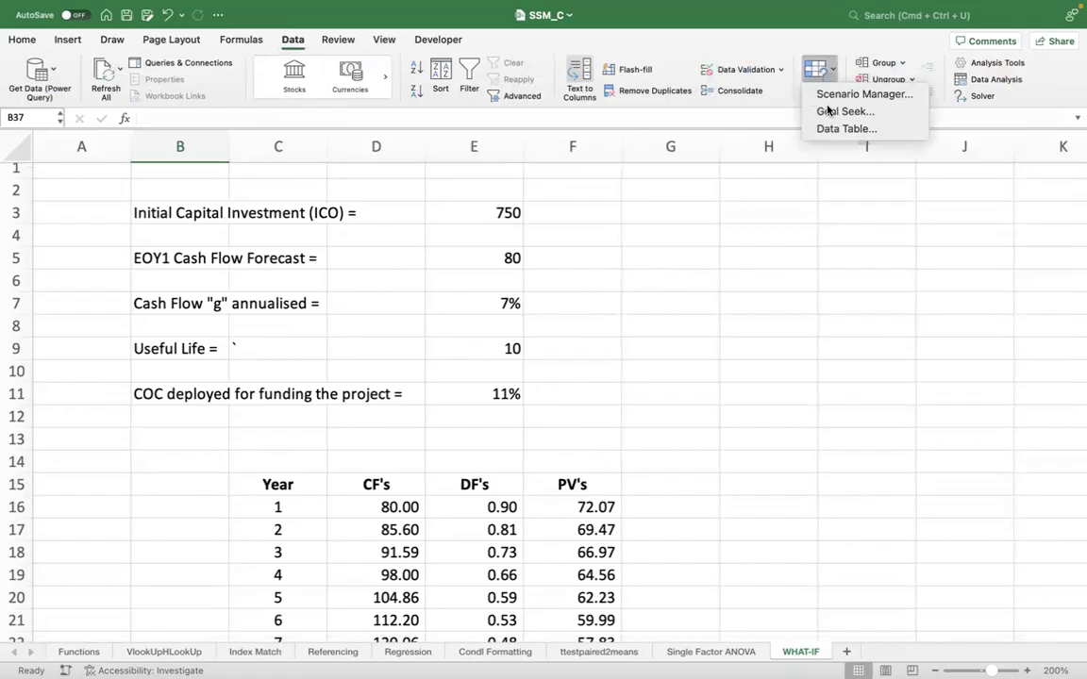
{"action": "left_click", "coordinate": [828, 109]}
{"action": "scroll", "coordinate": [698, 291], "scroll_direction": "up", "scroll_amount": 8}
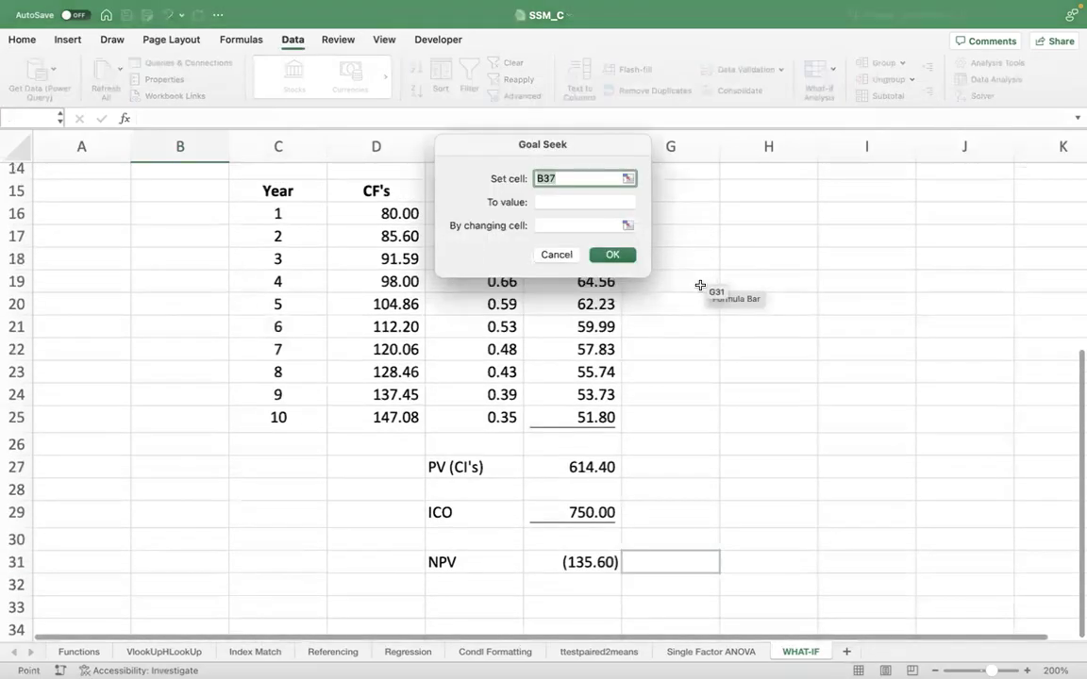
{"action": "scroll", "coordinate": [582, 527], "scroll_direction": "down", "scroll_amount": 2}
{"action": "left_click", "coordinate": [565, 600]}
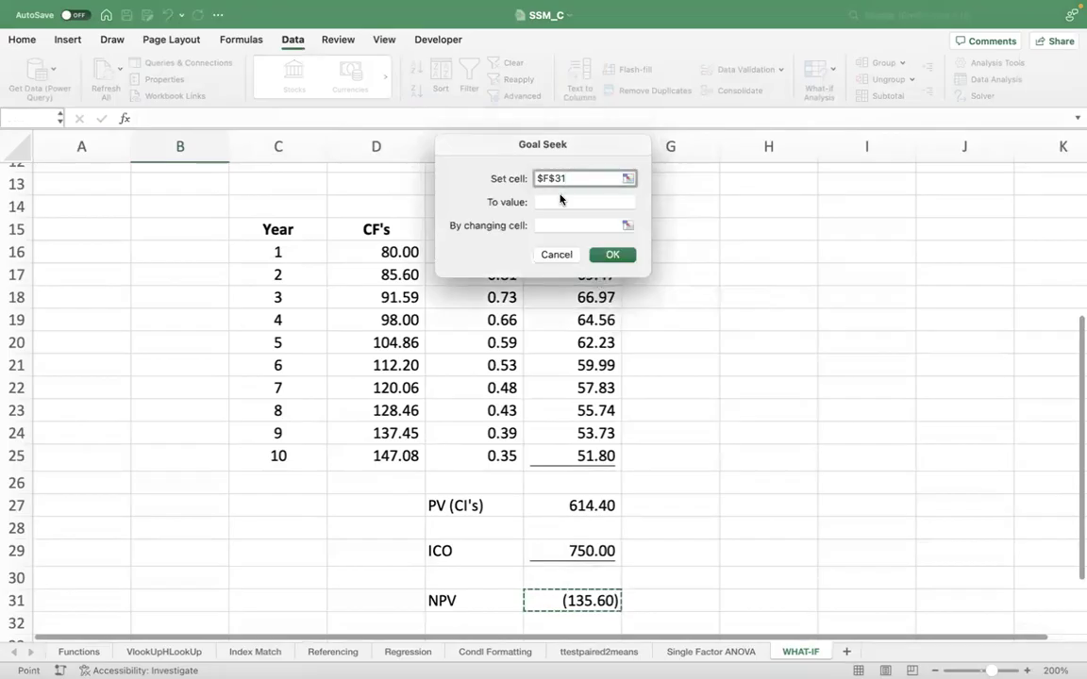
{"action": "key", "text": "Tab"}
{"action": "type", "text": "0"}
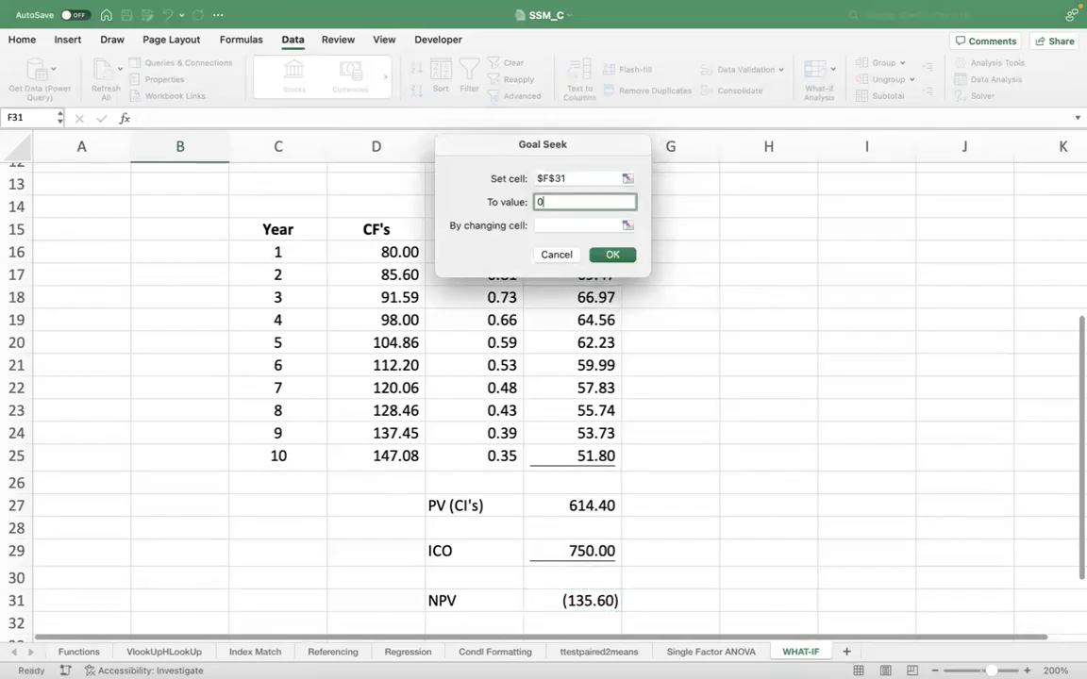
Use the EOY1 cash flow forecast in E5 as Goal Seek's changing cell, run it and accept the solution.
{"action": "left_click_drag", "start_coordinate": [582, 146], "coordinate": [780, 138]}
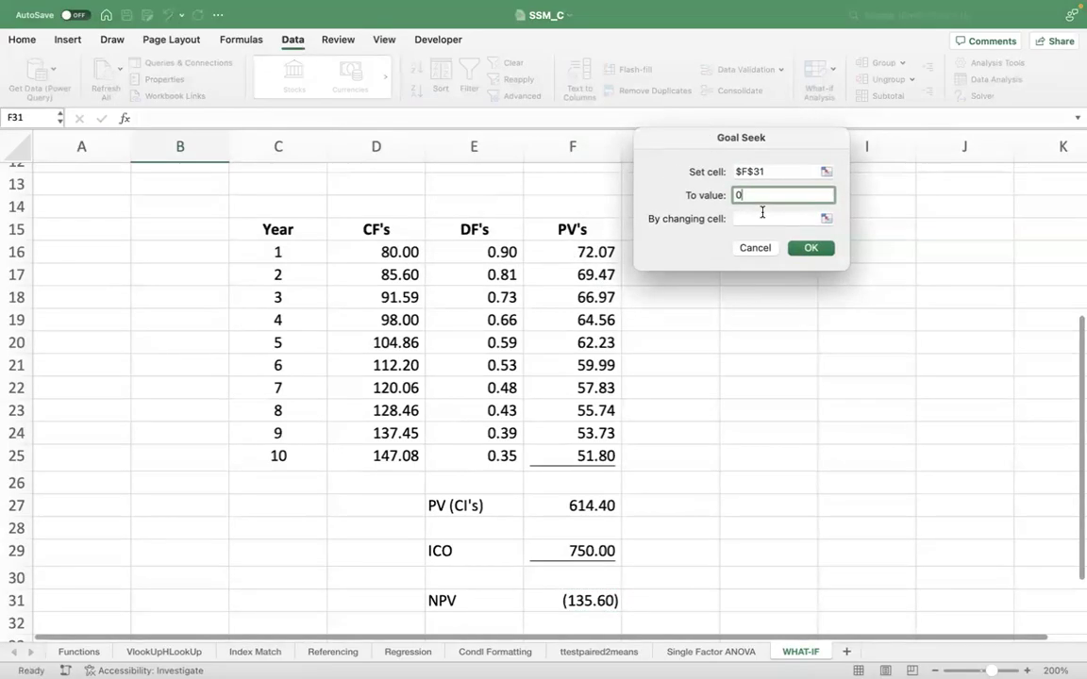
{"action": "left_click", "coordinate": [762, 213]}
{"action": "scroll", "coordinate": [376, 308], "scroll_direction": "up", "scroll_amount": 5}
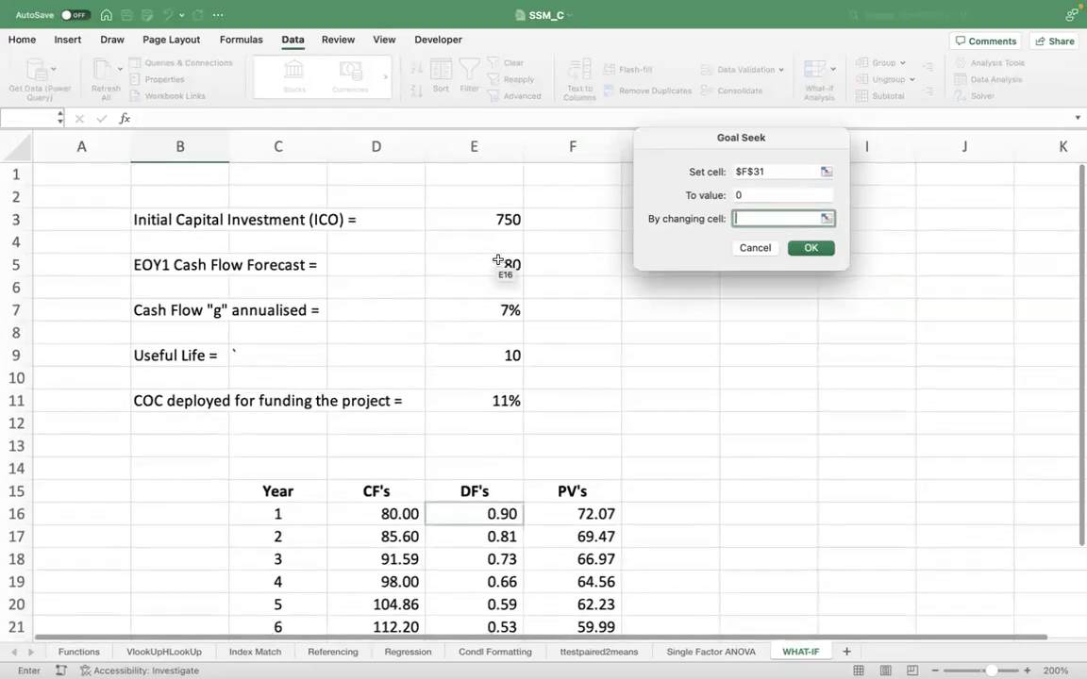
{"action": "left_click", "coordinate": [494, 261]}
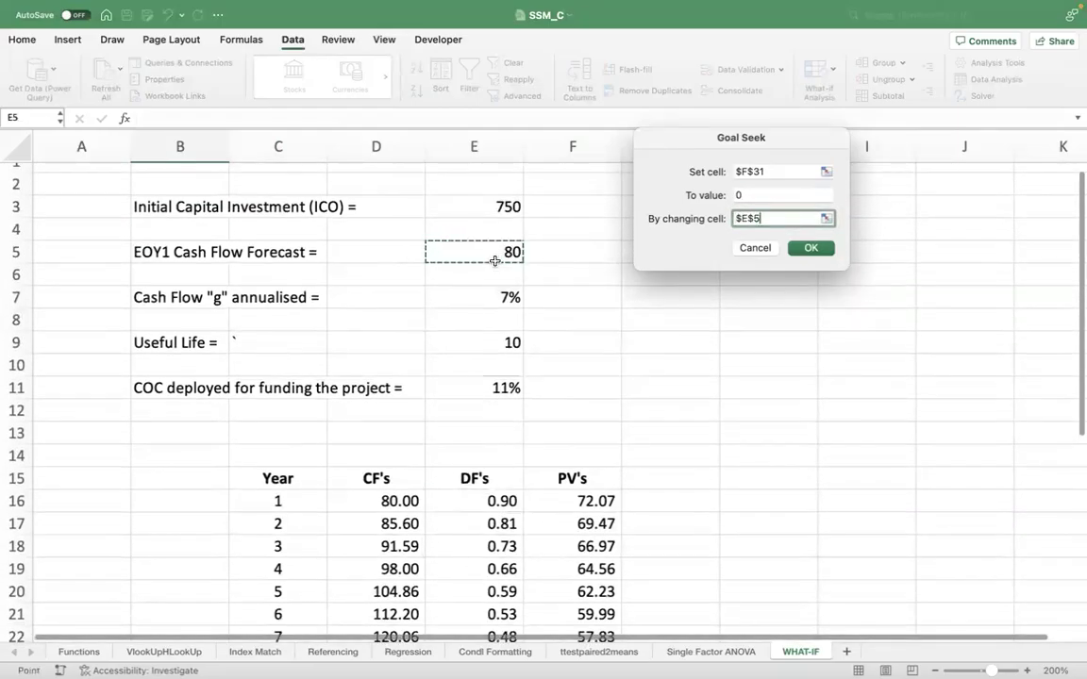
{"action": "left_click", "coordinate": [807, 250]}
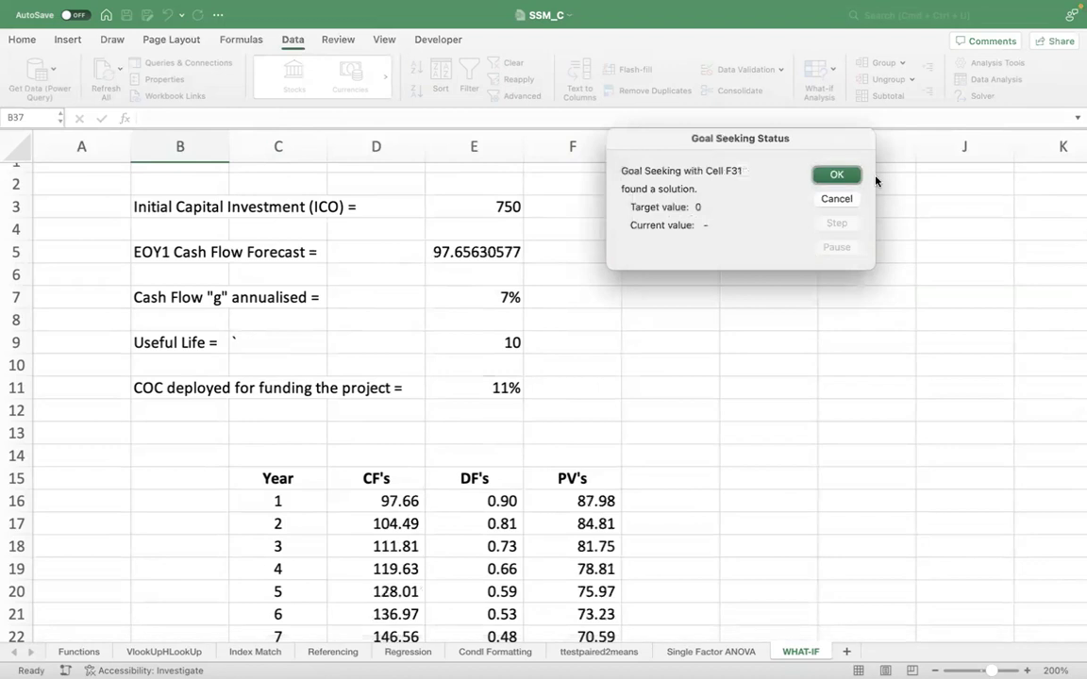
{"action": "left_click", "coordinate": [836, 175]}
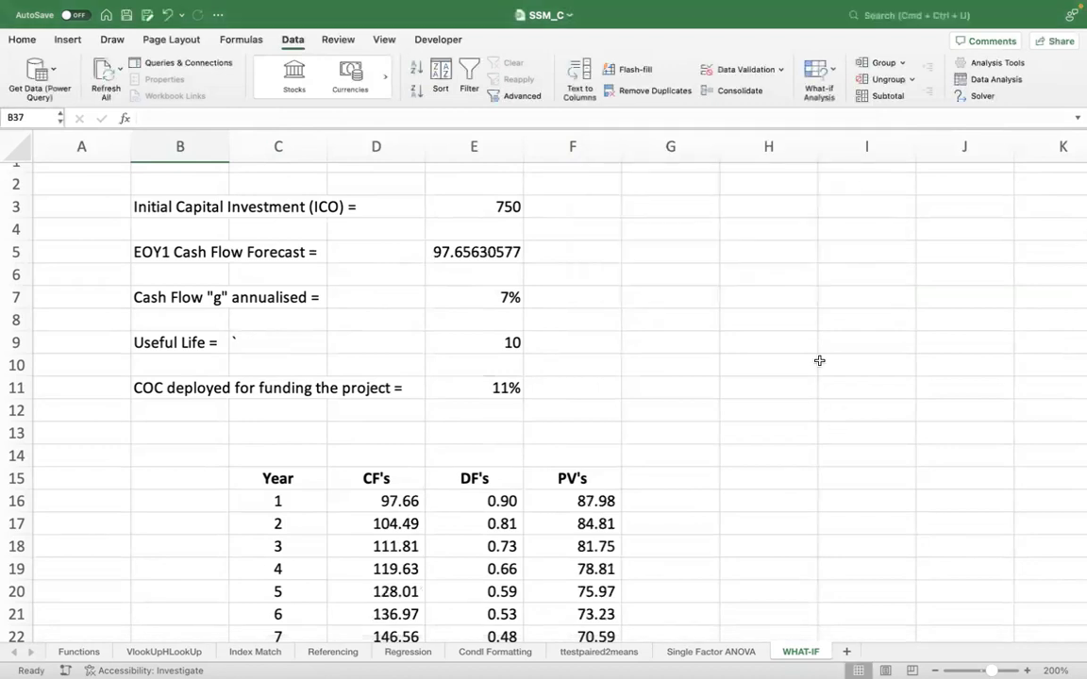
Apply the comma number format to the EOY1 cash flow forecast in E5.
{"action": "left_click", "coordinate": [476, 257]}
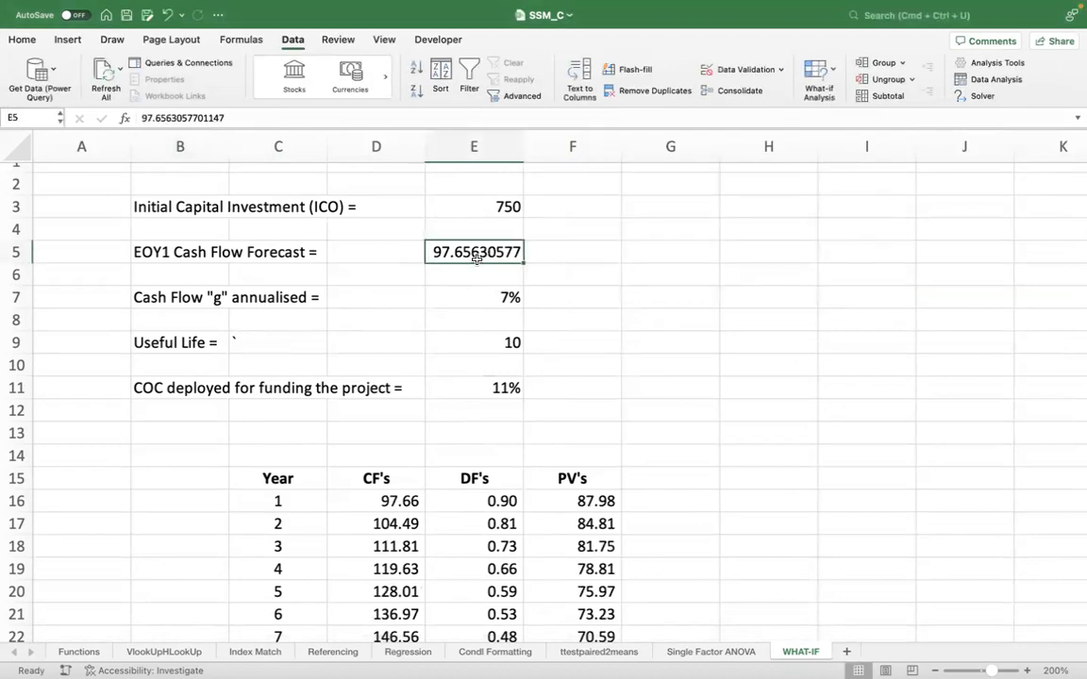
{"action": "left_click", "coordinate": [22, 40]}
{"action": "left_click", "coordinate": [573, 91]}
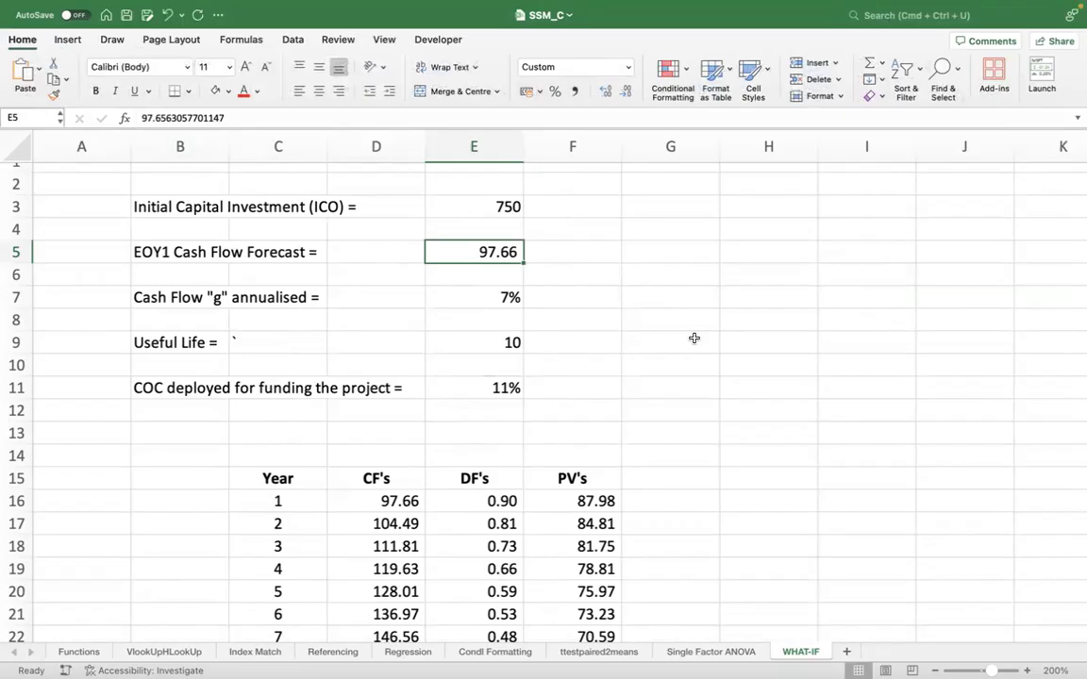
Check the year 1 cash flow in D16, the ICO in F29 and the NPV in F31 after the Goal Seek.
{"action": "scroll", "coordinate": [693, 338], "scroll_direction": "down", "scroll_amount": 5}
{"action": "left_click", "coordinate": [376, 356]}
{"action": "scroll", "coordinate": [638, 472], "scroll_direction": "down", "scroll_amount": 5}
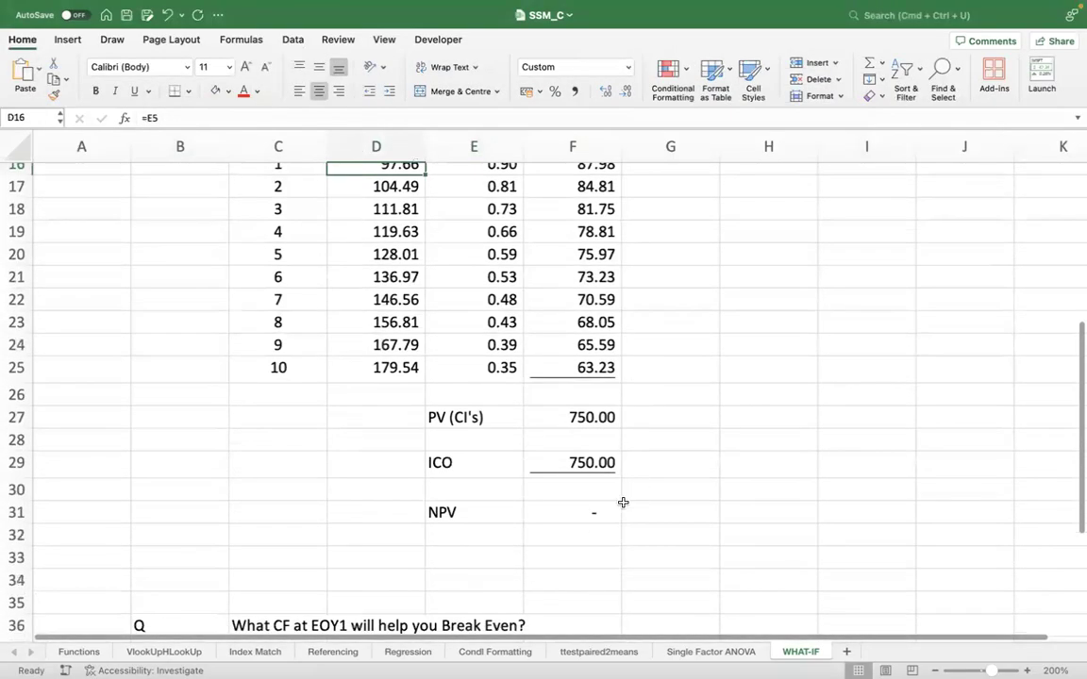
{"action": "left_click", "coordinate": [585, 462]}
{"action": "left_click", "coordinate": [575, 518]}
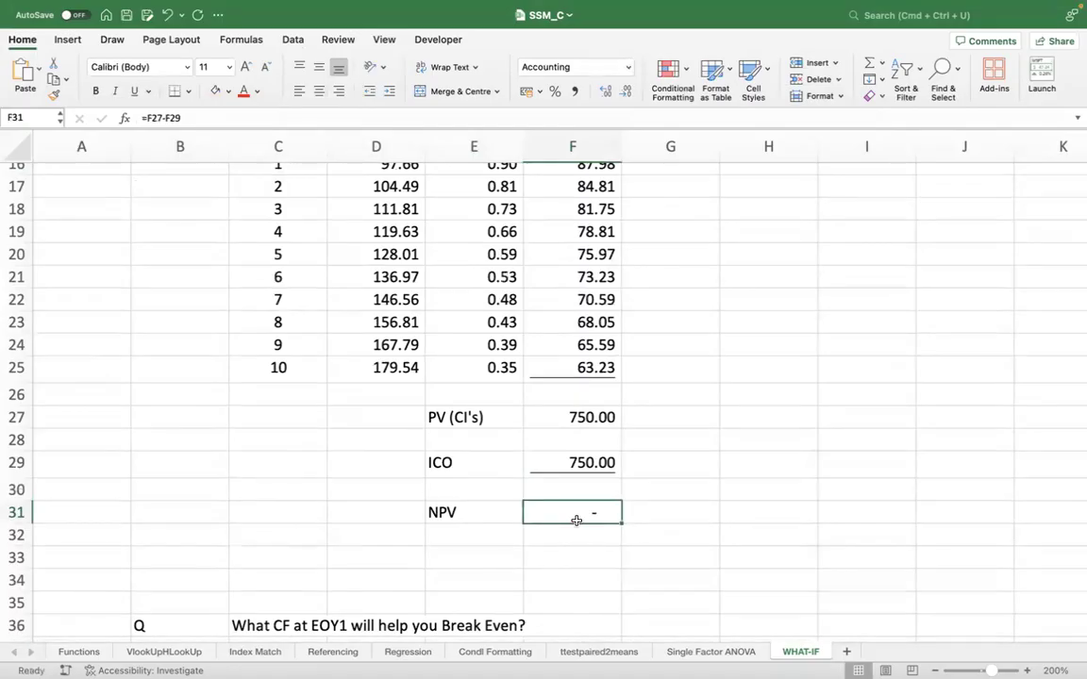
{"action": "scroll", "coordinate": [575, 514], "scroll_direction": "down", "scroll_amount": 4}
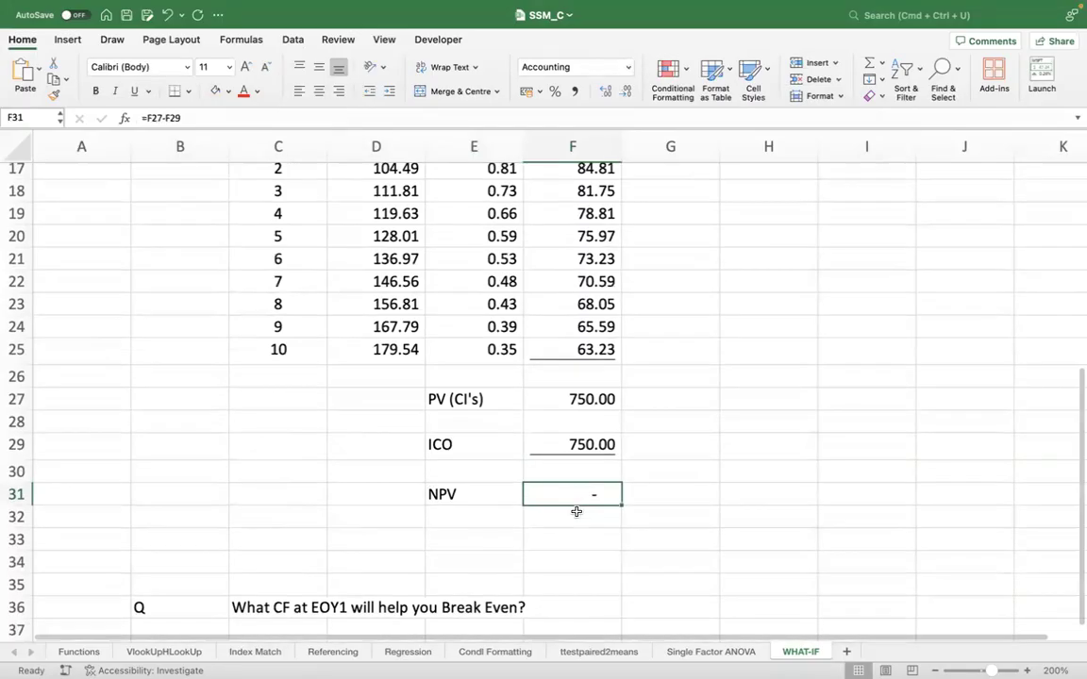
Enter the label "A" in B38 and the answer "INR 97.66 Cr using Goal Seek" in C38.
{"action": "left_click", "coordinate": [374, 591]}
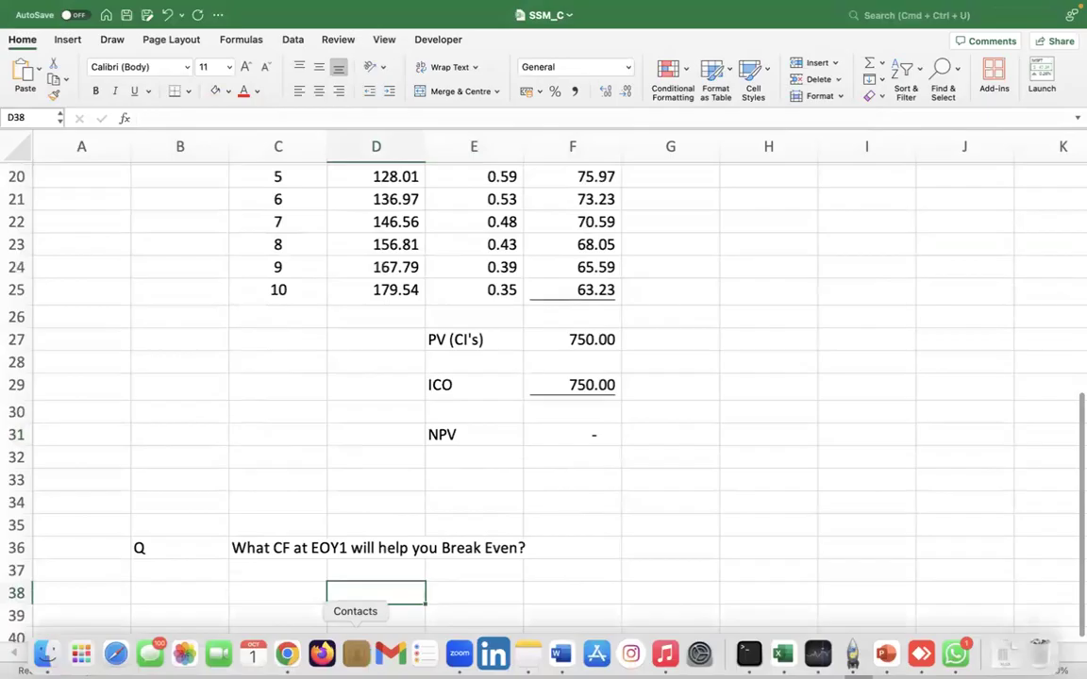
{"action": "key", "text": "Left"}
{"action": "key", "text": "Left"}
{"action": "type", "text": "A"}
{"action": "key", "text": "Tab"}
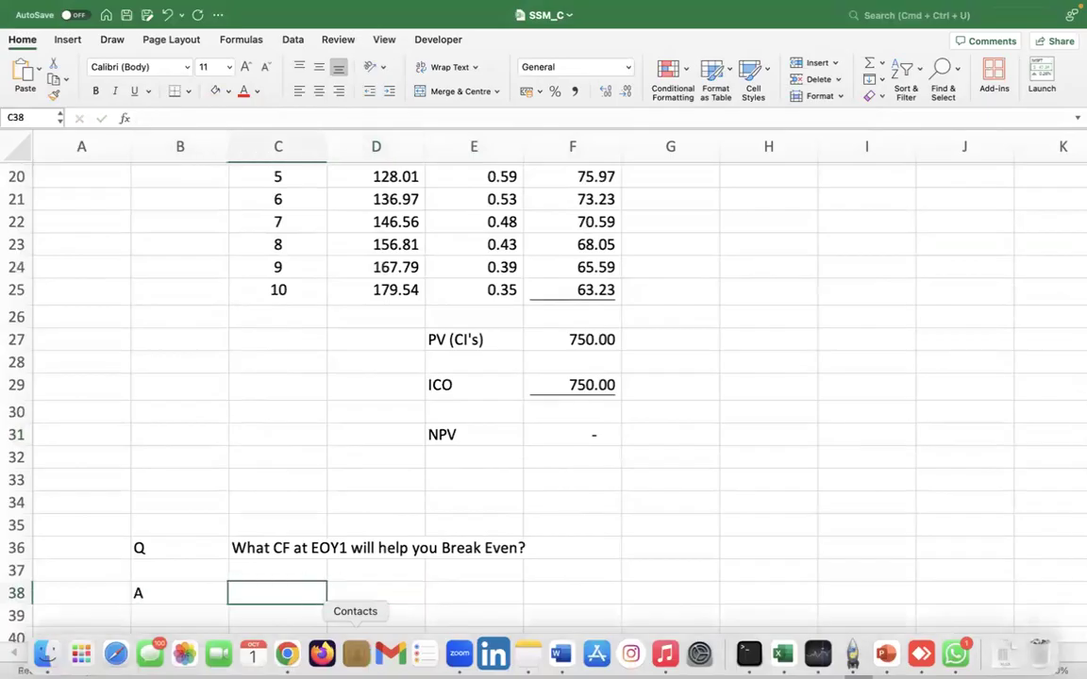
{"action": "key", "text": "Tab"}
{"action": "key", "text": "Left"}
{"action": "type", "text": "INR"}
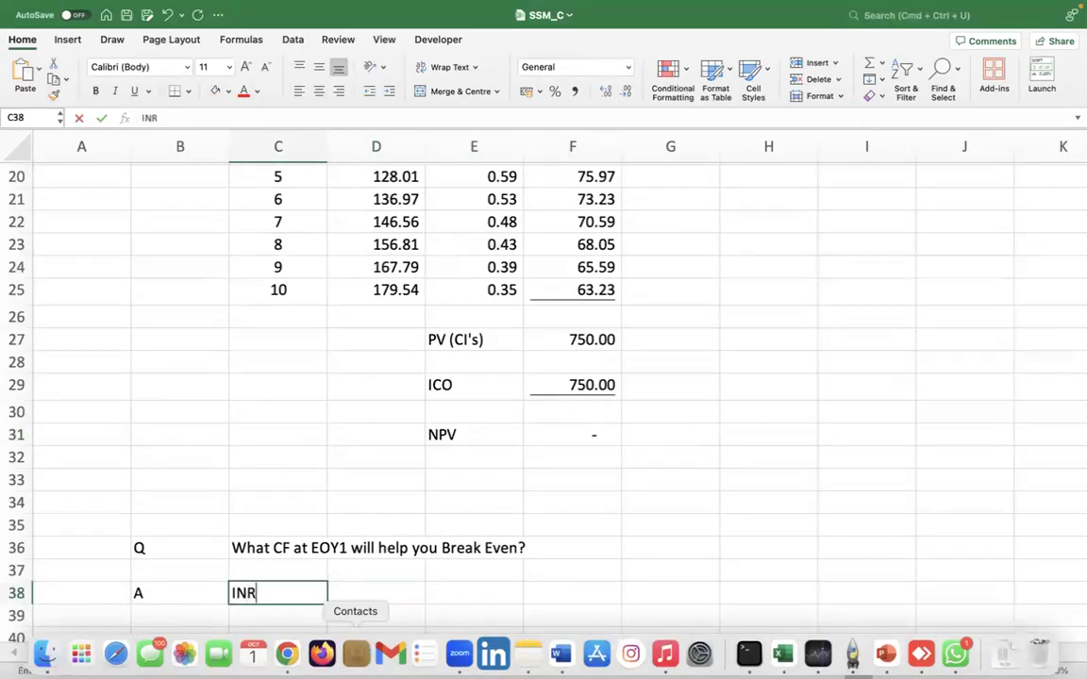
{"action": "type", "text": " 97.66 Cr usinhg"}
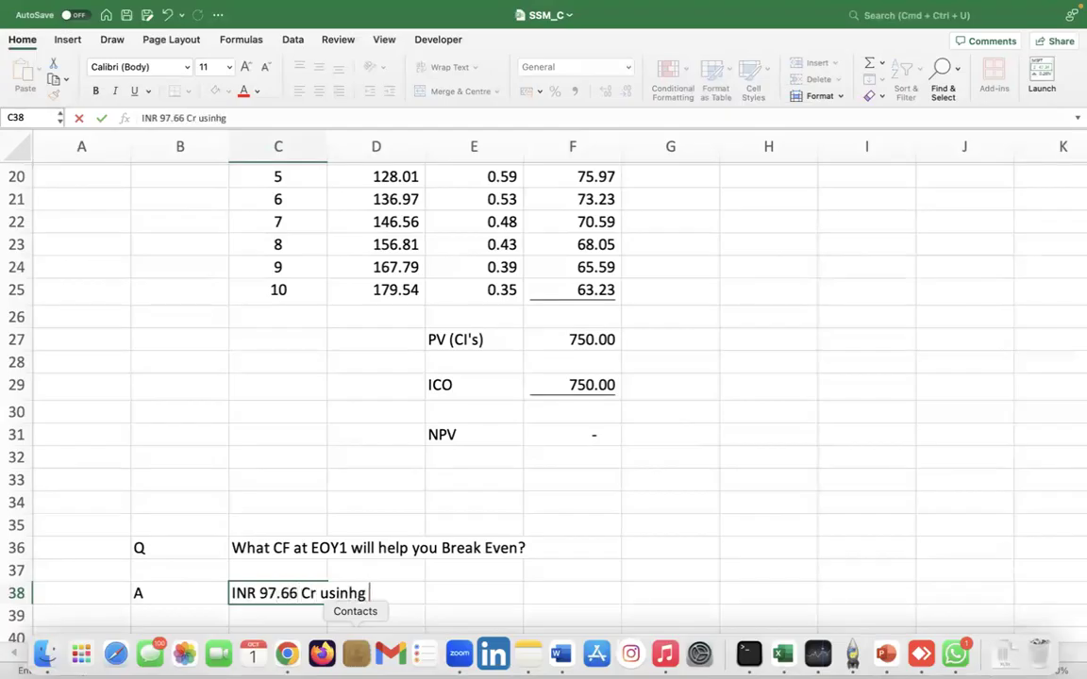
{"action": "key", "text": "BackSpace"}
{"action": "type", "text": "g Gloal"}
{"action": "key", "text": "BackSpace"}
{"action": "key", "text": "BackSpace"}
{"action": "key", "text": "BackSpace"}
{"action": "key", "text": "BackSpace"}
{"action": "type", "text": "oal Seek"}
{"action": "key", "text": "Return"}
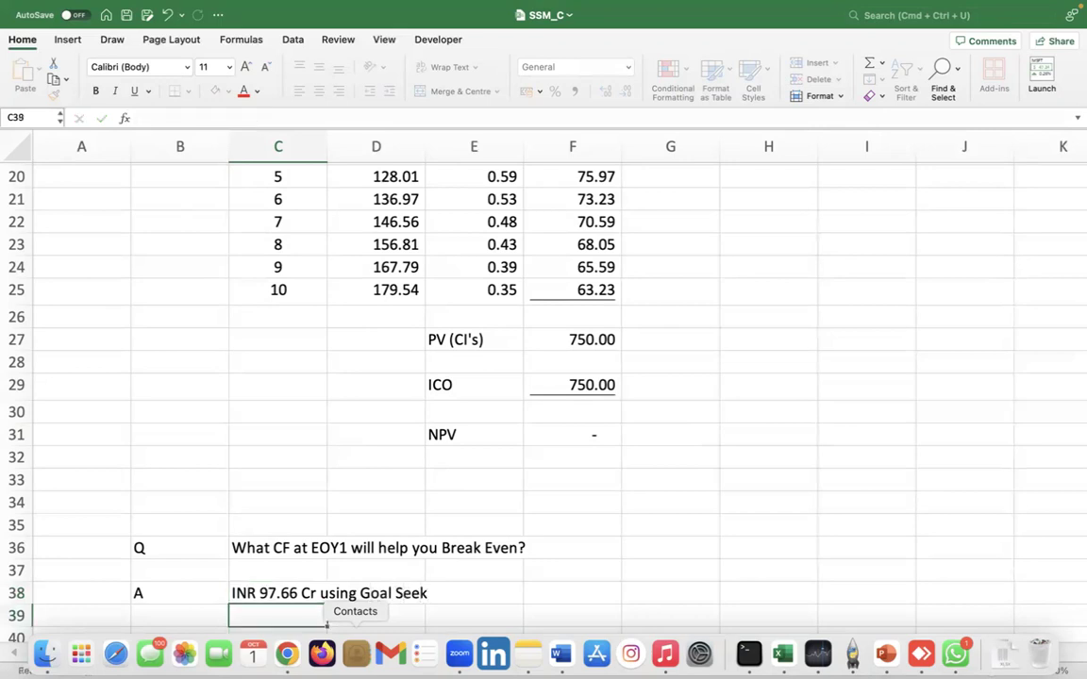
Italicise the answer row's label and text in B38 and C38.
{"action": "key", "text": "Up"}
{"action": "key", "text": "Left"}
{"action": "key", "text": "shift+Right"}
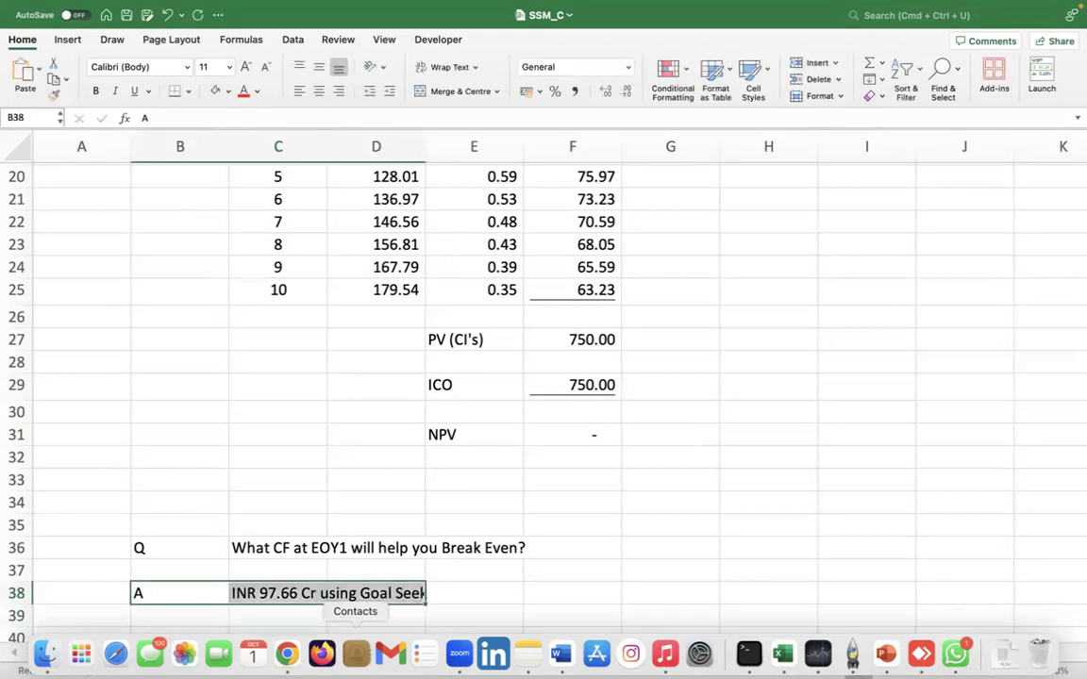
{"action": "key", "text": "super+i"}
{"action": "left_click", "coordinate": [702, 526]}
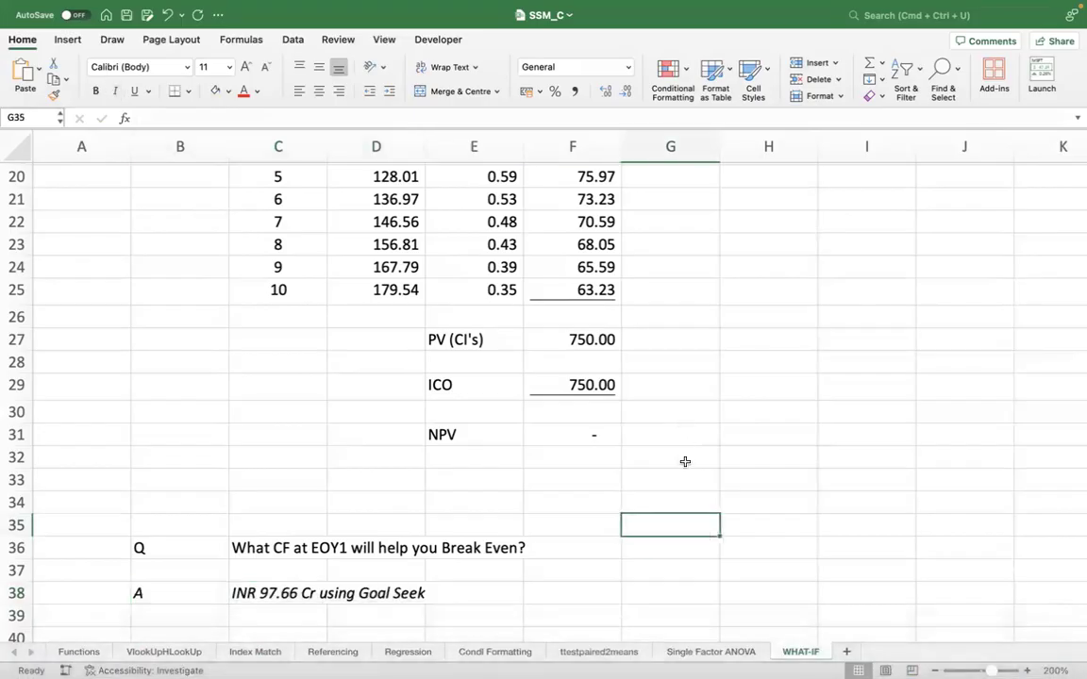
Set the EOY1 cash flow forecast in E5 to 80.
{"action": "scroll", "coordinate": [685, 461], "scroll_direction": "up", "scroll_amount": 10}
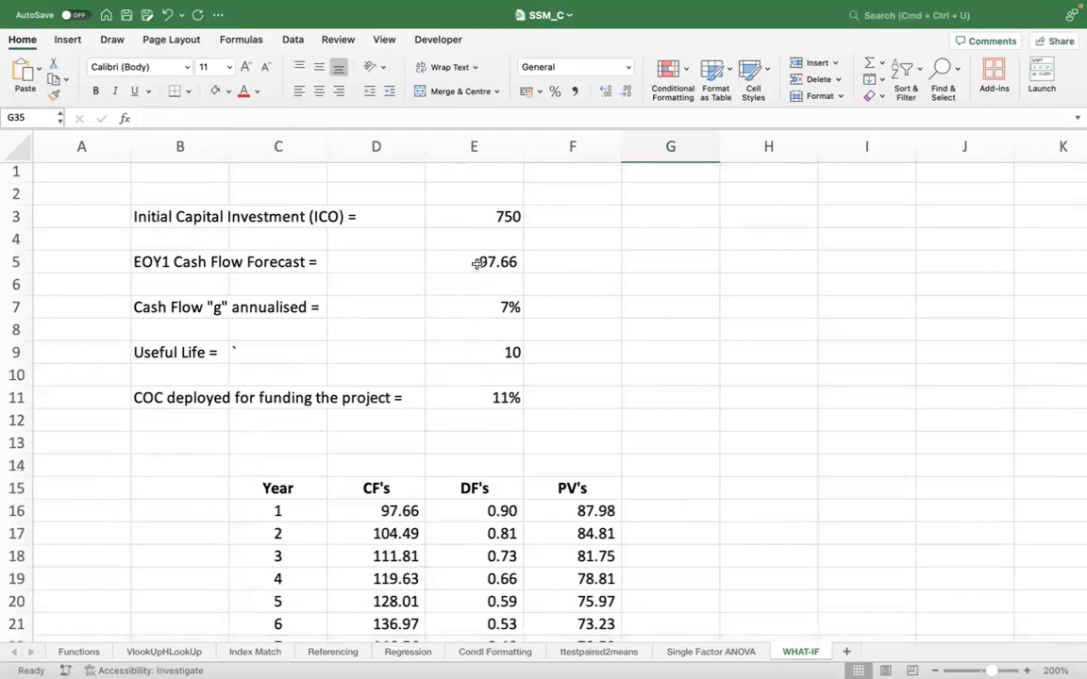
{"action": "left_click", "coordinate": [476, 263]}
{"action": "type", "text": "80"}
{"action": "key", "text": "Return"}
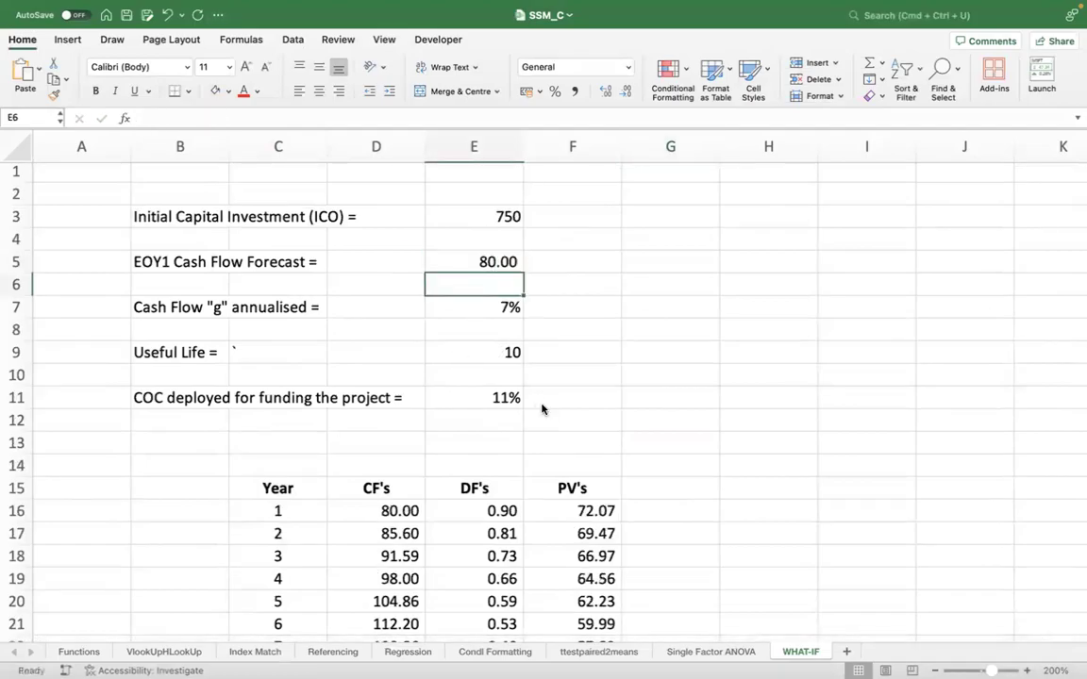
Add the heading "Goal Seek" in B34 above the question, in bold and underlined.
{"action": "scroll", "coordinate": [725, 421], "scroll_direction": "down", "scroll_amount": 7}
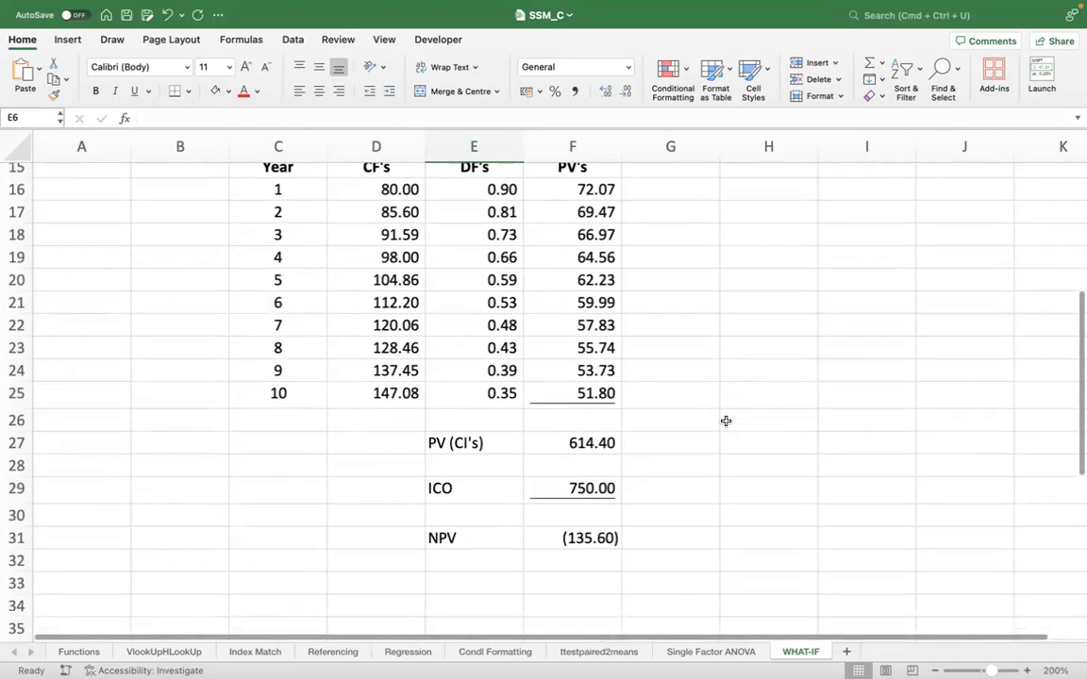
{"action": "scroll", "coordinate": [724, 420], "scroll_direction": "down", "scroll_amount": 7}
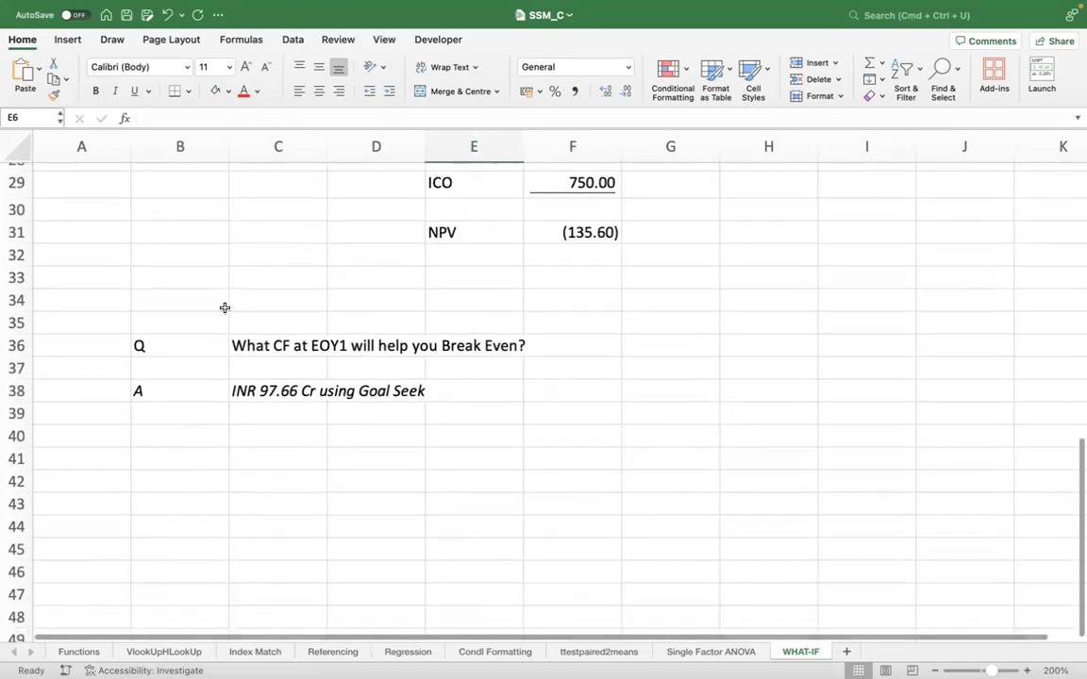
{"action": "left_click", "coordinate": [225, 307]}
{"action": "type", "text": "Goal S"}
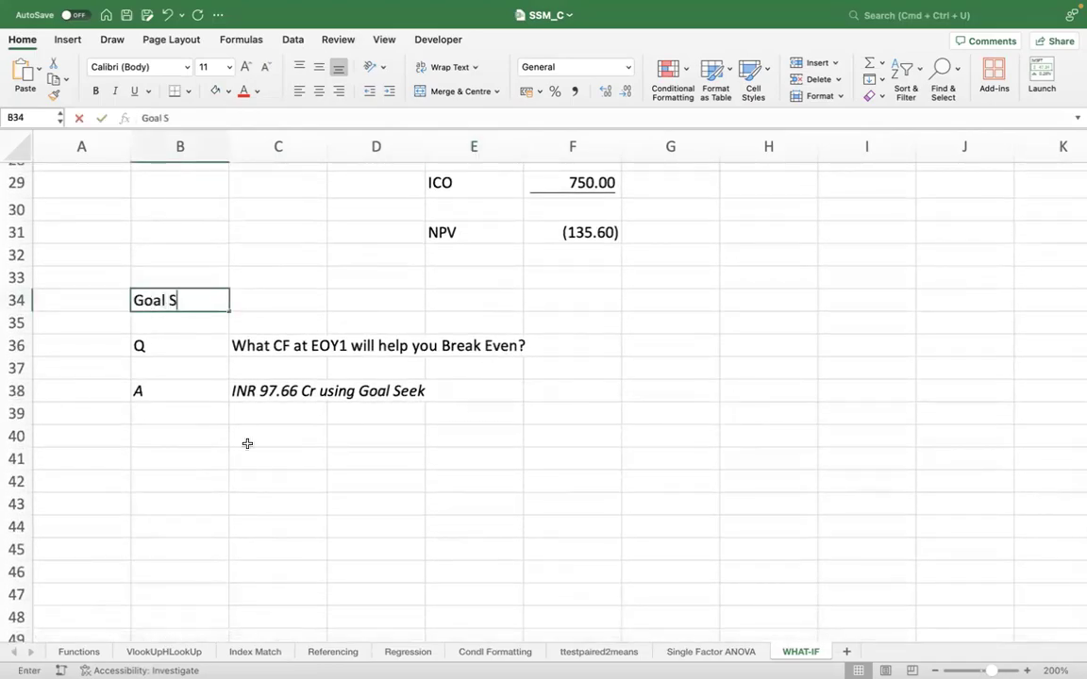
{"action": "type", "text": "eek"}
{"action": "key", "text": "Return"}
{"action": "key", "text": "Up"}
{"action": "key", "text": "super+b"}
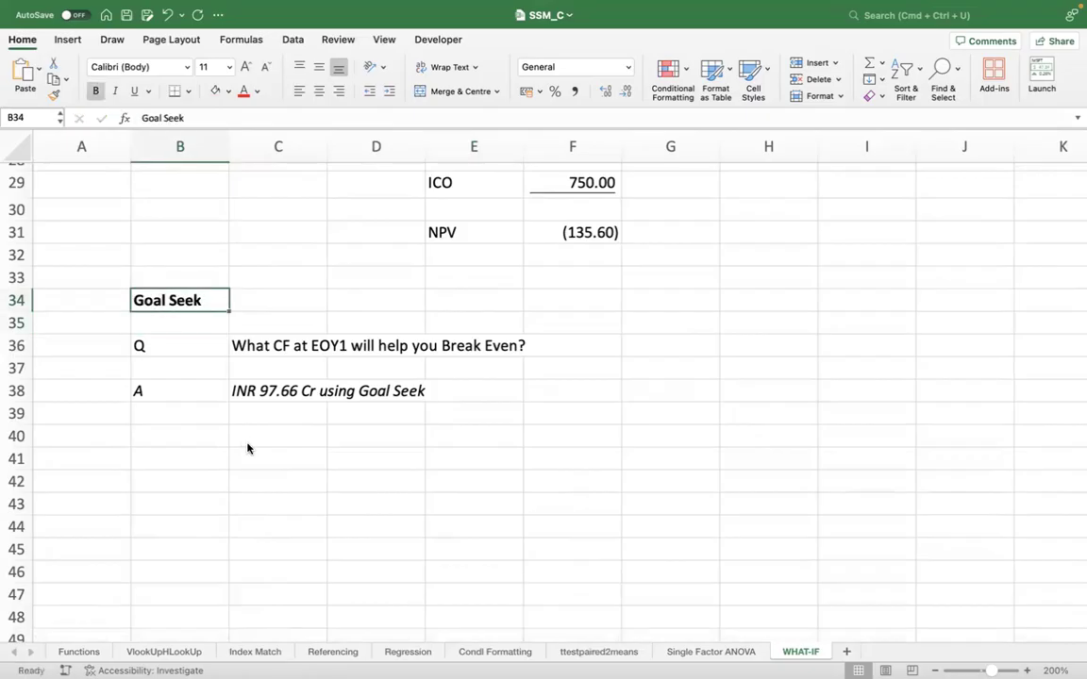
{"action": "key", "text": "super+u"}
{"action": "left_click", "coordinate": [162, 455]}
{"action": "left_click", "coordinate": [160, 298]}
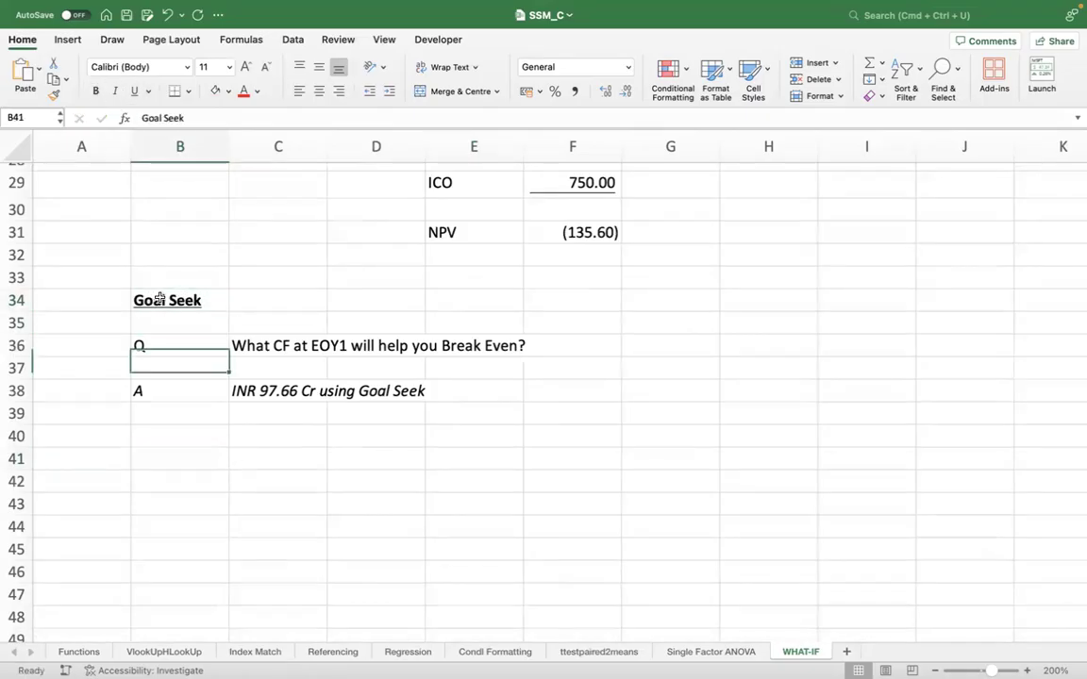
Copy the "Goal Seek" heading to B41 and change its text to "Data Table", keeping the bold underlined formatting.
{"action": "key", "text": "super+c"}
{"action": "key", "text": "Down"}
{"action": "key", "text": "Down"}
{"action": "key", "text": "Down"}
{"action": "key", "text": "Down"}
{"action": "key", "text": "Down"}
{"action": "key", "text": "Down"}
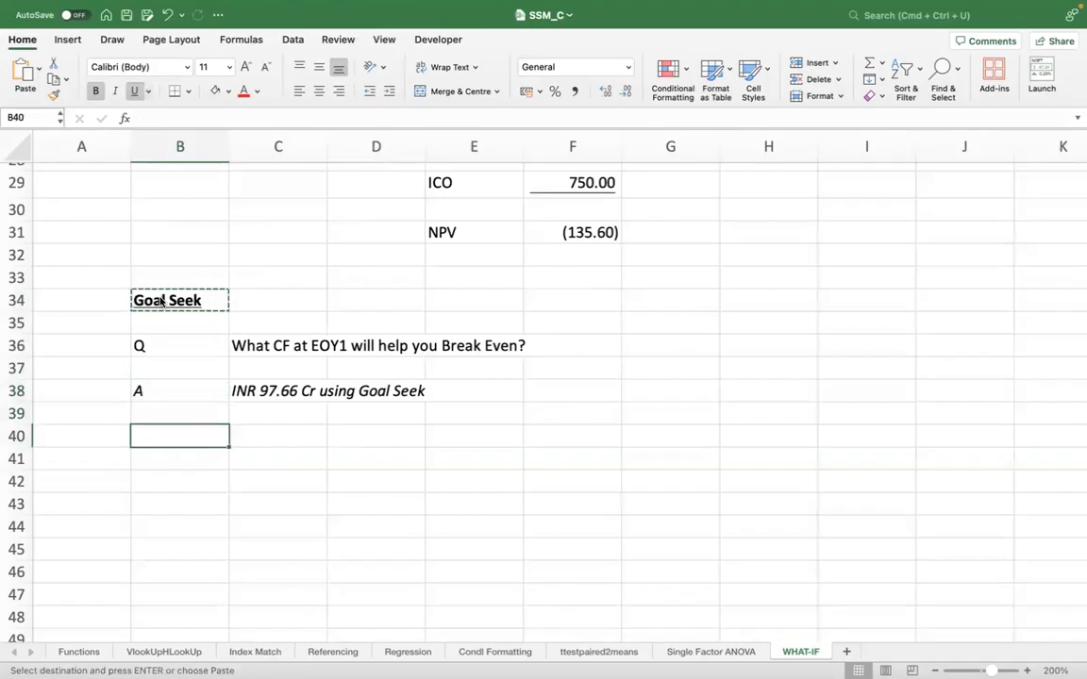
{"action": "key", "text": "Down"}
{"action": "key", "text": "Return"}
{"action": "type", "text": "Data Table"}
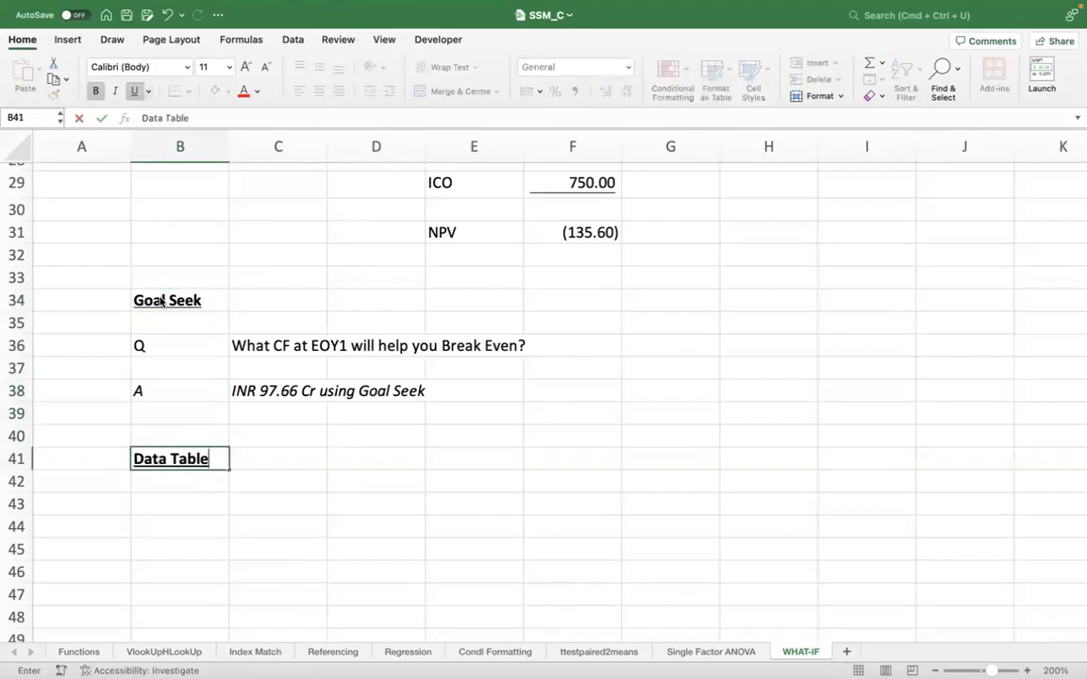
{"action": "key", "text": "Return"}
Enter the column headers "COC" in D43 and "NPV" in E43 below the Data Table heading.
{"action": "key", "text": "Down"}
{"action": "key", "text": "Right"}
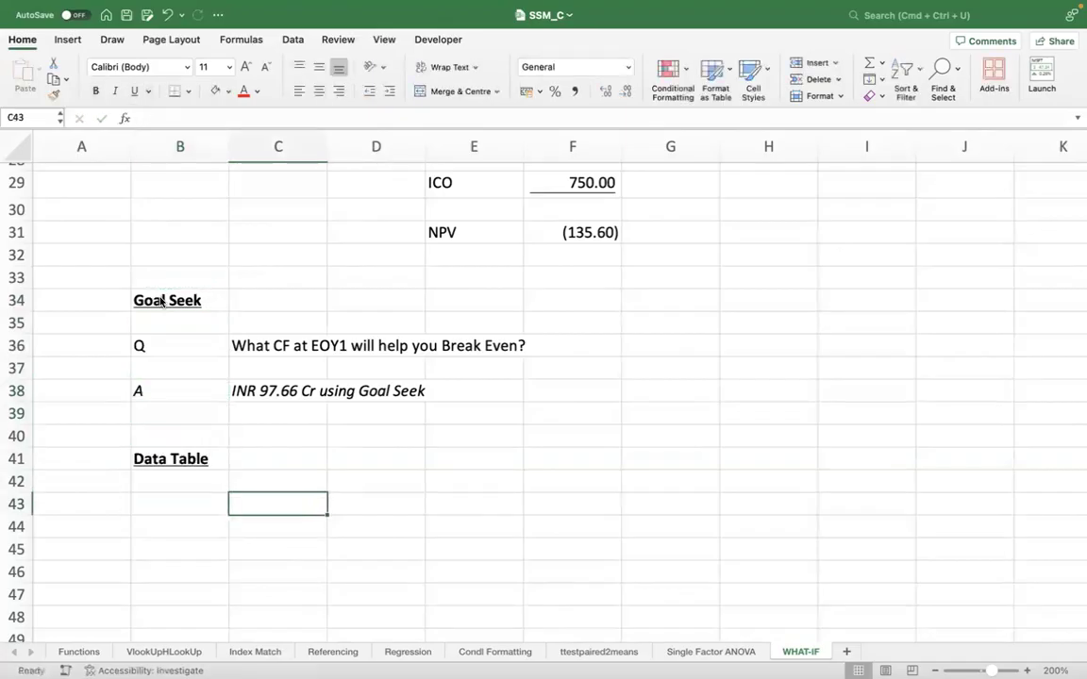
{"action": "key", "text": "Right"}
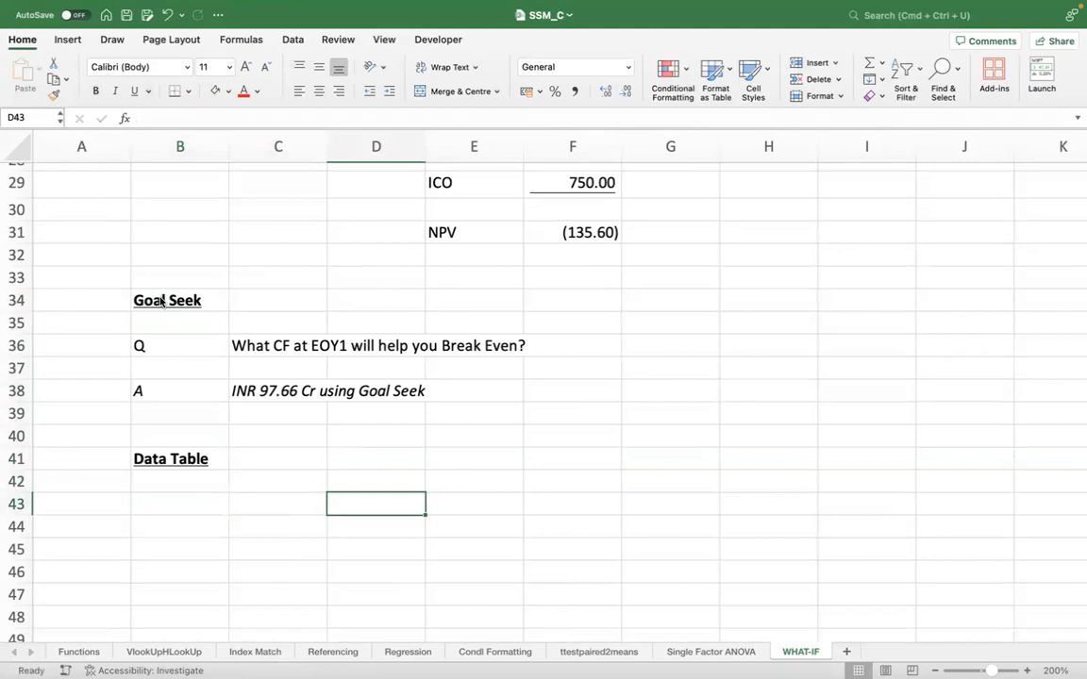
{"action": "type", "text": "COC"}
{"action": "key", "text": "Tab"}
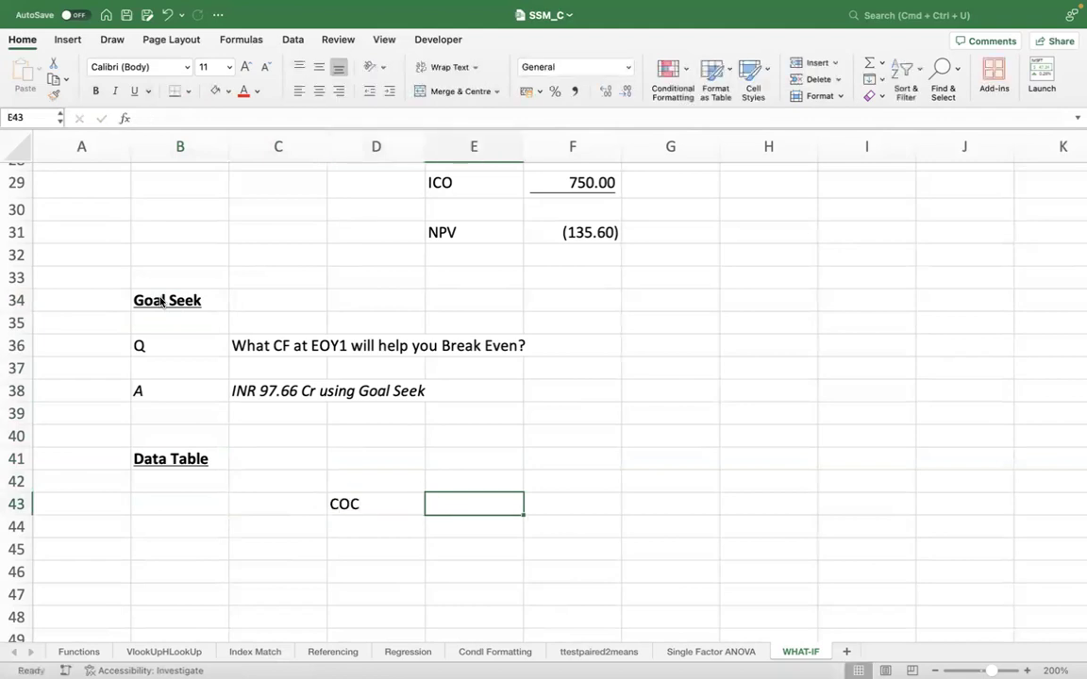
{"action": "type", "text": "NPV"}
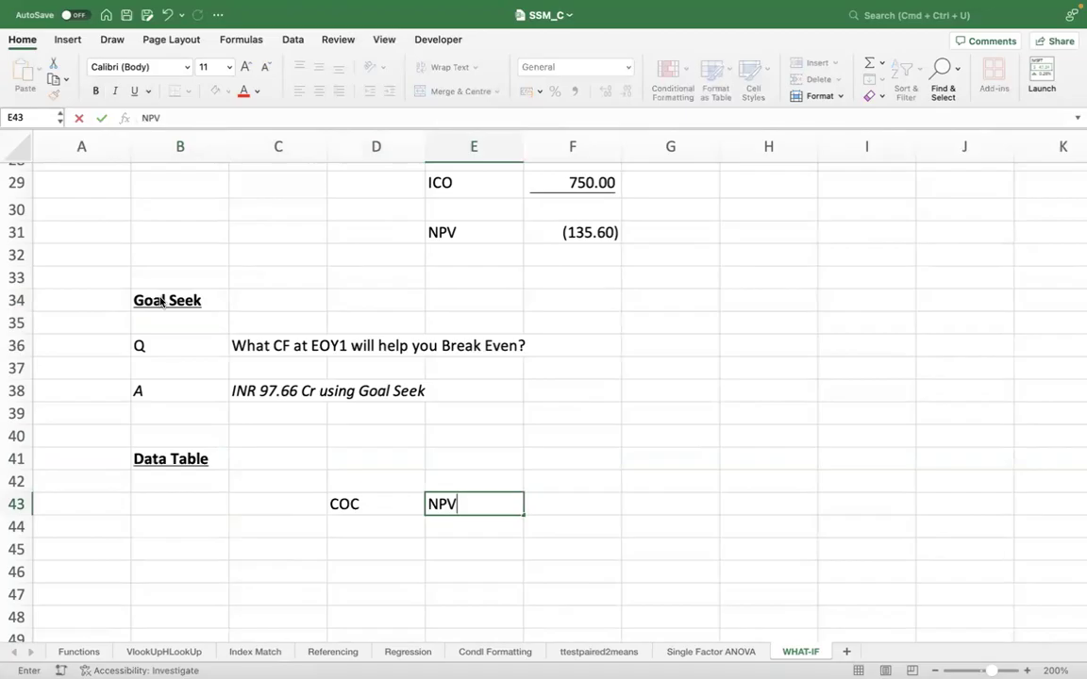
{"action": "key", "text": "Return"}
Link D44 to the project's COC in E11 and E44 to the calculated NPV in F31.
{"action": "type", "text": "="}
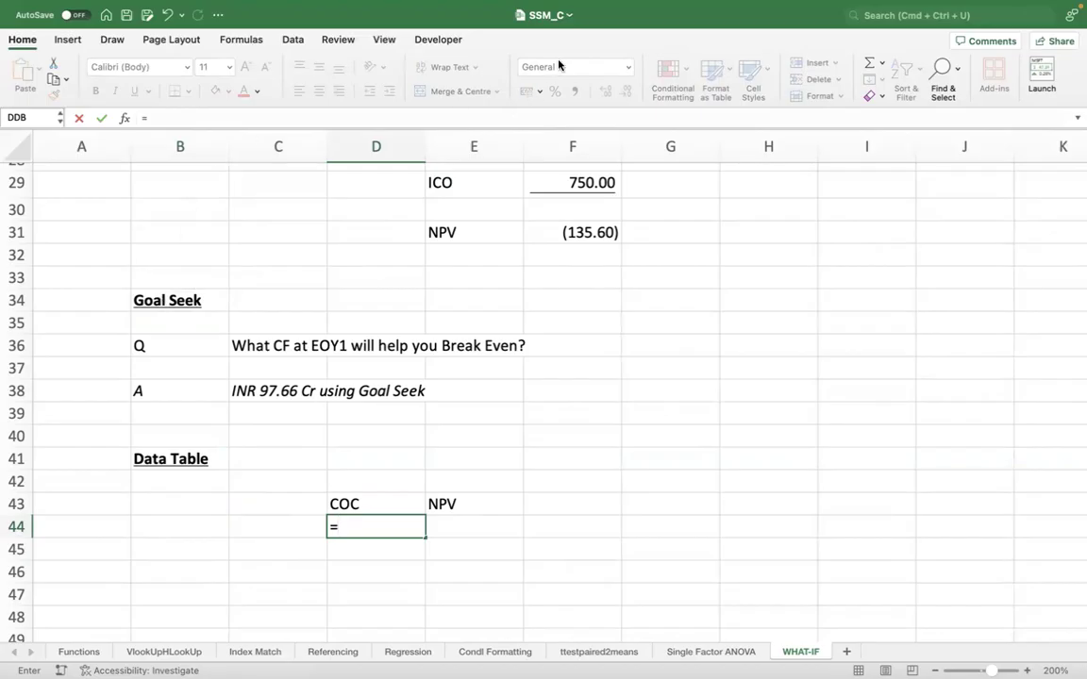
{"action": "scroll", "coordinate": [431, 363], "scroll_direction": "up", "scroll_amount": 10}
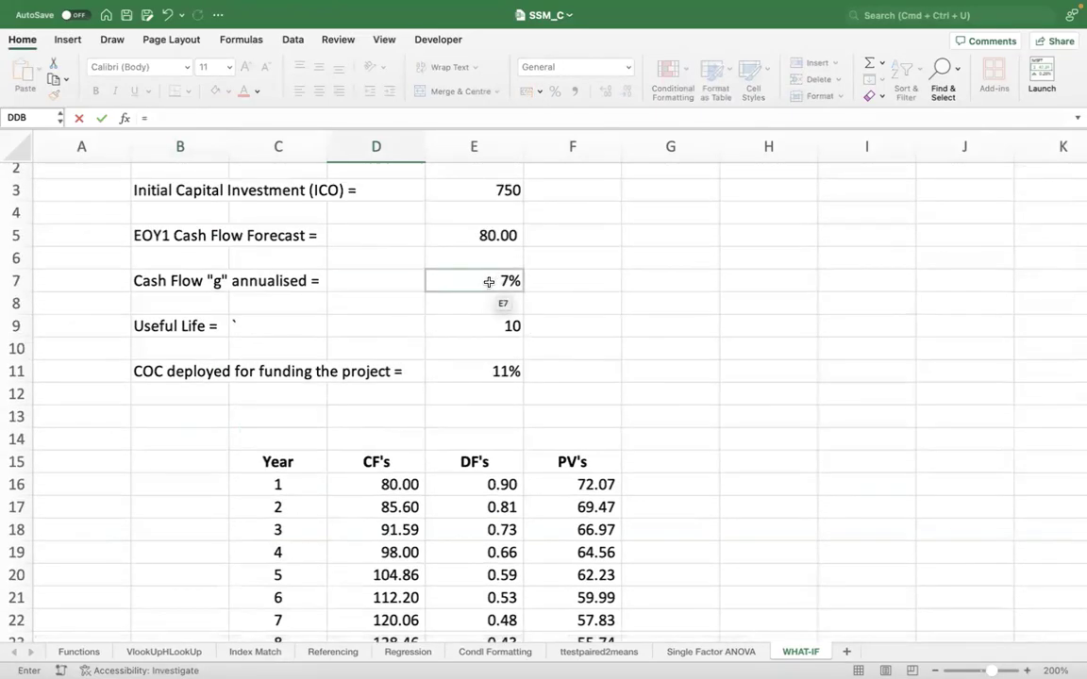
{"action": "left_click", "coordinate": [483, 369]}
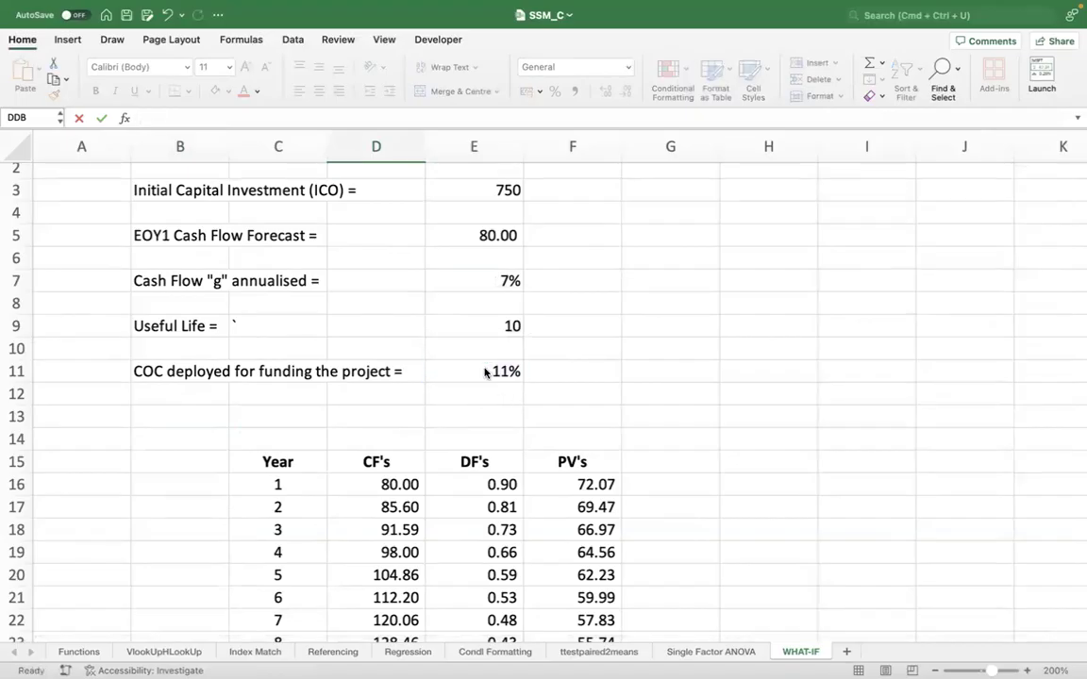
{"action": "key", "text": "Return"}
{"action": "key", "text": "Up"}
{"action": "key", "text": "Right"}
{"action": "type", "text": "="}
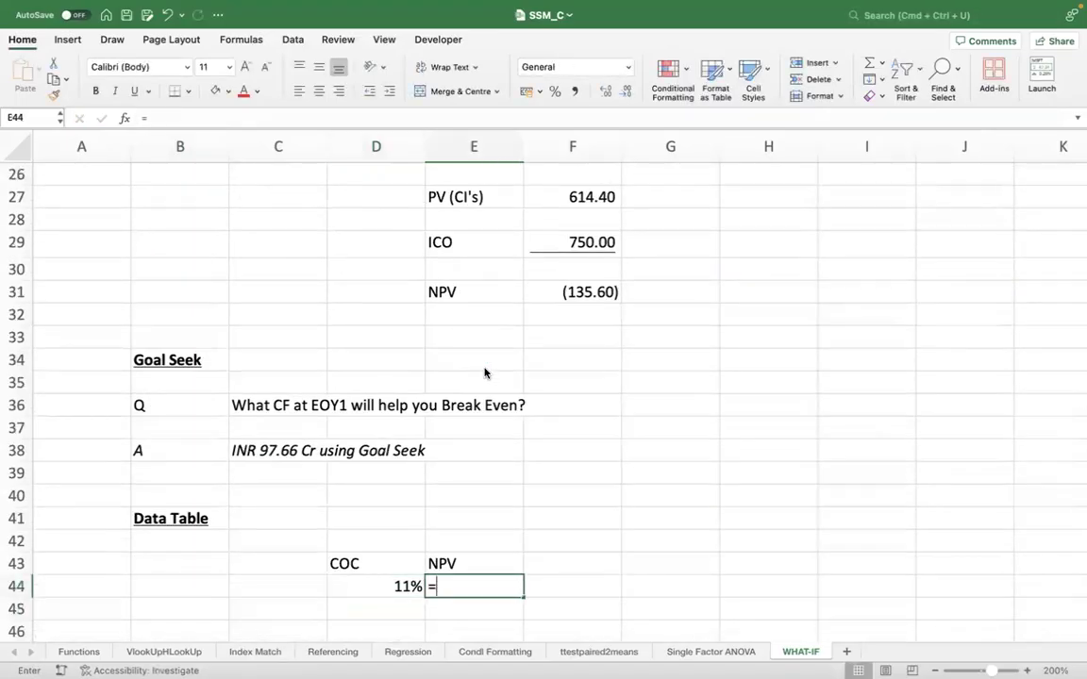
{"action": "left_click", "coordinate": [582, 293]}
{"action": "key", "text": "Return"}
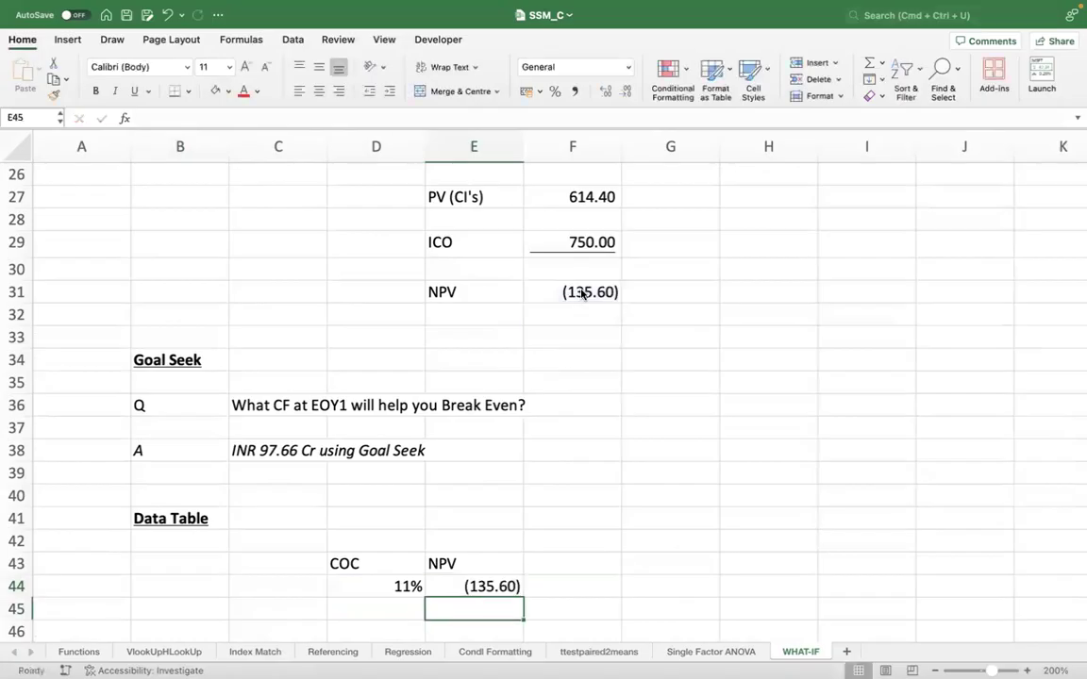
Highlight the linked COC and NPV cells D44:E44 with a light gold fill.
{"action": "scroll", "coordinate": [594, 497], "scroll_direction": "down", "scroll_amount": 3}
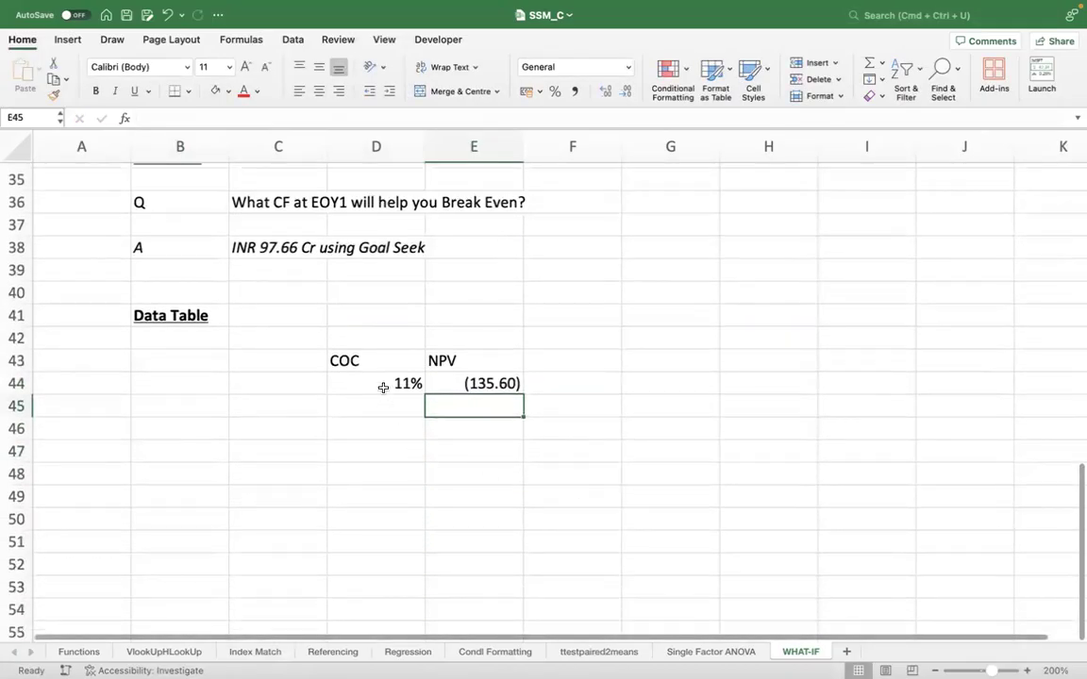
{"action": "left_click_drag", "start_coordinate": [383, 387], "coordinate": [477, 385]}
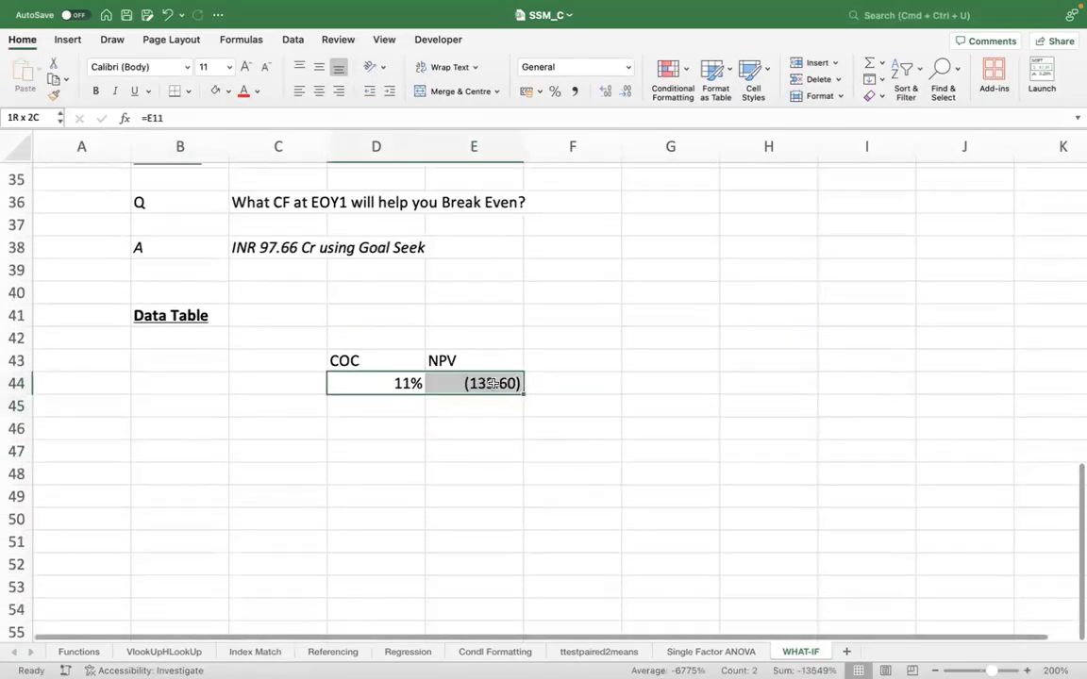
{"action": "left_click", "coordinate": [228, 91]}
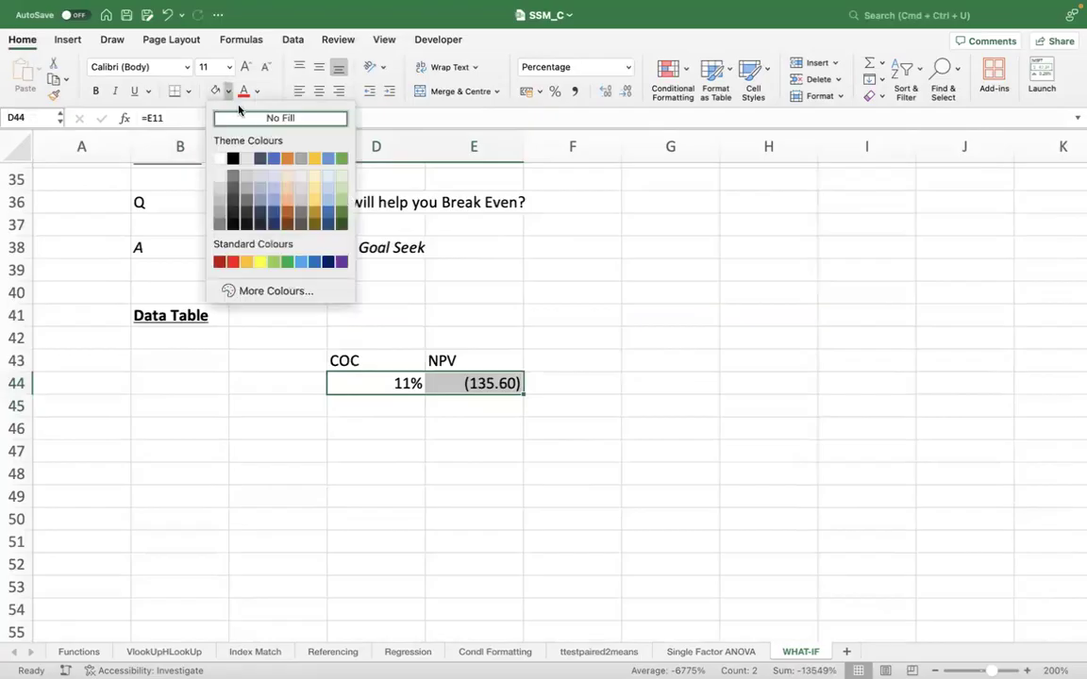
{"action": "left_click", "coordinate": [316, 186]}
Enter 4% in D45 and fill a linear series down the column with step 0.5% and stop value 18%.
{"action": "left_click", "coordinate": [396, 415]}
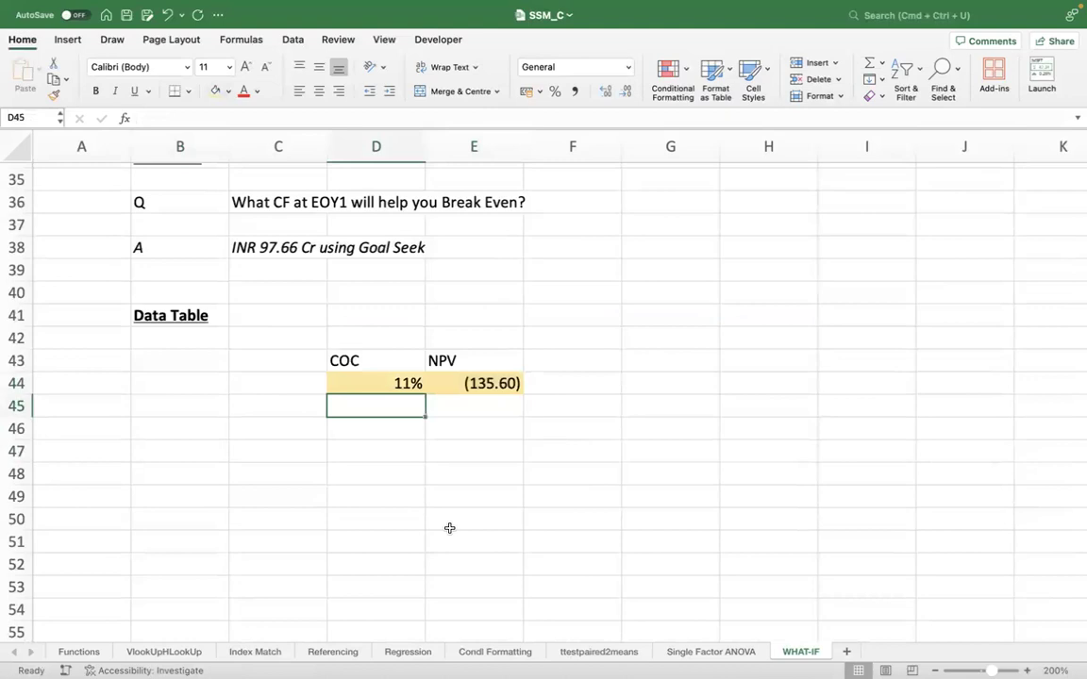
{"action": "type", "text": "4%"}
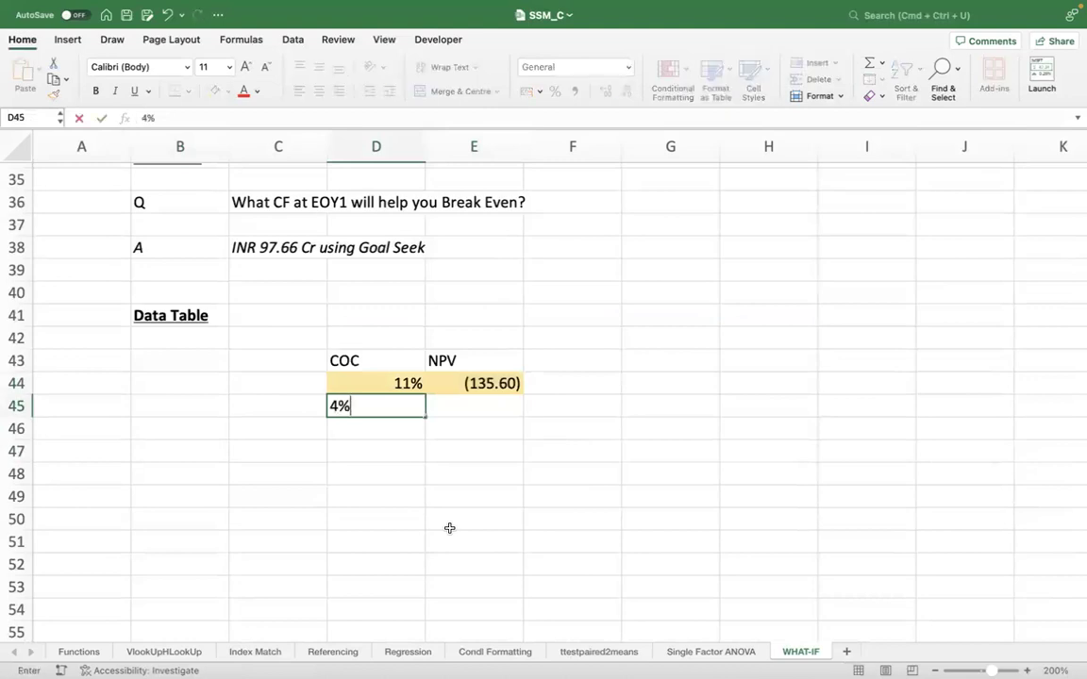
{"action": "key", "text": "Return"}
{"action": "key", "text": "Up"}
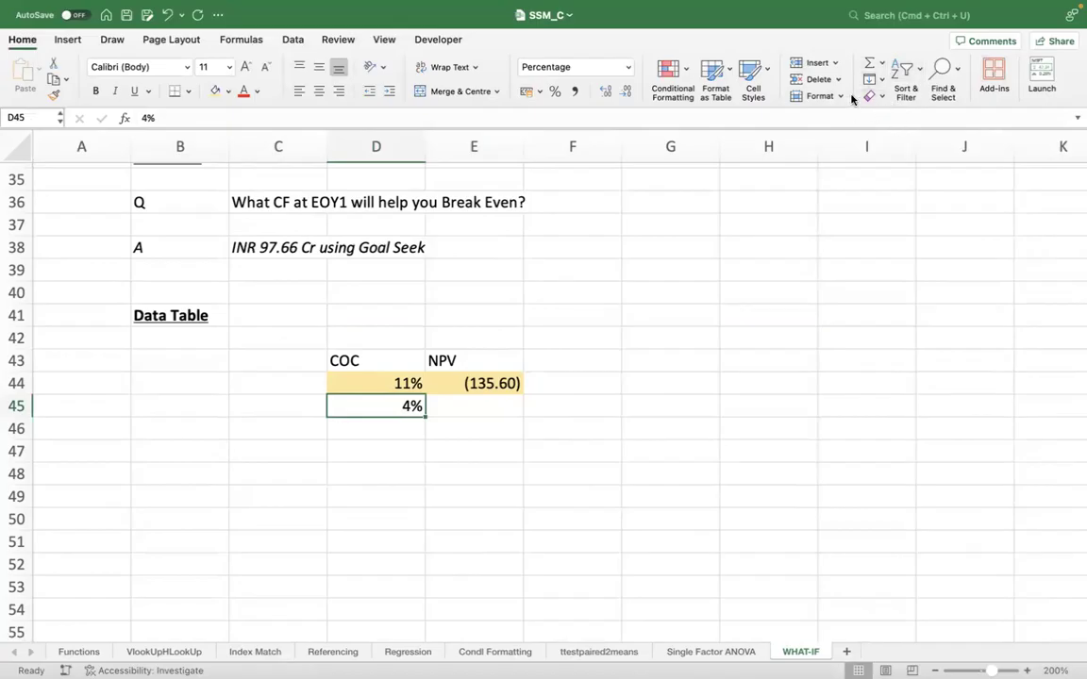
{"action": "left_click", "coordinate": [880, 80]}
{"action": "left_click", "coordinate": [878, 190]}
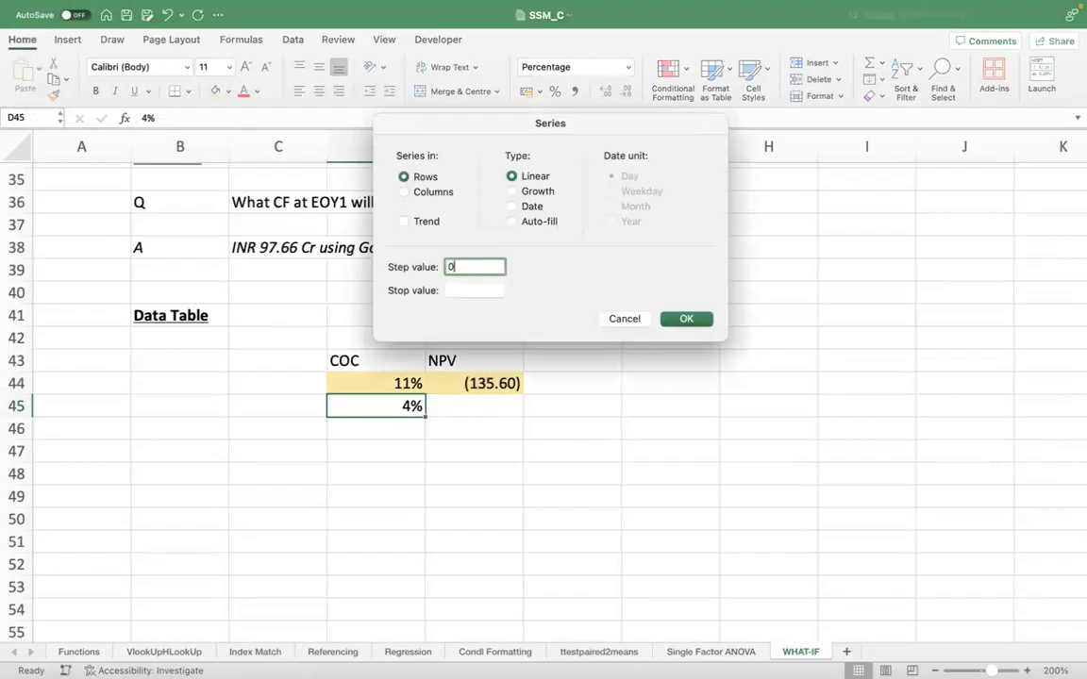
{"action": "left_click", "coordinate": [458, 292]}
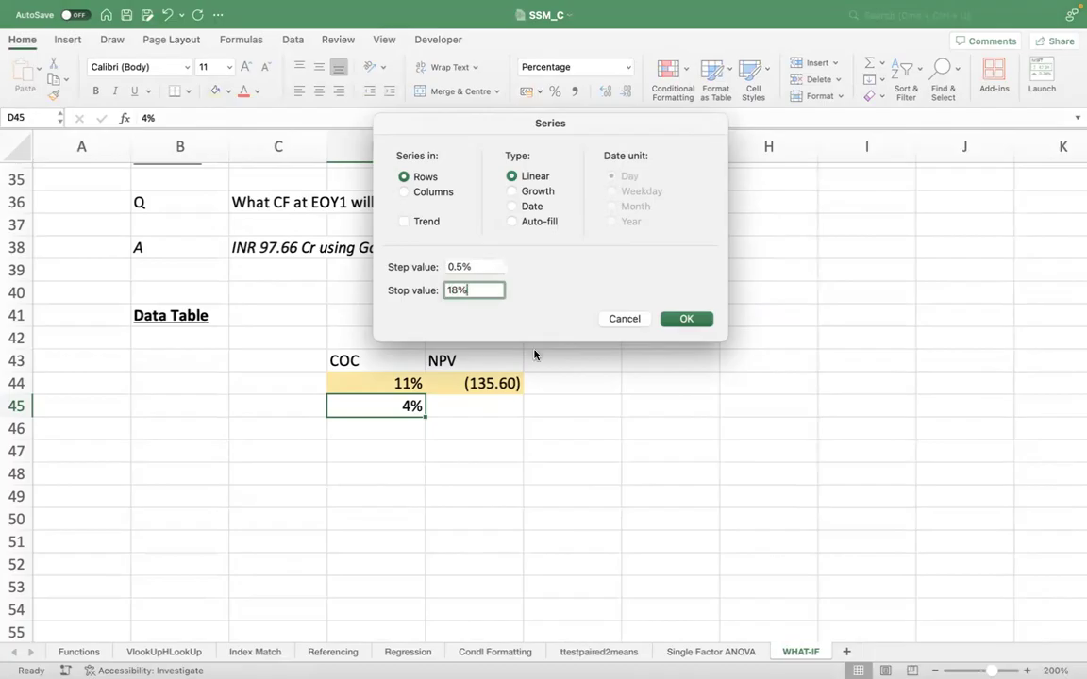
{"action": "type", "text": "18%"}
{"action": "left_click", "coordinate": [404, 192]}
{"action": "left_click", "coordinate": [685, 319]}
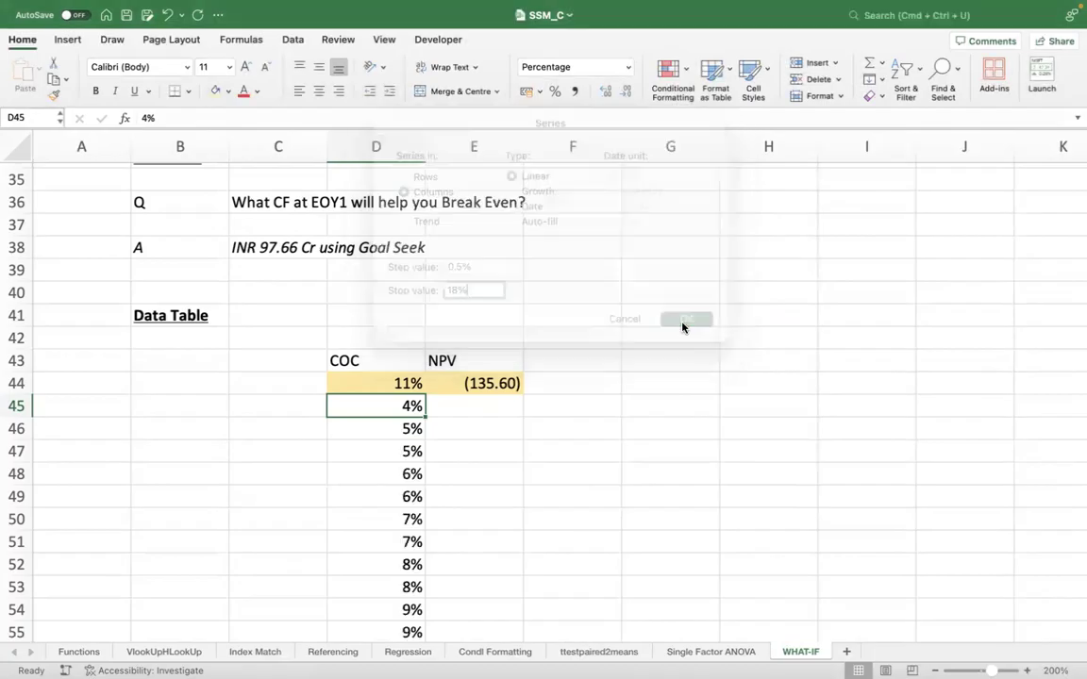
Show the COC series from D45 down to D73 with one decimal place.
{"action": "key", "text": "Down"}
{"action": "key", "text": "Down"}
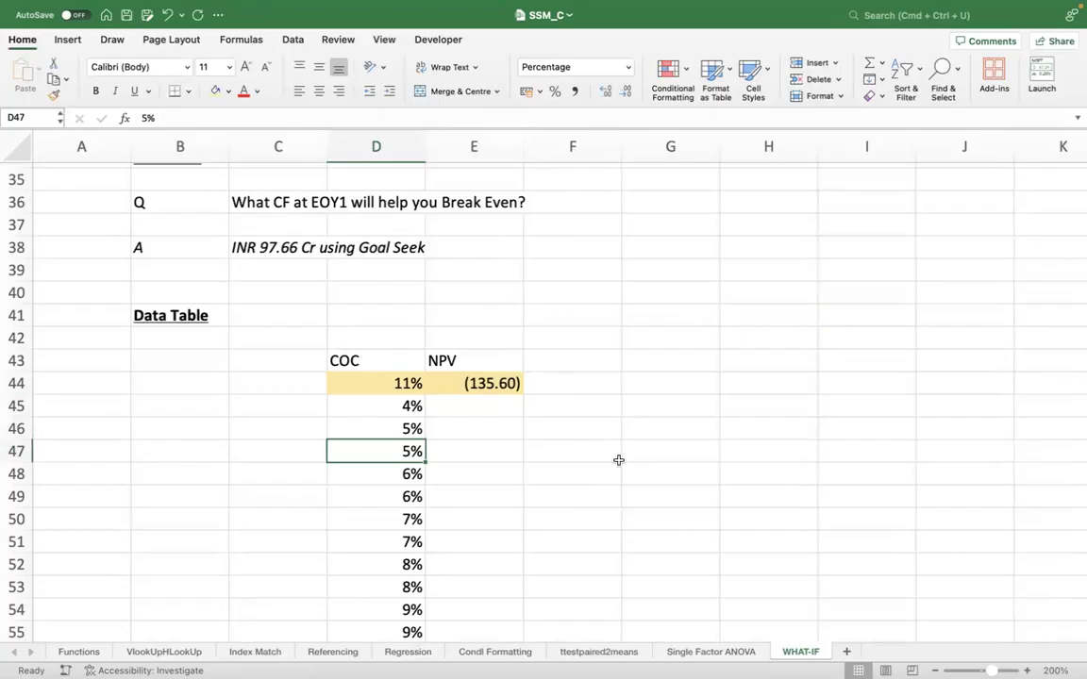
{"action": "key", "text": "Up"}
{"action": "key", "text": "Up"}
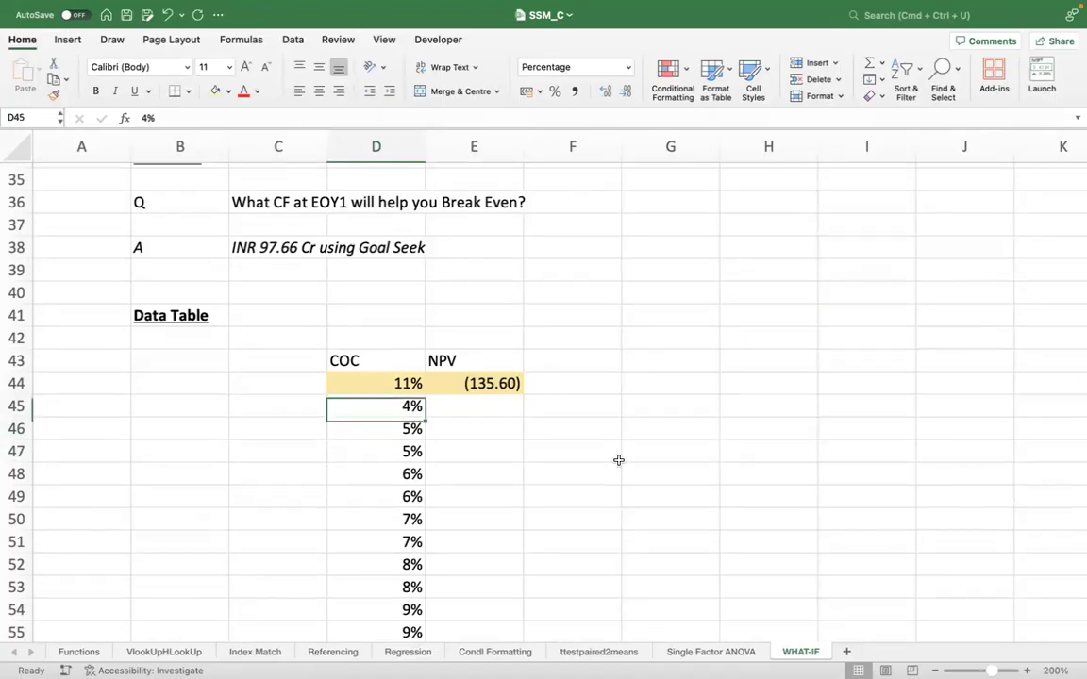
{"action": "key", "text": "ctrl+shift+Down"}
{"action": "left_click", "coordinate": [605, 92]}
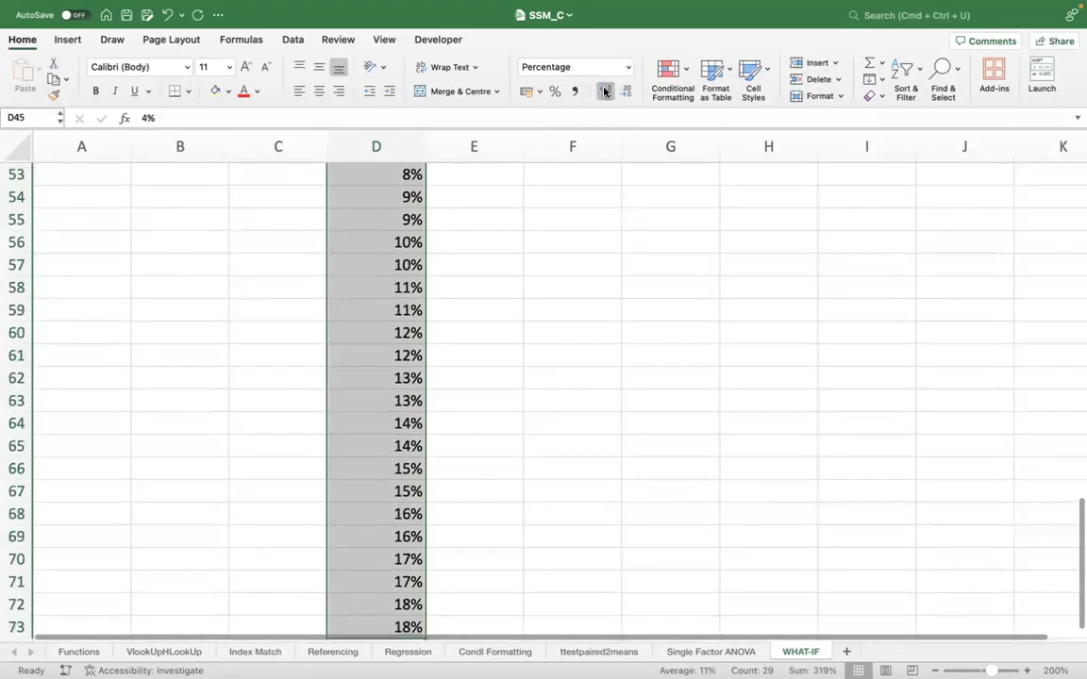
{"action": "scroll", "coordinate": [607, 459], "scroll_direction": "up", "scroll_amount": 6}
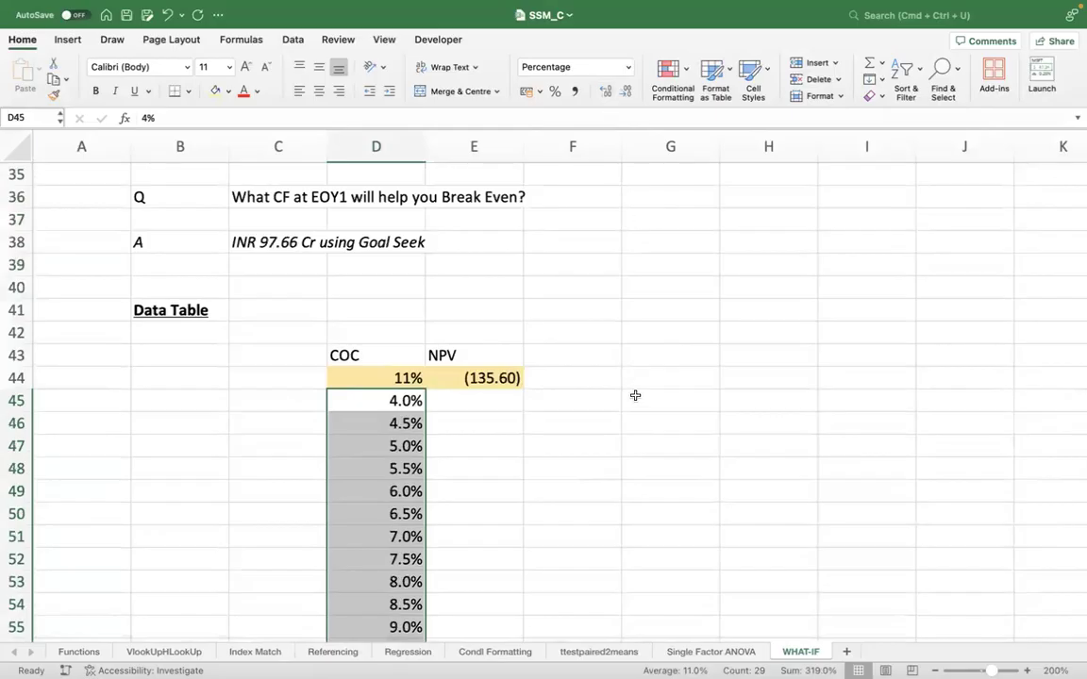
Show the linked COC percentage in D44 with one decimal place.
{"action": "left_click", "coordinate": [514, 459]}
{"action": "key", "text": "Up"}
{"action": "key", "text": "Up"}
{"action": "key", "text": "Up"}
{"action": "key", "text": "Up"}
{"action": "key", "text": "Left"}
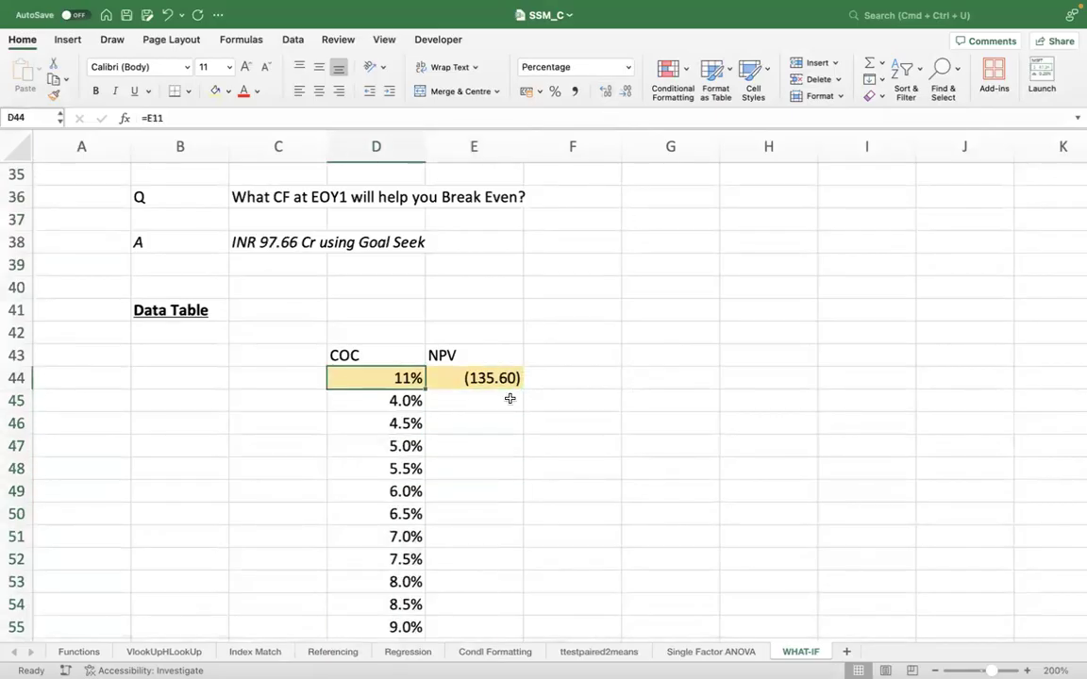
{"action": "left_click", "coordinate": [605, 92]}
Make the COC and NPV column headers in D43:E43 bold.
{"action": "left_click", "coordinate": [378, 400]}
{"action": "key", "text": "super+Down"}
{"action": "key", "text": "super+Up"}
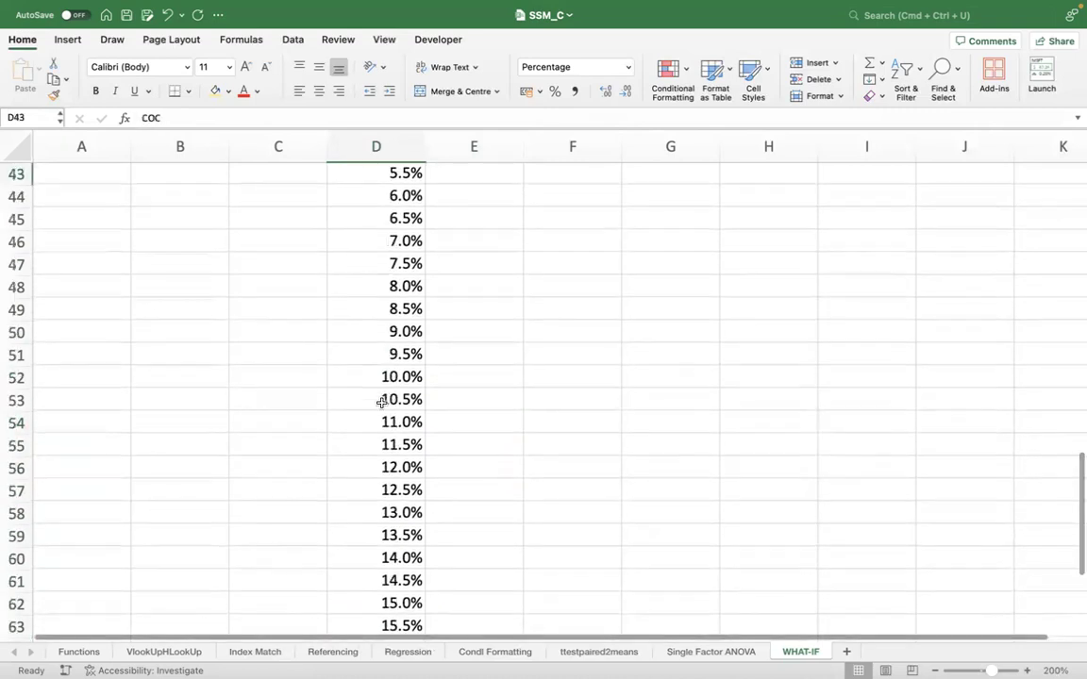
{"action": "key", "text": "Down"}
{"action": "key", "text": "Down"}
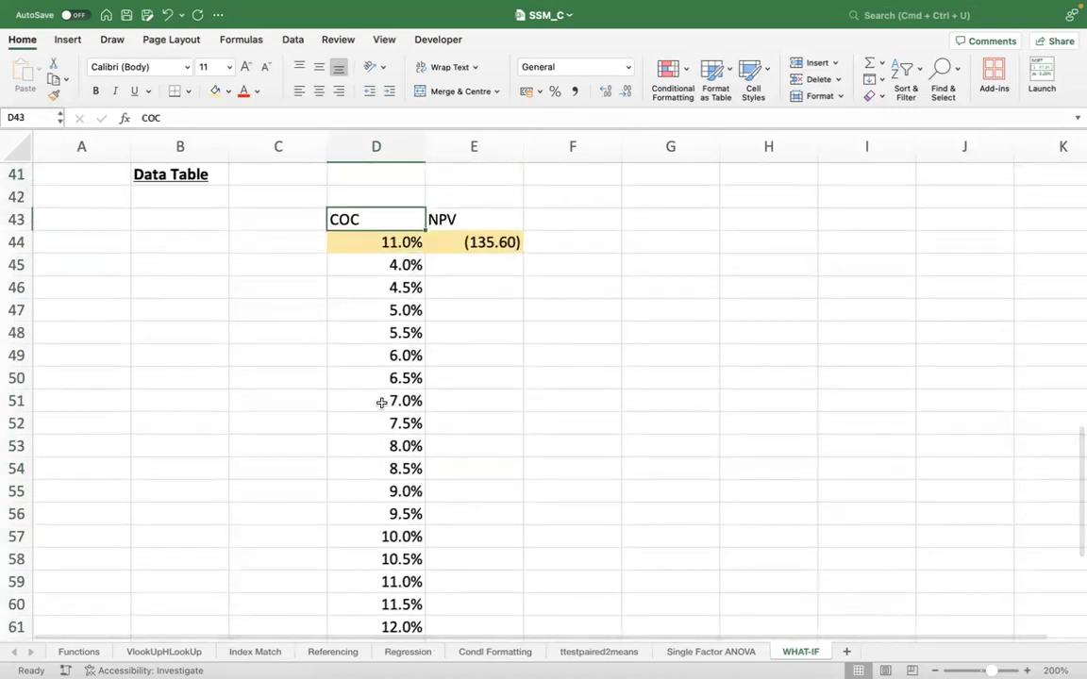
{"action": "key", "text": "shift+Right"}
{"action": "key", "text": "super+b"}
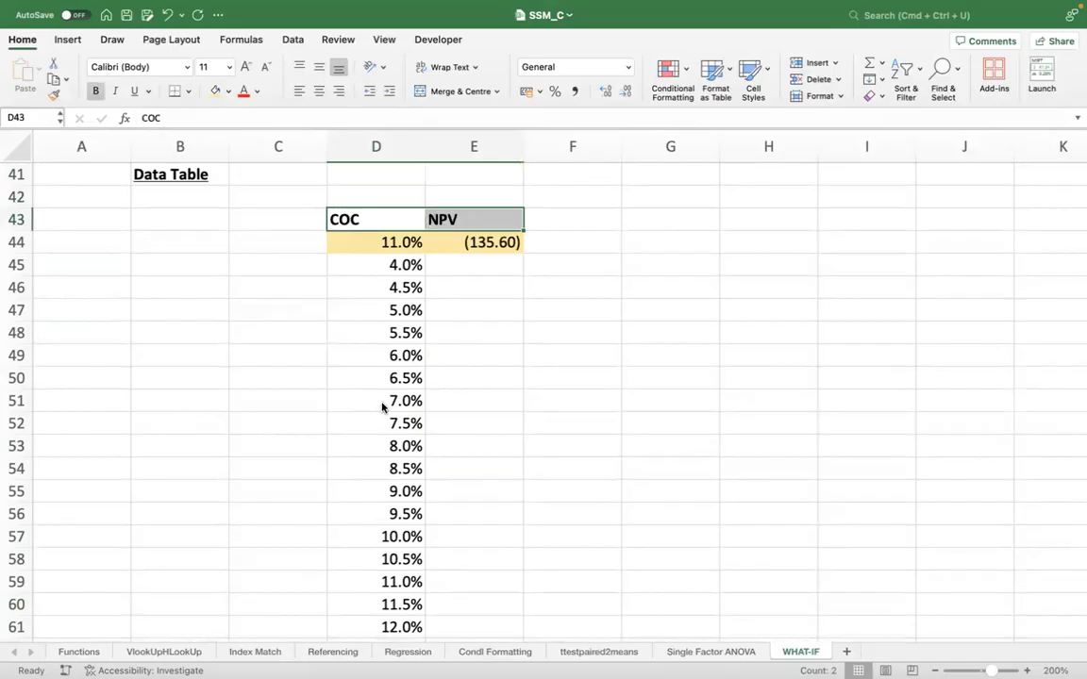
Create a one-variable What-If data table over D44:E73 with E11 as the column input cell.
{"action": "key", "text": "Down"}
{"action": "key", "text": "Down"}
{"action": "key", "text": "Up"}
{"action": "key", "text": "shift+Right"}
{"action": "key", "text": "shift+Down"}
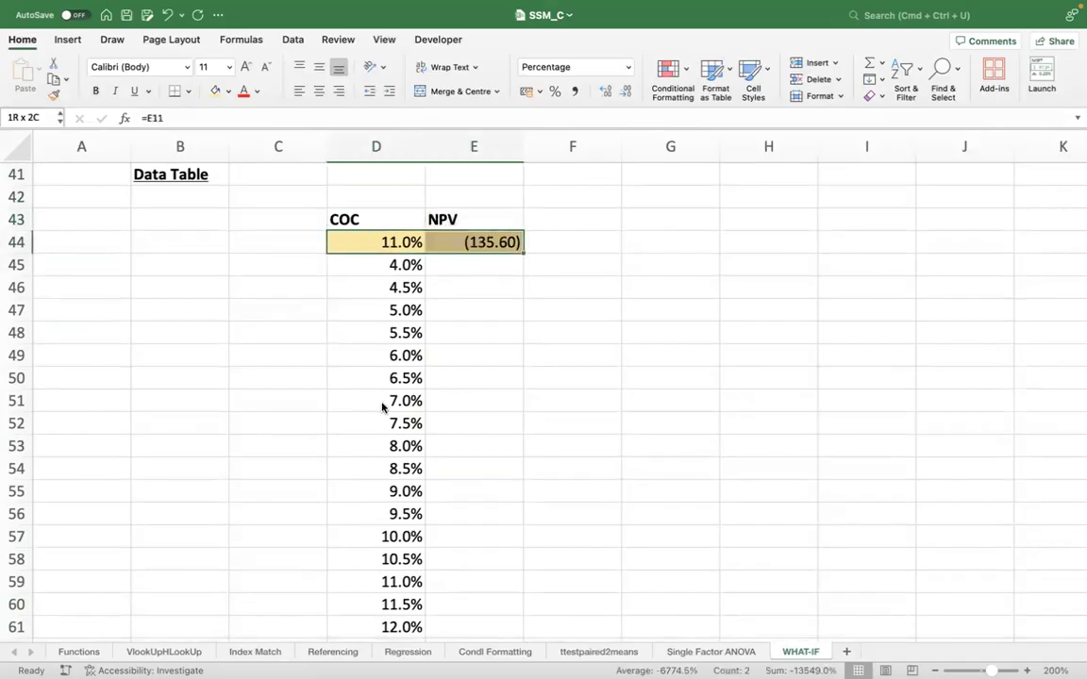
{"action": "key", "text": "shift+super+Down"}
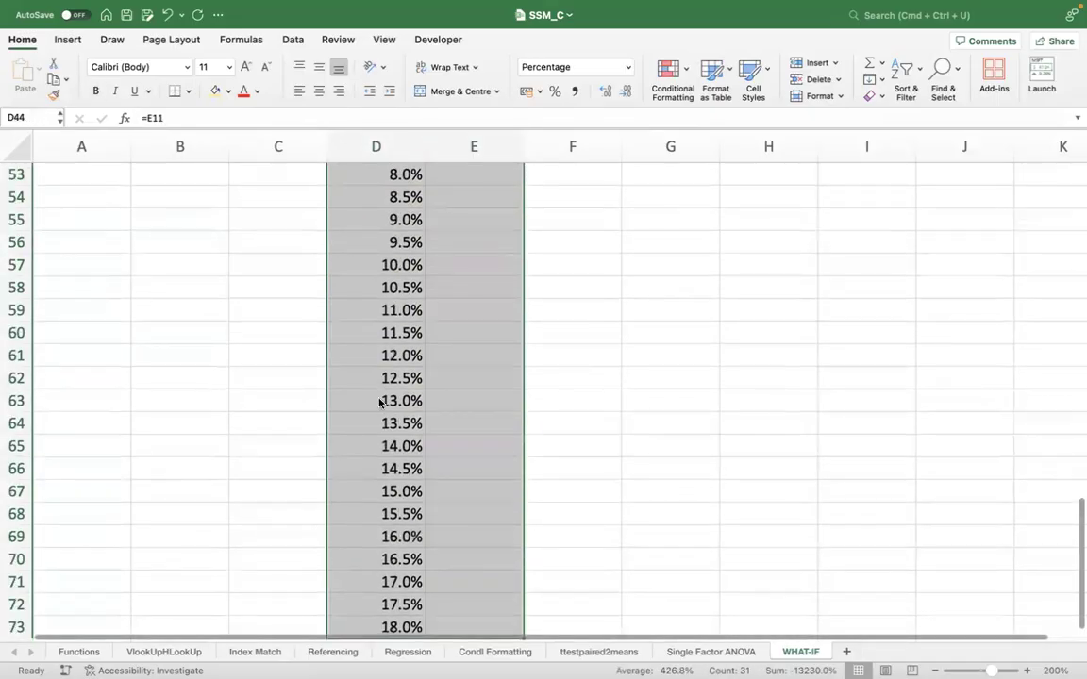
{"action": "left_click", "coordinate": [292, 39]}
{"action": "left_click", "coordinate": [817, 69]}
{"action": "left_click", "coordinate": [847, 128]}
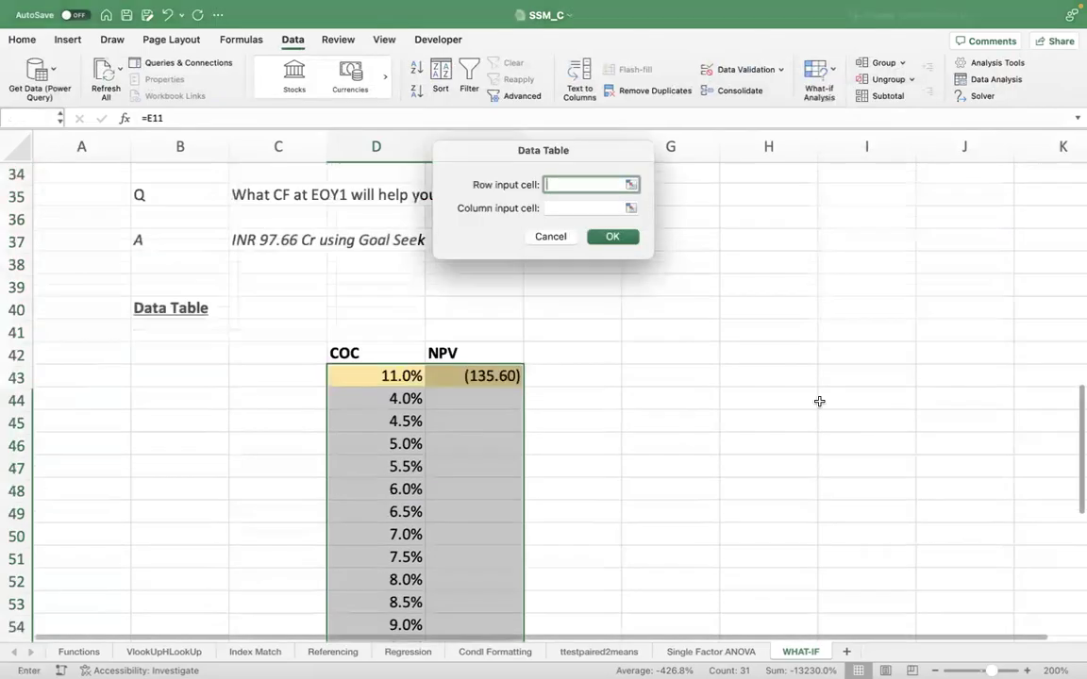
{"action": "left_click_drag", "start_coordinate": [543, 154], "coordinate": [706, 149]}
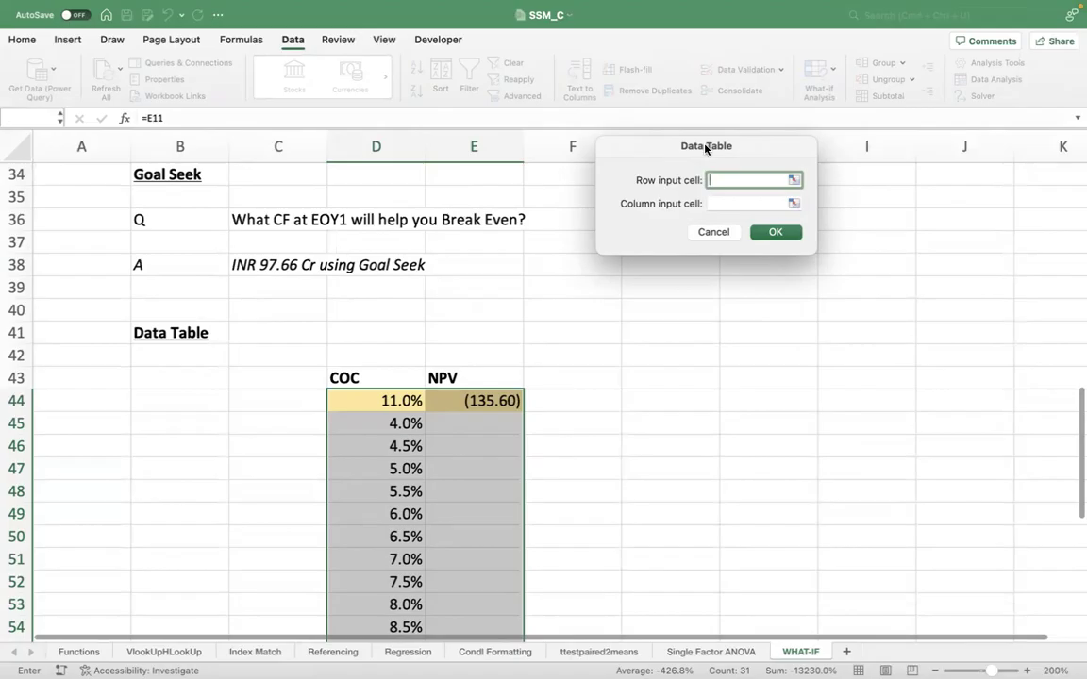
{"action": "left_click", "coordinate": [725, 203]}
{"action": "scroll", "coordinate": [750, 400], "scroll_direction": "up", "scroll_amount": 10}
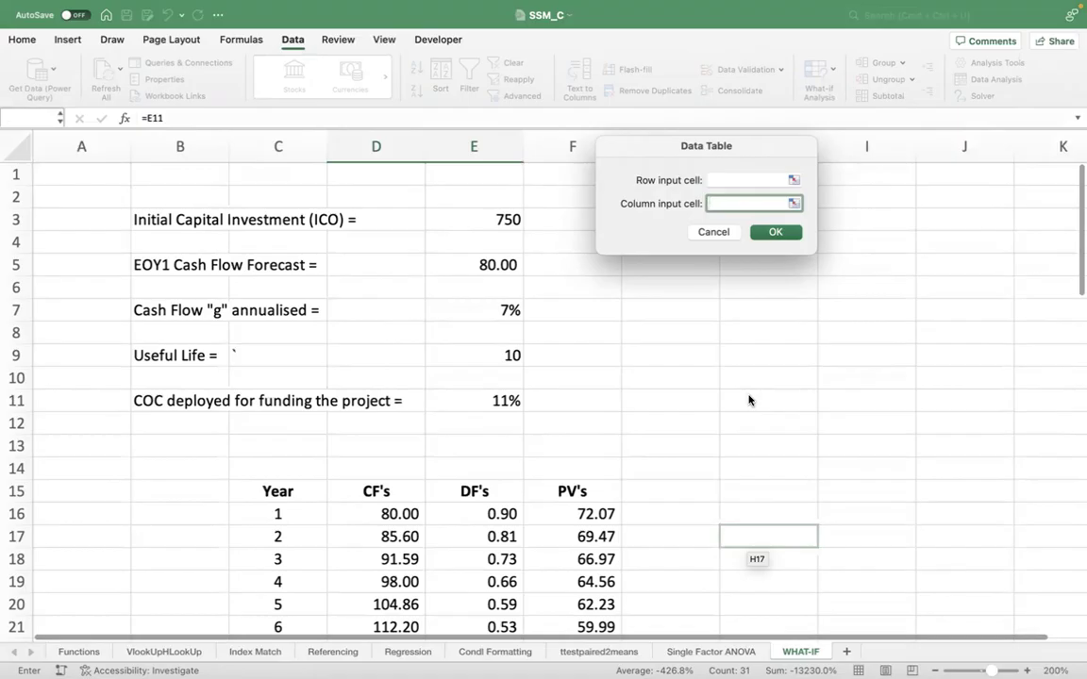
{"action": "left_click", "coordinate": [494, 400]}
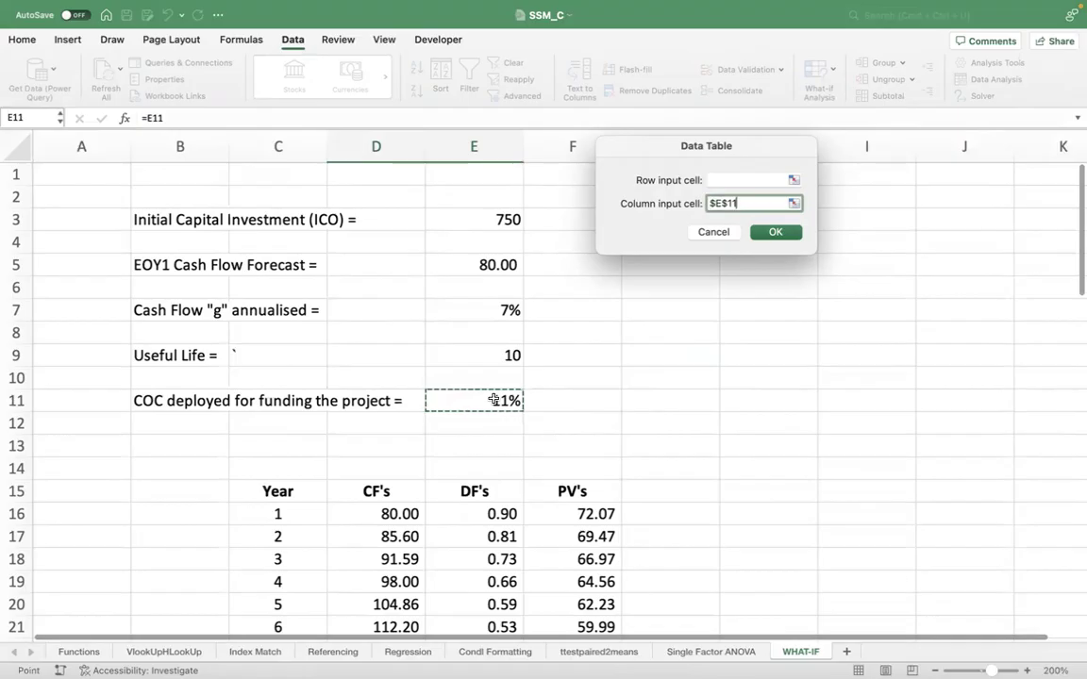
{"action": "left_click", "coordinate": [780, 231]}
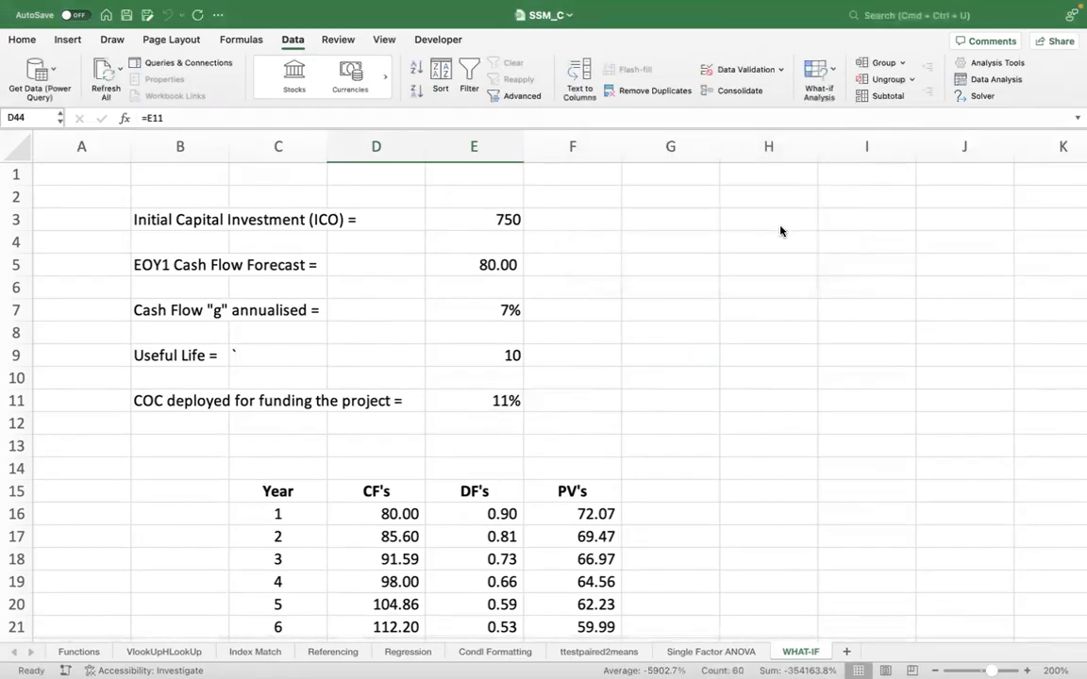
Format the data table's NPV results in E45:E73 as comma-style numbers with two decimal places.
{"action": "scroll", "coordinate": [803, 433], "scroll_direction": "down", "scroll_amount": 3}
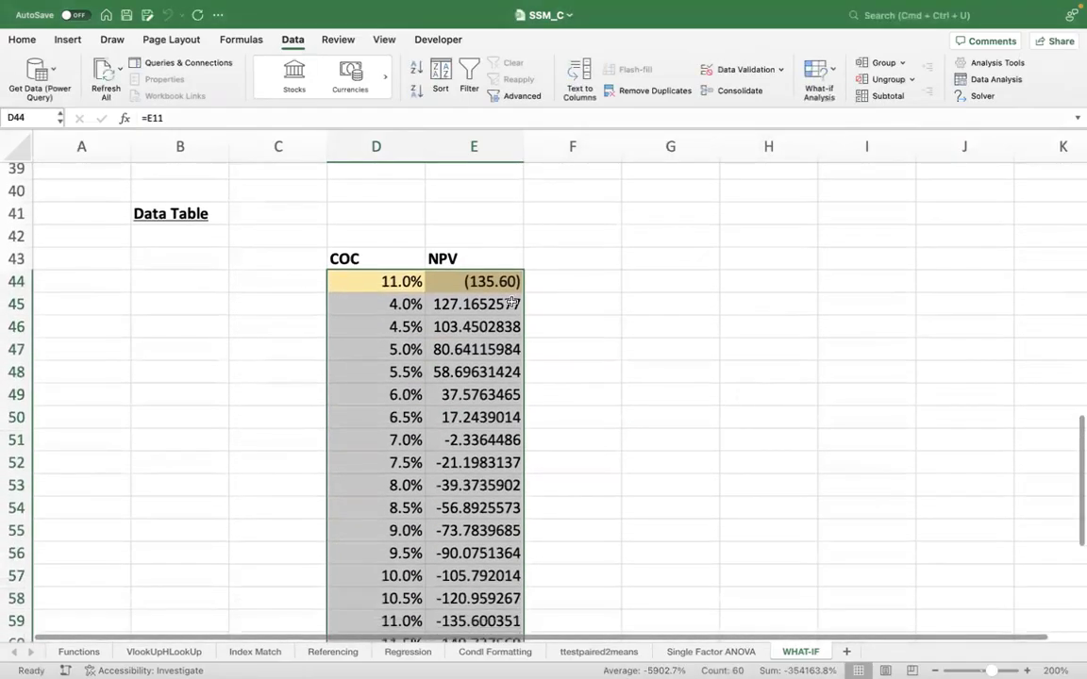
{"action": "left_click", "coordinate": [492, 310]}
{"action": "key", "text": "ctrl+shift+Down"}
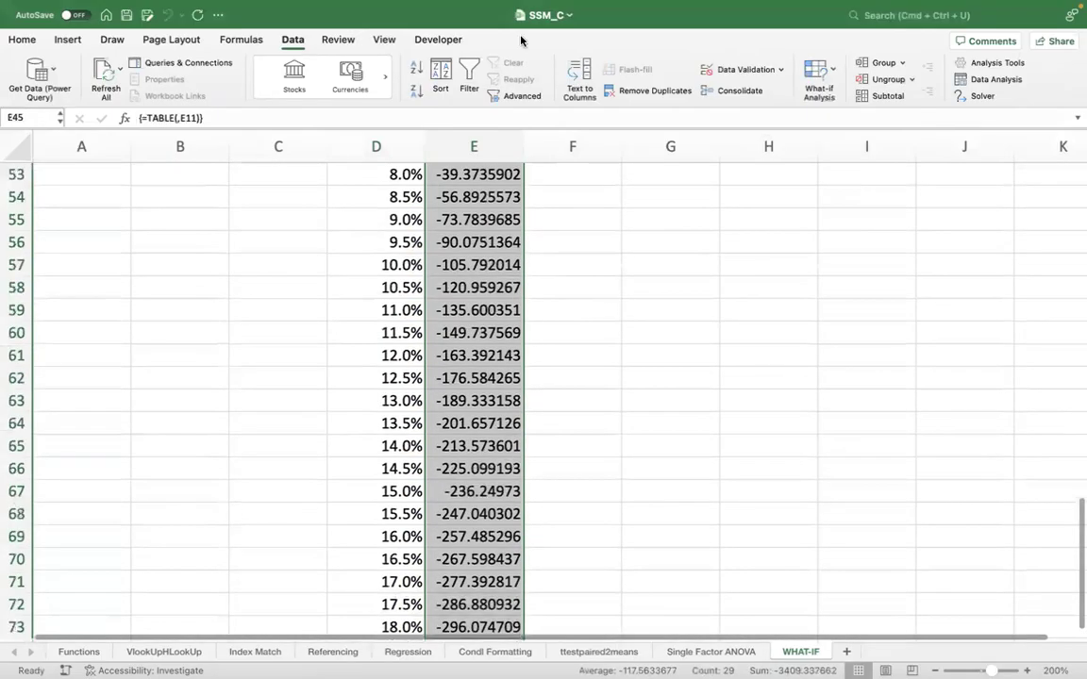
{"action": "left_click", "coordinate": [9, 42]}
{"action": "left_click", "coordinate": [10, 42]}
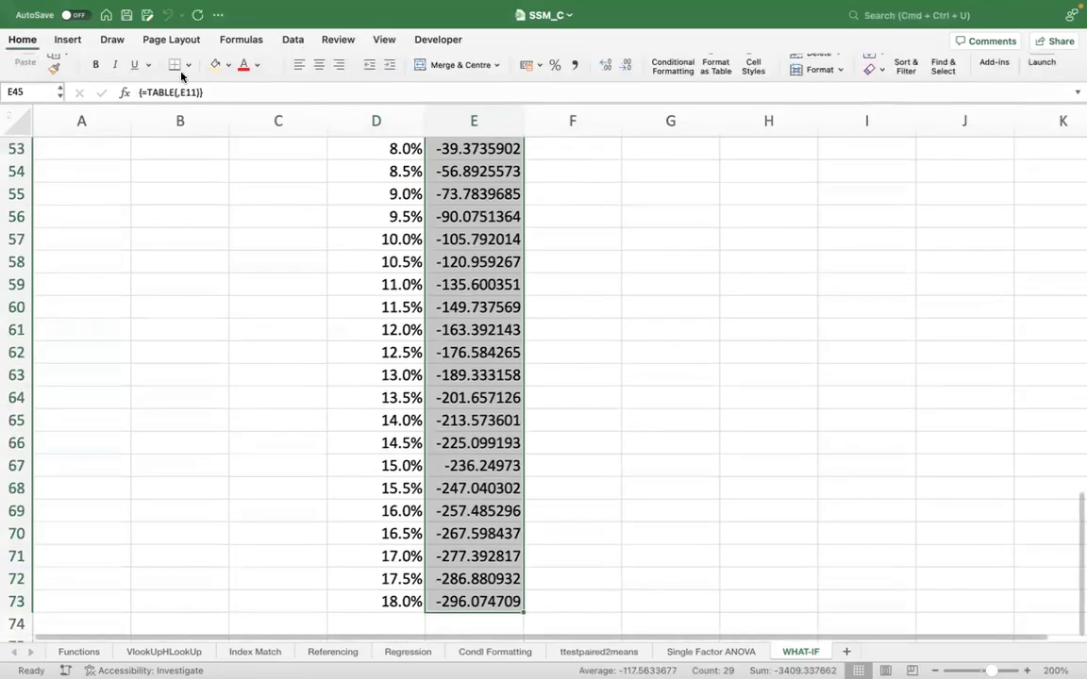
{"action": "key", "text": "super+y"}
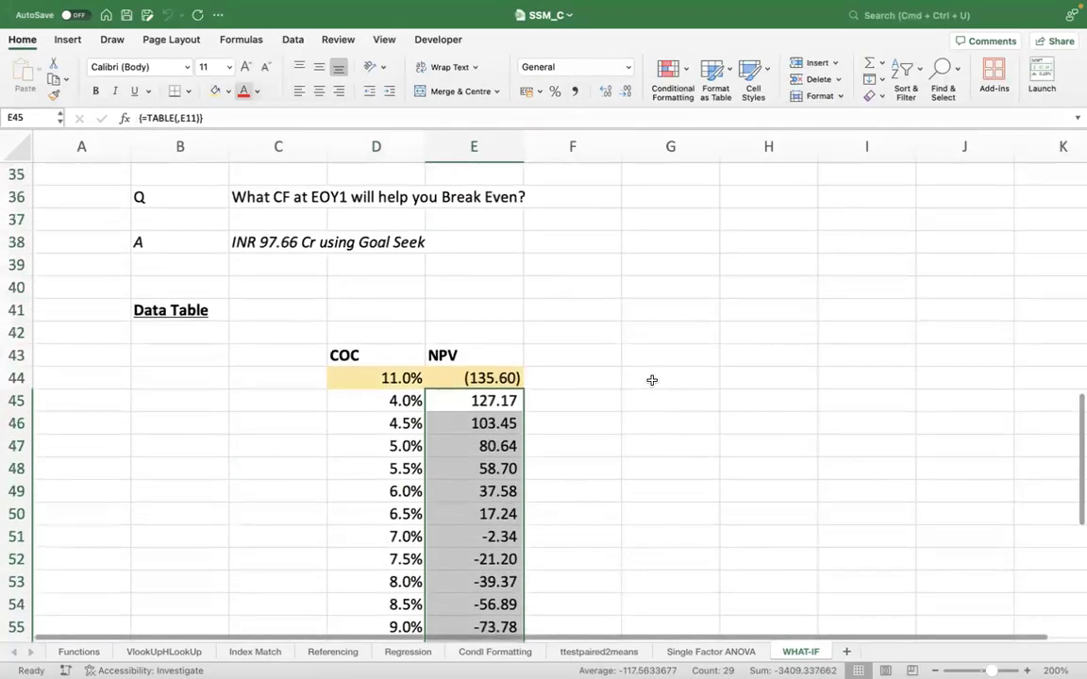
Review how NPV varies with COC by going through the data table rows from 4.0% to 15.0% and back.
{"action": "key", "text": "Left"}
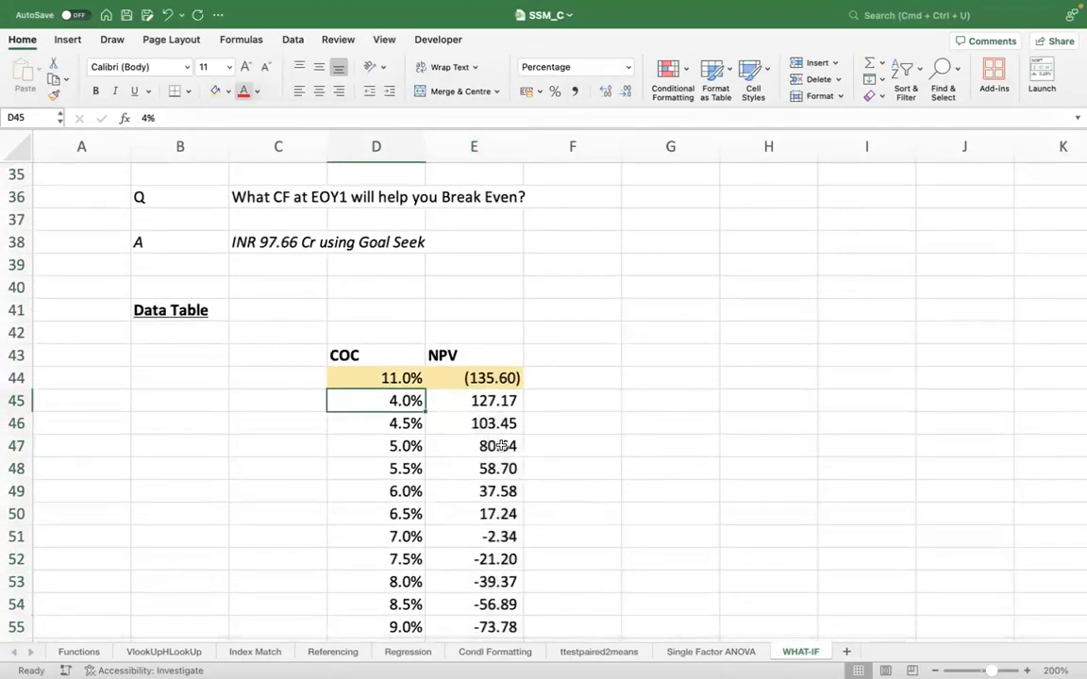
{"action": "key", "text": "Down"}
{"action": "key", "text": "Down"}
{"action": "key", "text": "Down"}
{"action": "key", "text": "Down"}
{"action": "key", "text": "Down"}
{"action": "key", "text": "Down"}
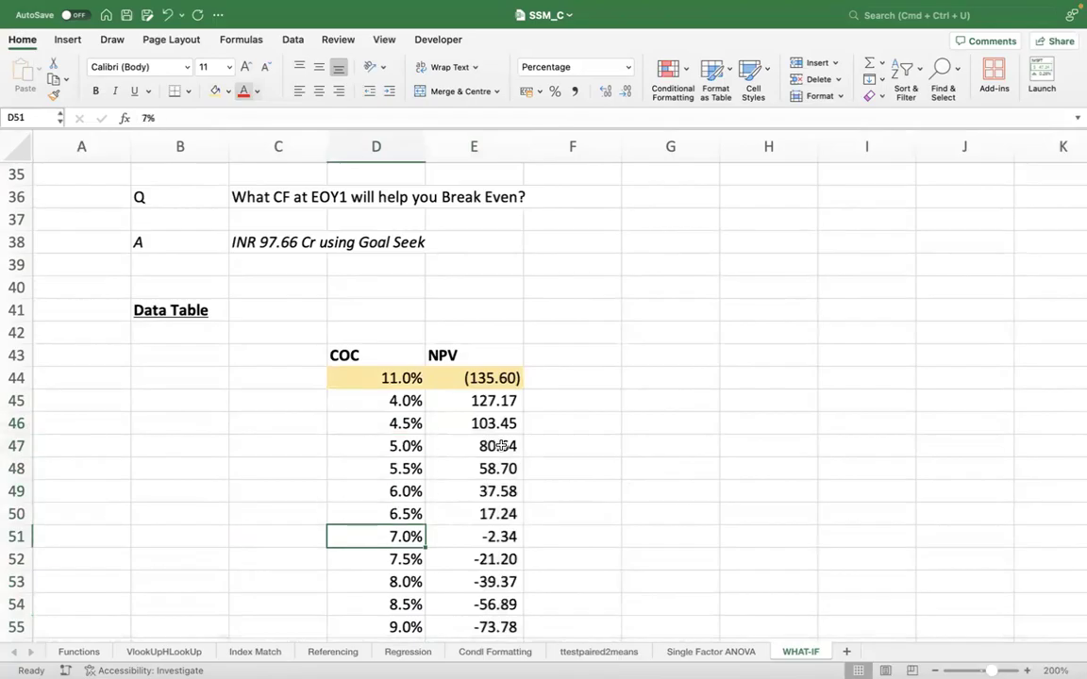
{"action": "key", "text": "Down"}
{"action": "key", "text": "Down"}
{"action": "key", "text": "Down"}
{"action": "key", "text": "Down"}
{"action": "key", "text": "Down"}
{"action": "key", "text": "Down"}
{"action": "key", "text": "Down"}
{"action": "key", "text": "Down"}
{"action": "key", "text": "Down"}
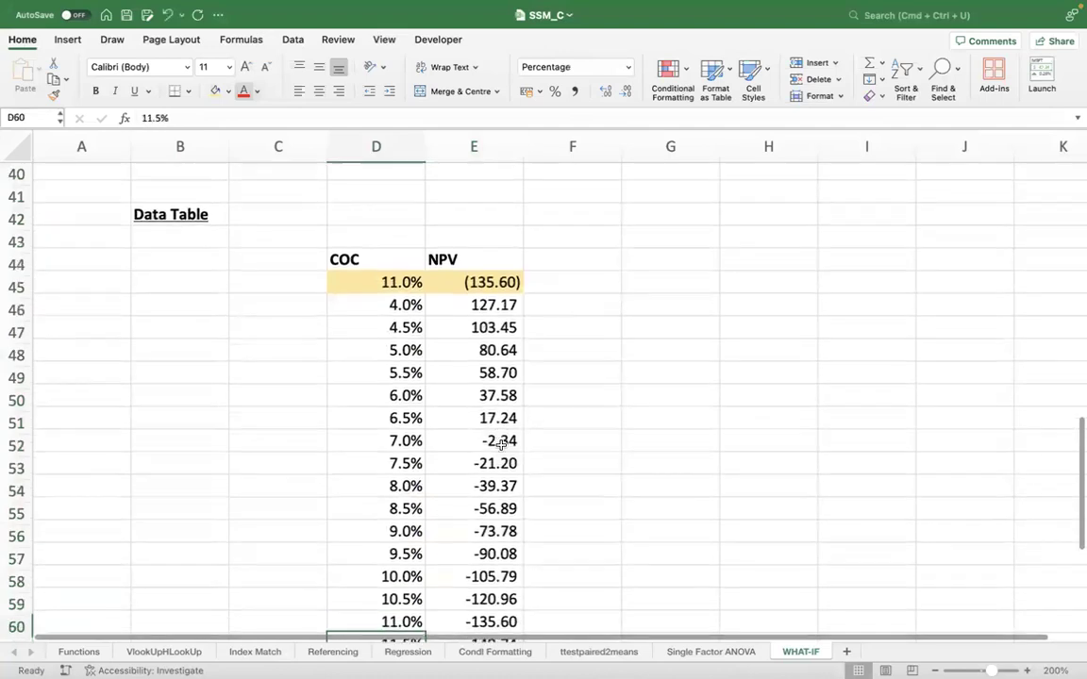
{"action": "key", "text": "Down"}
{"action": "key", "text": "Down"}
{"action": "key", "text": "Down"}
{"action": "key", "text": "Down"}
{"action": "key", "text": "Down"}
{"action": "key", "text": "Down"}
{"action": "key", "text": "Down"}
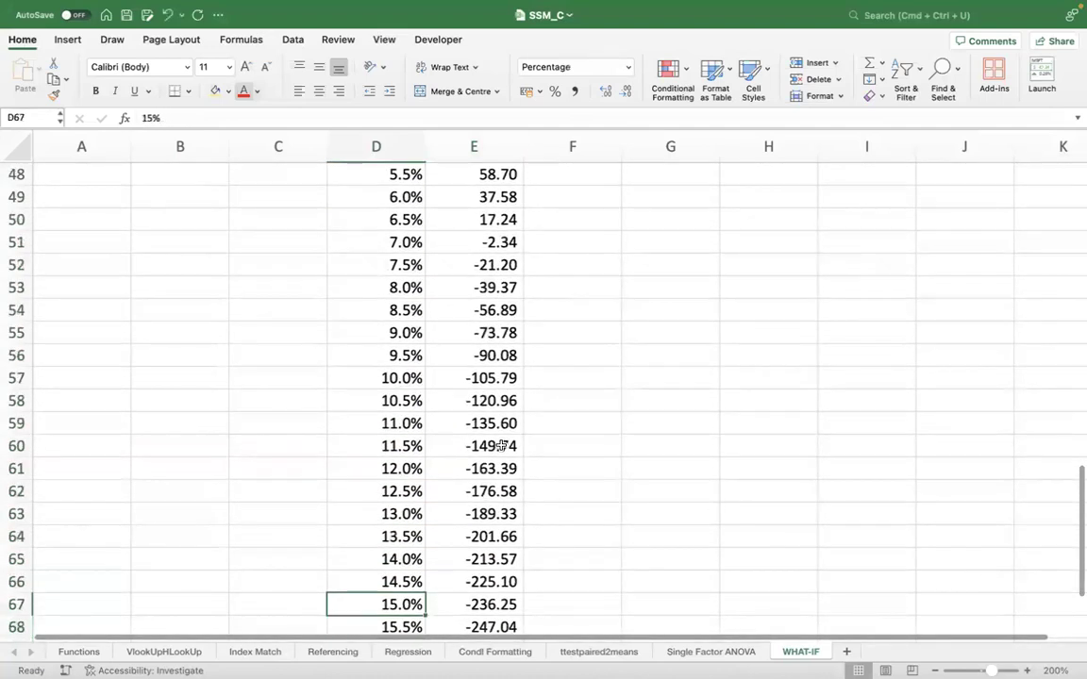
{"action": "key", "text": "Up"}
{"action": "key", "text": "Up"}
{"action": "key", "text": "Up"}
{"action": "key", "text": "Up"}
{"action": "key", "text": "Up"}
{"action": "key", "text": "Up"}
{"action": "key", "text": "Up"}
{"action": "key", "text": "Up"}
{"action": "key", "text": "Up"}
{"action": "key", "text": "Up"}
{"action": "key", "text": "Up"}
{"action": "key", "text": "Up"}
{"action": "key", "text": "Up"}
{"action": "key", "text": "Up"}
{"action": "key", "text": "Up"}
{"action": "key", "text": "Up"}
{"action": "key", "text": "Up"}
{"action": "key", "text": "Up"}
{"action": "key", "text": "Up"}
{"action": "key", "text": "Up"}
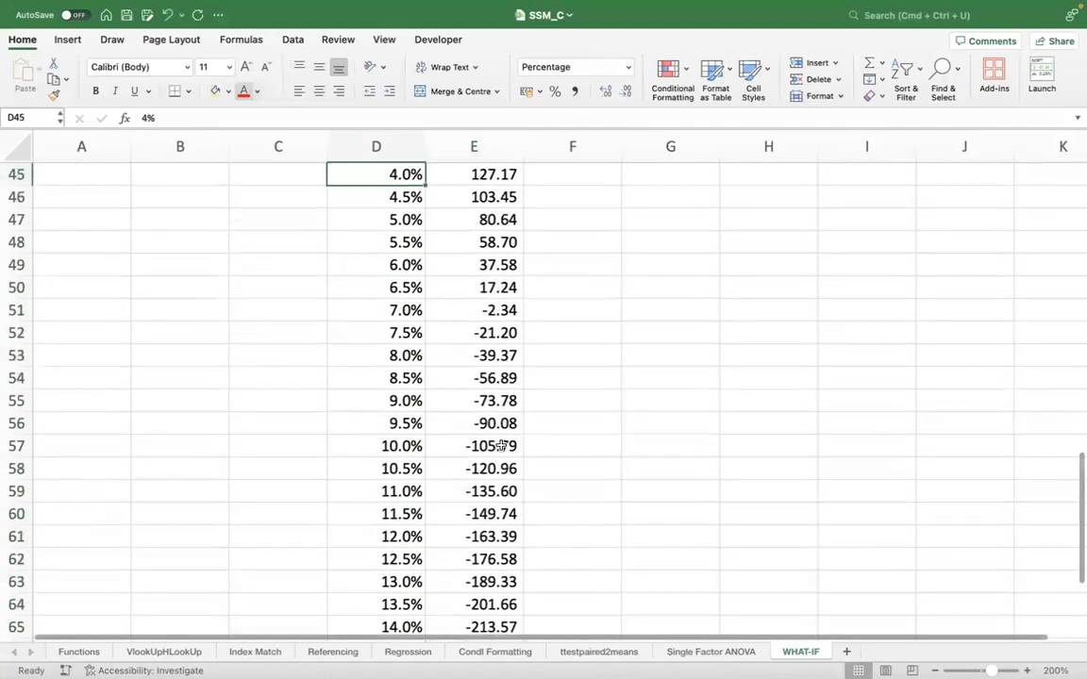
{"action": "key", "text": "Up"}
{"action": "key", "text": "Up"}
{"action": "key", "text": "Up"}
Insert a clustered column chart of NPV against COC from the data table range D45:E73.
{"action": "key", "text": "Down"}
{"action": "key", "text": "Down"}
{"action": "key", "text": "Down"}
{"action": "key", "text": "shift+Right"}
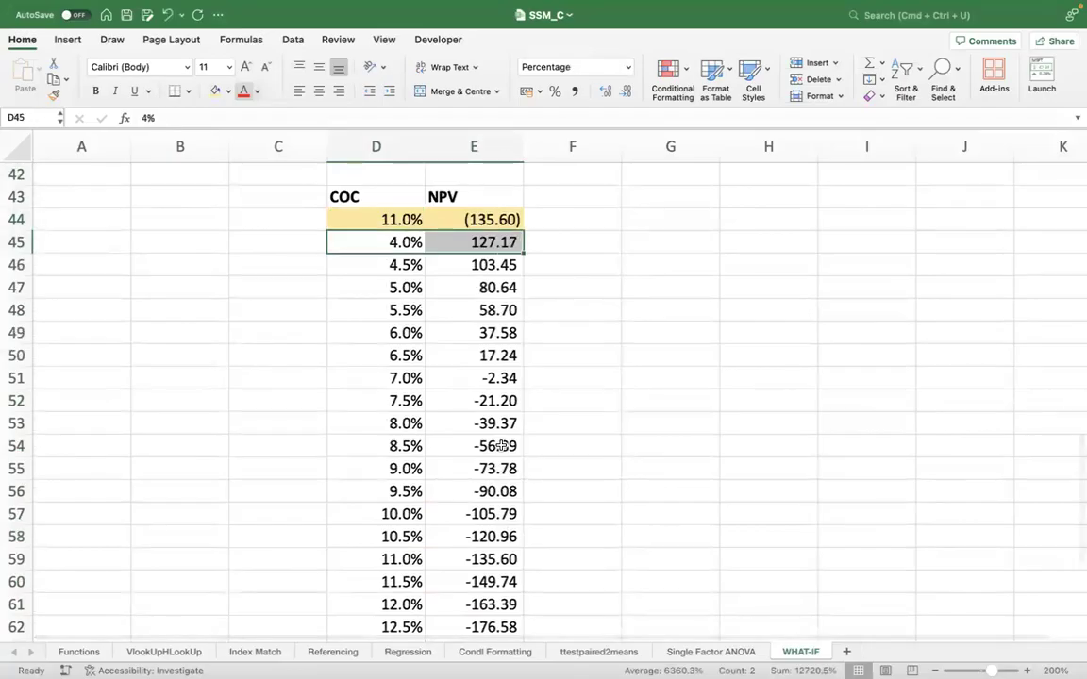
{"action": "key", "text": "super+shift+Down"}
{"action": "left_click", "coordinate": [59, 40]}
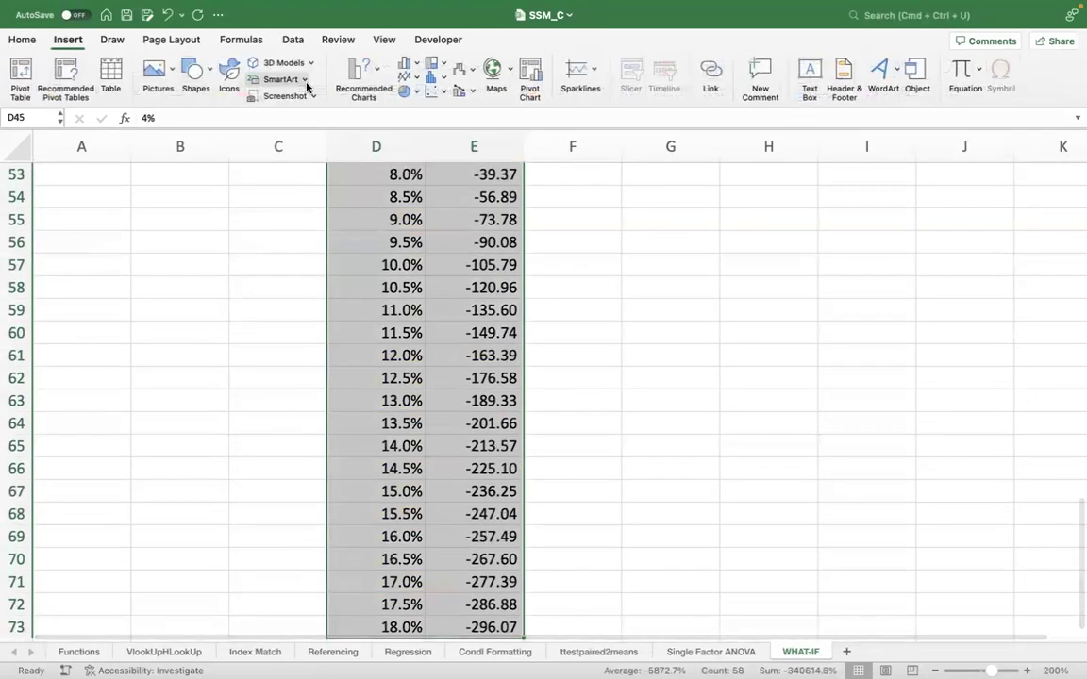
{"action": "left_click", "coordinate": [366, 81]}
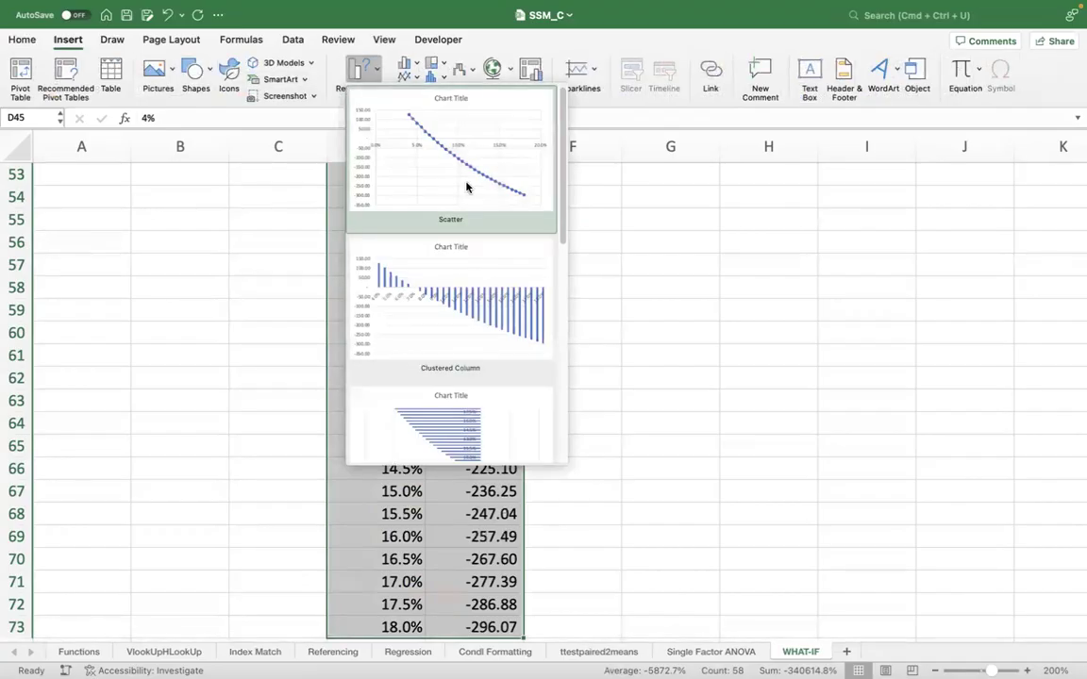
{"action": "left_click", "coordinate": [454, 340]}
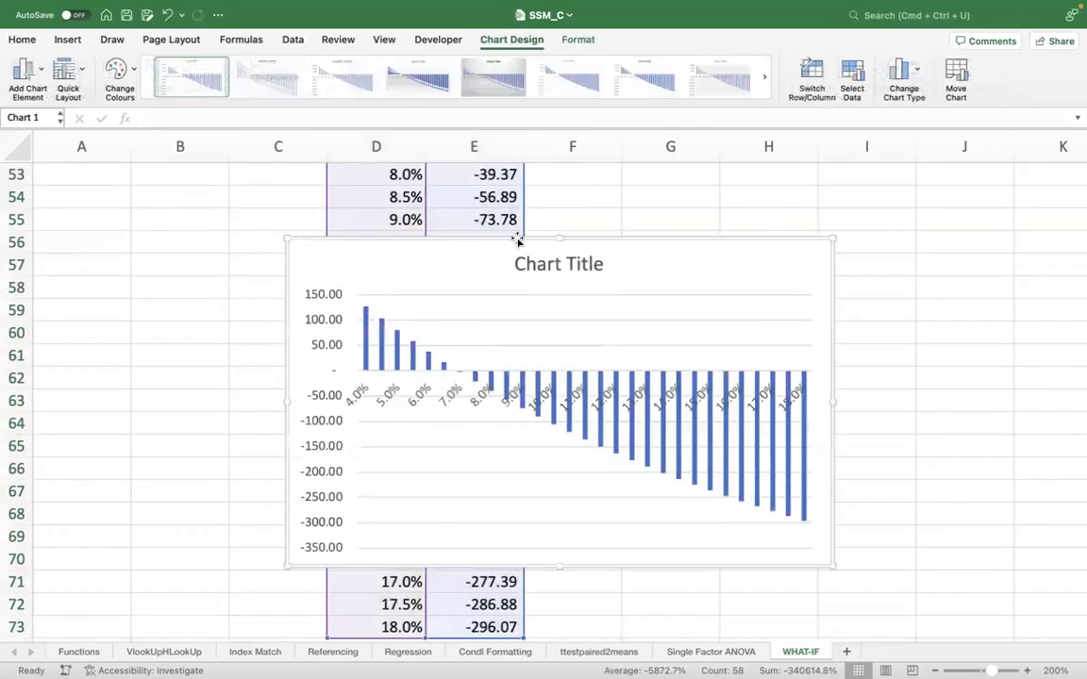
Move the chart beside the data table so it covers columns F to K, starting at row 54.
{"action": "left_click_drag", "start_coordinate": [454, 248], "coordinate": [737, 213]}
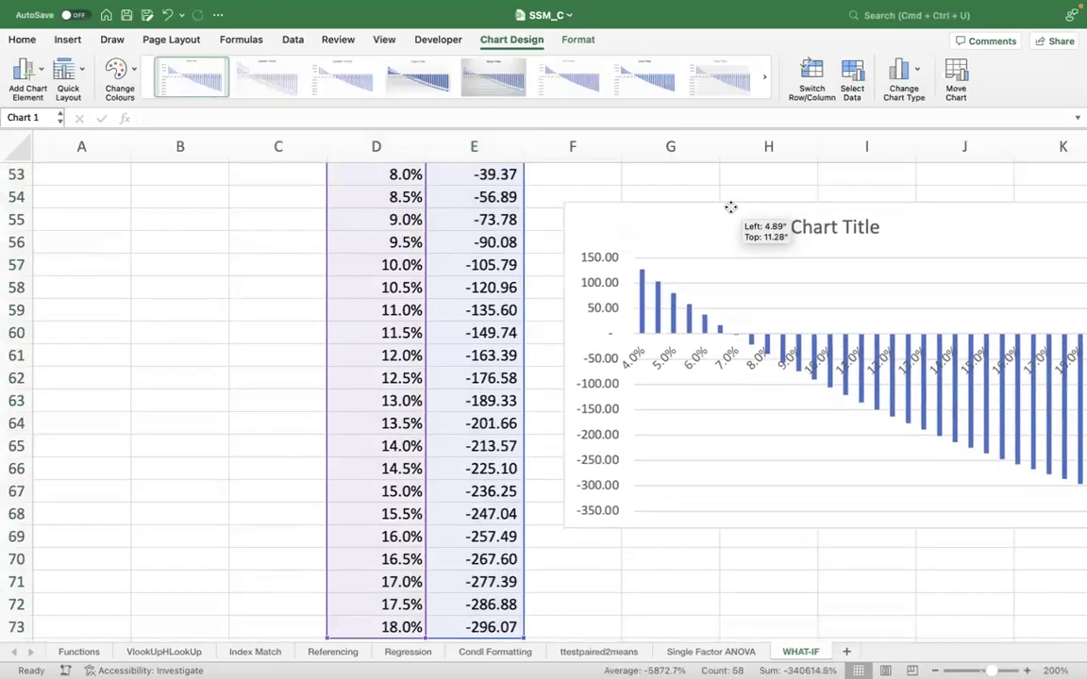
{"action": "left_click_drag", "start_coordinate": [730, 207], "coordinate": [730, 206]}
{"action": "scroll", "coordinate": [777, 611], "scroll_direction": "right", "scroll_amount": 5}
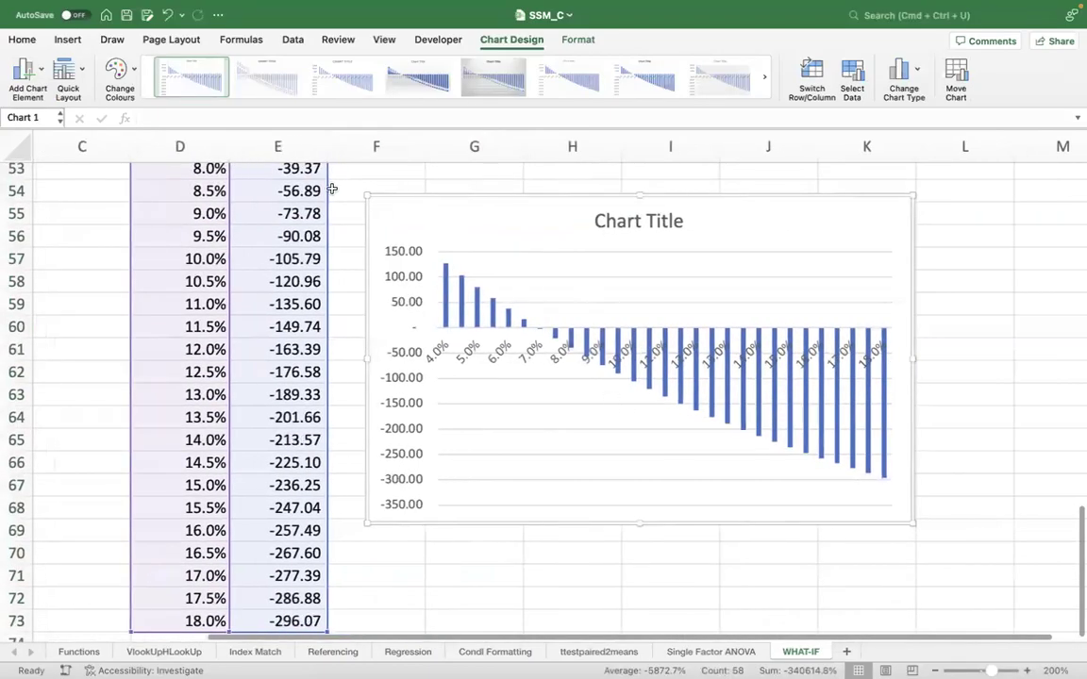
Try out various preset chart styles on the NPV column chart.
{"action": "left_click", "coordinate": [267, 78]}
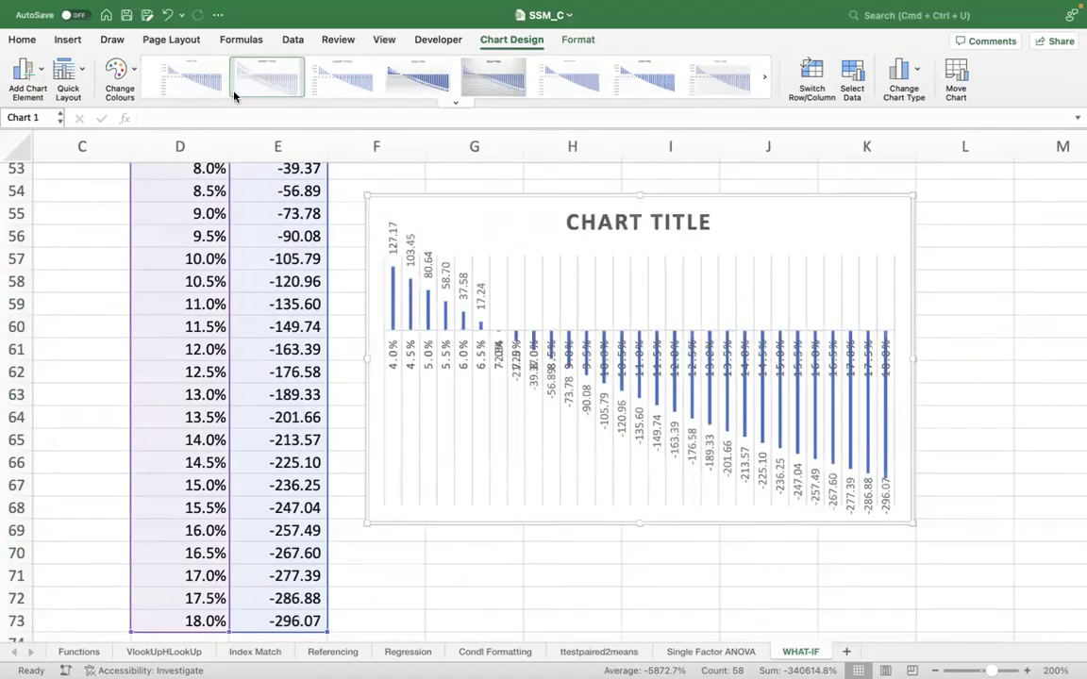
{"action": "left_click", "coordinate": [176, 80]}
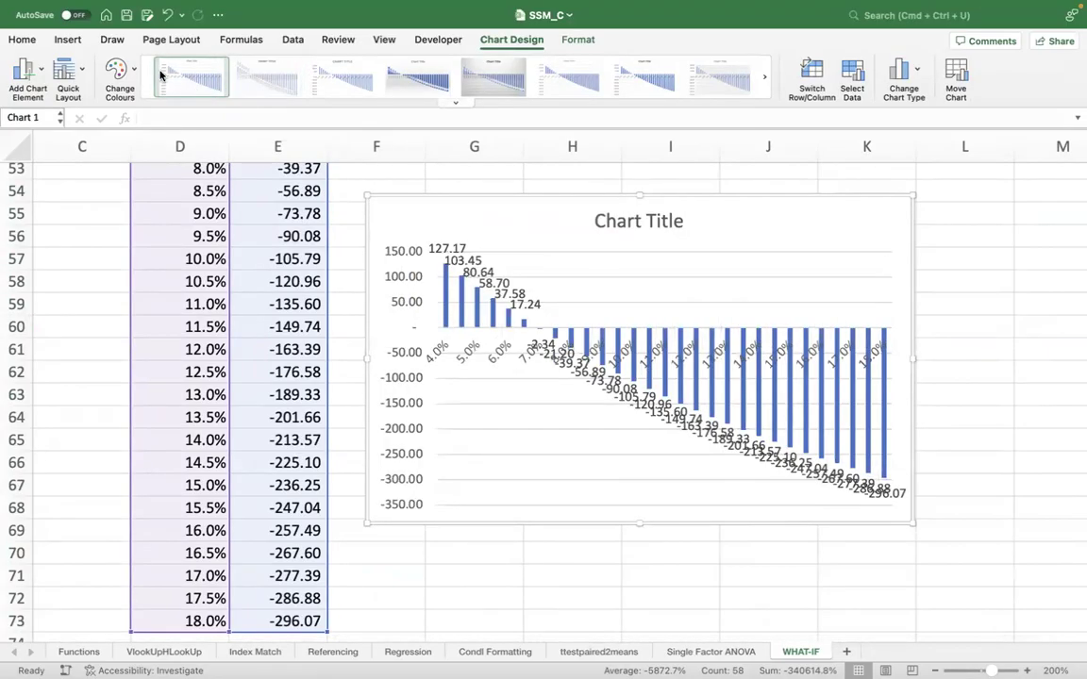
{"action": "left_click", "coordinate": [244, 76]}
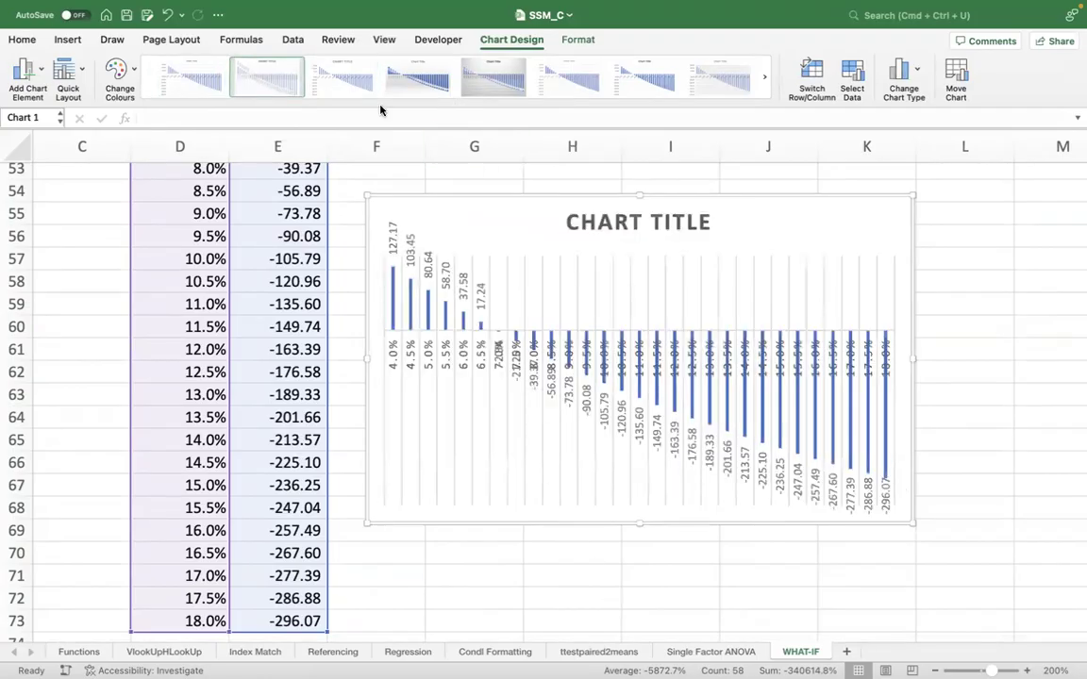
{"action": "left_click", "coordinate": [347, 77]}
{"action": "left_click", "coordinate": [408, 82]}
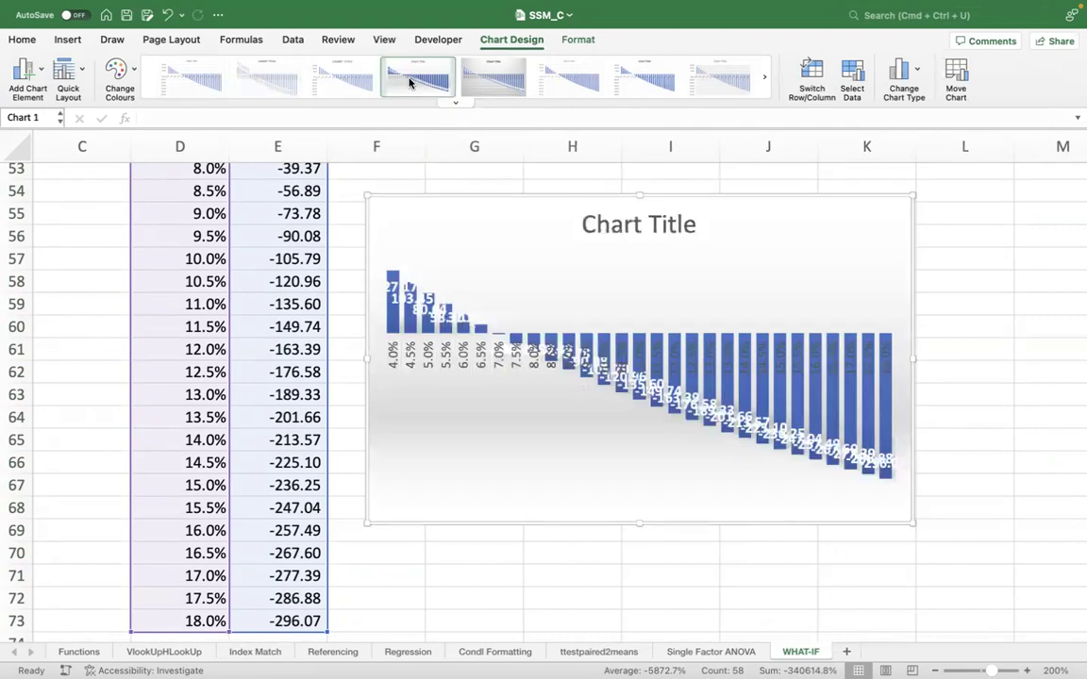
{"action": "left_click", "coordinate": [478, 83]}
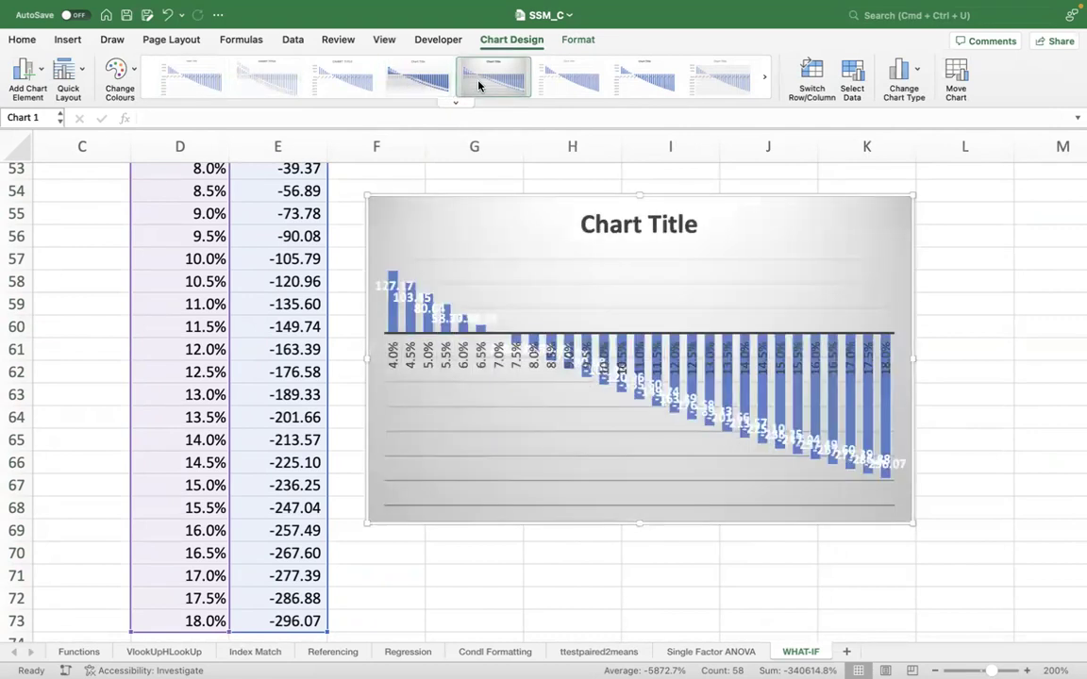
{"action": "left_click", "coordinate": [547, 92]}
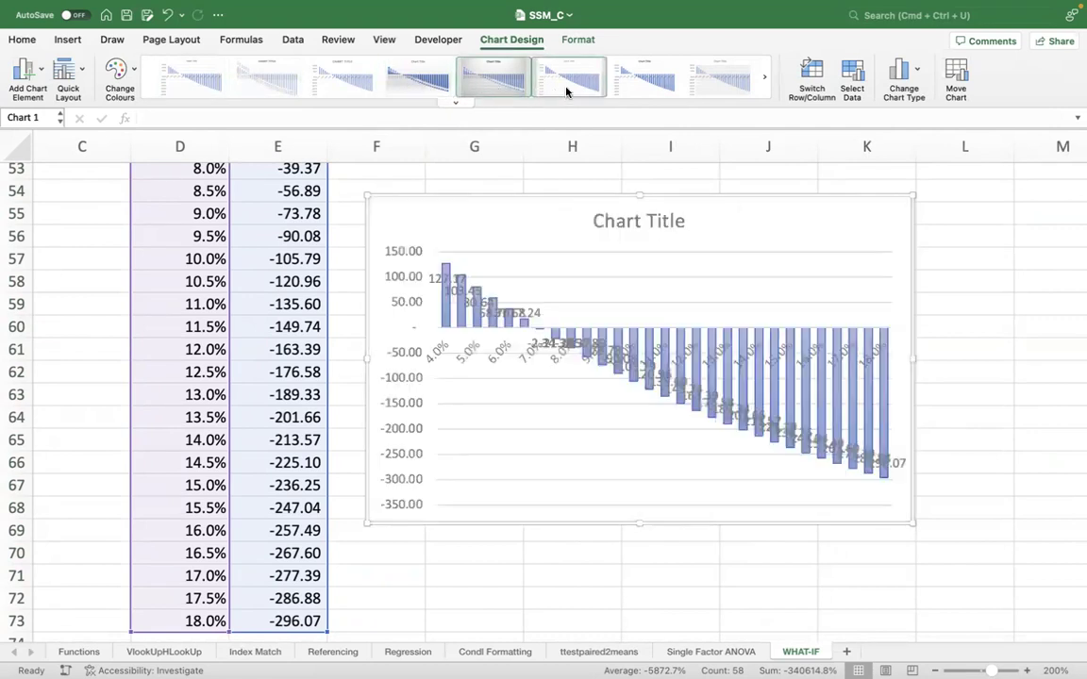
{"action": "left_click", "coordinate": [651, 94]}
{"action": "left_click", "coordinate": [717, 90]}
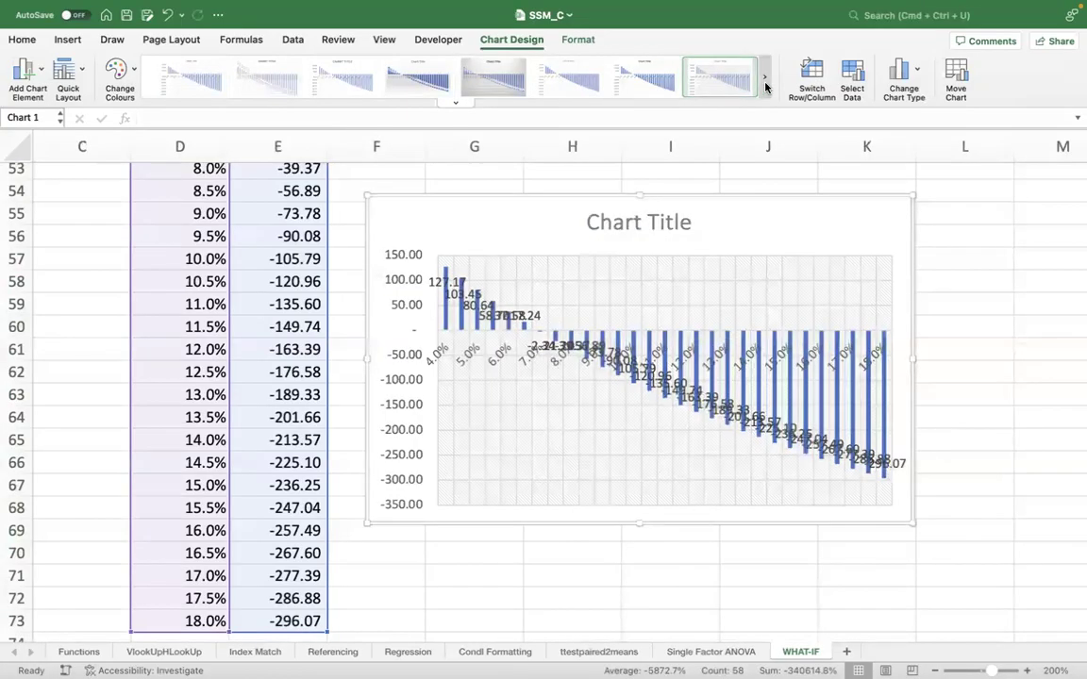
{"action": "left_click", "coordinate": [765, 83]}
{"action": "left_click", "coordinate": [233, 98]}
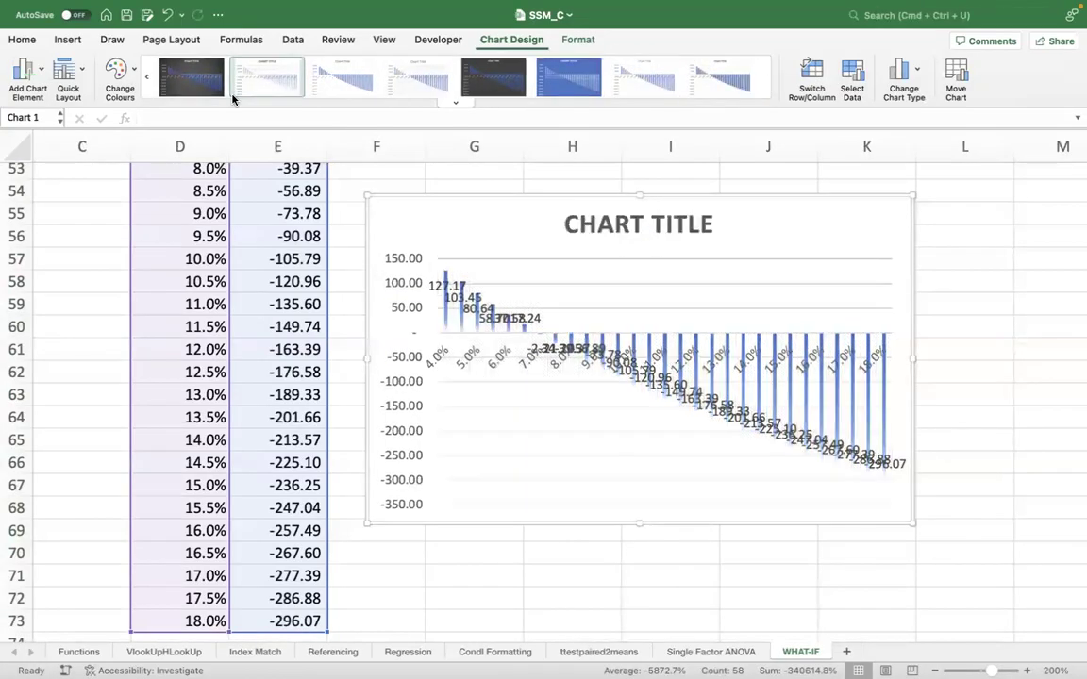
{"action": "left_click", "coordinate": [360, 90]}
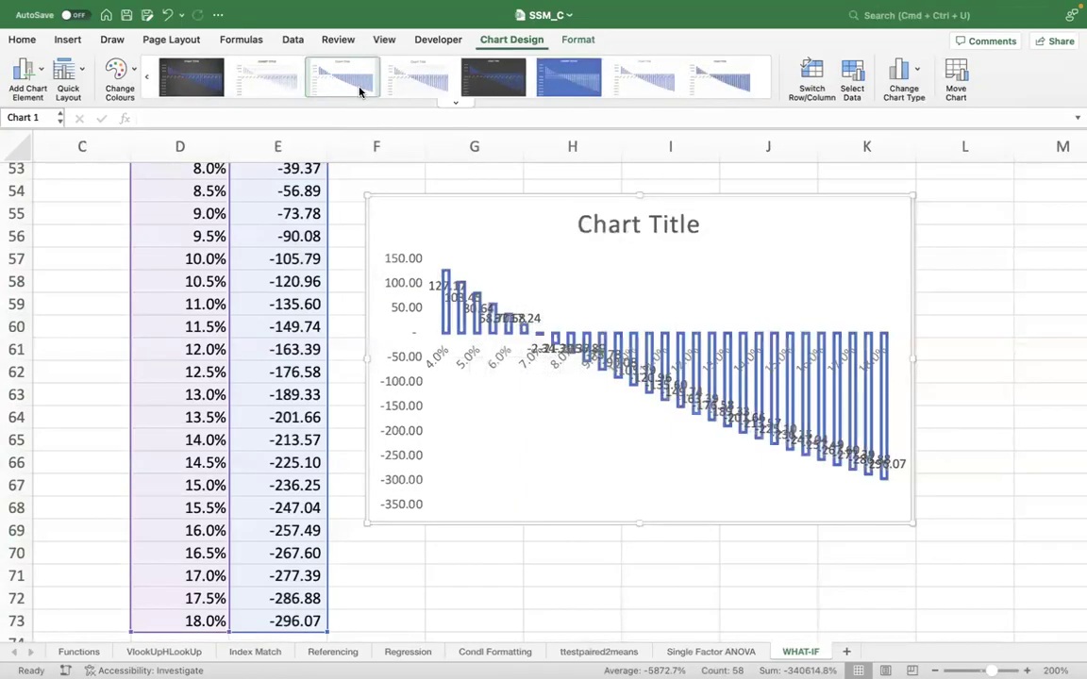
{"action": "left_click", "coordinate": [440, 87]}
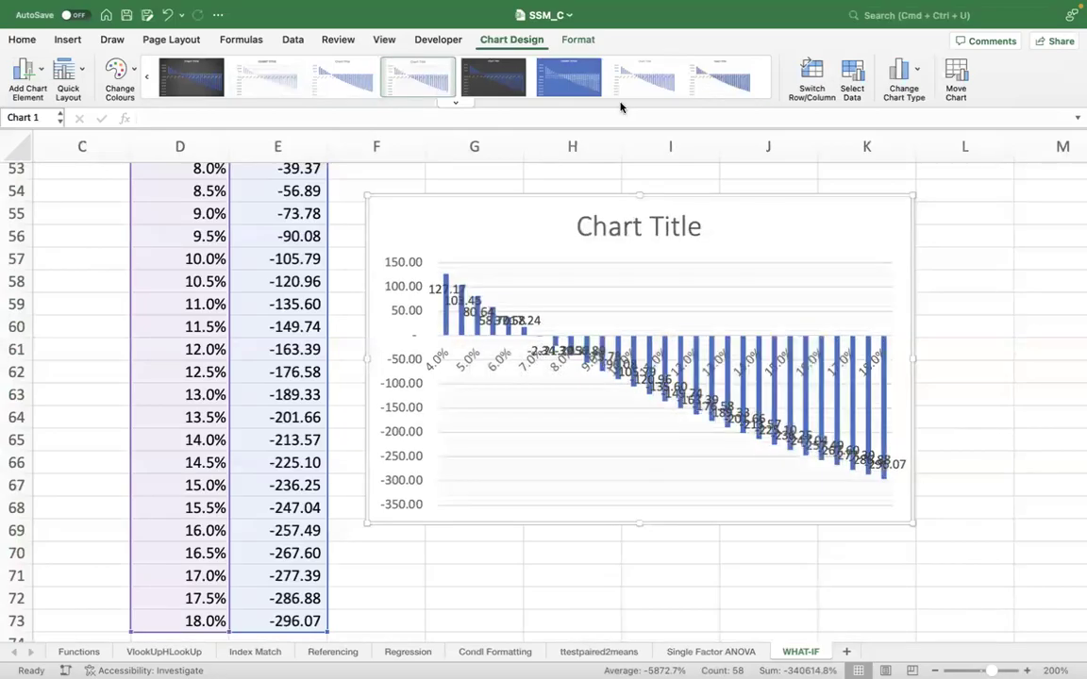
{"action": "left_click", "coordinate": [147, 80]}
{"action": "left_click", "coordinate": [190, 77]}
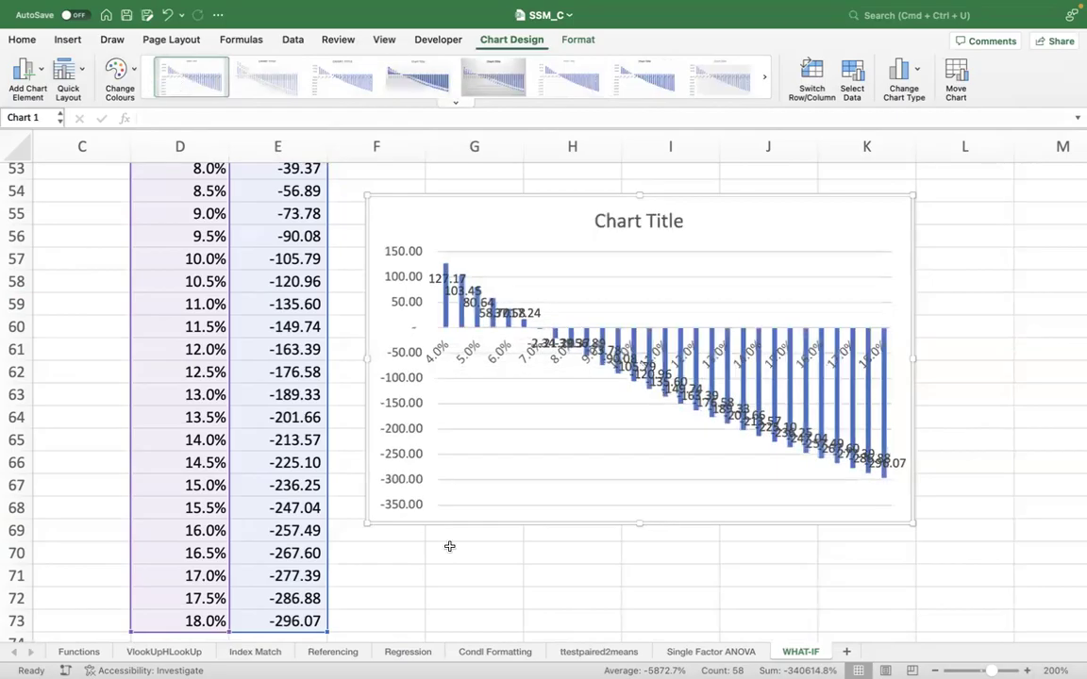
Apply the chart style with vertical data labels and gridlines, and enlarge the chart to span columns F to M and rows 53 to 72.
{"action": "left_click", "coordinate": [269, 76]}
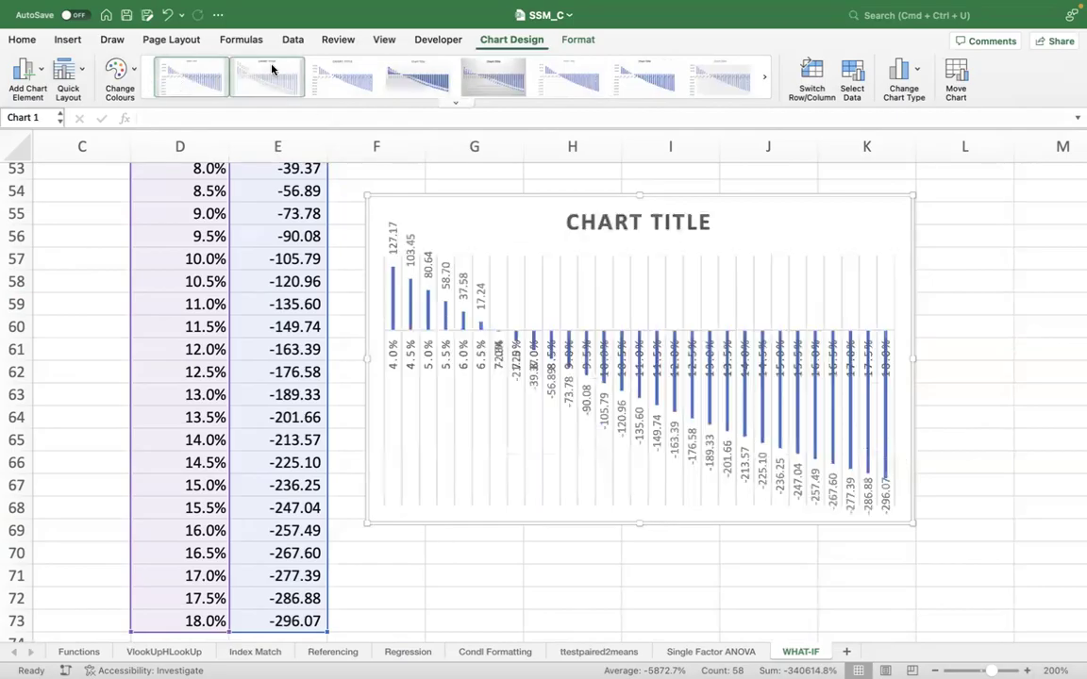
{"action": "left_click", "coordinate": [586, 627]}
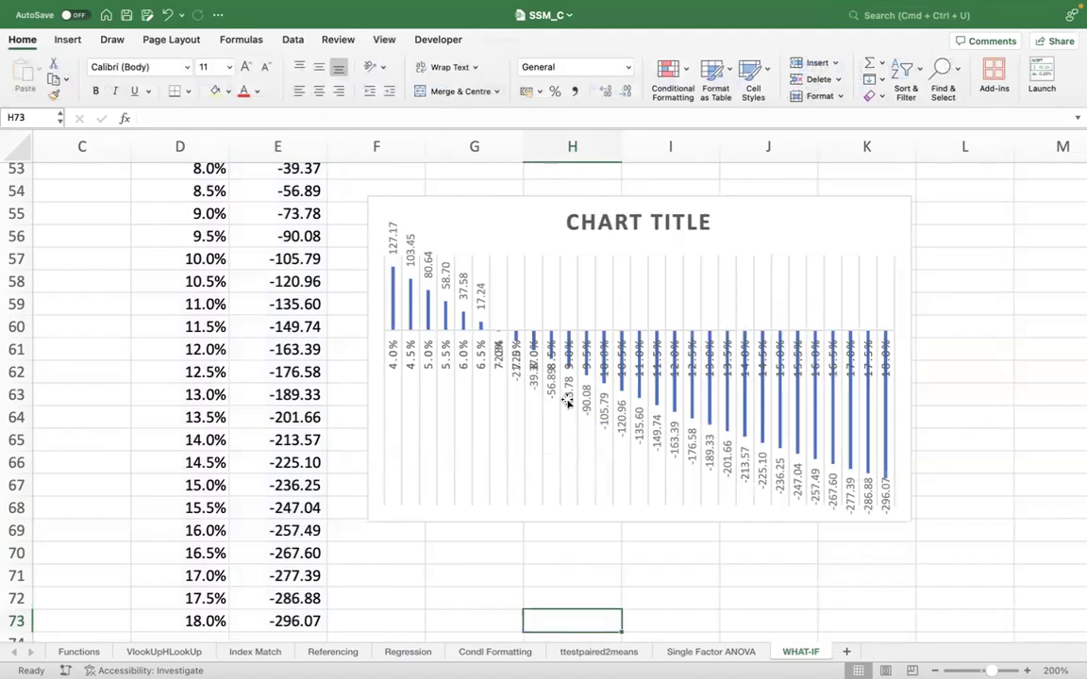
{"action": "left_click", "coordinate": [909, 316]}
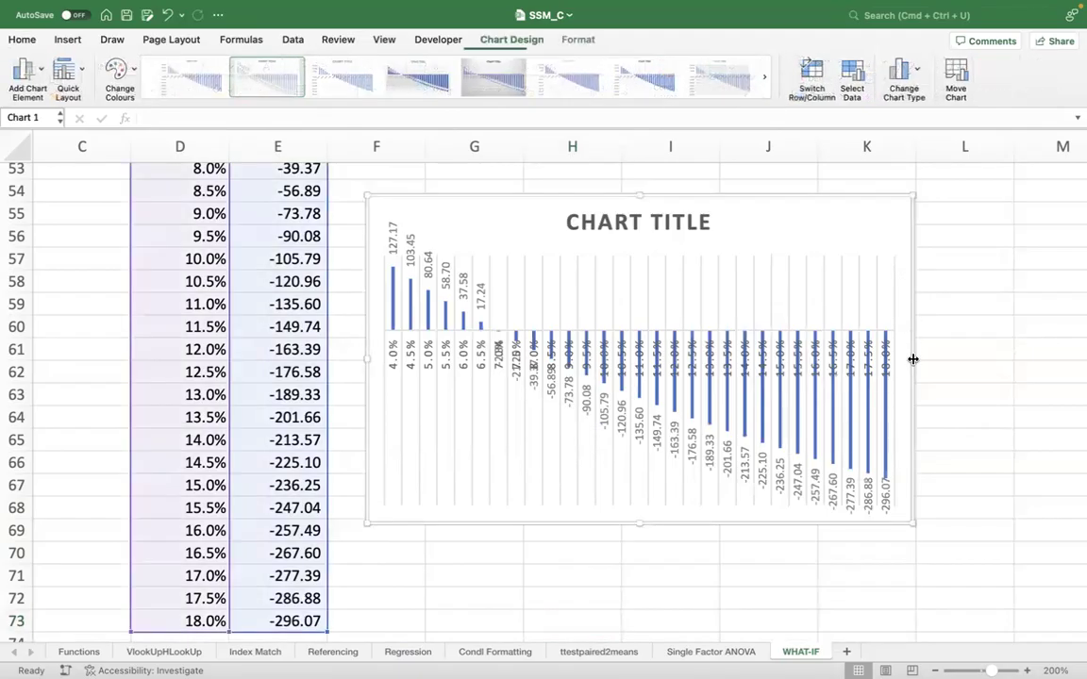
{"action": "left_click_drag", "start_coordinate": [912, 359], "coordinate": [1033, 368]}
{"action": "scroll", "coordinate": [890, 557], "scroll_direction": "right", "scroll_amount": 4}
{"action": "scroll", "coordinate": [890, 556], "scroll_direction": "up", "scroll_amount": 1}
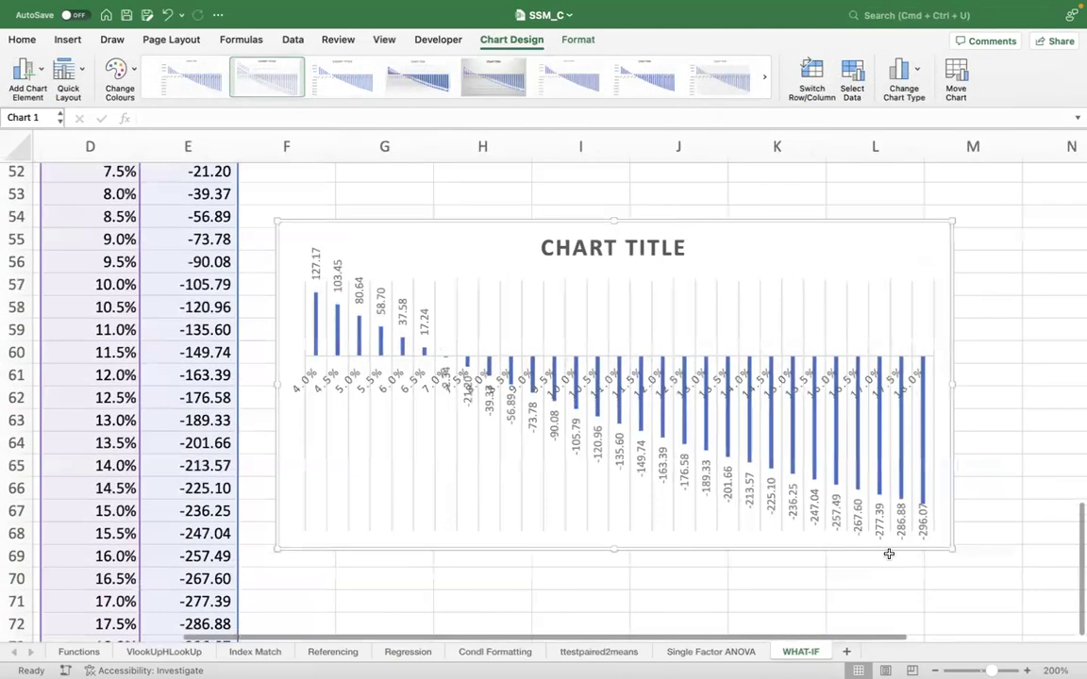
{"action": "left_click_drag", "start_coordinate": [862, 378], "coordinate": [958, 375]}
{"action": "left_click_drag", "start_coordinate": [573, 216], "coordinate": [566, 176]}
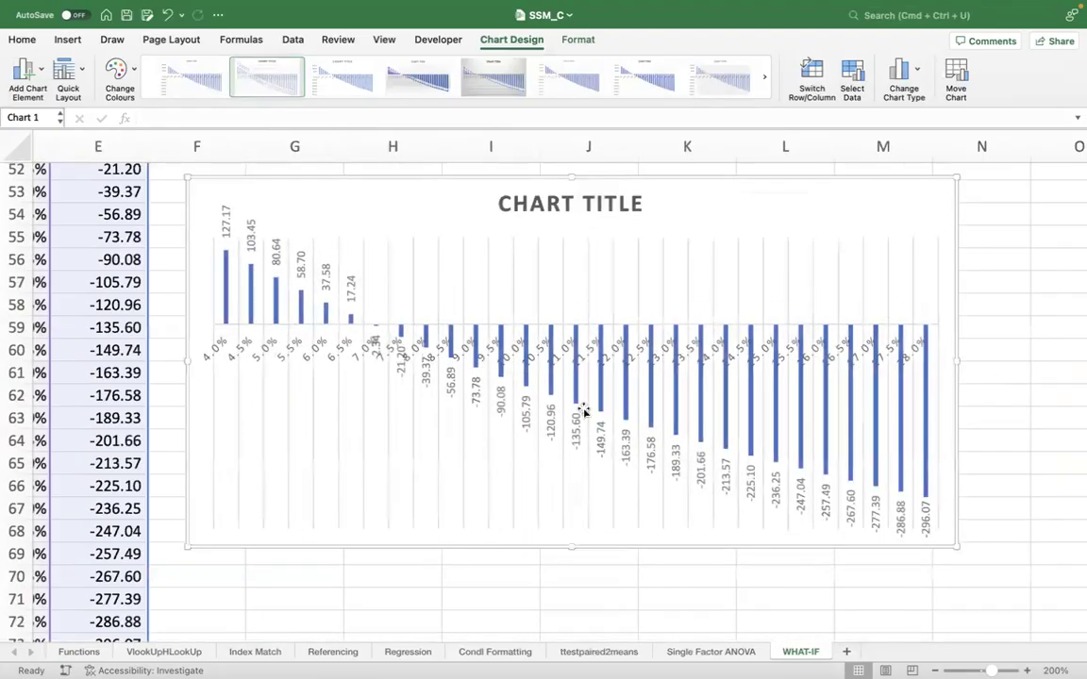
{"action": "left_click_drag", "start_coordinate": [570, 547], "coordinate": [570, 620]}
{"action": "left_click", "coordinate": [964, 416]}
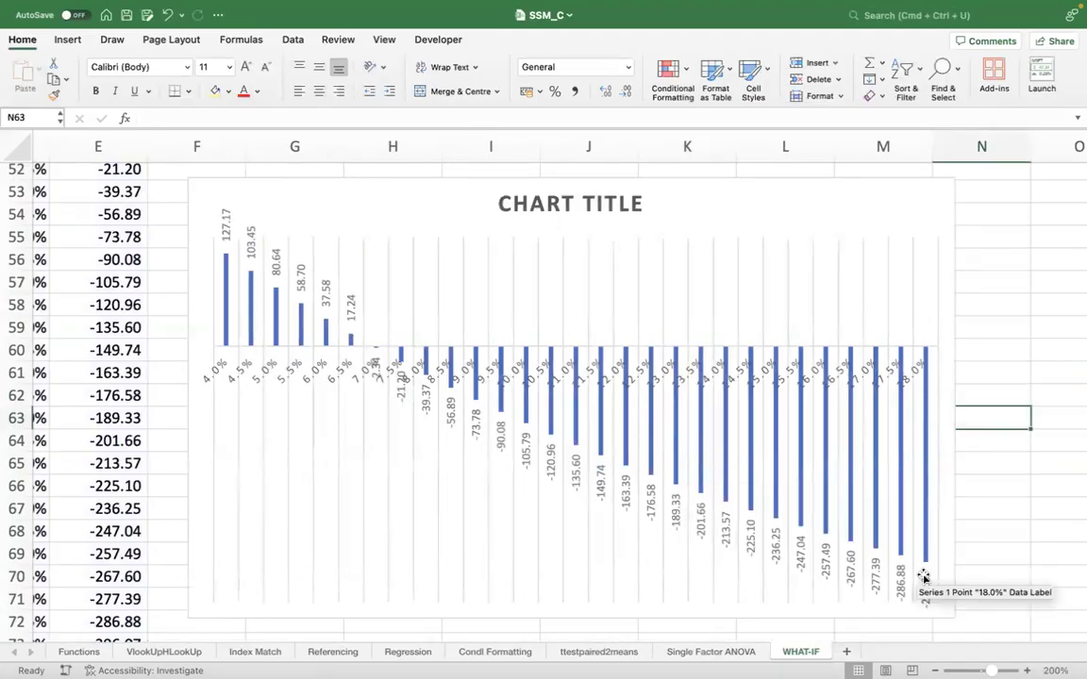
Highlight the break-even rows D50:E51 of the data table with a light orange fill and red font.
{"action": "scroll", "coordinate": [258, 471], "scroll_direction": "left", "scroll_amount": 5}
{"action": "scroll", "coordinate": [340, 425], "scroll_direction": "up", "scroll_amount": 5}
{"action": "scroll", "coordinate": [340, 425], "scroll_direction": "left", "scroll_amount": 1}
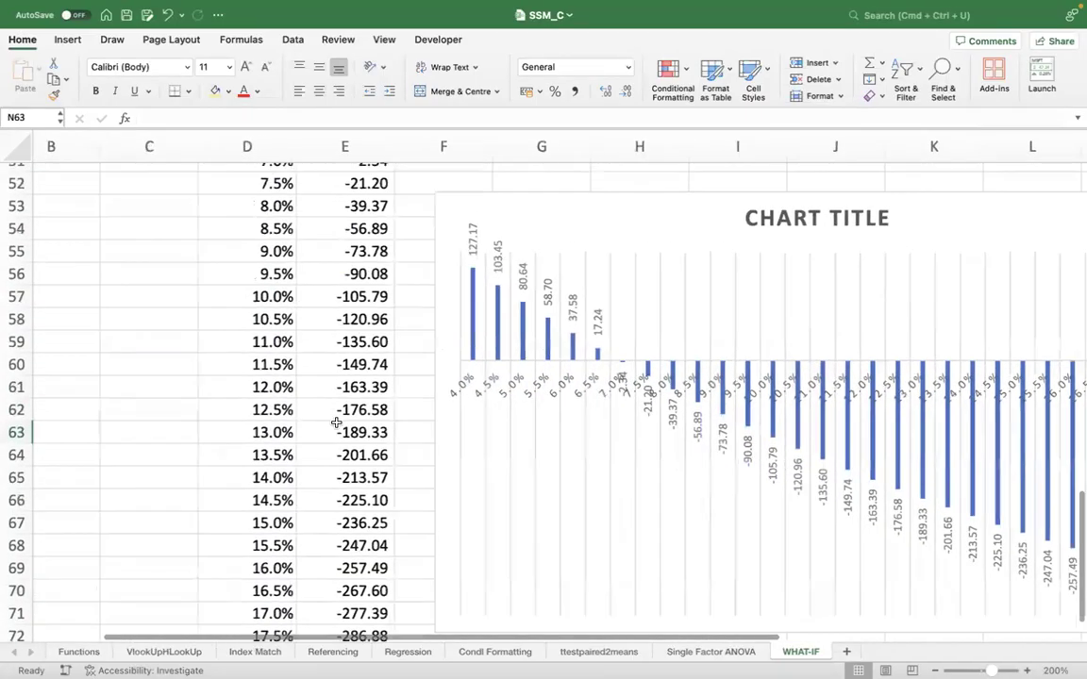
{"action": "left_click_drag", "start_coordinate": [242, 309], "coordinate": [358, 328]}
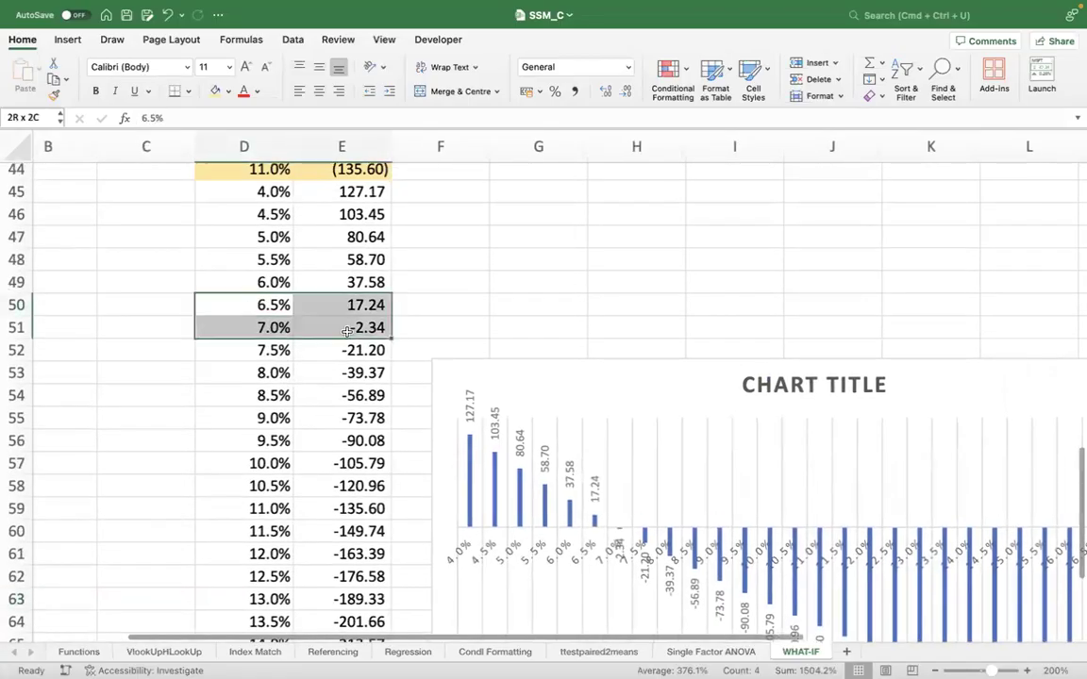
{"action": "left_click", "coordinate": [229, 94]}
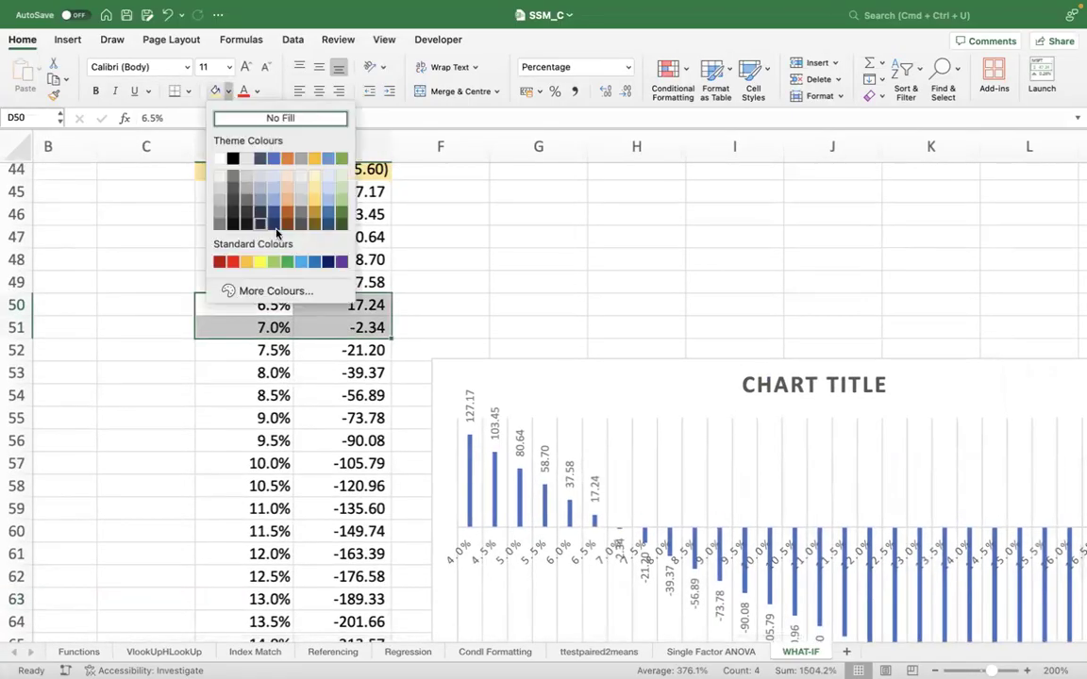
{"action": "left_click", "coordinate": [290, 174]}
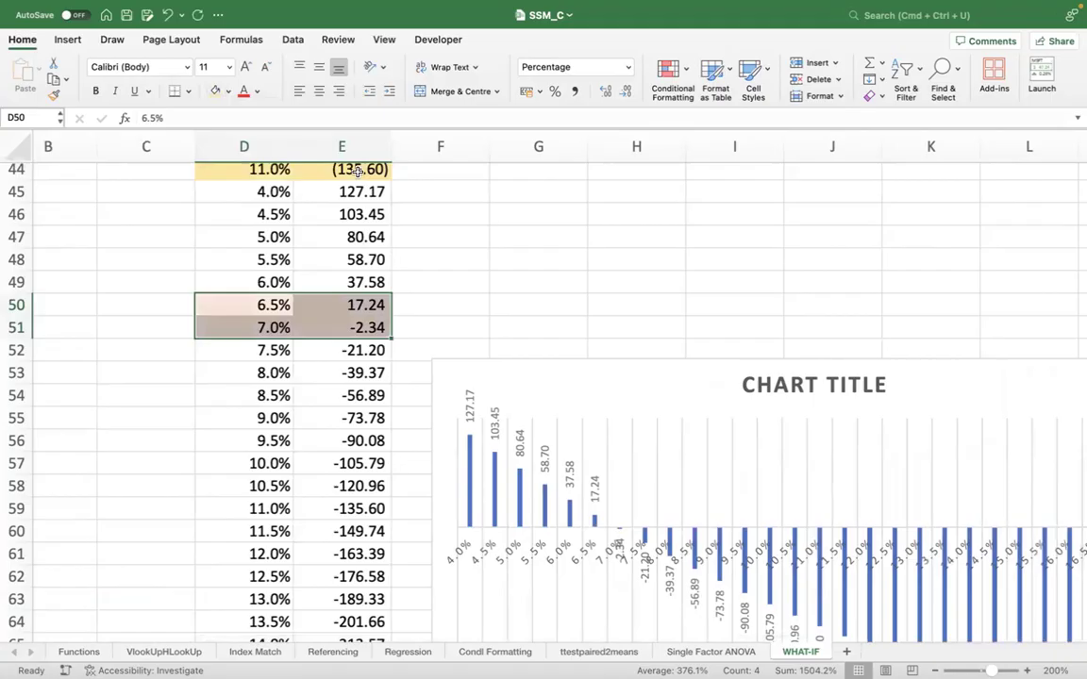
{"action": "left_click", "coordinate": [243, 91]}
{"action": "left_click", "coordinate": [608, 281]}
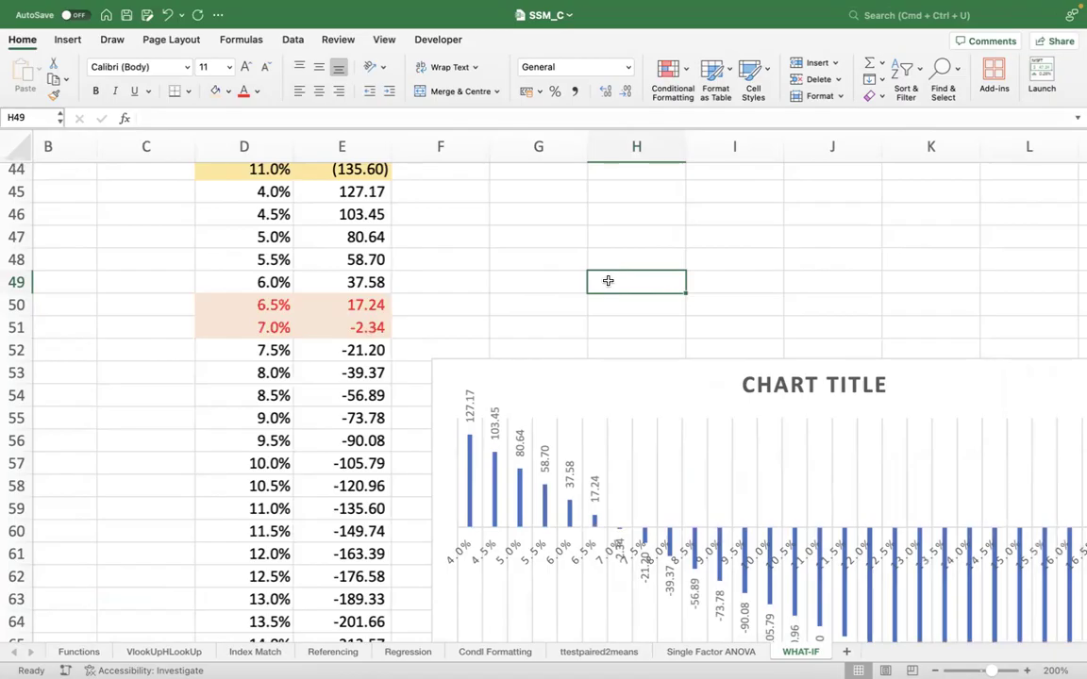
Copy the yearly cash flows D16:D25 and paste their values and number formatting starting at G39.
{"action": "scroll", "coordinate": [618, 283], "scroll_direction": "up", "scroll_amount": 12}
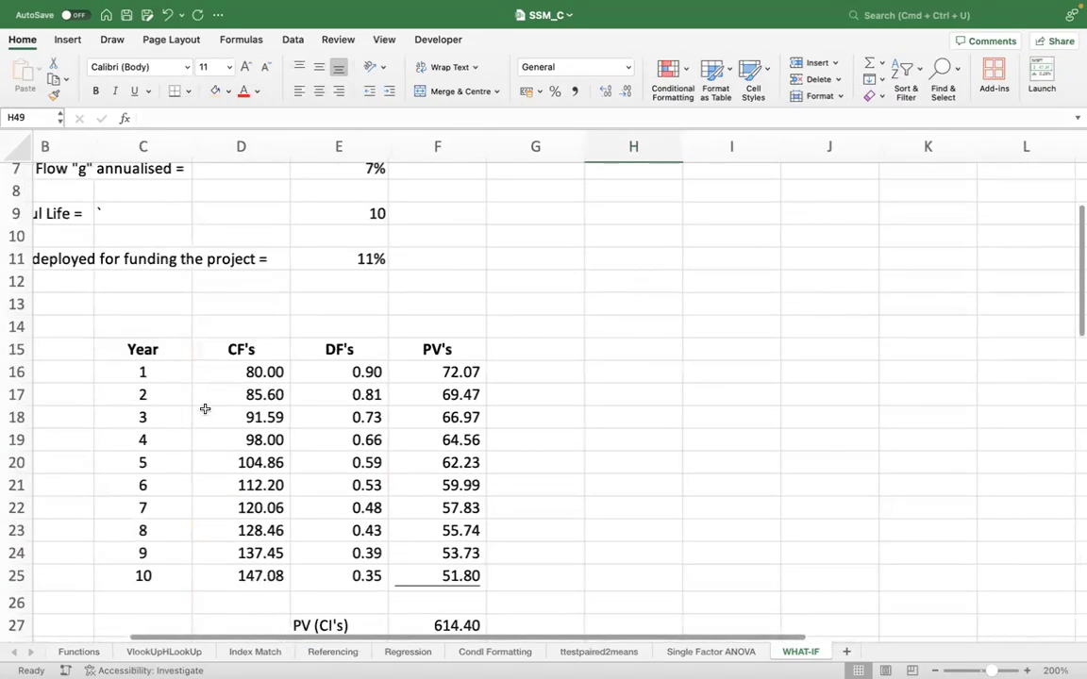
{"action": "left_click_drag", "start_coordinate": [235, 372], "coordinate": [216, 574]}
{"action": "key", "text": "cmd+c"}
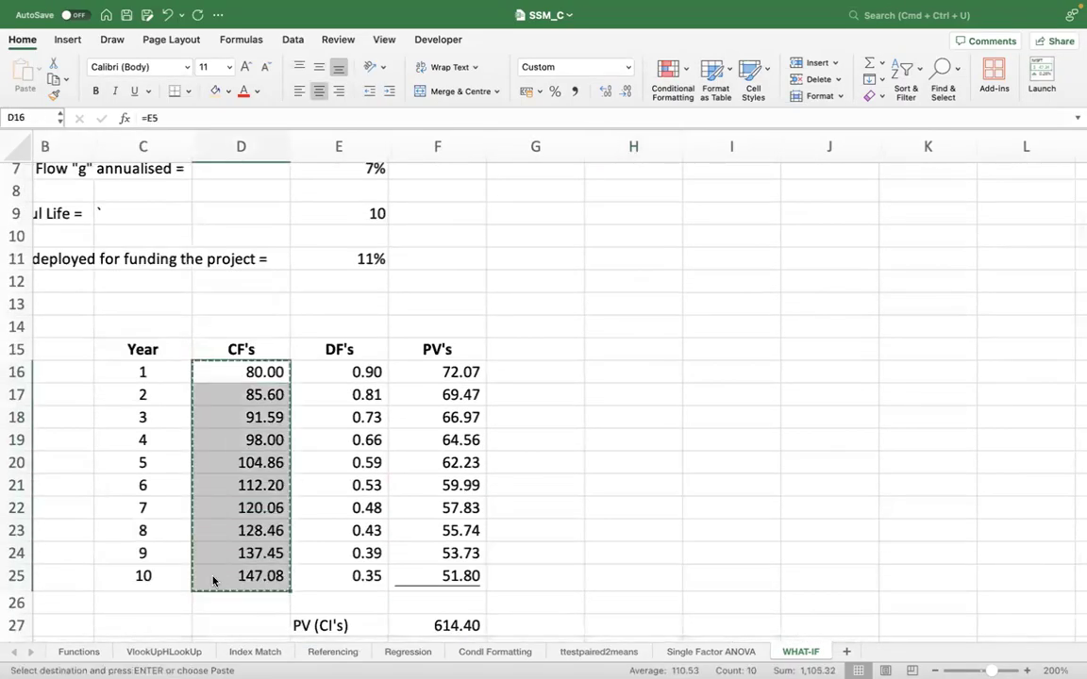
{"action": "scroll", "coordinate": [481, 437], "scroll_direction": "down", "scroll_amount": 9}
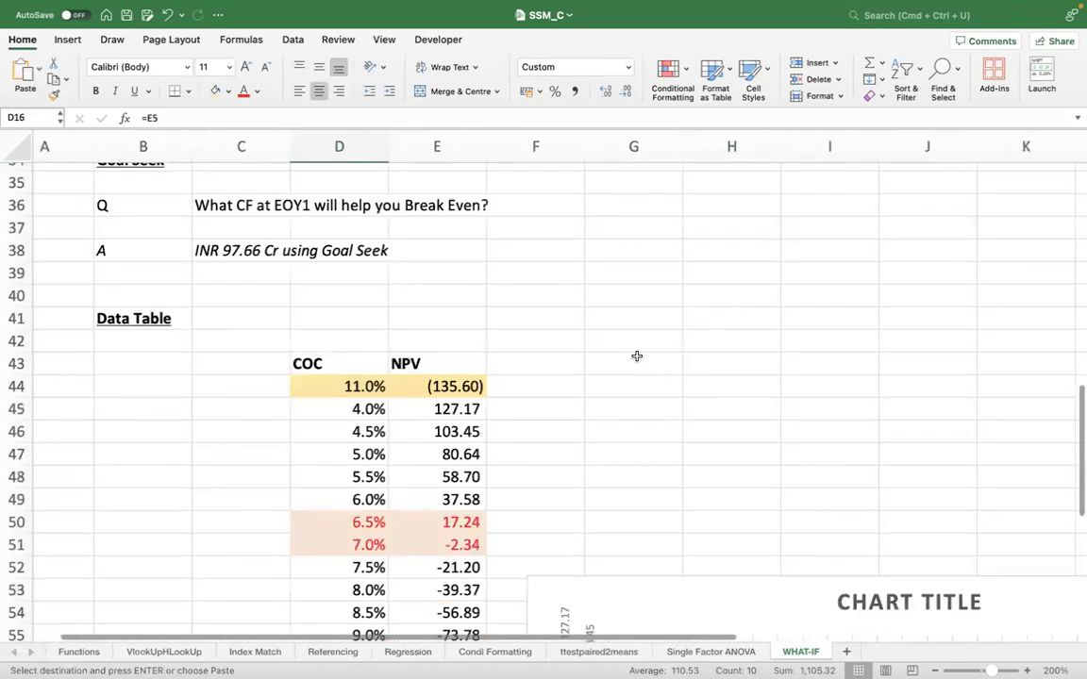
{"action": "left_click", "coordinate": [626, 274]}
{"action": "right_click", "coordinate": [627, 273]}
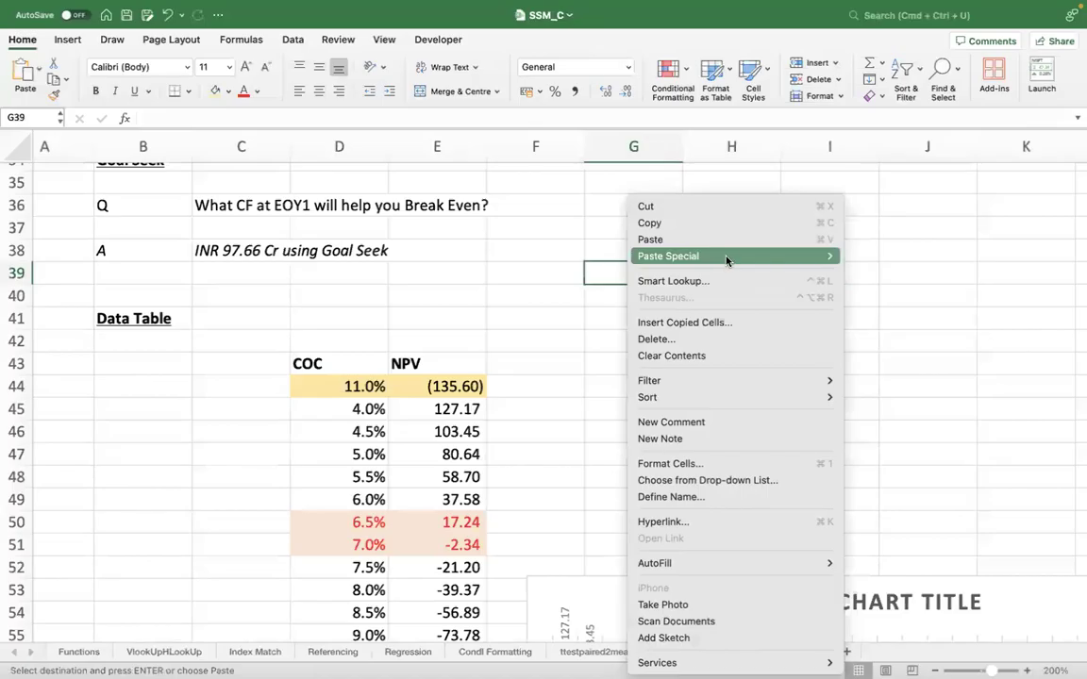
{"action": "mouse_move", "coordinate": [729, 258]}
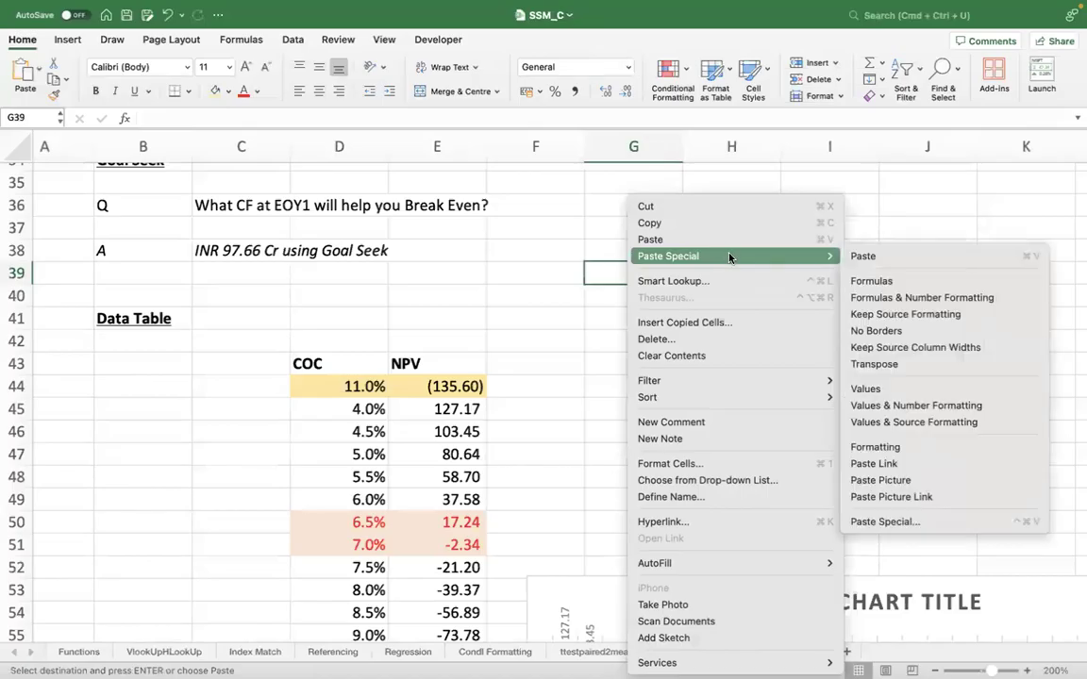
{"action": "left_click", "coordinate": [887, 407]}
Enter the initial outlay of -750 in G38 above the copied cash flows and show it with two decimals.
{"action": "left_click", "coordinate": [642, 251]}
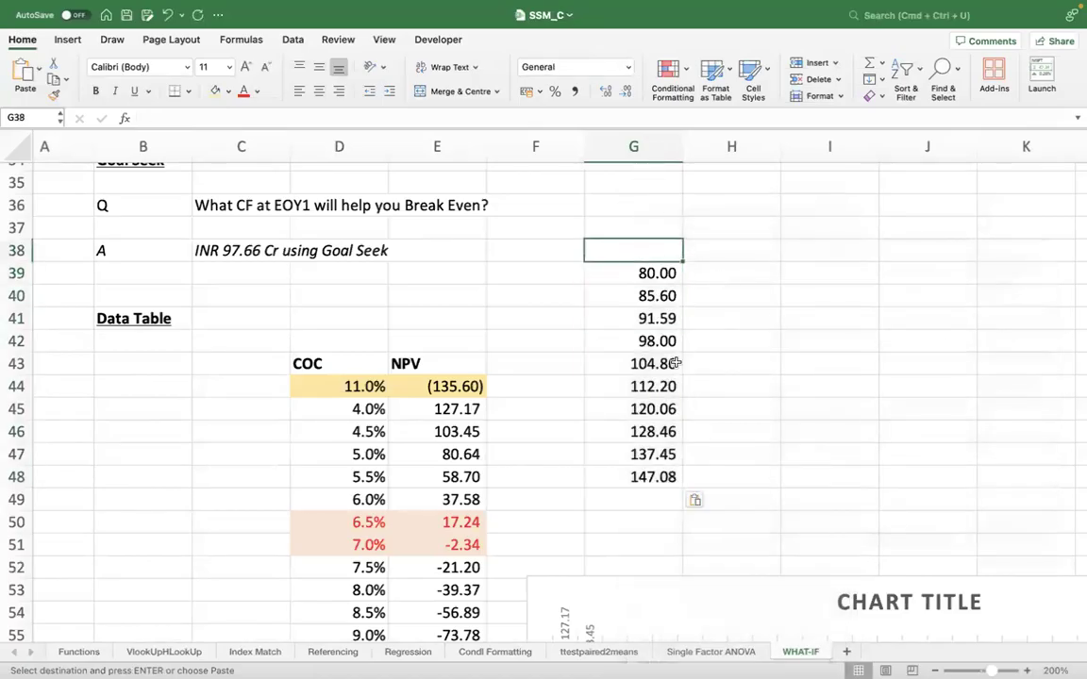
{"action": "type", "text": "-"}
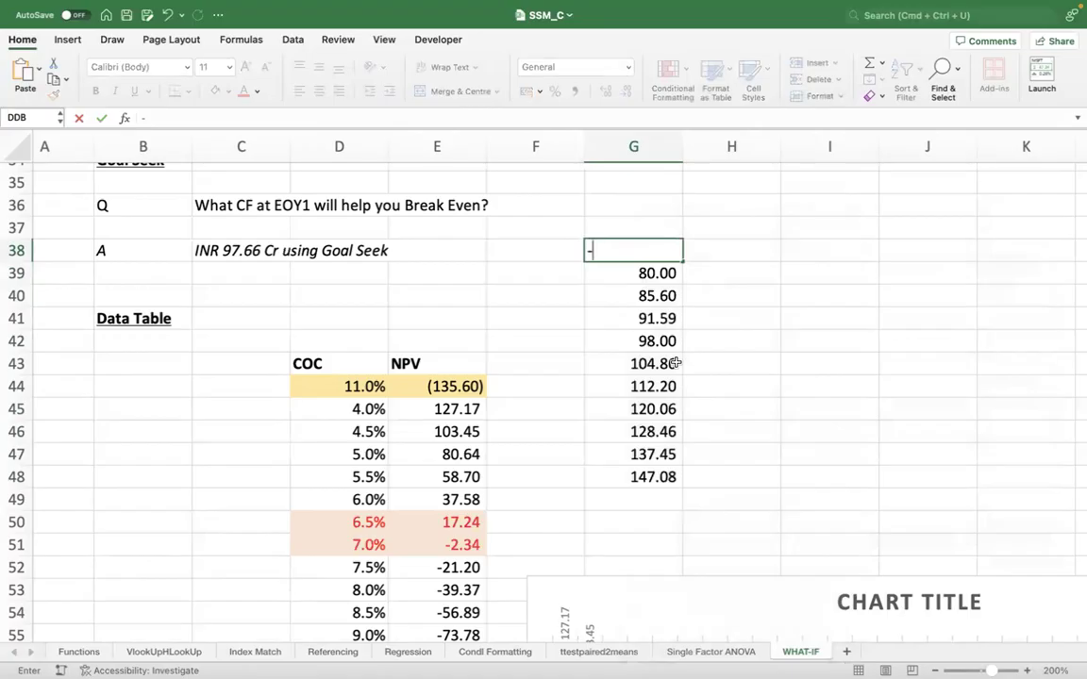
{"action": "scroll", "coordinate": [675, 363], "scroll_direction": "up", "scroll_amount": 5}
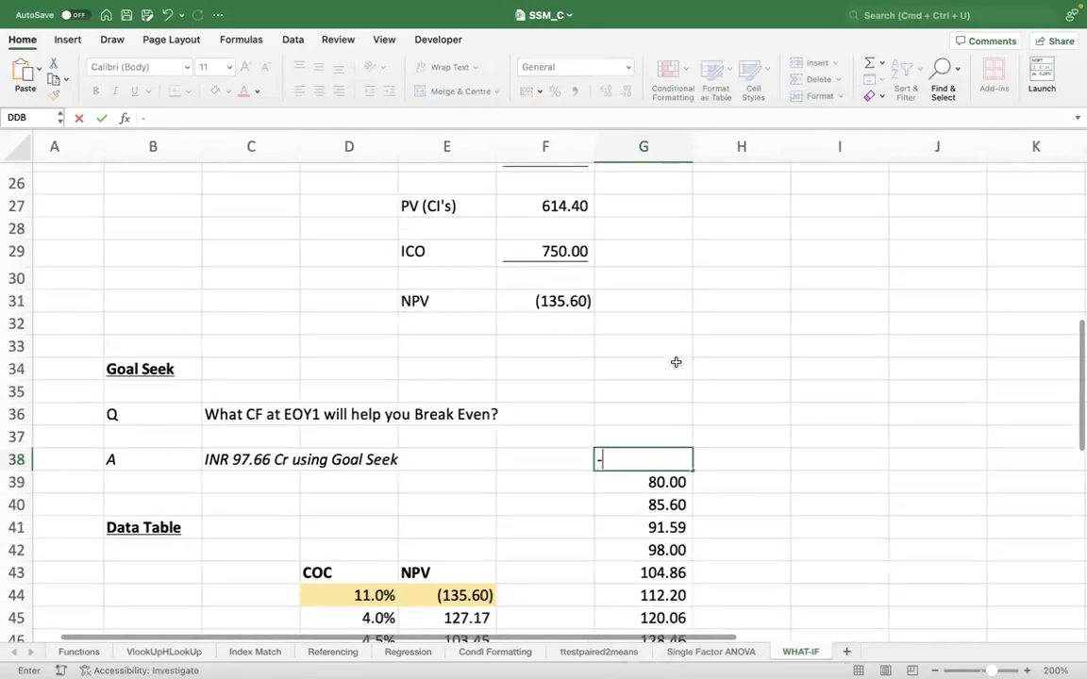
{"action": "type", "text": "750"}
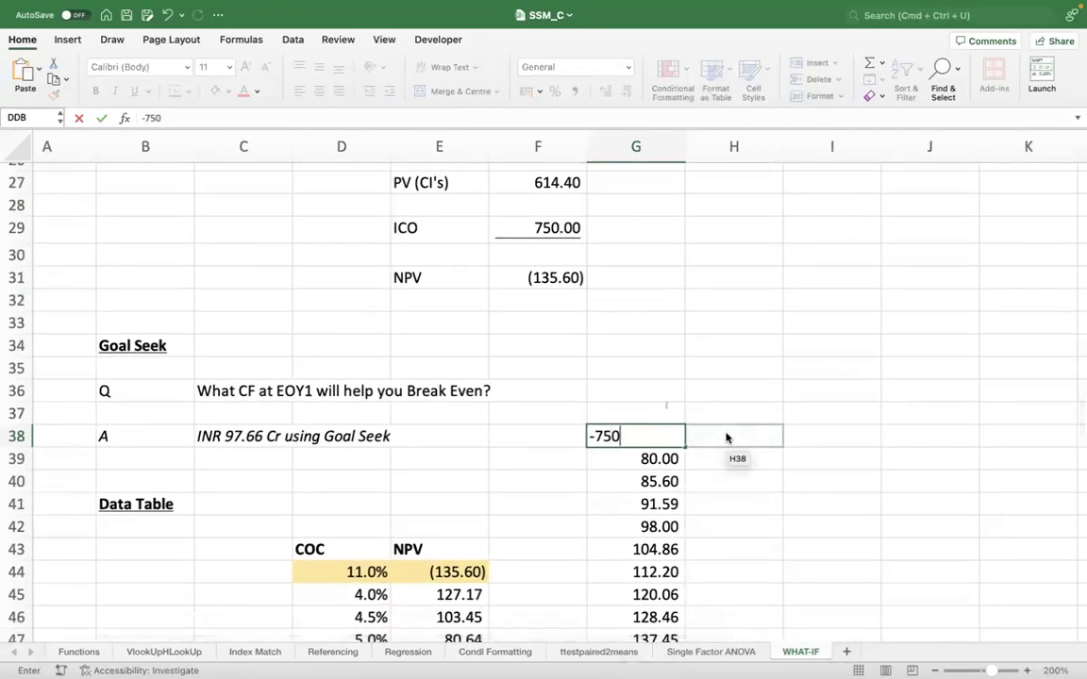
{"action": "key", "text": "Return"}
{"action": "left_click", "coordinate": [668, 433]}
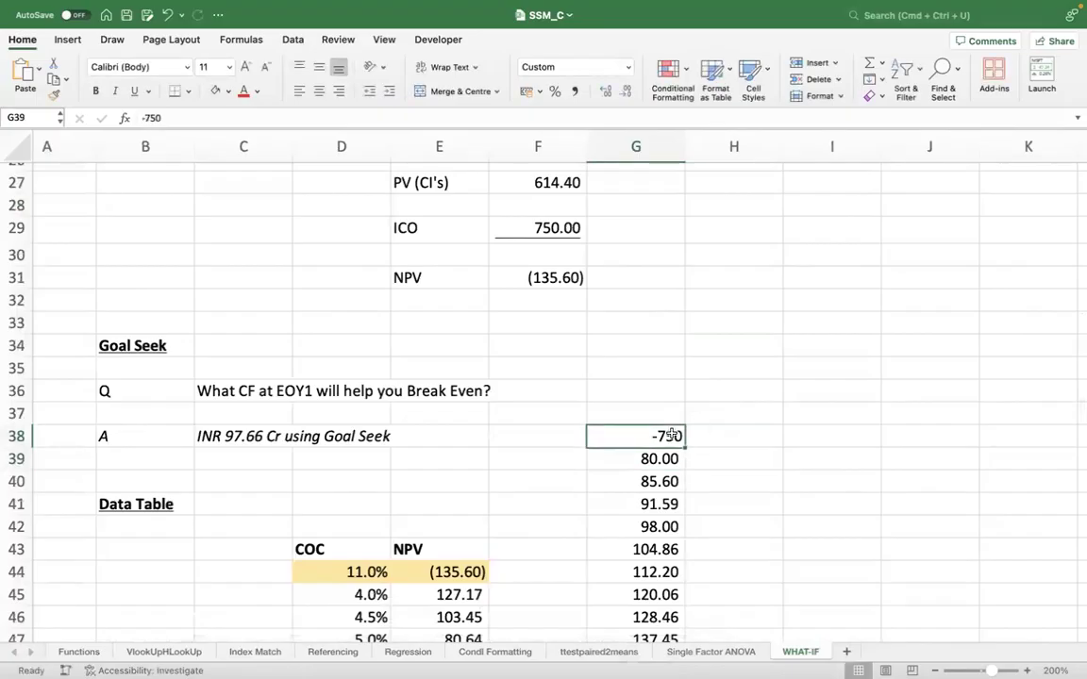
{"action": "double_click", "coordinate": [604, 91]}
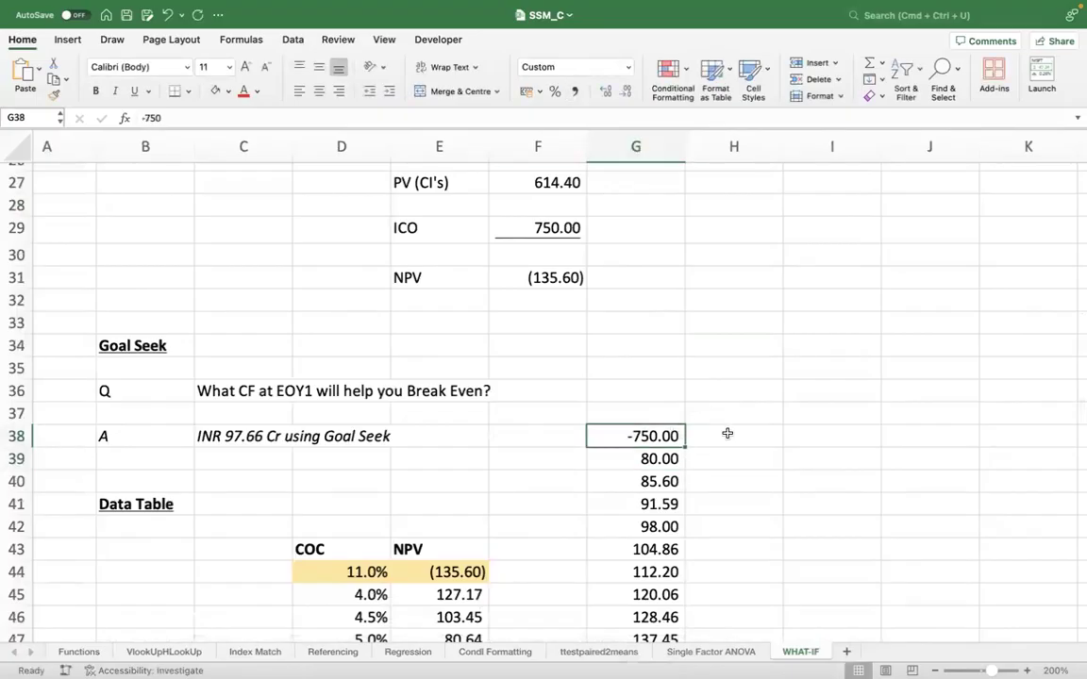
Label I43 "IRR=" and calculate the IRR of the cash flows G38:G48 in J43.
{"action": "left_click", "coordinate": [828, 508]}
{"action": "key", "text": "Down"}
{"action": "key", "text": "Down"}
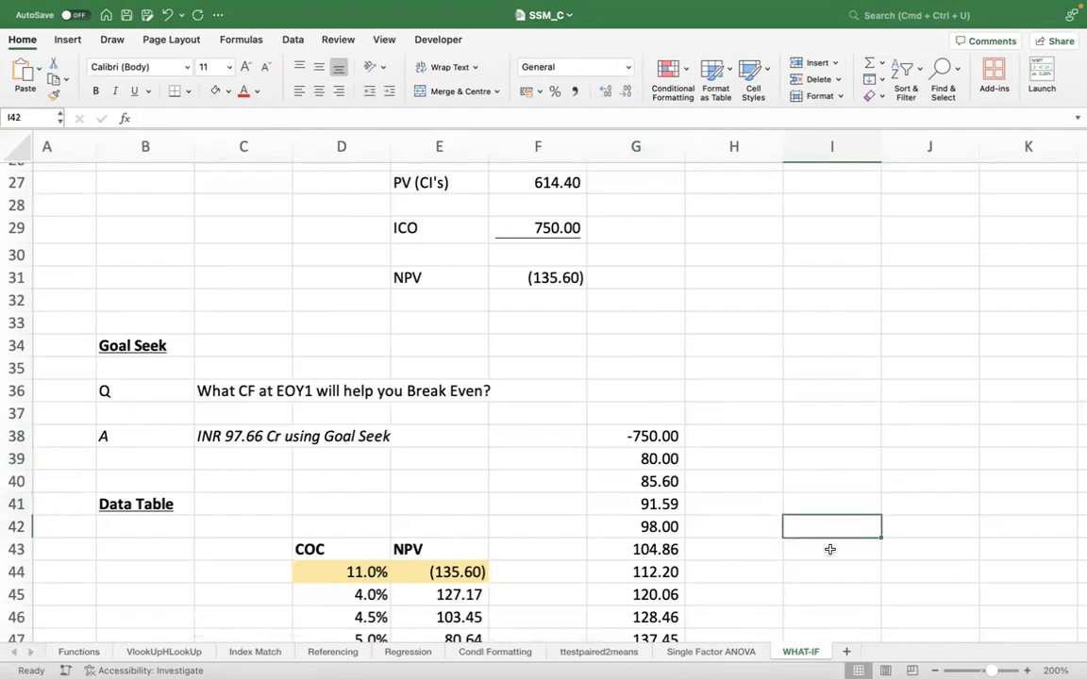
{"action": "type", "text": "IRR="}
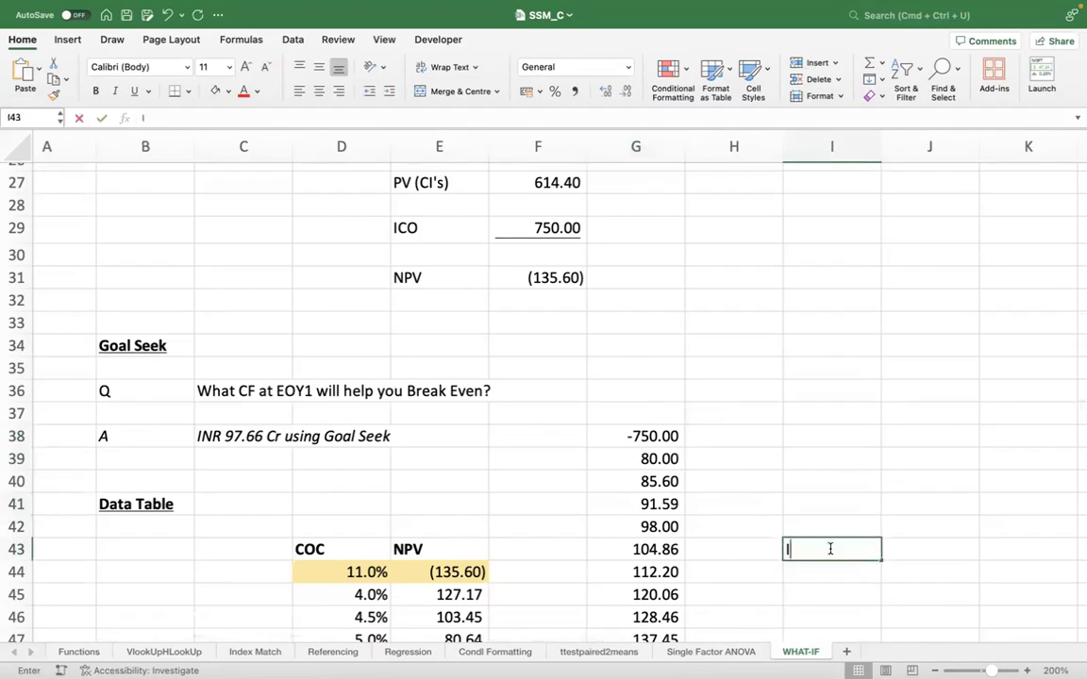
{"action": "key", "text": "Tab"}
{"action": "type", "text": "=ir("}
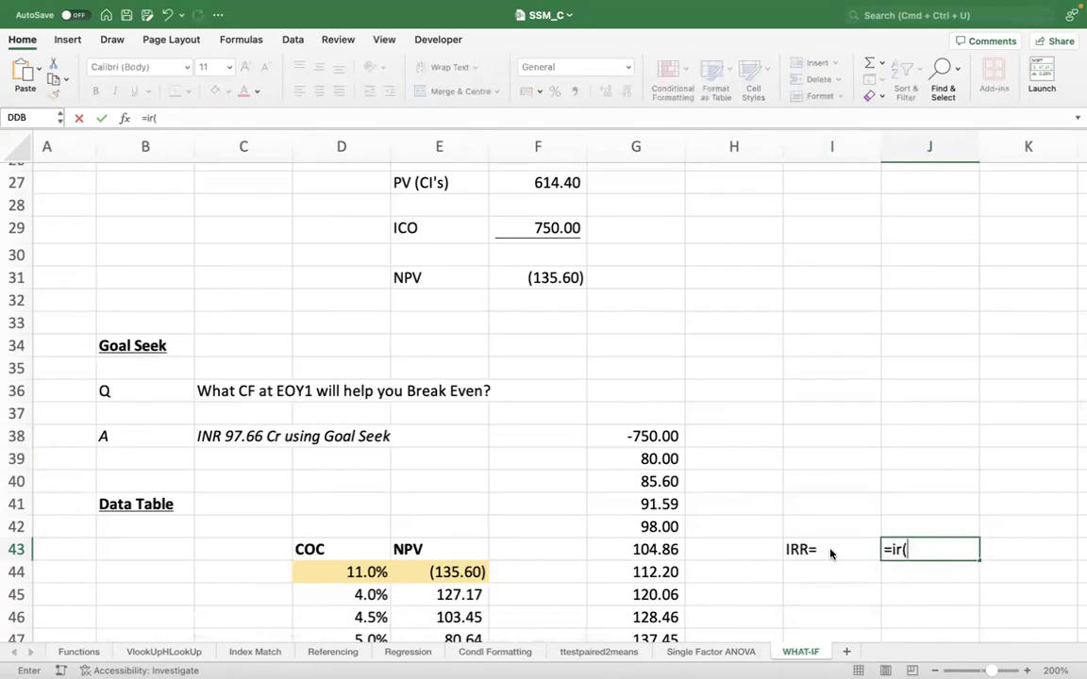
{"action": "key", "text": "BackSpace"}
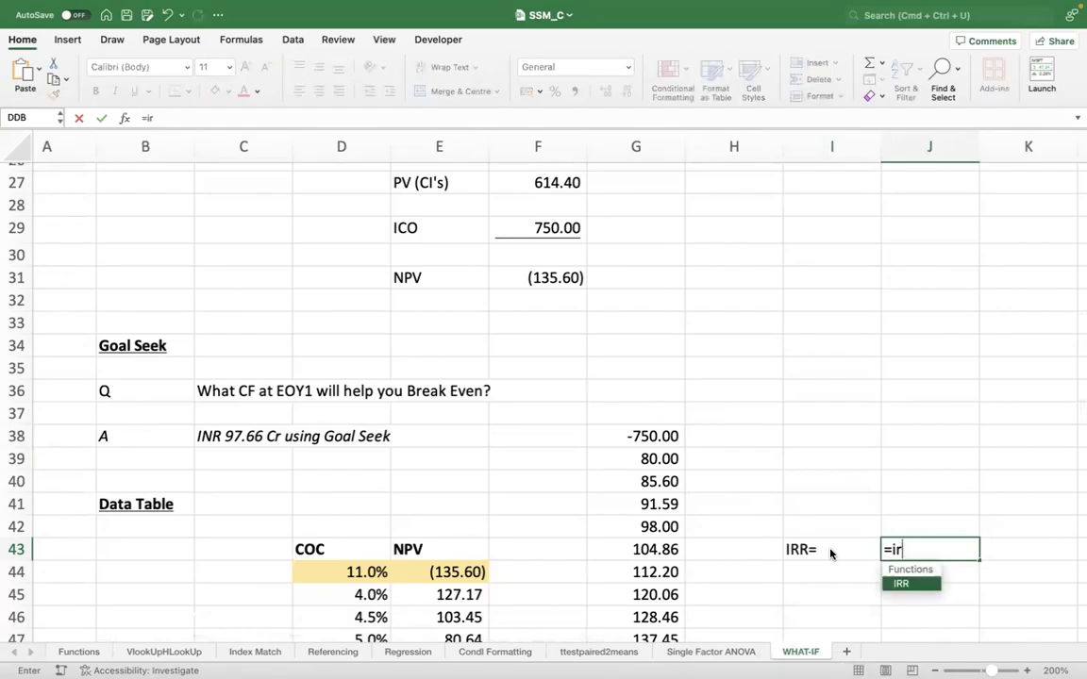
{"action": "type", "text": "r("}
{"action": "left_click", "coordinate": [642, 458]}
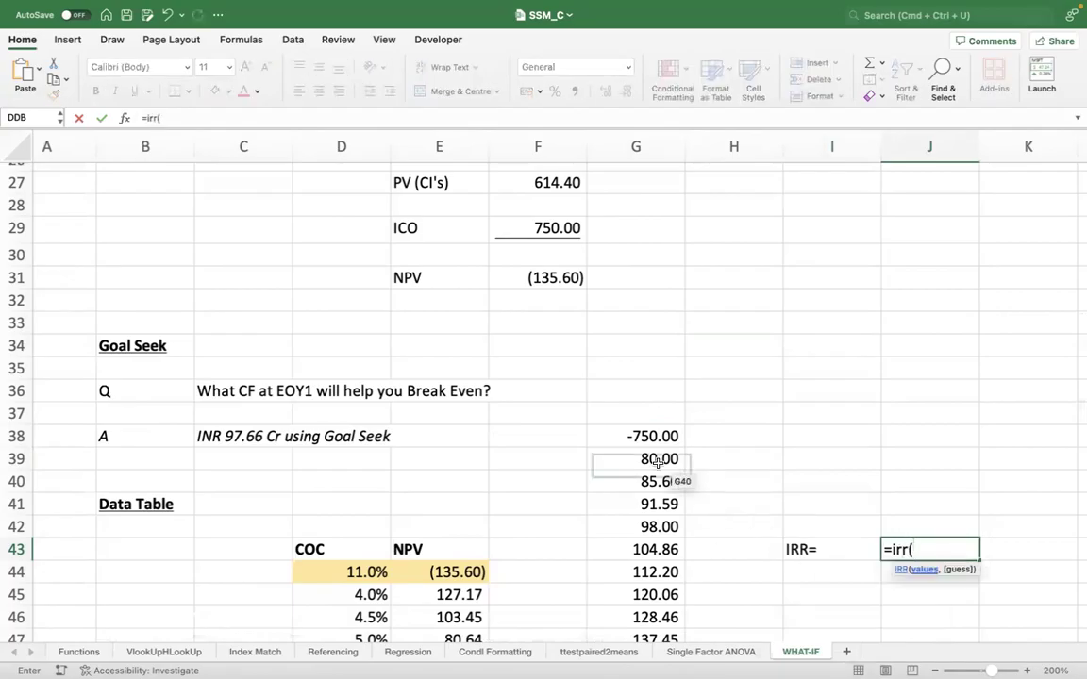
{"action": "left_click_drag", "start_coordinate": [624, 427], "coordinate": [621, 585]}
{"action": "type", "text": ")"}
{"action": "key", "text": "Return"}
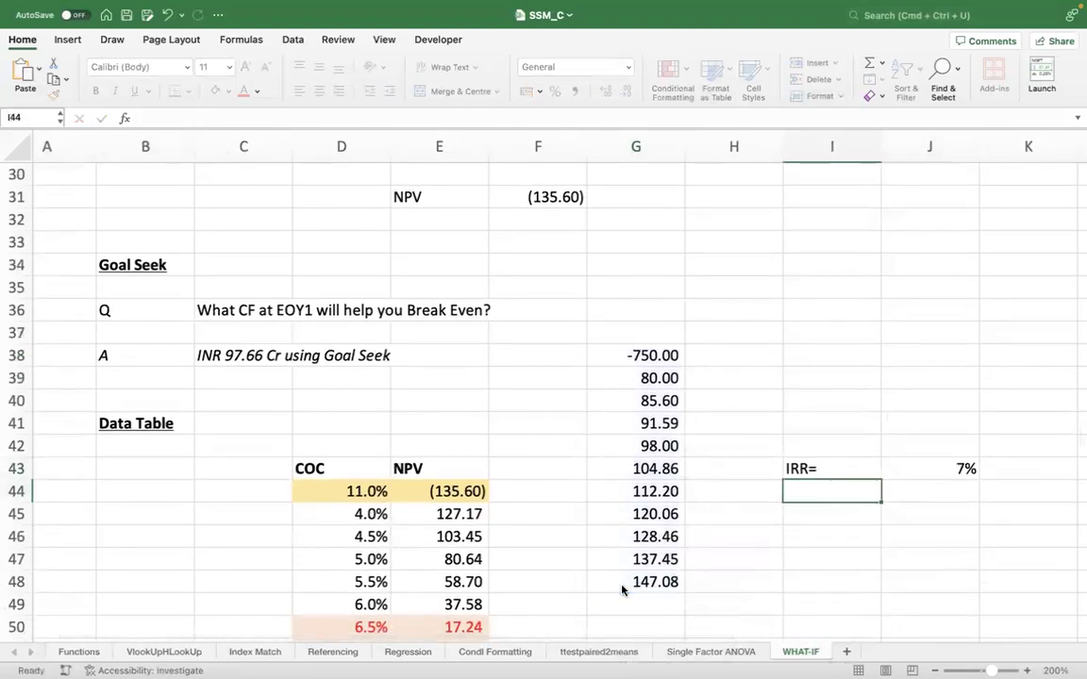
Format the IRR result in J43 as a percentage with two decimal places.
{"action": "key", "text": "Up"}
{"action": "key", "text": "Right"}
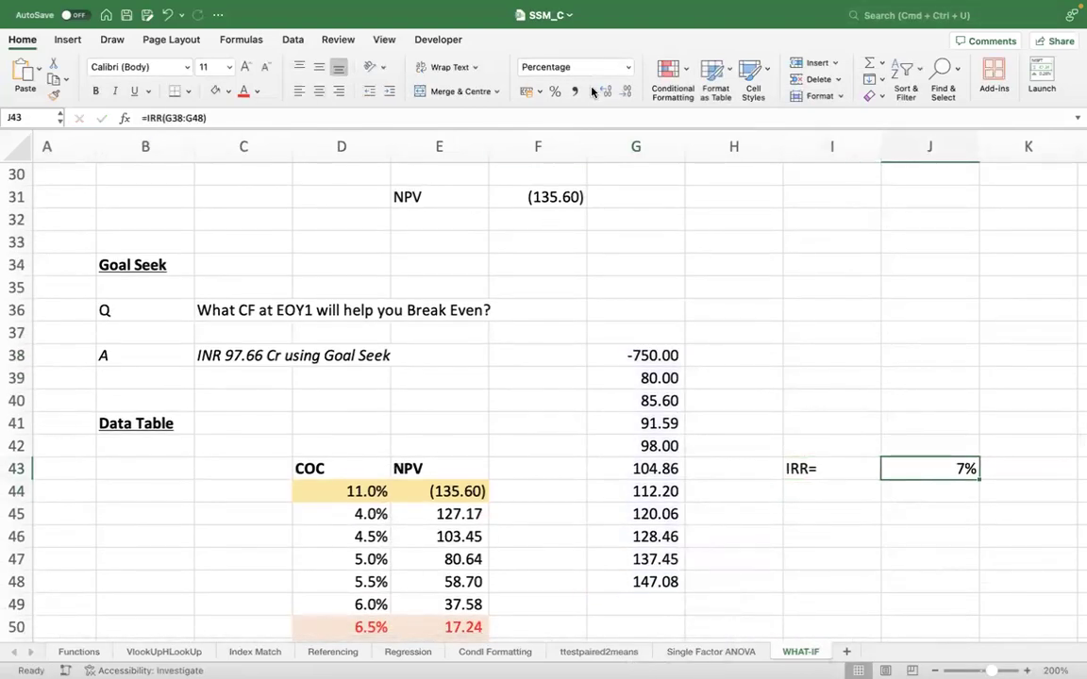
{"action": "left_click", "coordinate": [605, 90]}
{"action": "left_click", "coordinate": [604, 90]}
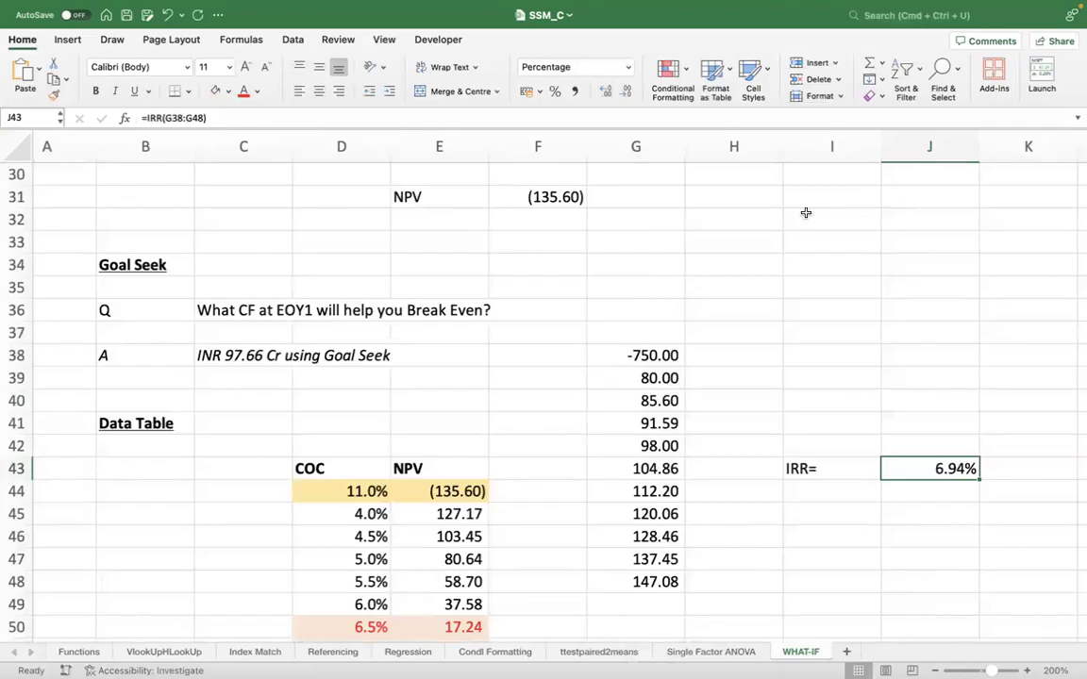
Highlight the IRR label and result in I43:J43 with the same light orange fill and red font.
{"action": "key", "text": "shift+Left"}
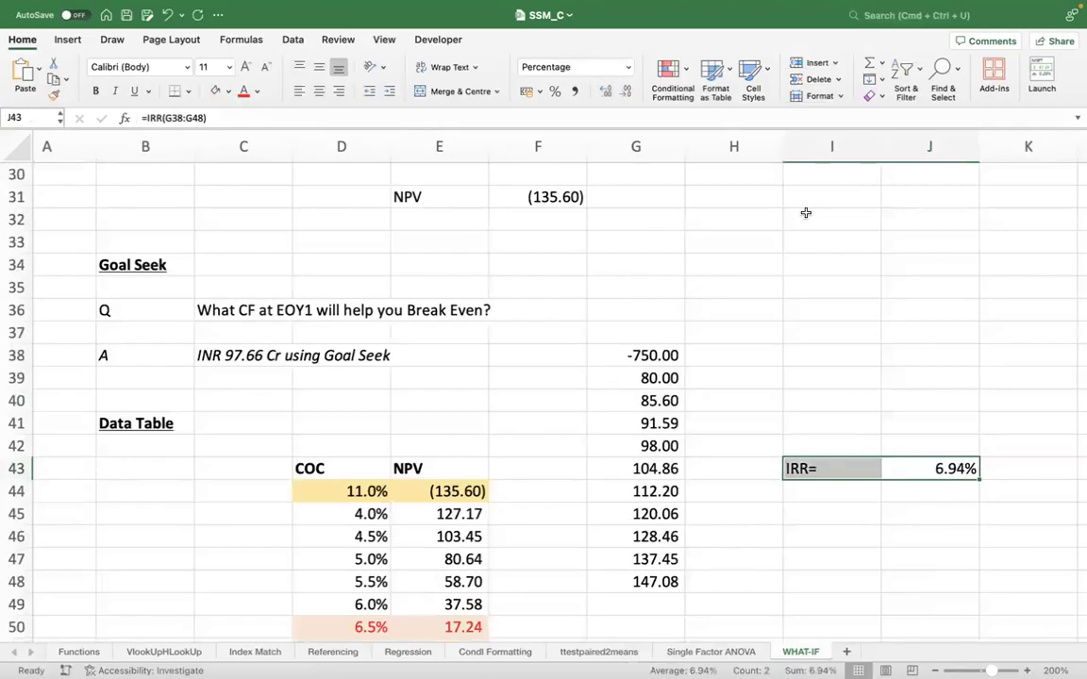
{"action": "left_click", "coordinate": [215, 92]}
{"action": "left_click", "coordinate": [244, 91]}
{"action": "scroll", "coordinate": [519, 335], "scroll_direction": "down", "scroll_amount": 5}
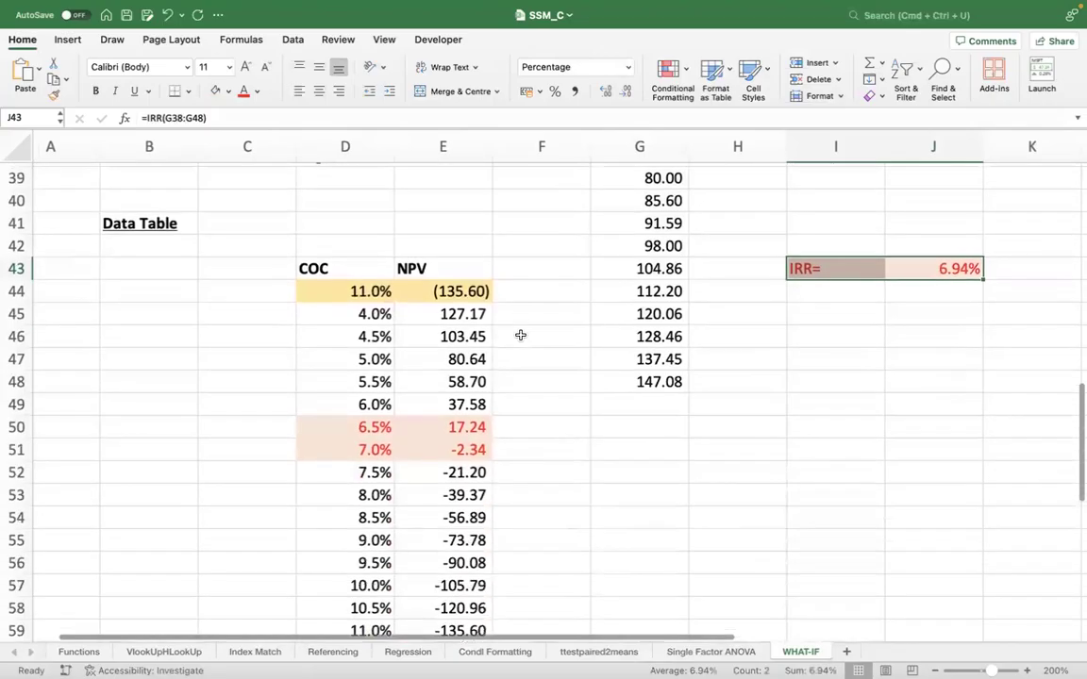
{"action": "left_click", "coordinate": [151, 453]}
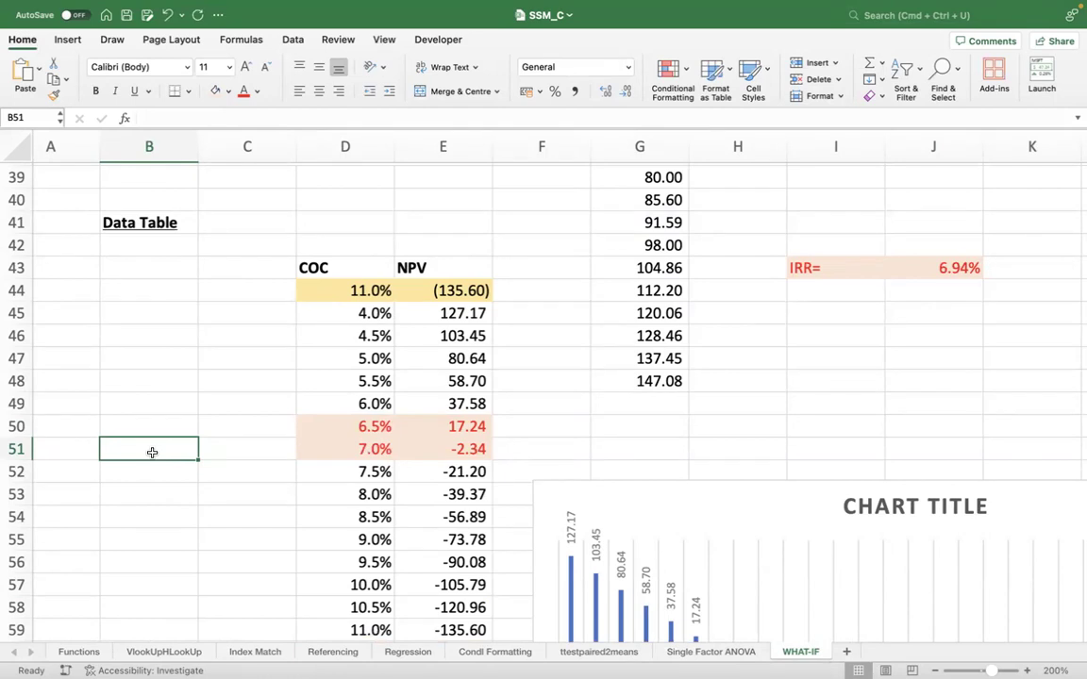
Review the NPV model, Goal Seek answer, COC data table, IRR calculation and NPV chart on the sheet.
{"action": "scroll", "coordinate": [701, 434], "scroll_direction": "down", "scroll_amount": 3}
{"action": "scroll", "coordinate": [700, 434], "scroll_direction": "right", "scroll_amount": 2}
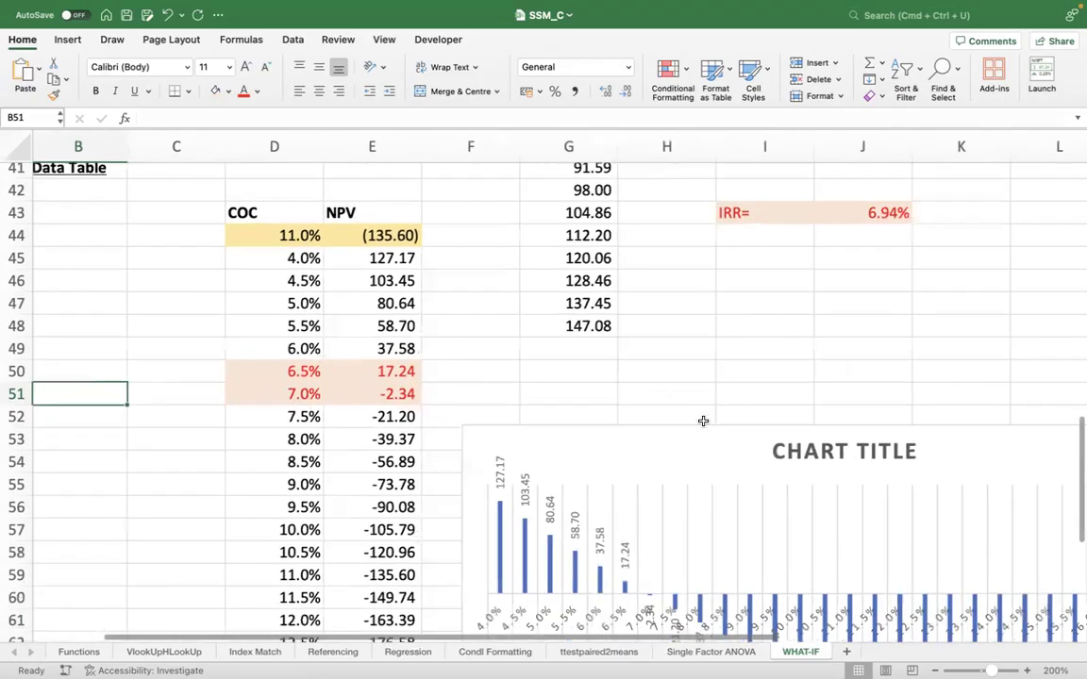
{"action": "scroll", "coordinate": [703, 421], "scroll_direction": "up", "scroll_amount": 10}
{"action": "scroll", "coordinate": [702, 421], "scroll_direction": "left", "scroll_amount": 2}
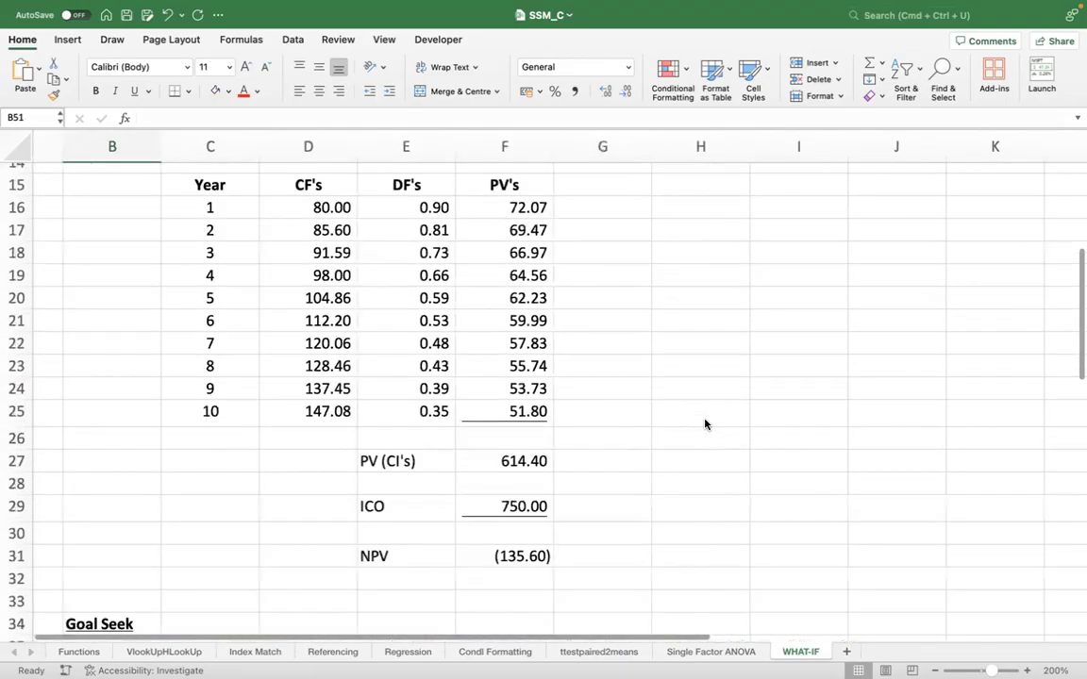
{"action": "scroll", "coordinate": [705, 425], "scroll_direction": "down", "scroll_amount": 5}
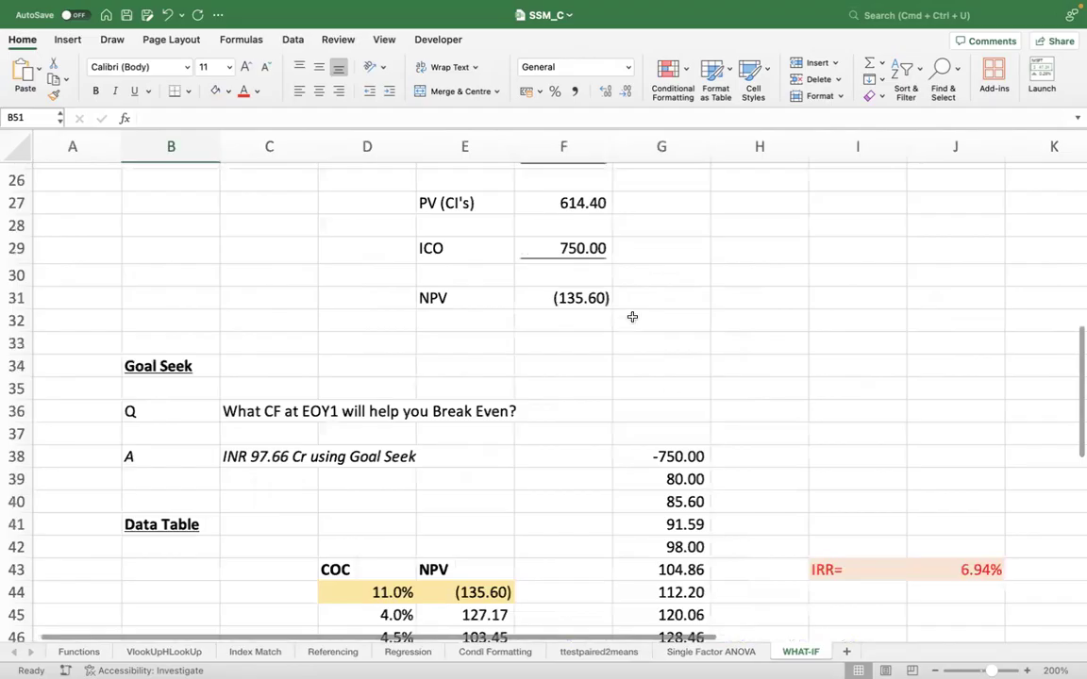
{"action": "scroll", "coordinate": [632, 317], "scroll_direction": "down", "scroll_amount": 8}
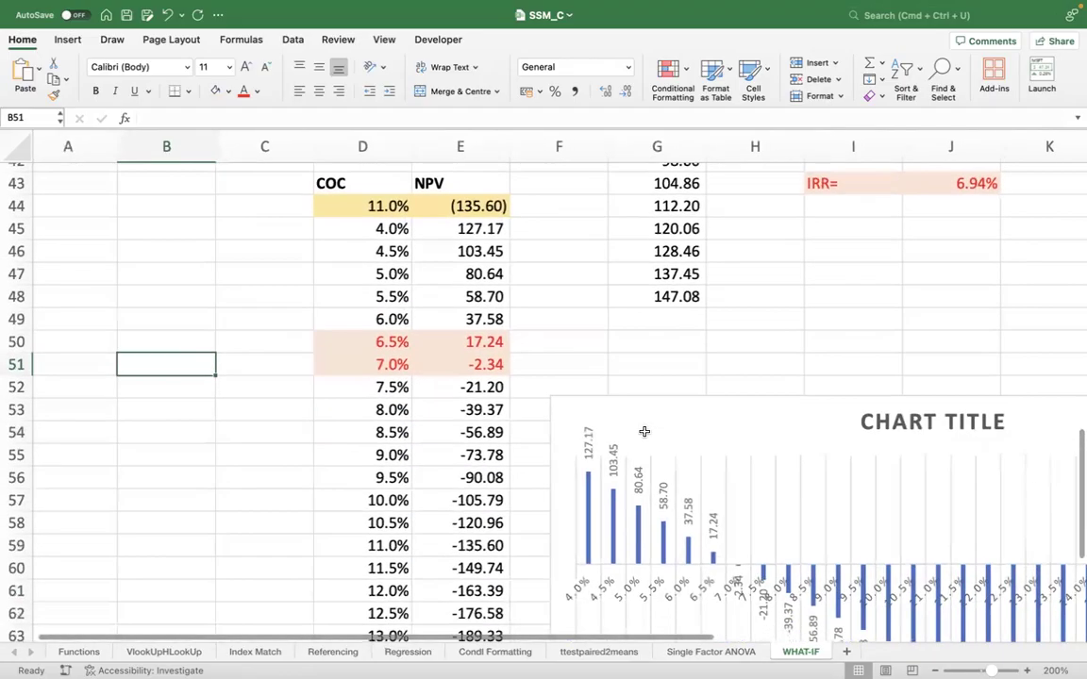
{"action": "scroll", "coordinate": [644, 433], "scroll_direction": "up", "scroll_amount": 5}
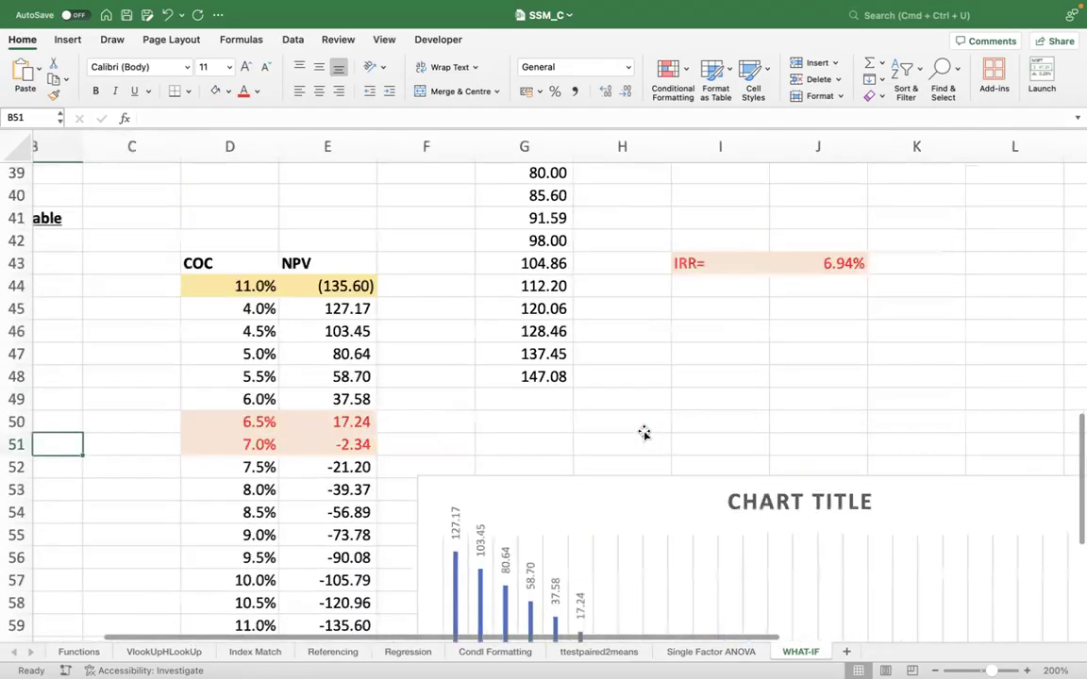
{"action": "scroll", "coordinate": [642, 434], "scroll_direction": "up", "scroll_amount": 1}
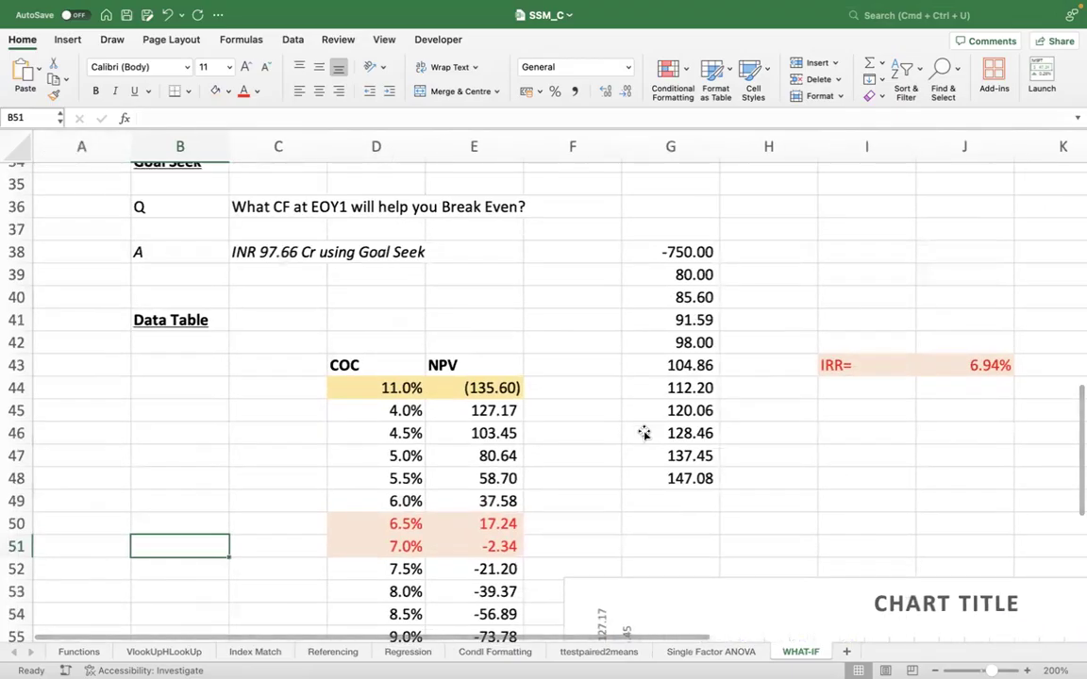
{"action": "scroll", "coordinate": [660, 417], "scroll_direction": "down", "scroll_amount": 2}
{"action": "scroll", "coordinate": [665, 506], "scroll_direction": "down", "scroll_amount": 8}
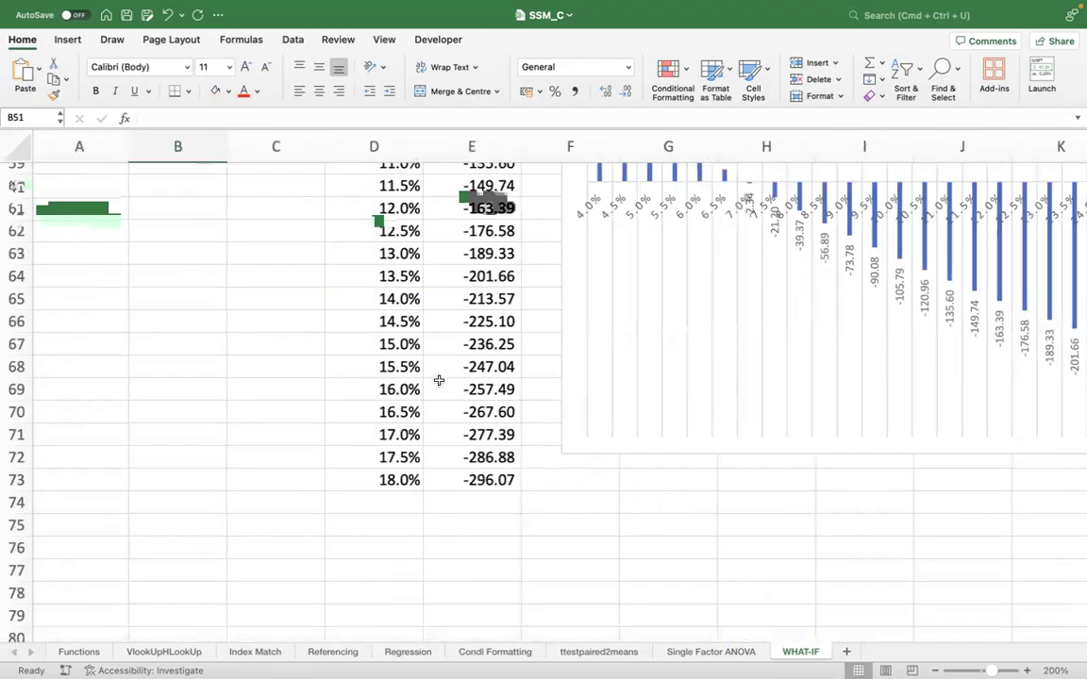
{"action": "scroll", "coordinate": [365, 380], "scroll_direction": "up", "scroll_amount": 7}
{"action": "scroll", "coordinate": [365, 380], "scroll_direction": "up", "scroll_amount": 8}
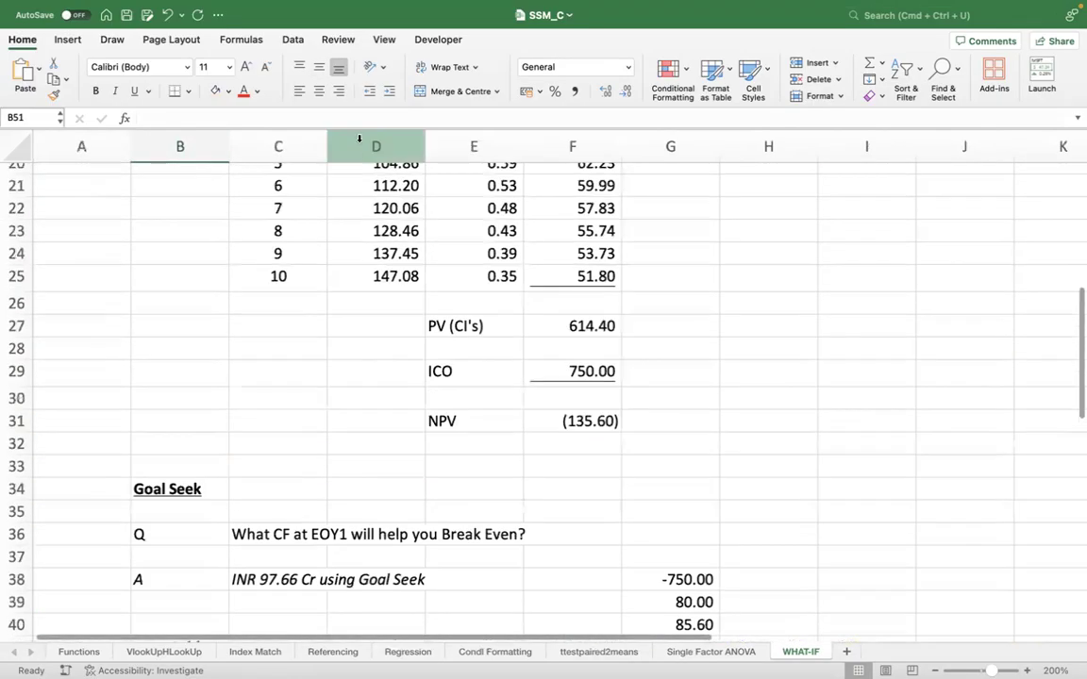
Start a new scenario in Scenario Manager and name it "Optimistic".
{"action": "left_click", "coordinate": [289, 40]}
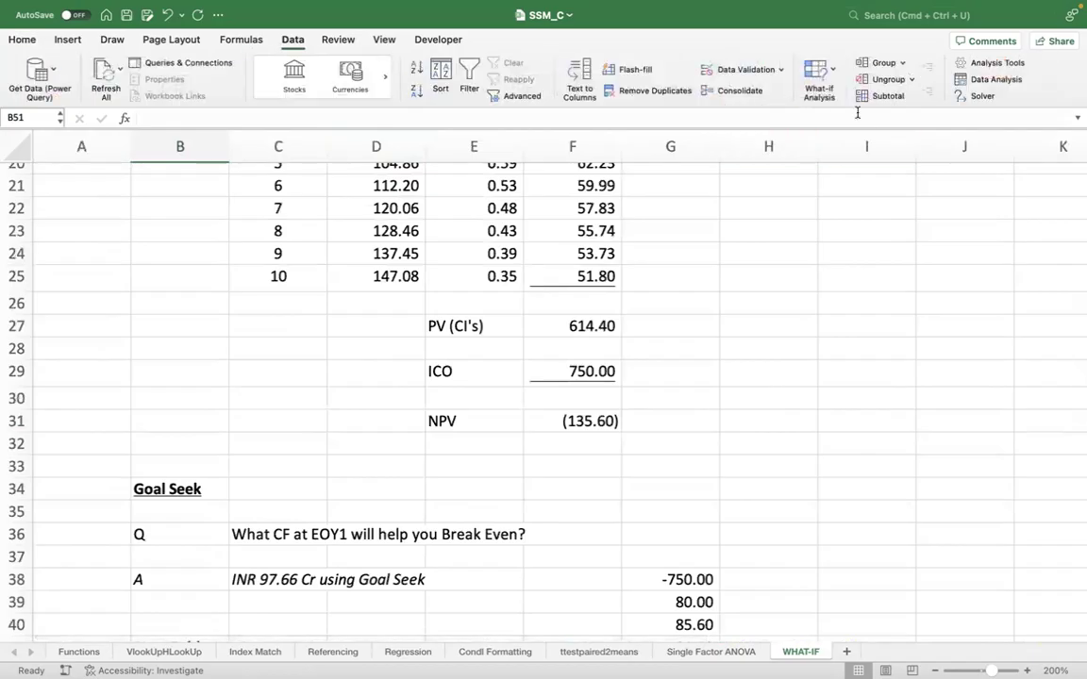
{"action": "left_click", "coordinate": [817, 76]}
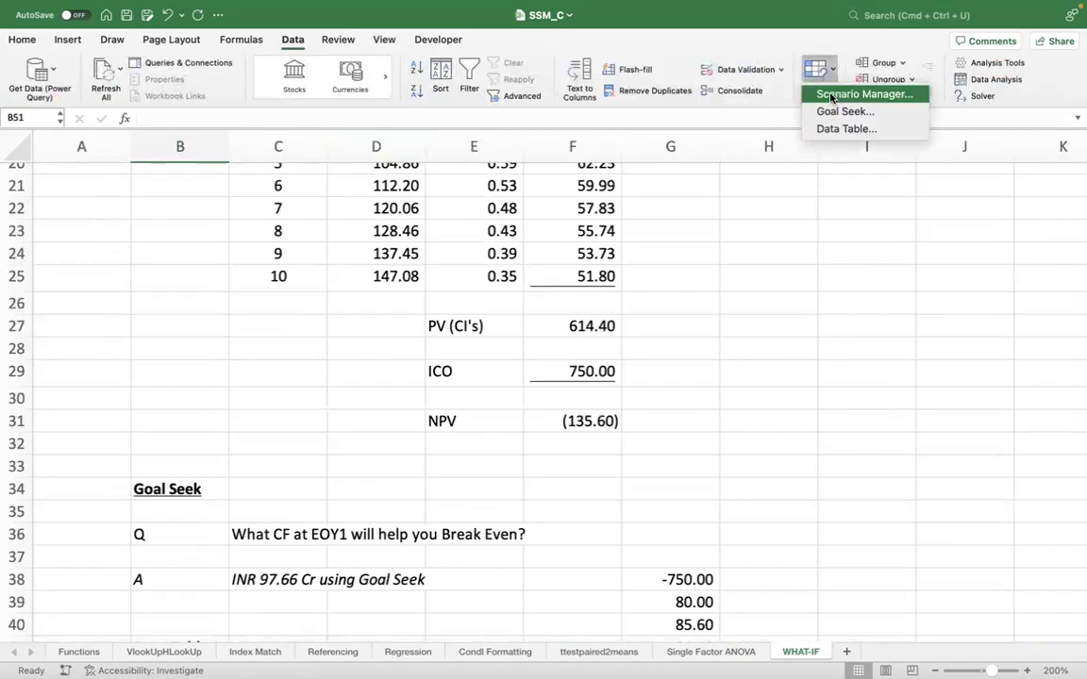
{"action": "left_click", "coordinate": [832, 97]}
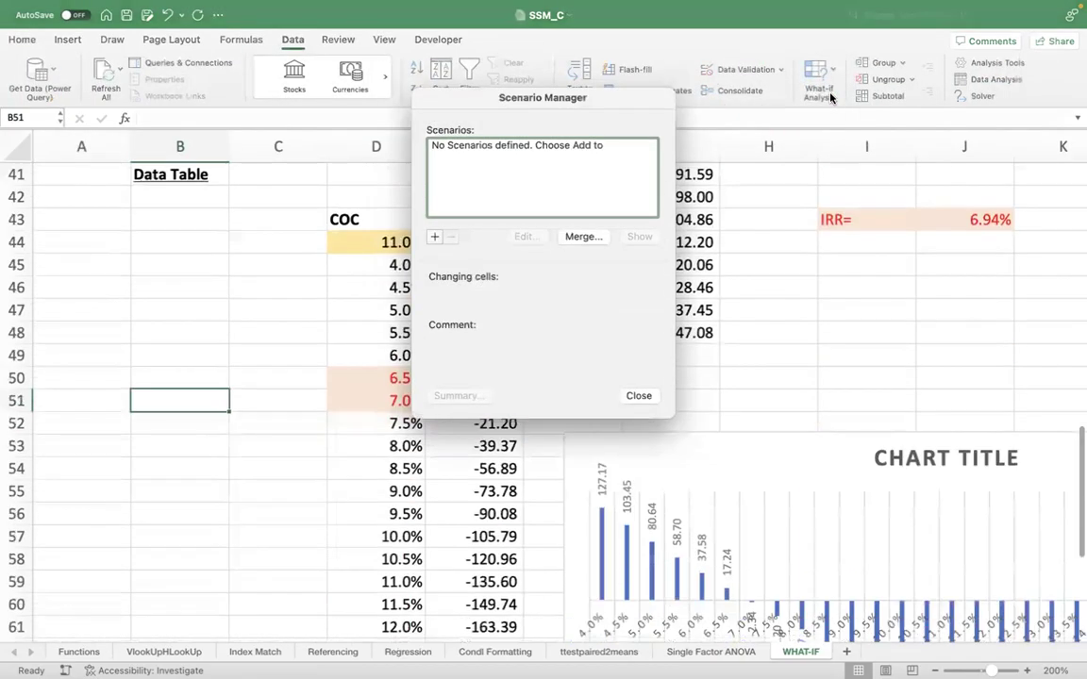
{"action": "left_click", "coordinate": [434, 237]}
{"action": "type", "text": "Op"}
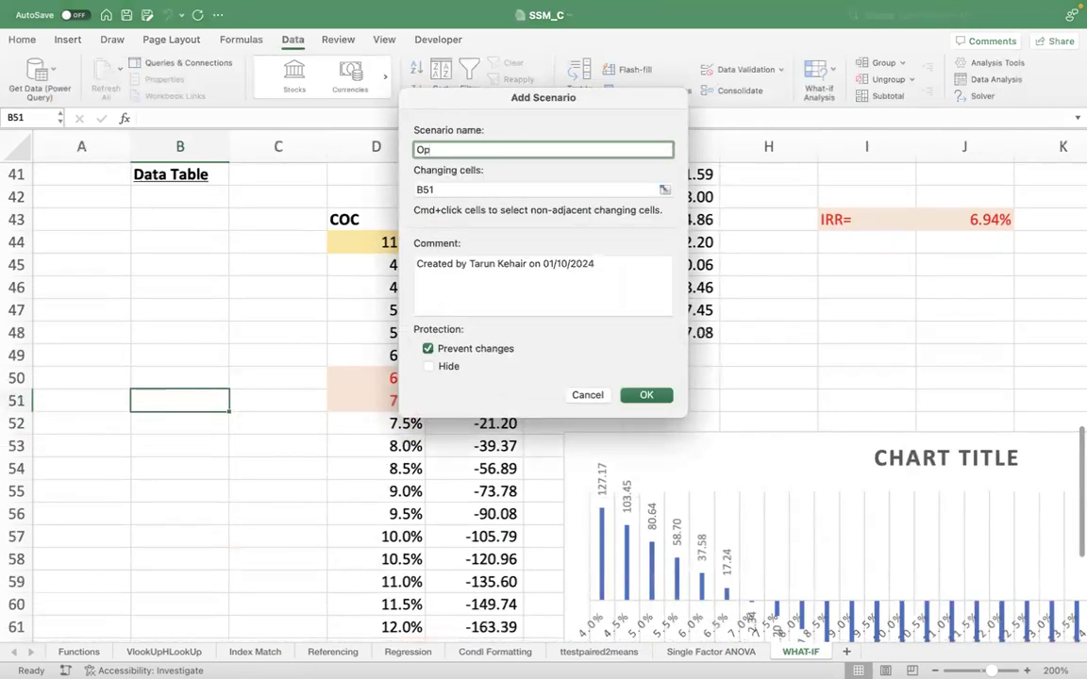
{"action": "type", "text": "timistioc"}
{"action": "key", "text": "BackSpace"}
{"action": "key", "text": "BackSpace"}
{"action": "type", "text": "c"}
Set the Optimistic scenario's changing cells to the EOY1 cash flow forecast E5 and the cash flow growth rate E7.
{"action": "left_click", "coordinate": [440, 189]}
{"action": "key", "text": "BackSpace"}
{"action": "key", "text": "BackSpace"}
{"action": "key", "text": "BackSpace"}
{"action": "key", "text": "BackSpace"}
{"action": "key", "text": "BackSpace"}
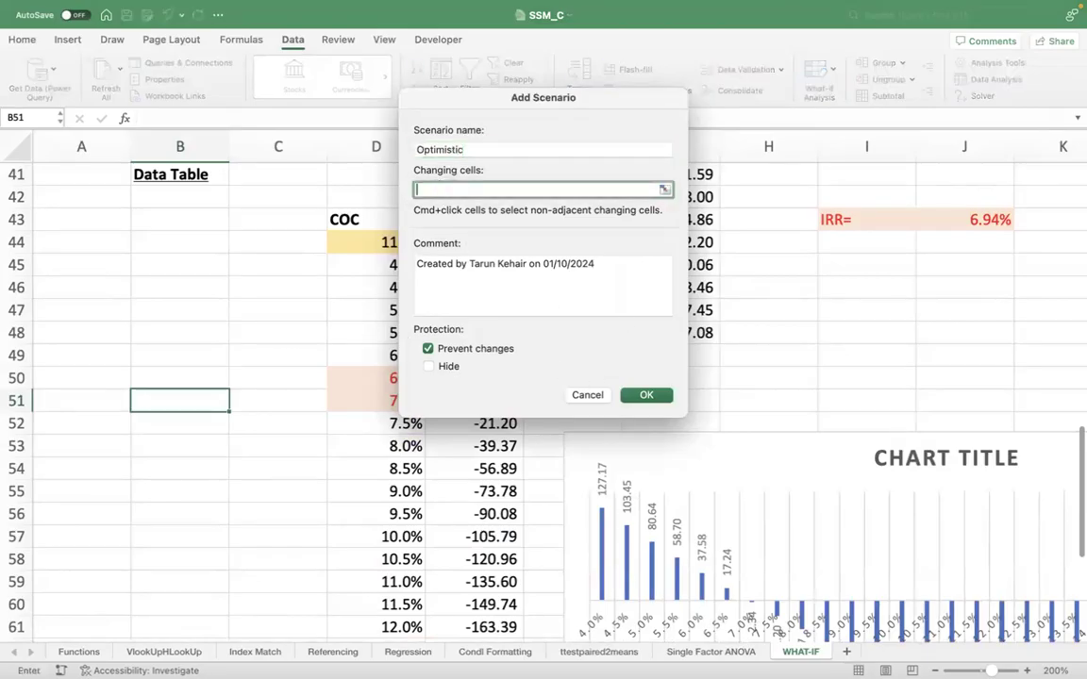
{"action": "scroll", "coordinate": [326, 231], "scroll_direction": "up", "scroll_amount": 10}
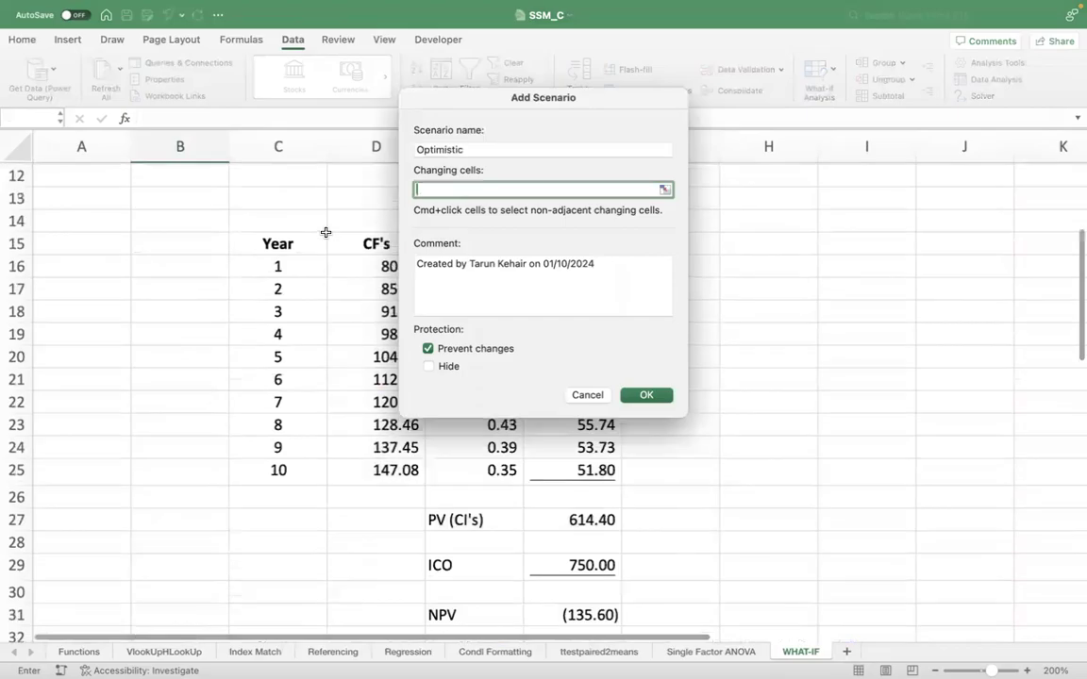
{"action": "scroll", "coordinate": [363, 383], "scroll_direction": "up", "scroll_amount": 3}
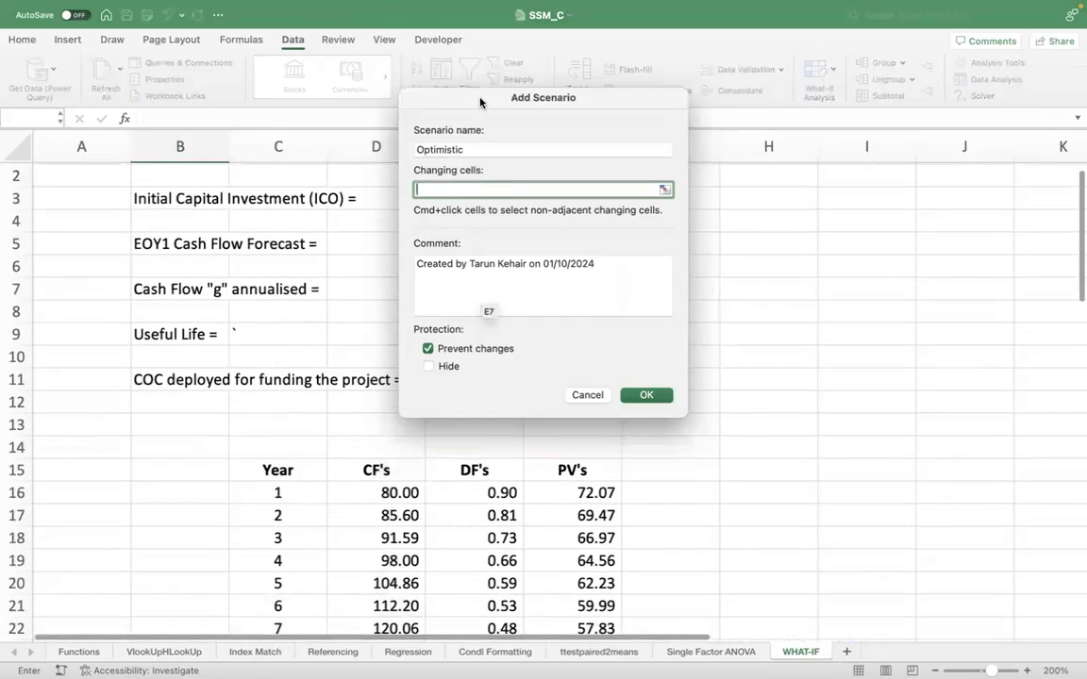
{"action": "left_click_drag", "start_coordinate": [479, 98], "coordinate": [835, 68]}
{"action": "left_click", "coordinate": [486, 244]}
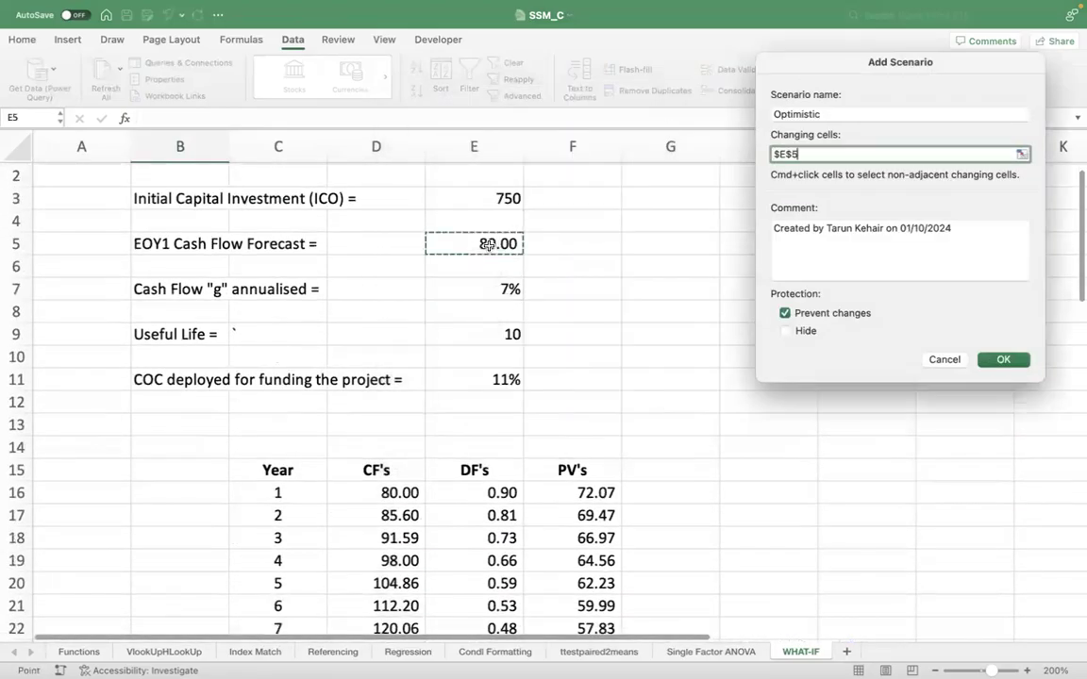
{"action": "type", "text": ","}
{"action": "left_click", "coordinate": [477, 289]}
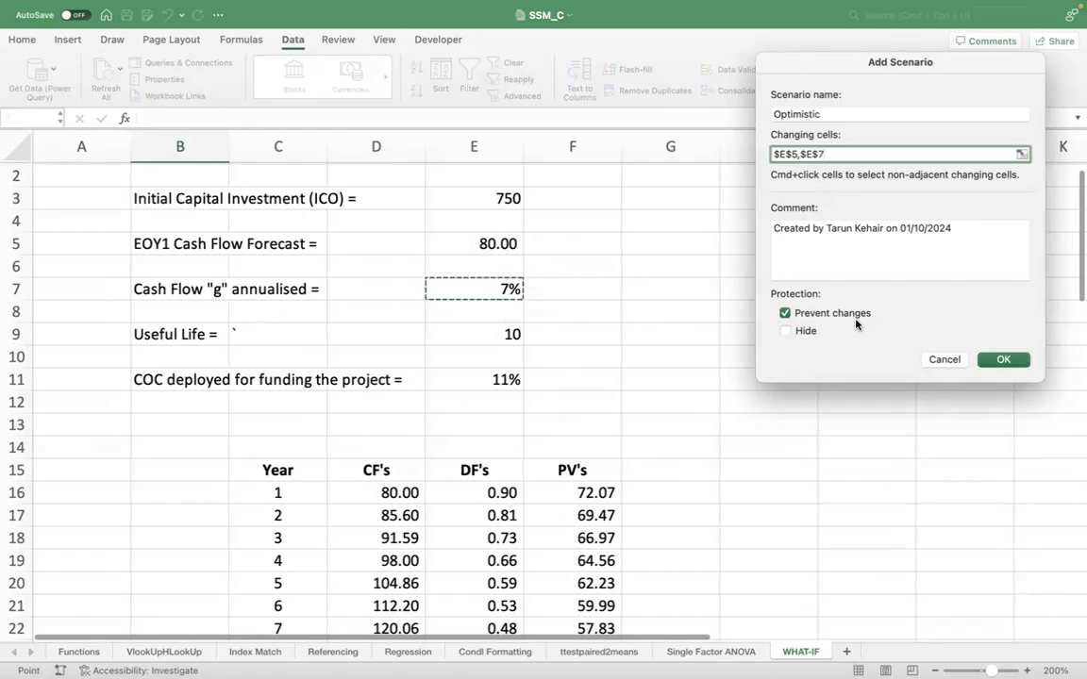
{"action": "left_click", "coordinate": [997, 360]}
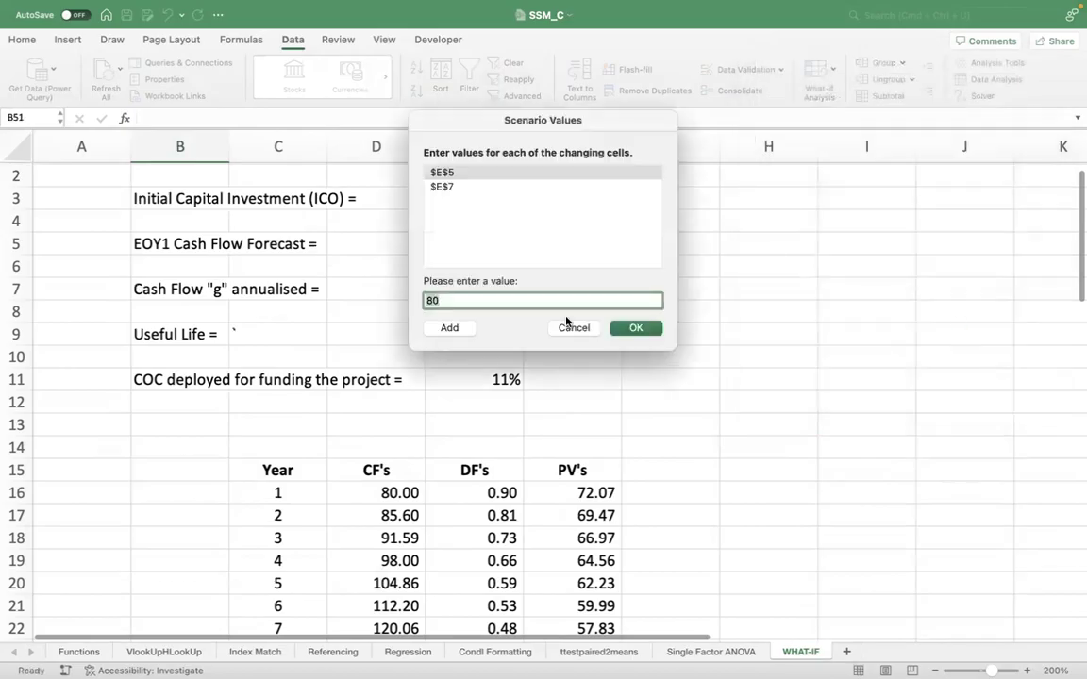
Give the Optimistic scenario the values 96 for E5 and 10% for E7, and add it.
{"action": "type", "text": "96"}
{"action": "left_click", "coordinate": [444, 187]}
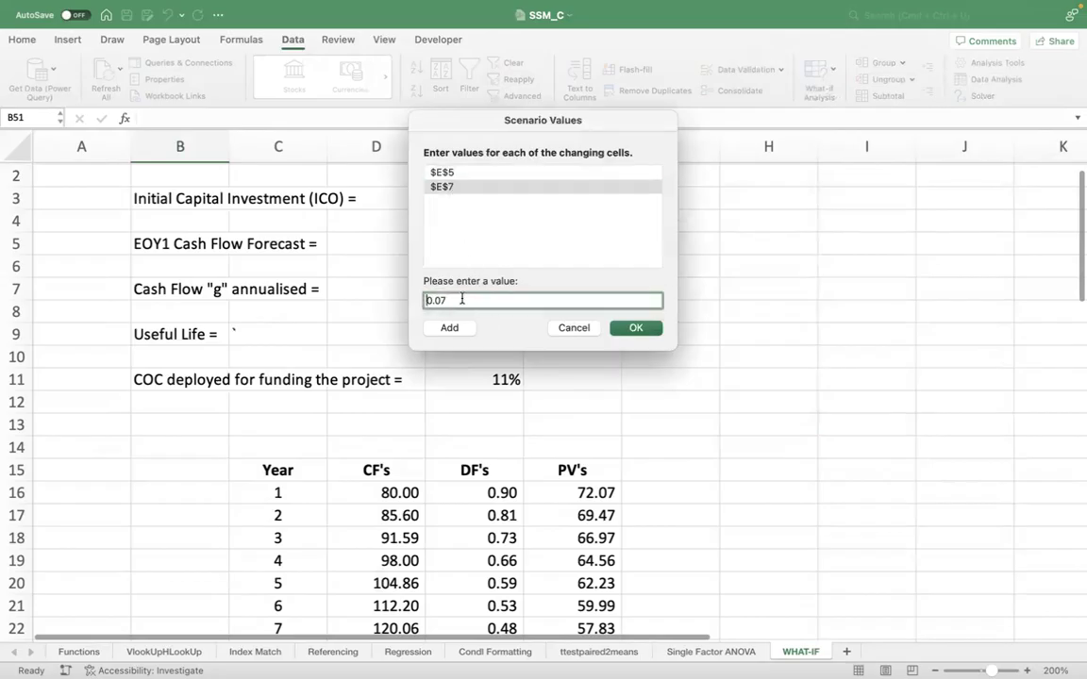
{"action": "key", "text": "BackSpace"}
{"action": "key", "text": "BackSpace"}
{"action": "key", "text": "BackSpace"}
{"action": "key", "text": "BackSpace"}
{"action": "left_click_drag", "start_coordinate": [485, 121], "coordinate": [765, 166]}
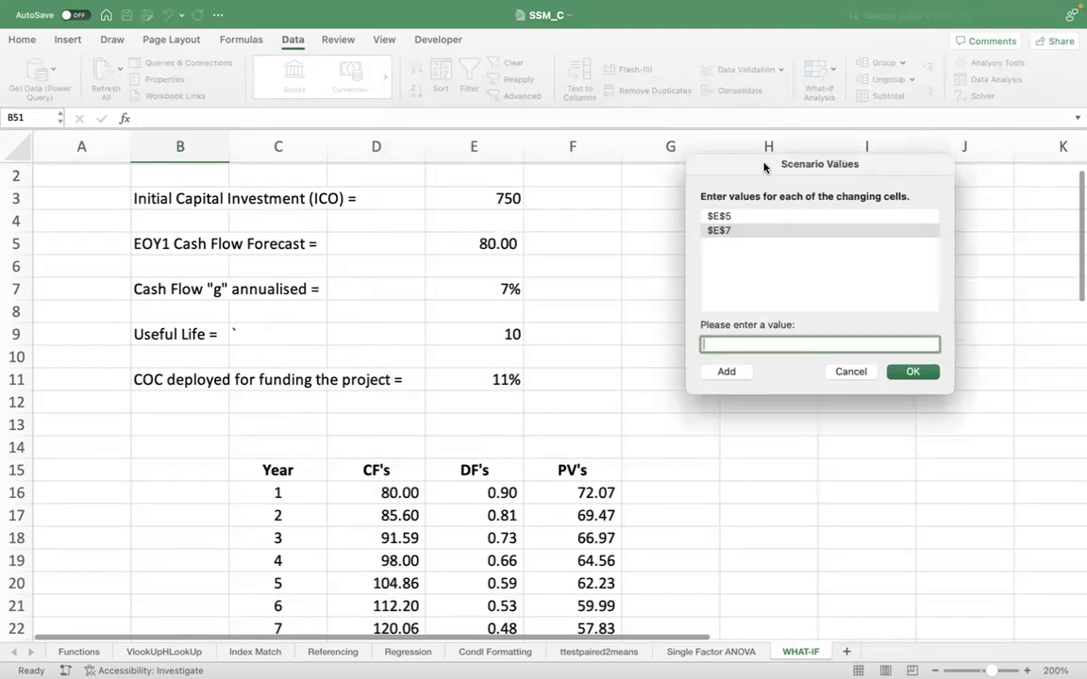
{"action": "type", "text": "10%"}
{"action": "left_click", "coordinate": [725, 372]}
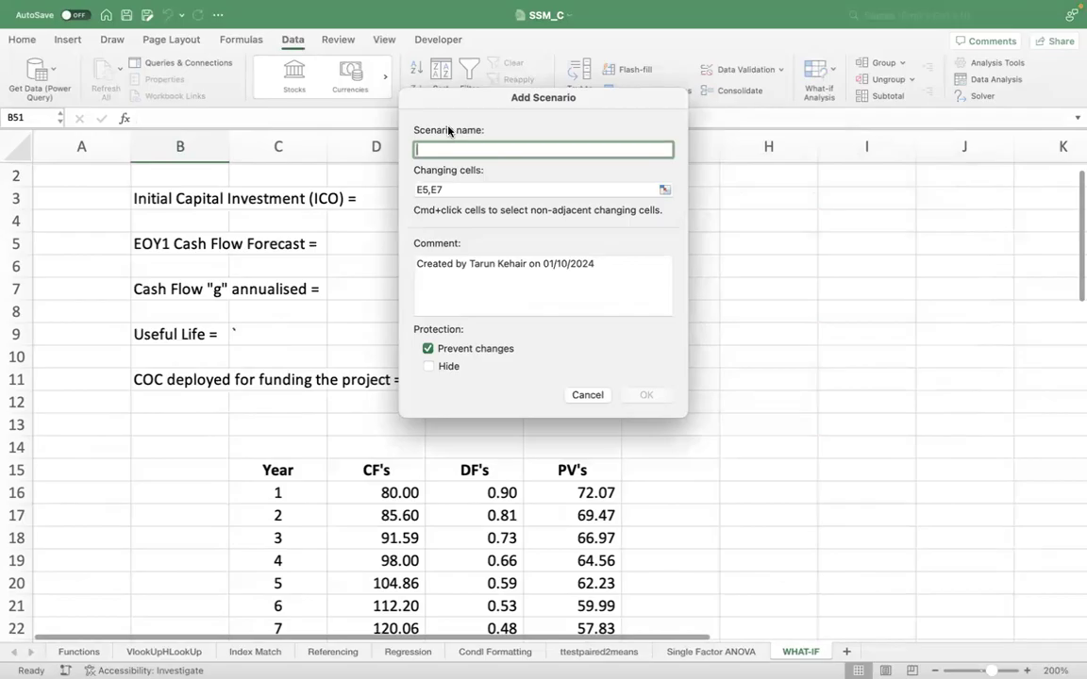
Create a second scenario named "Pessimistic" with the same changing cells E5 and E7.
{"action": "type", "text": "Pessimistic"}
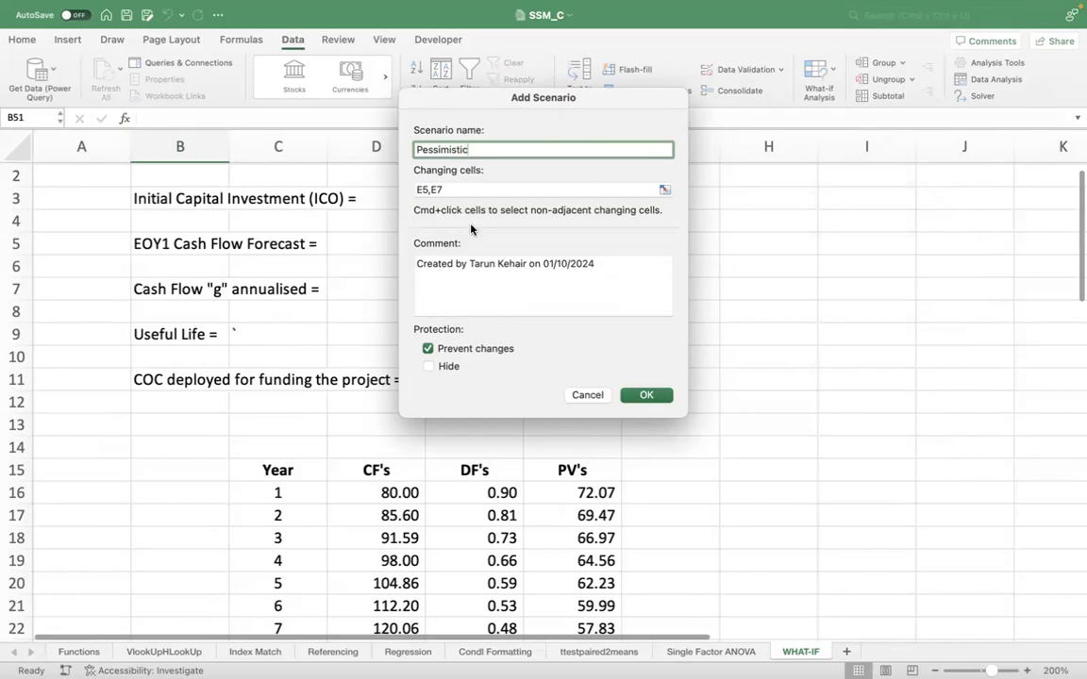
{"action": "left_click_drag", "start_coordinate": [470, 102], "coordinate": [791, 101]}
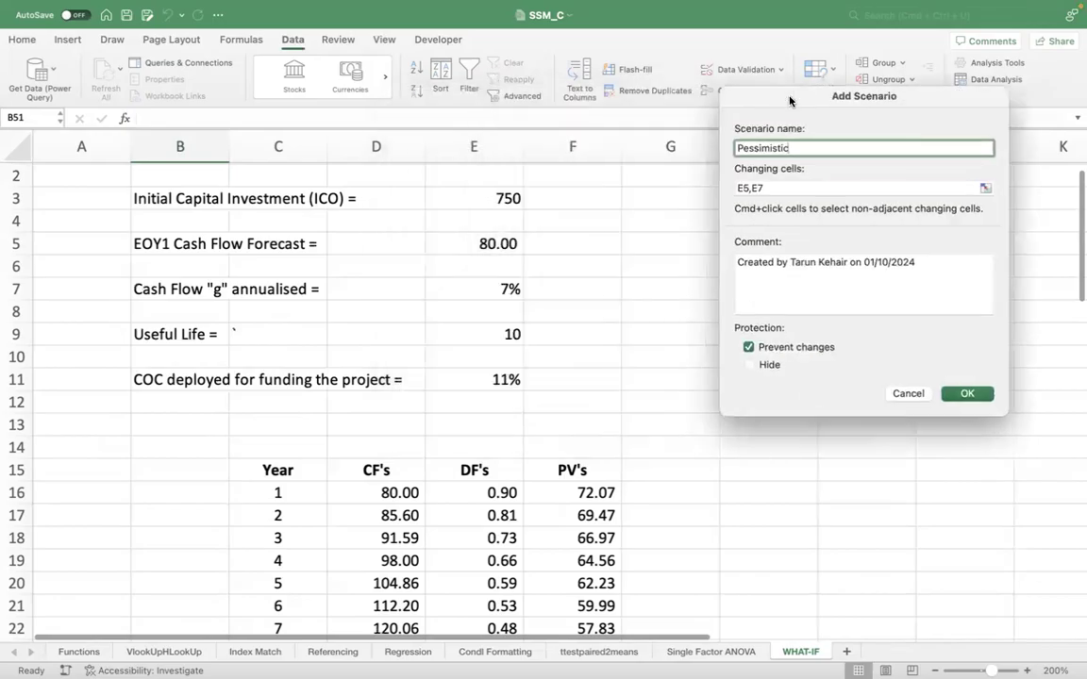
{"action": "left_click", "coordinate": [966, 390]}
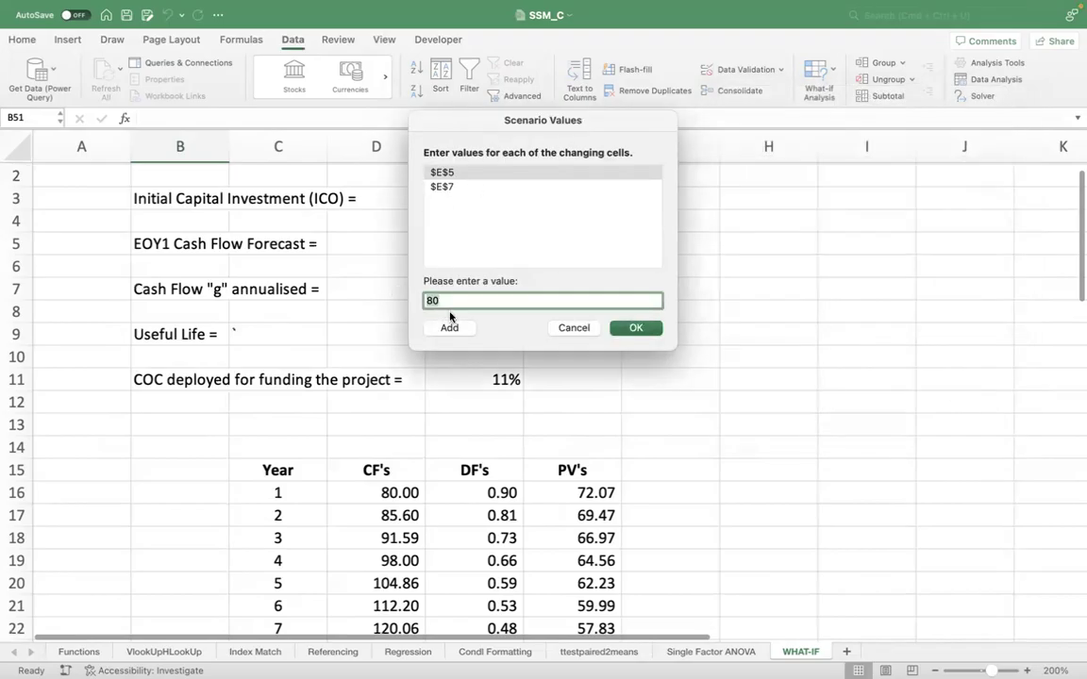
Give the Pessimistic scenario the values 64 for E5 and 4% for E7.
{"action": "type", "text": "64"}
{"action": "left_click", "coordinate": [450, 186]}
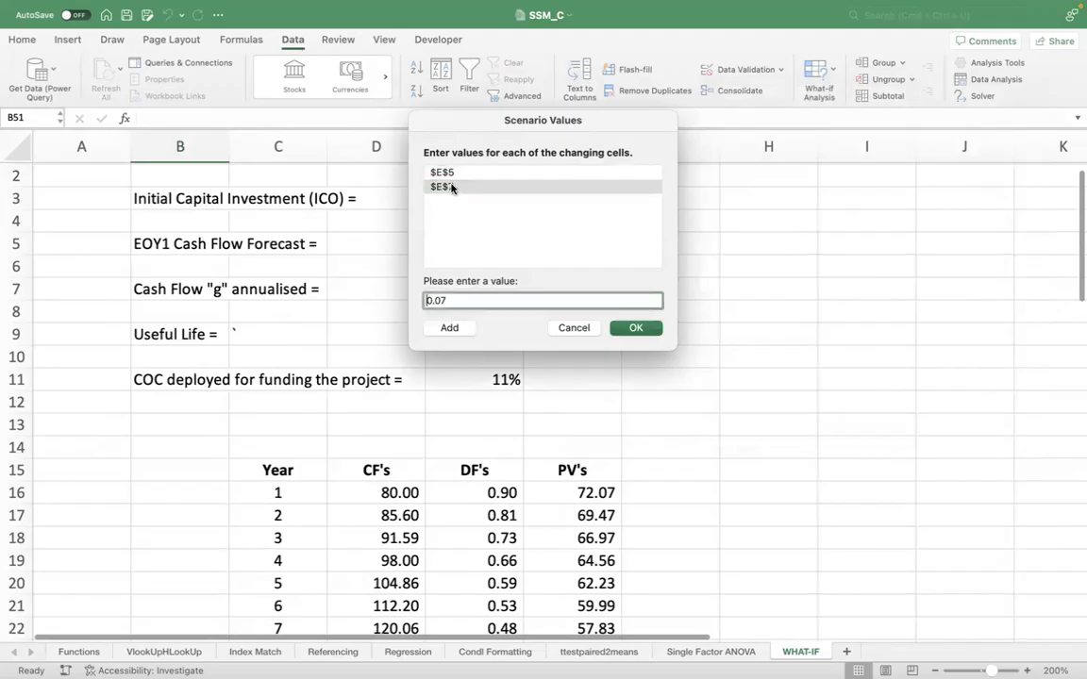
{"action": "left_click_drag", "start_coordinate": [492, 126], "coordinate": [795, 139]}
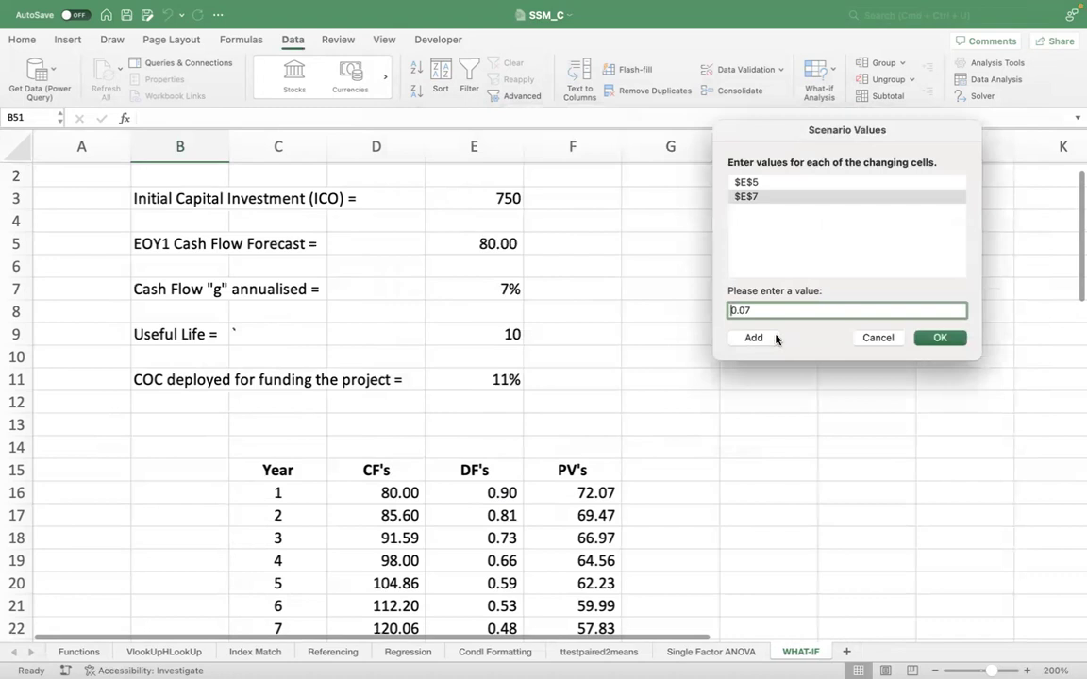
{"action": "left_click_drag", "start_coordinate": [752, 310], "coordinate": [715, 310]}
{"action": "type", "text": "4%"}
{"action": "left_click", "coordinate": [937, 337]}
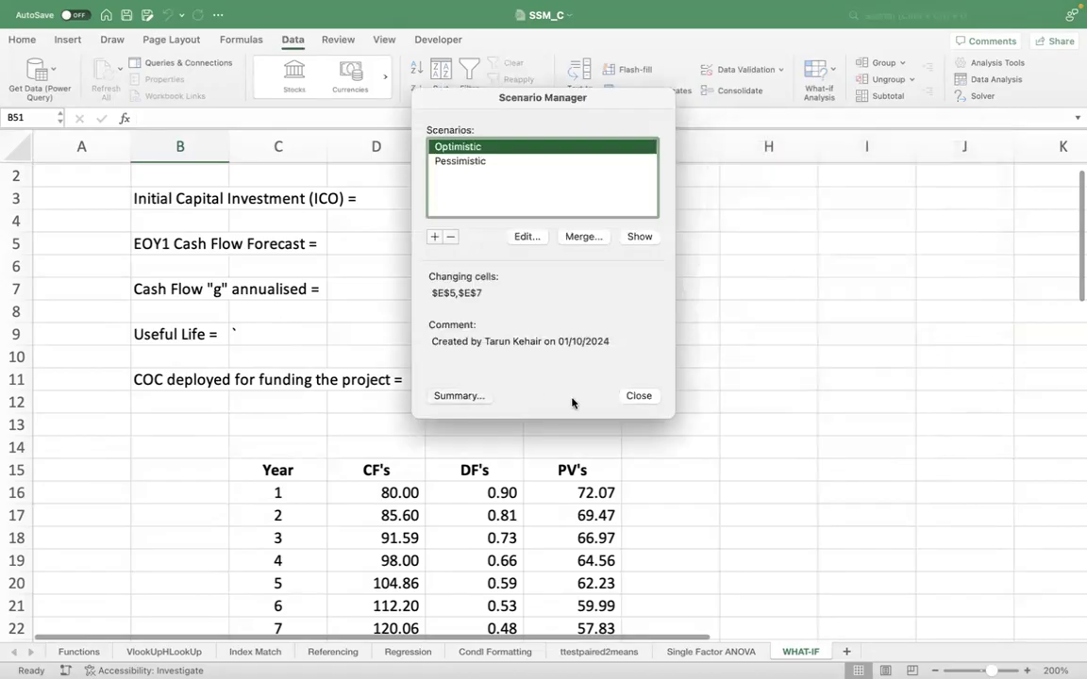
Generate a scenario summary report with the NPV label and value in E31:F31 as result cells.
{"action": "left_click", "coordinate": [459, 395]}
{"action": "scroll", "coordinate": [773, 455], "scroll_direction": "down", "scroll_amount": 3}
{"action": "scroll", "coordinate": [774, 456], "scroll_direction": "up", "scroll_amount": 10}
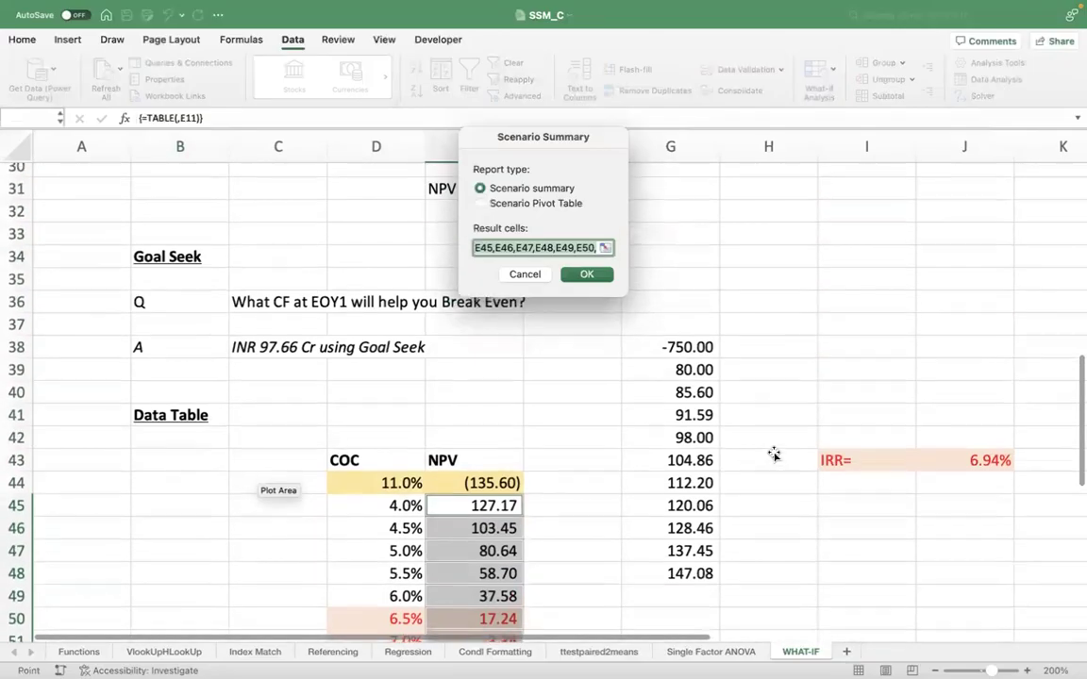
{"action": "scroll", "coordinate": [772, 454], "scroll_direction": "up", "scroll_amount": 5}
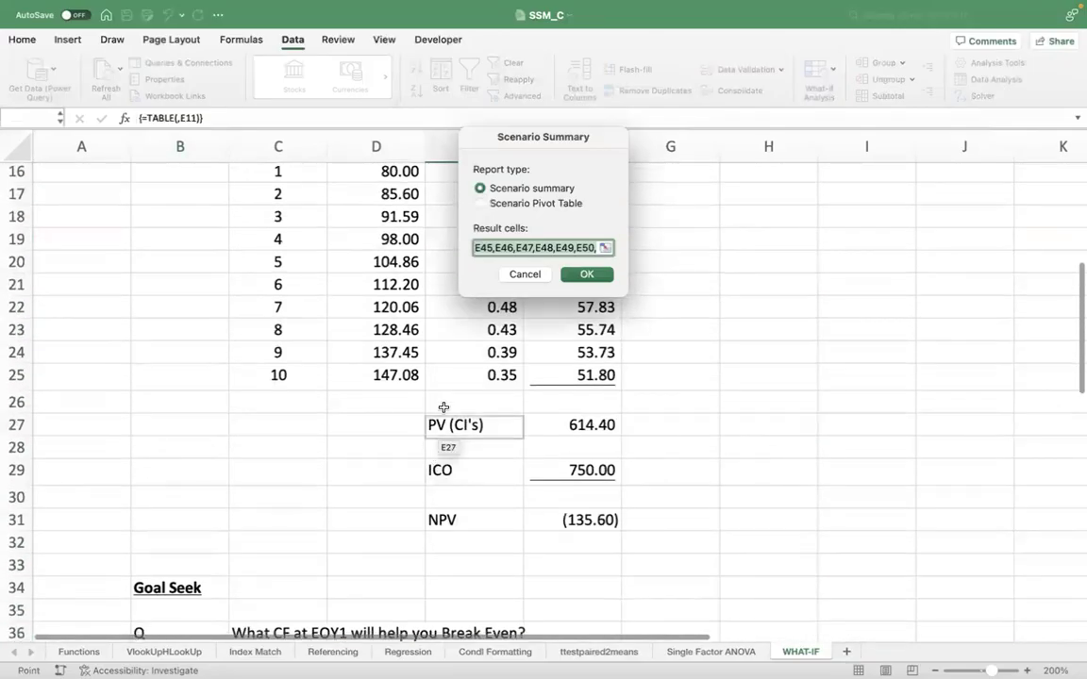
{"action": "left_click_drag", "start_coordinate": [502, 519], "coordinate": [572, 521]}
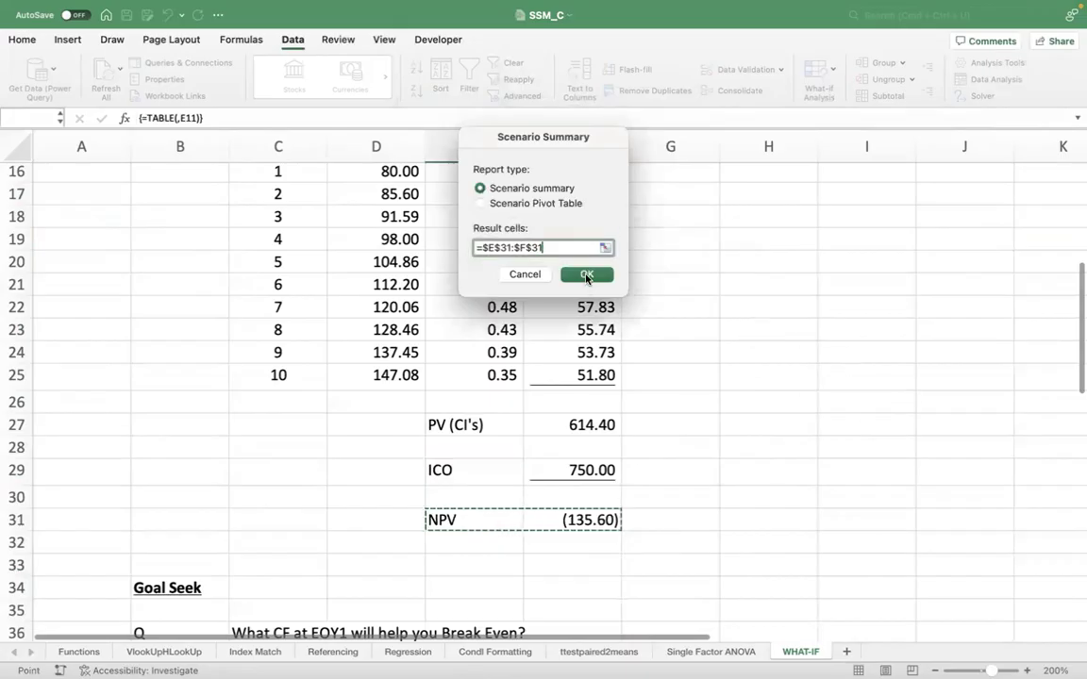
{"action": "left_click", "coordinate": [586, 276]}
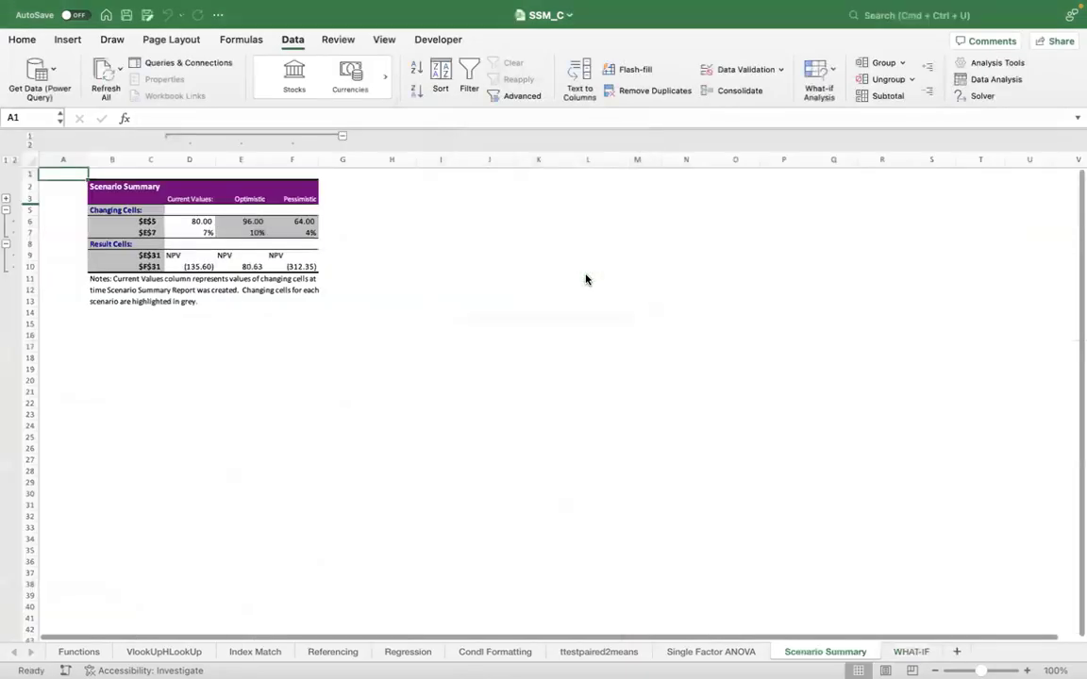
Centre-align the scenario values and results in D6:F10 of the Scenario Summary sheet.
{"action": "left_click", "coordinate": [1055, 671]}
{"action": "left_click", "coordinate": [510, 167]}
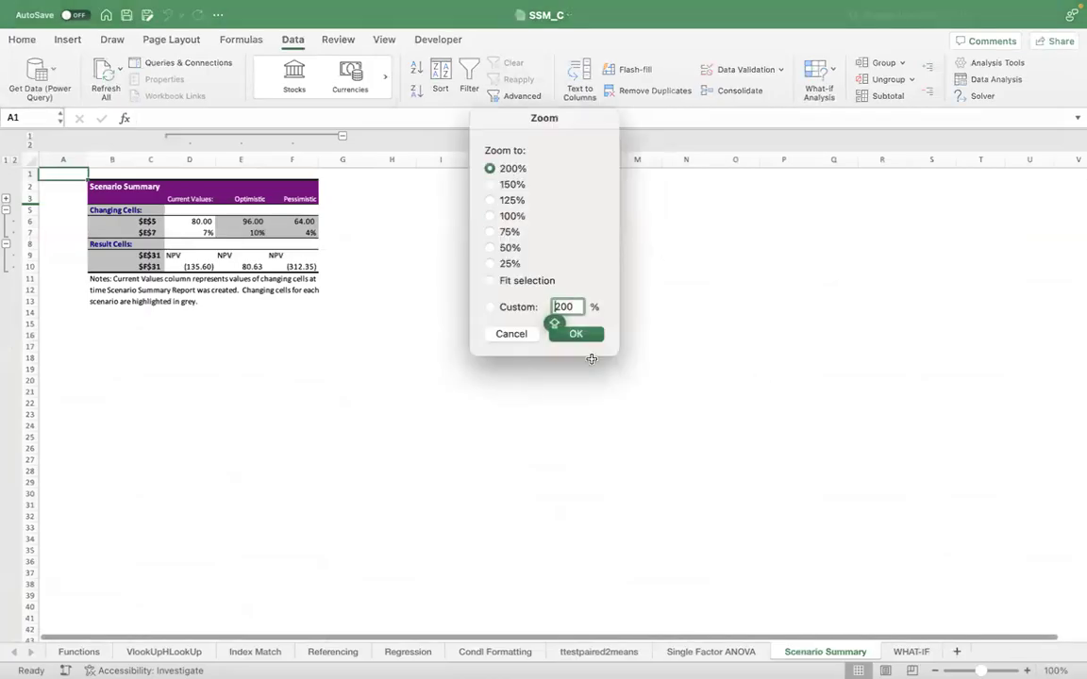
{"action": "left_click", "coordinate": [576, 334]}
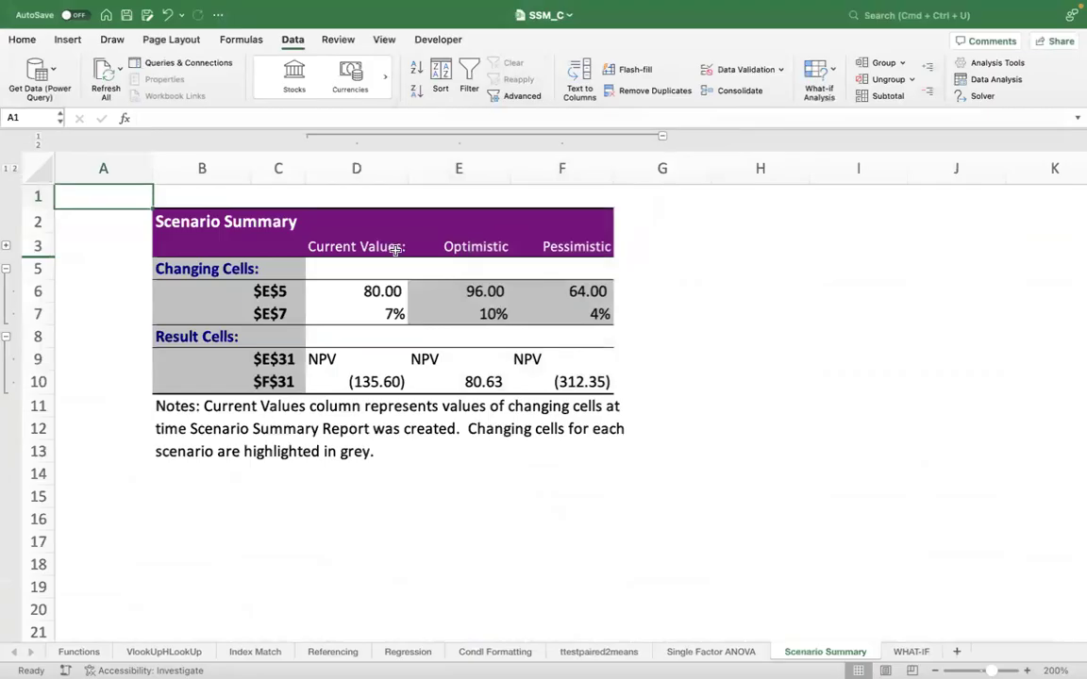
{"action": "left_click_drag", "start_coordinate": [368, 291], "coordinate": [566, 382]}
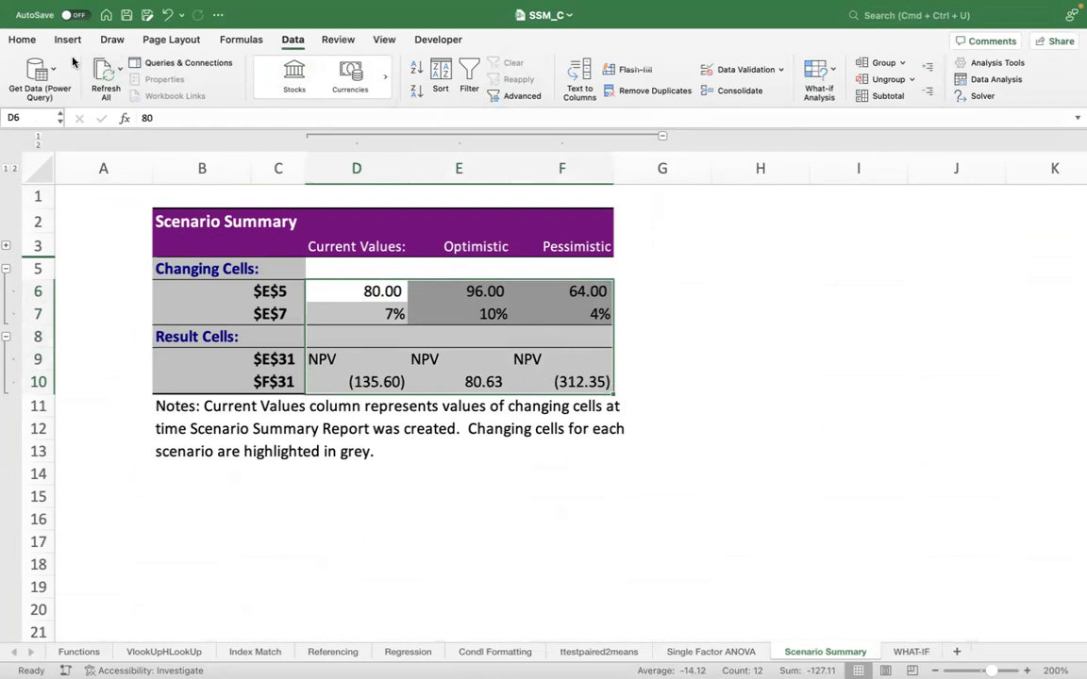
{"action": "left_click", "coordinate": [19, 40]}
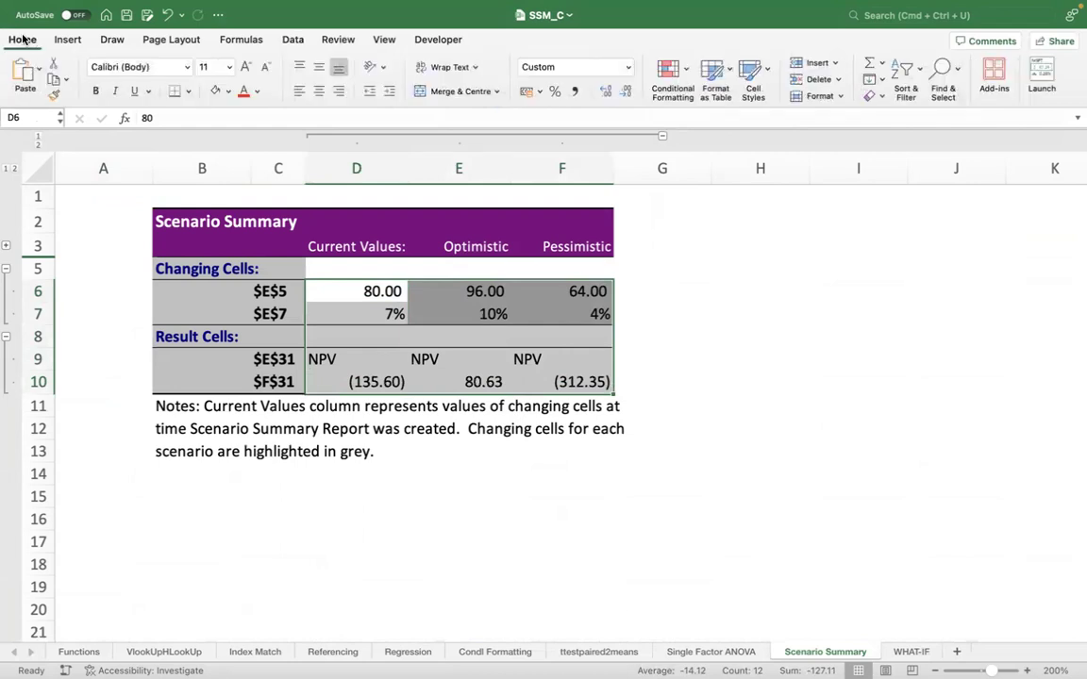
{"action": "left_click", "coordinate": [320, 91]}
Fill the Current Values cells D6:D10 of the scenario summary with light gold.
{"action": "left_click_drag", "start_coordinate": [368, 291], "coordinate": [357, 381]}
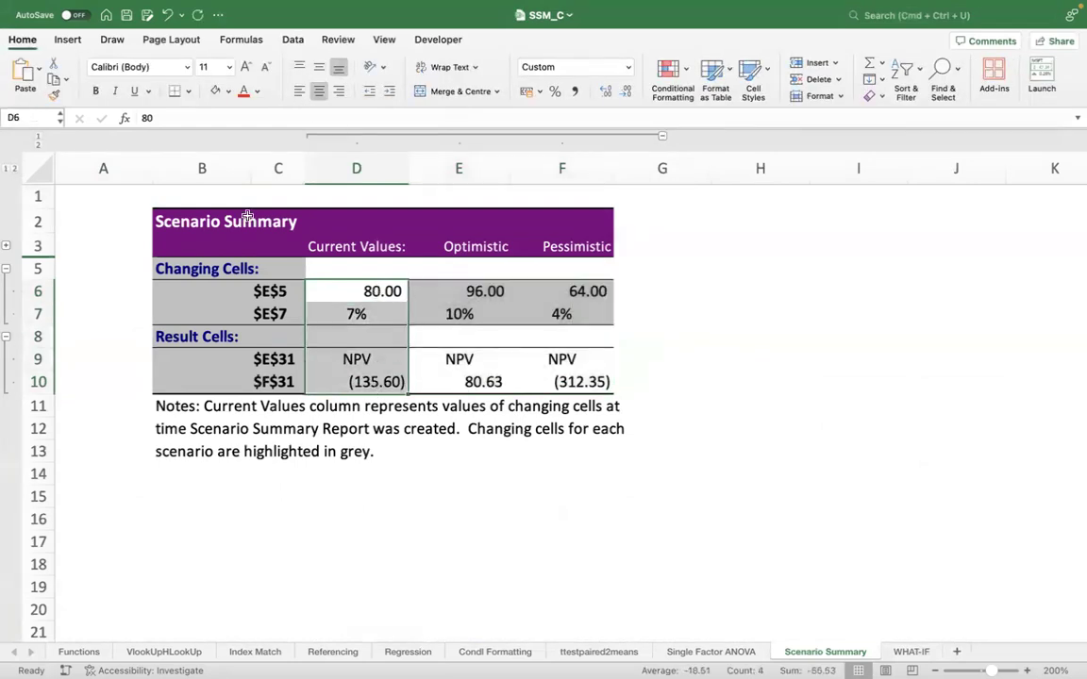
{"action": "left_click", "coordinate": [227, 90]}
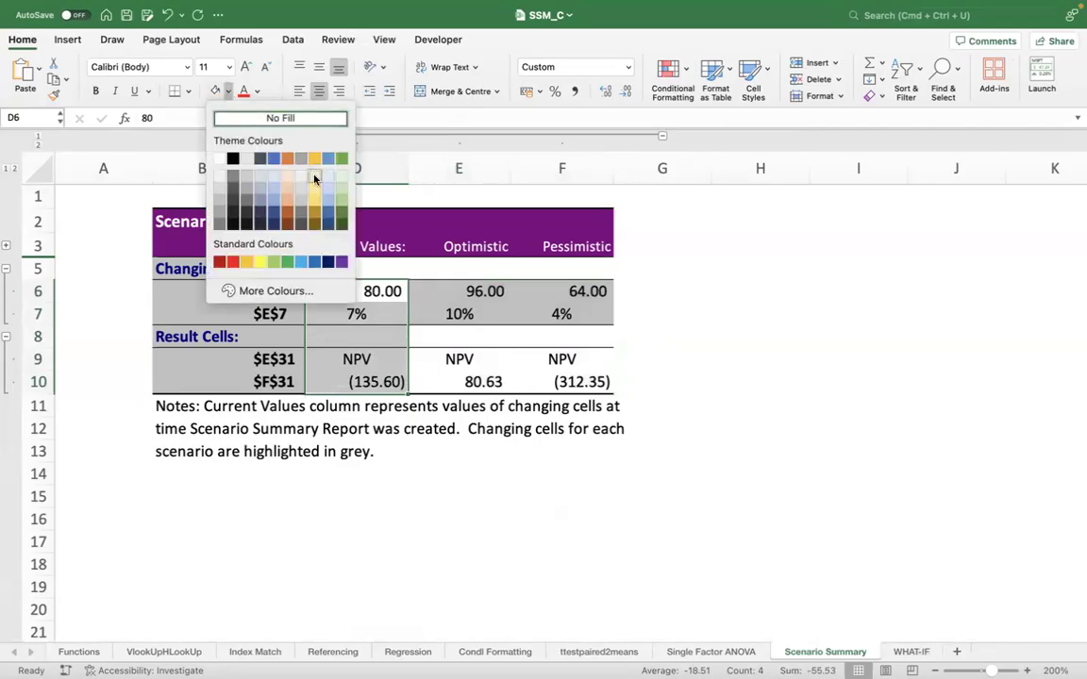
{"action": "left_click", "coordinate": [313, 182]}
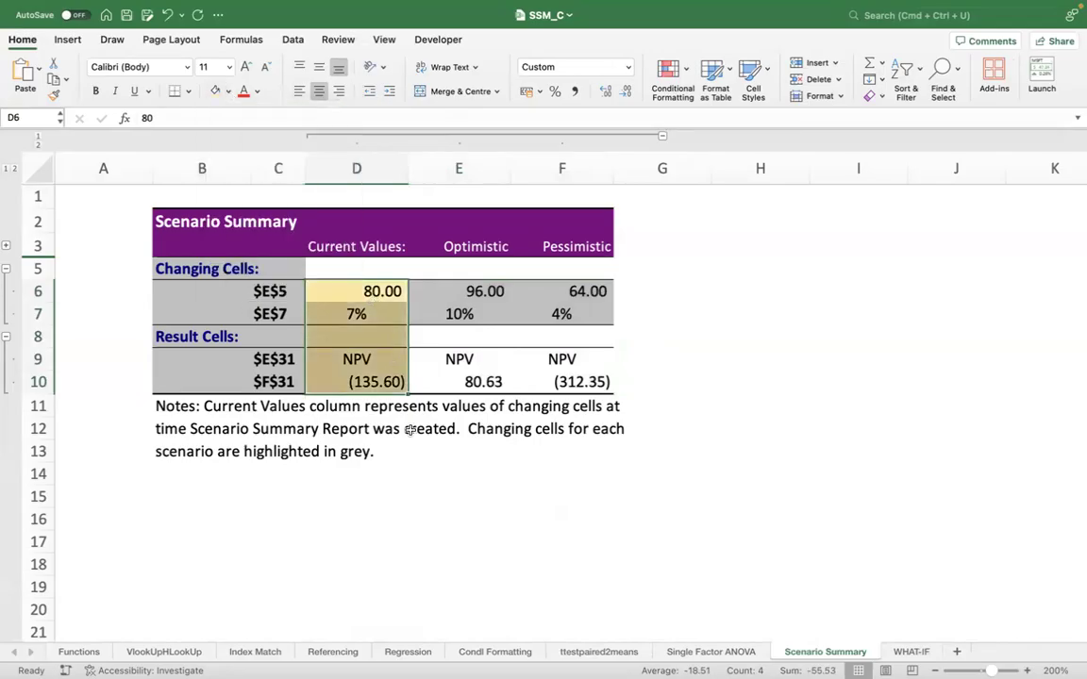
{"action": "left_click", "coordinate": [417, 447]}
Compare the current NPV in D10 of the Scenario Summary sheet with the model's NPV in F31 on the WHAT-IF sheet.
{"action": "left_click", "coordinate": [347, 377]}
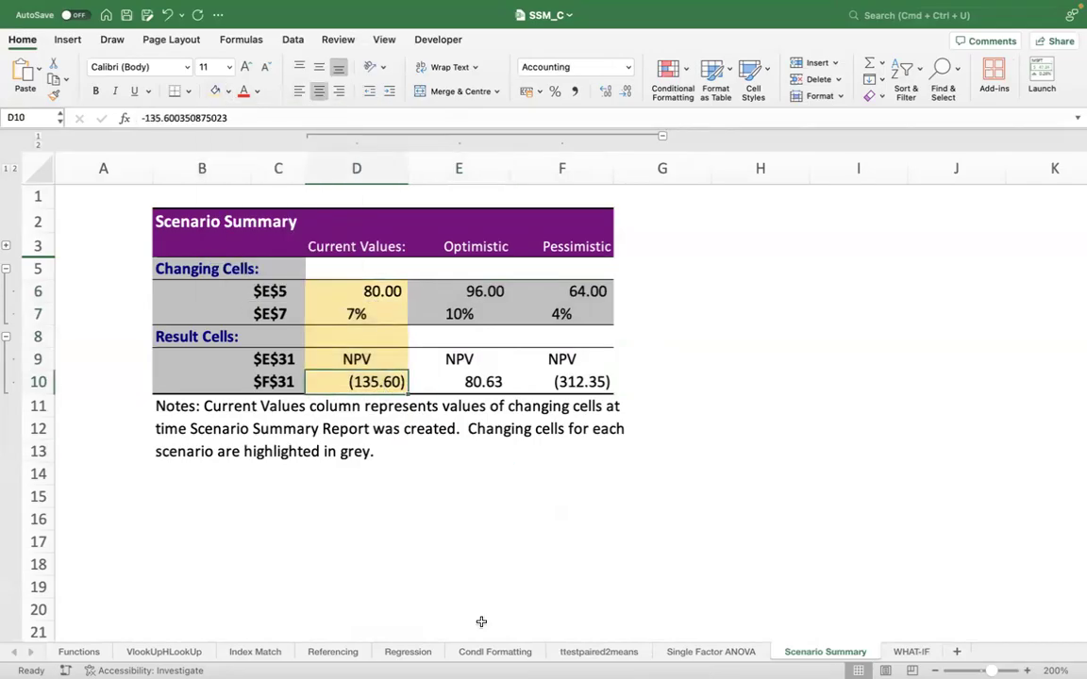
{"action": "left_click", "coordinate": [911, 652]}
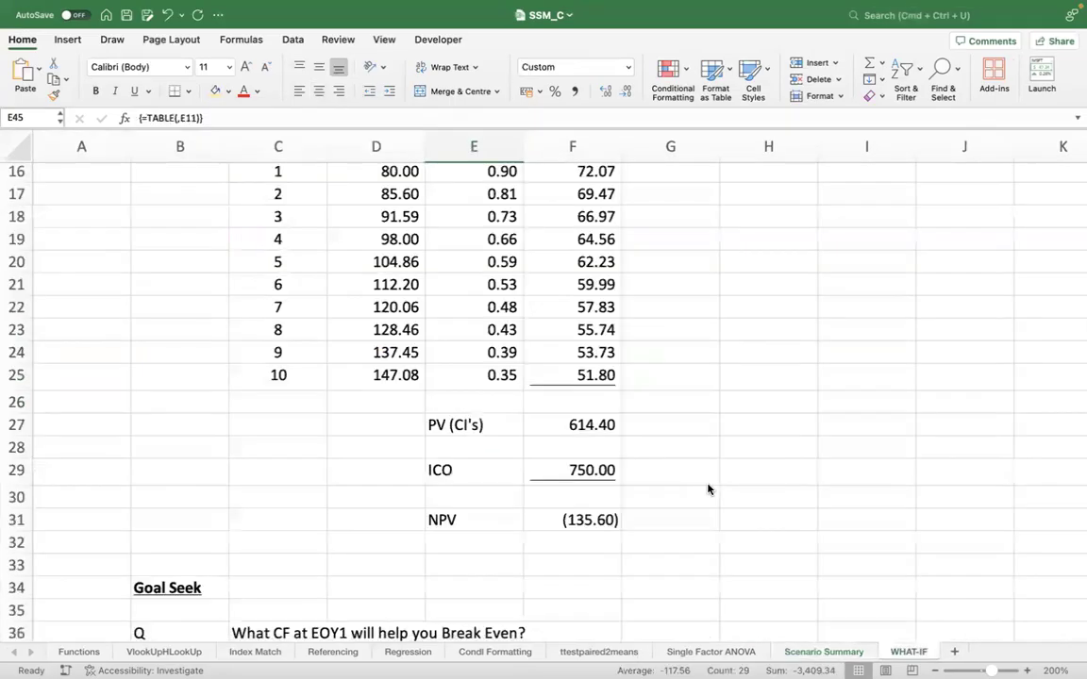
{"action": "scroll", "coordinate": [651, 528], "scroll_direction": "down", "scroll_amount": 2}
{"action": "left_click", "coordinate": [571, 483]}
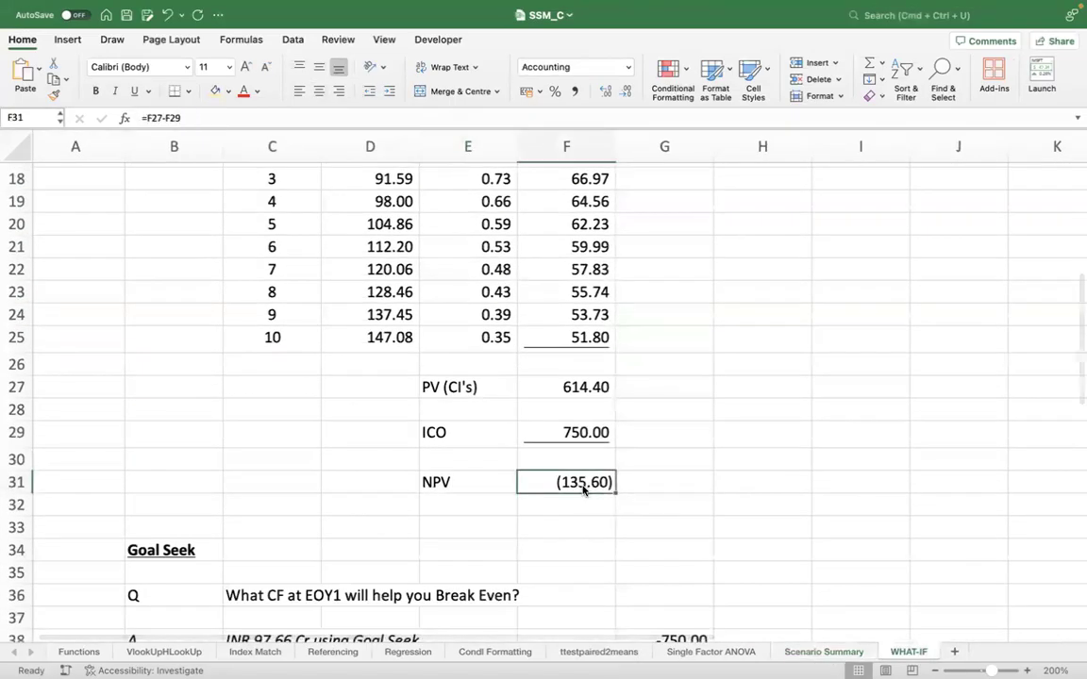
{"action": "left_click", "coordinate": [823, 652]}
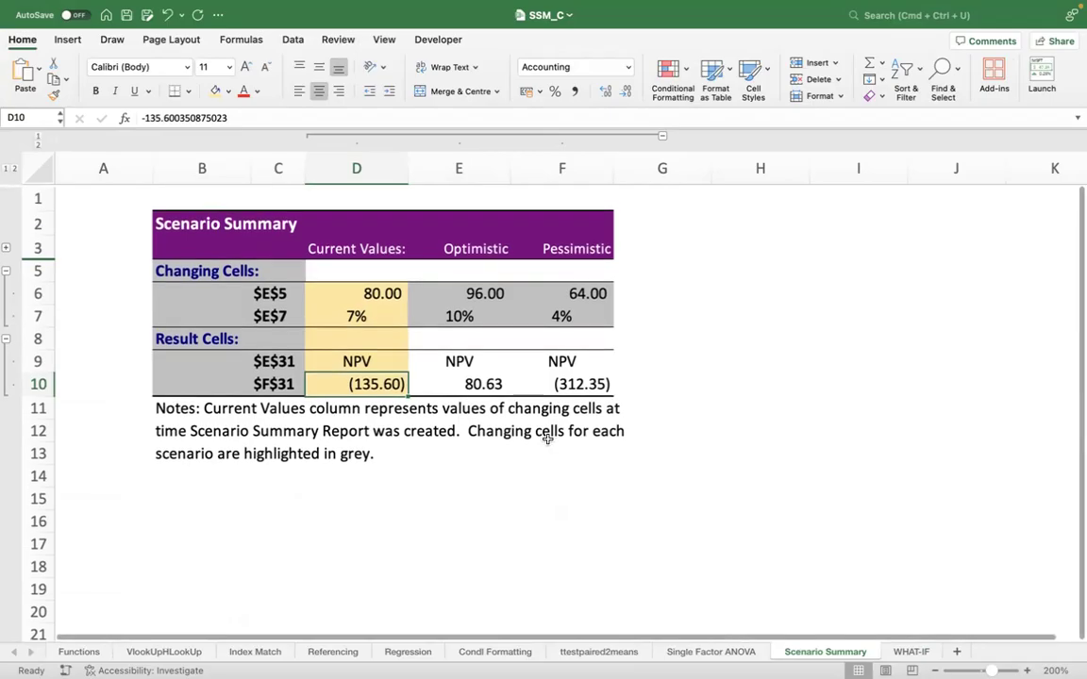
{"action": "left_click", "coordinate": [910, 651]}
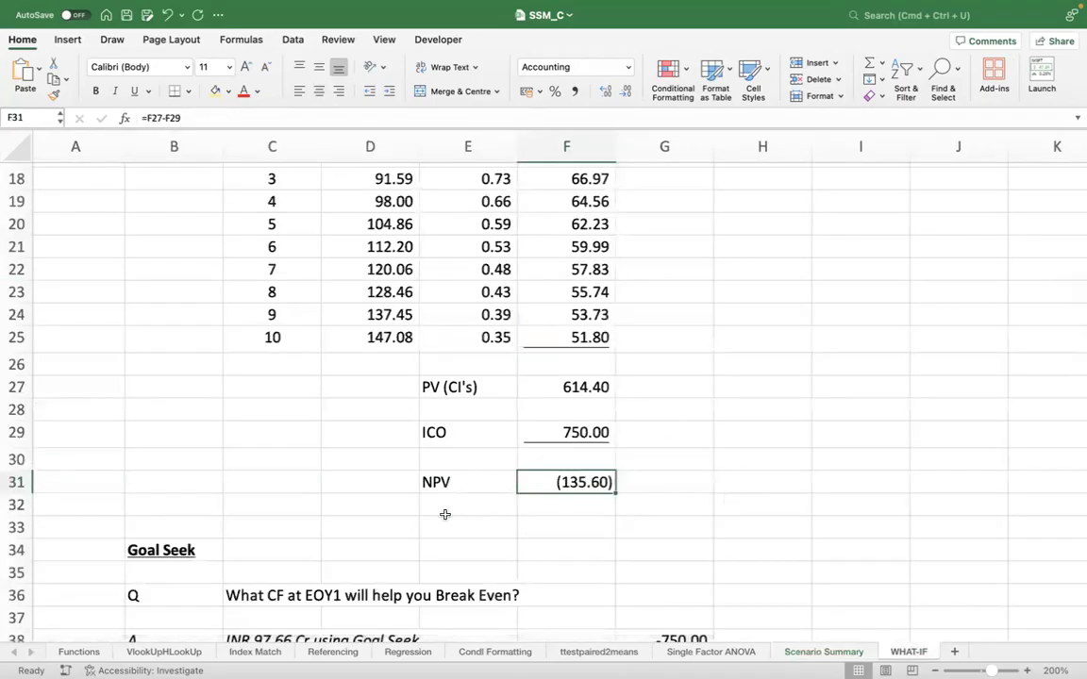
Enter the label "Decision" in cell H31 of the WHAT-IF sheet, beside the NPV row.
{"action": "left_click", "coordinate": [750, 482]}
{"action": "type", "text": "DE"}
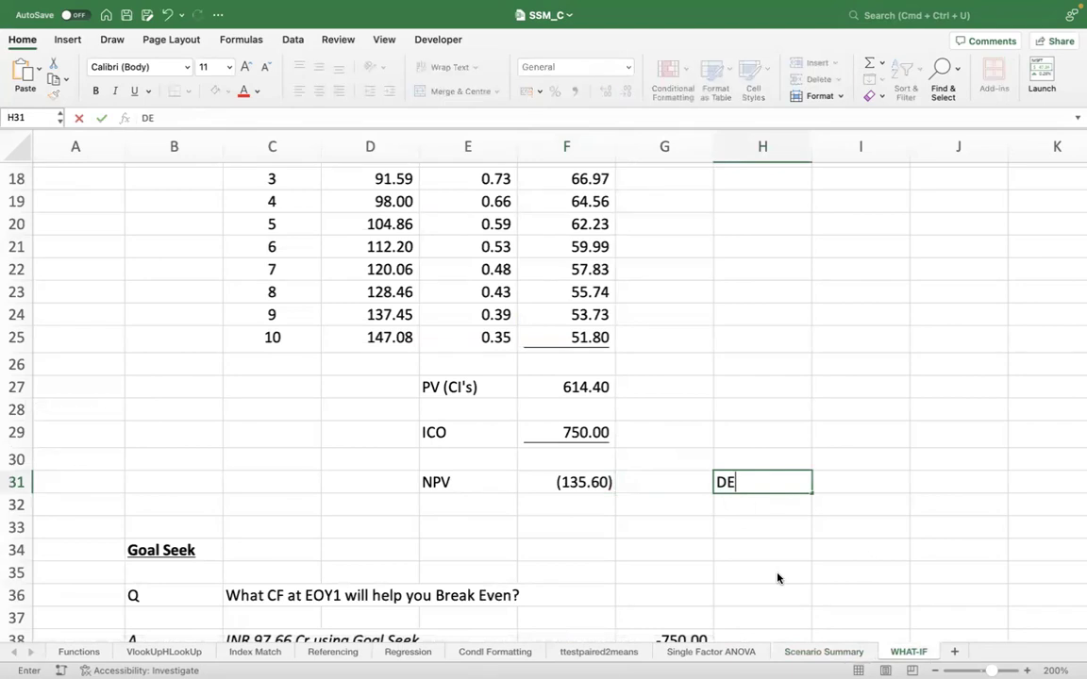
{"action": "key", "text": "BackSpace"}
{"action": "type", "text": "eciss"}
{"action": "key", "text": "BackSpace"}
{"action": "type", "text": "ion"}
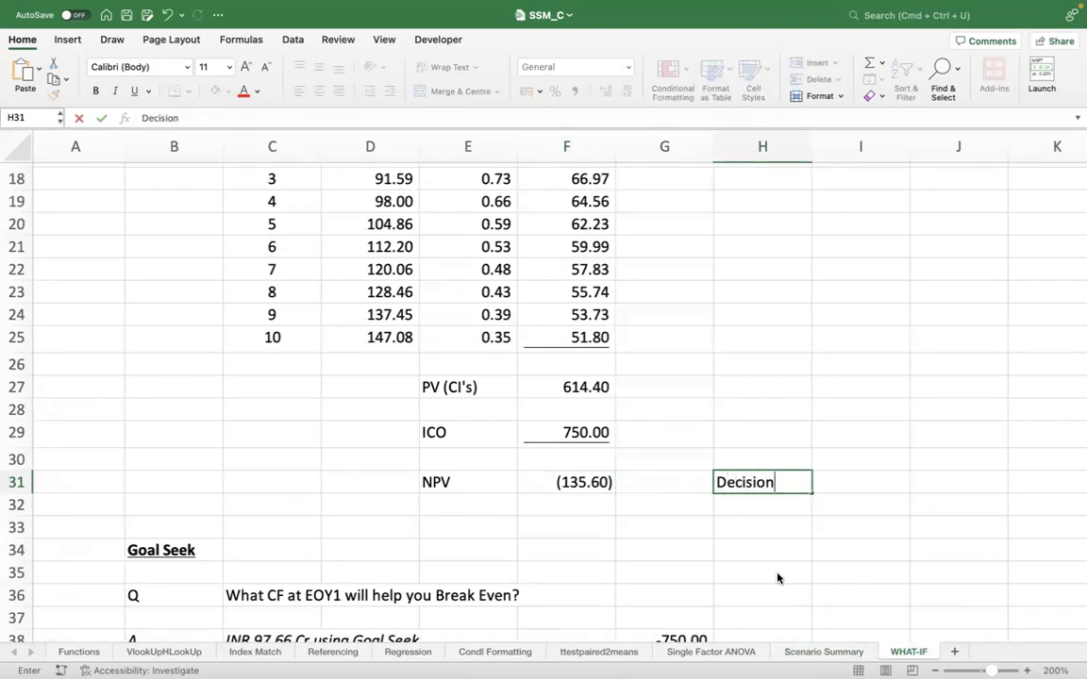
{"action": "key", "text": "Tab"}
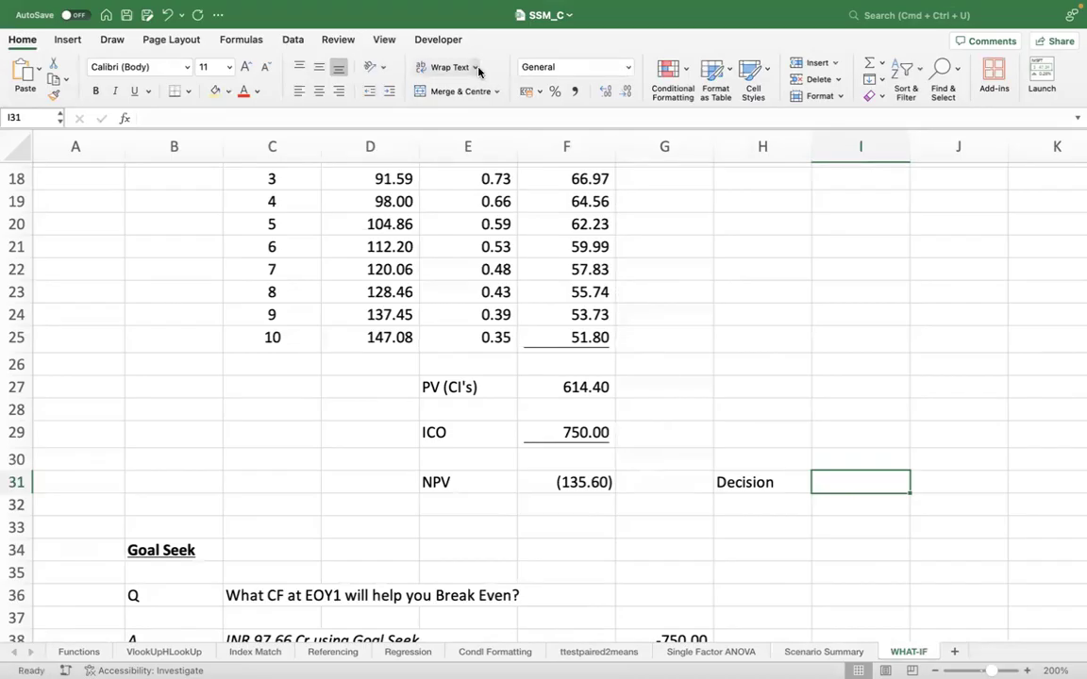
{"action": "left_click", "coordinate": [436, 40]}
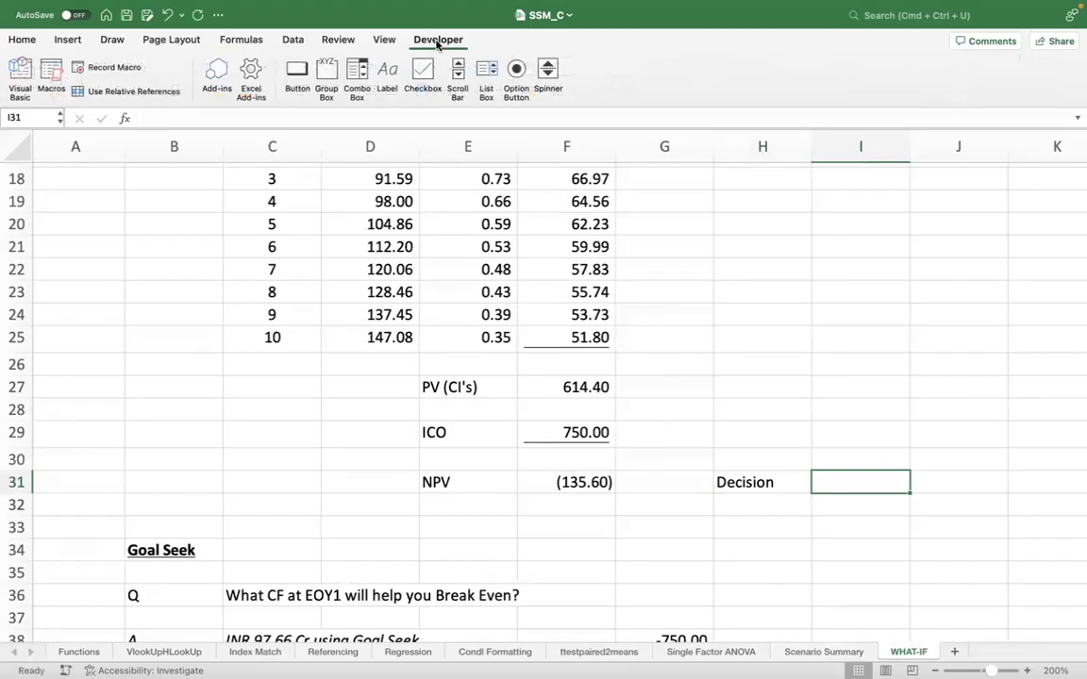
{"action": "left_click", "coordinate": [386, 70]}
{"action": "left_click", "coordinate": [846, 474]}
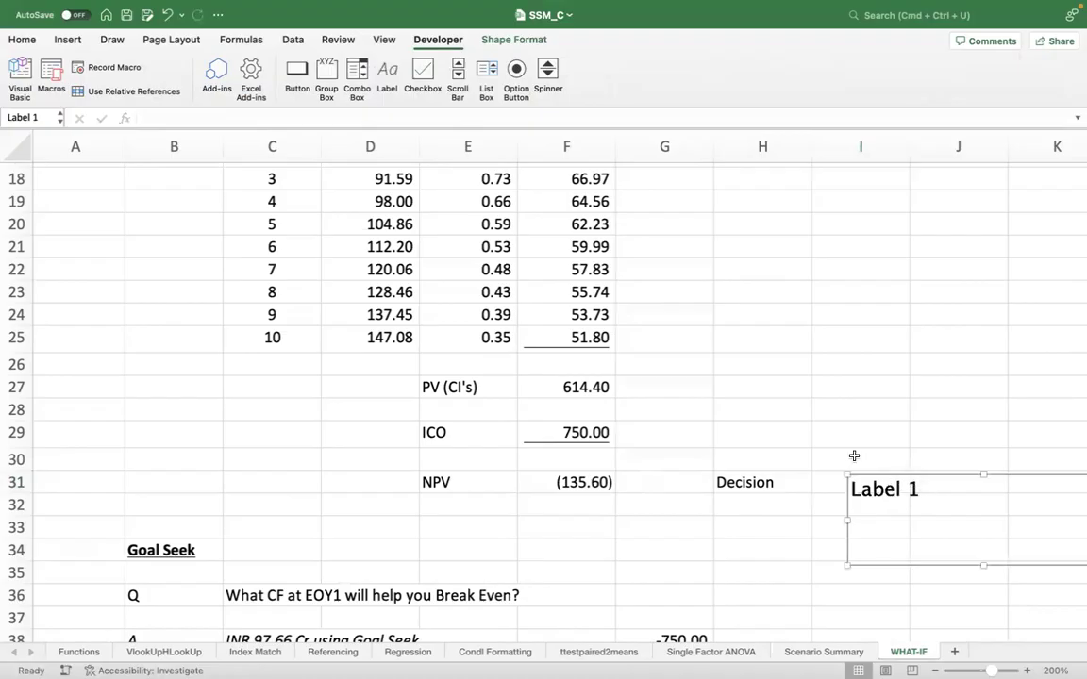
{"action": "key", "text": "super+z"}
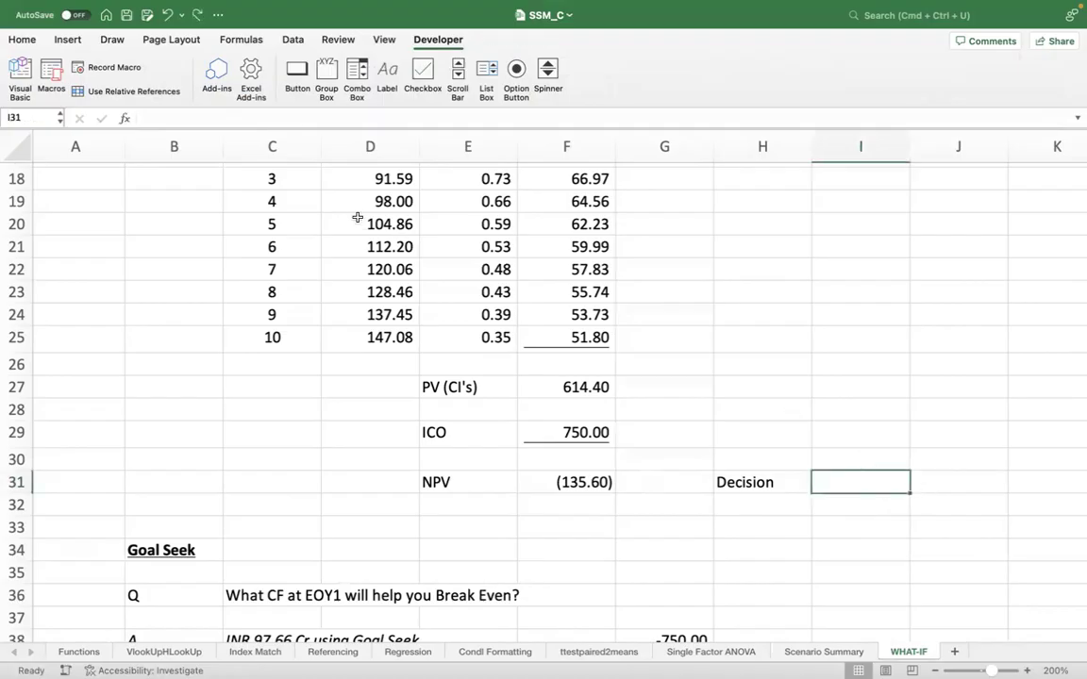
Enter an IF formula in I31 that returns "Accept" when the NPV in F31 exceeds 0, otherwise "Reject".
{"action": "type", "text": "=if("}
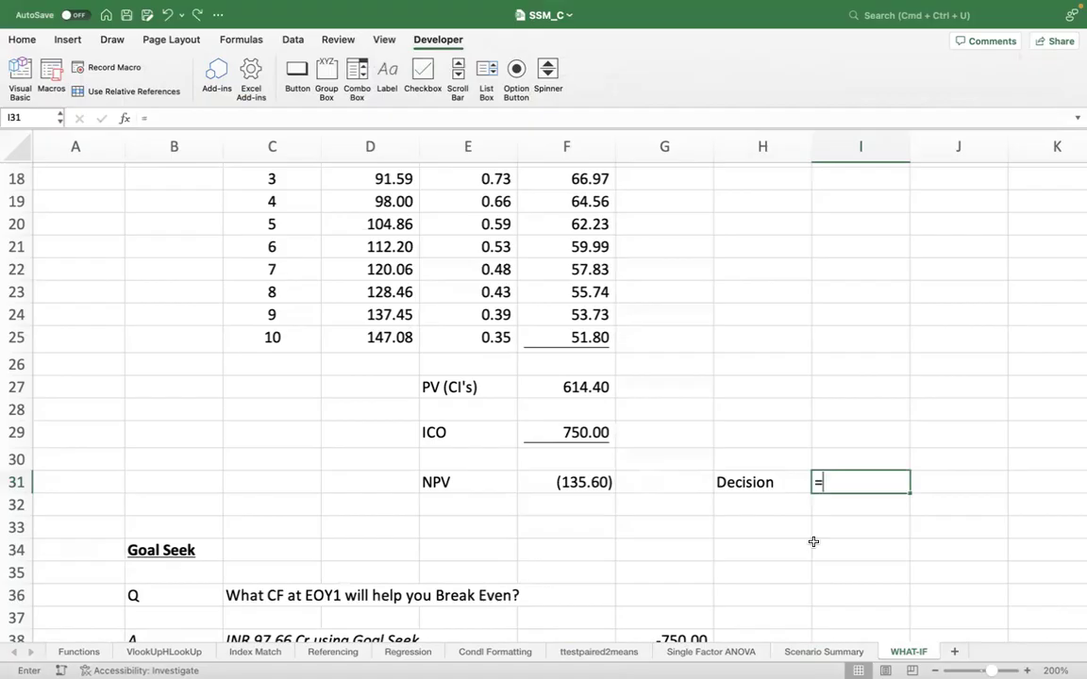
{"action": "left_click", "coordinate": [547, 483]}
{"action": "type", "text": ">"}
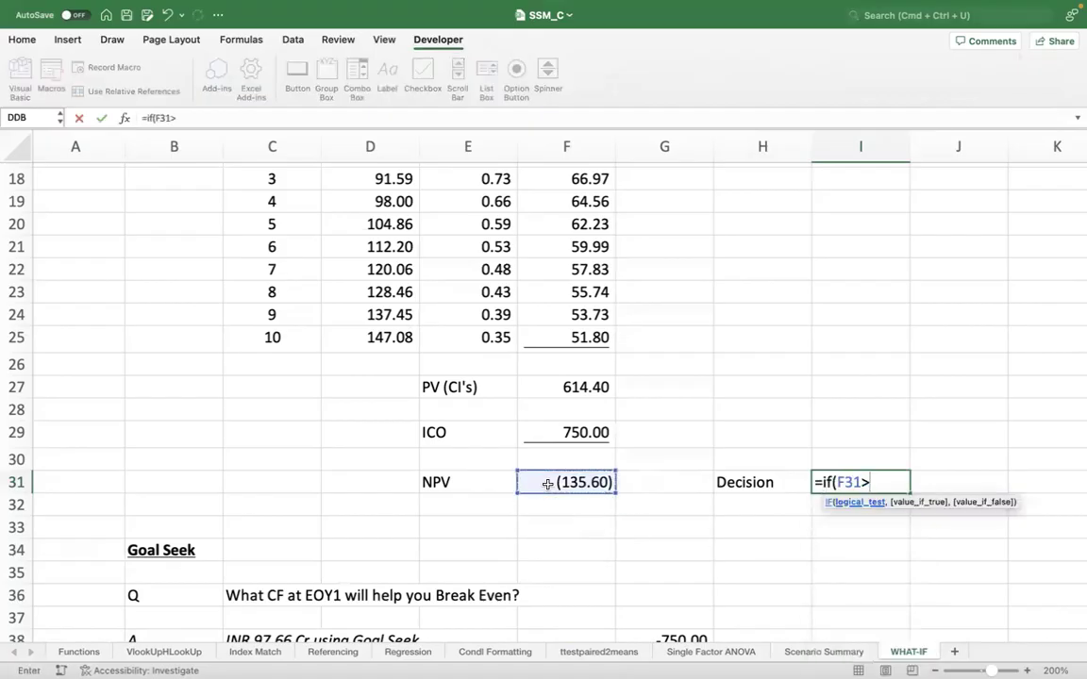
{"action": "type", "text": "0,"}
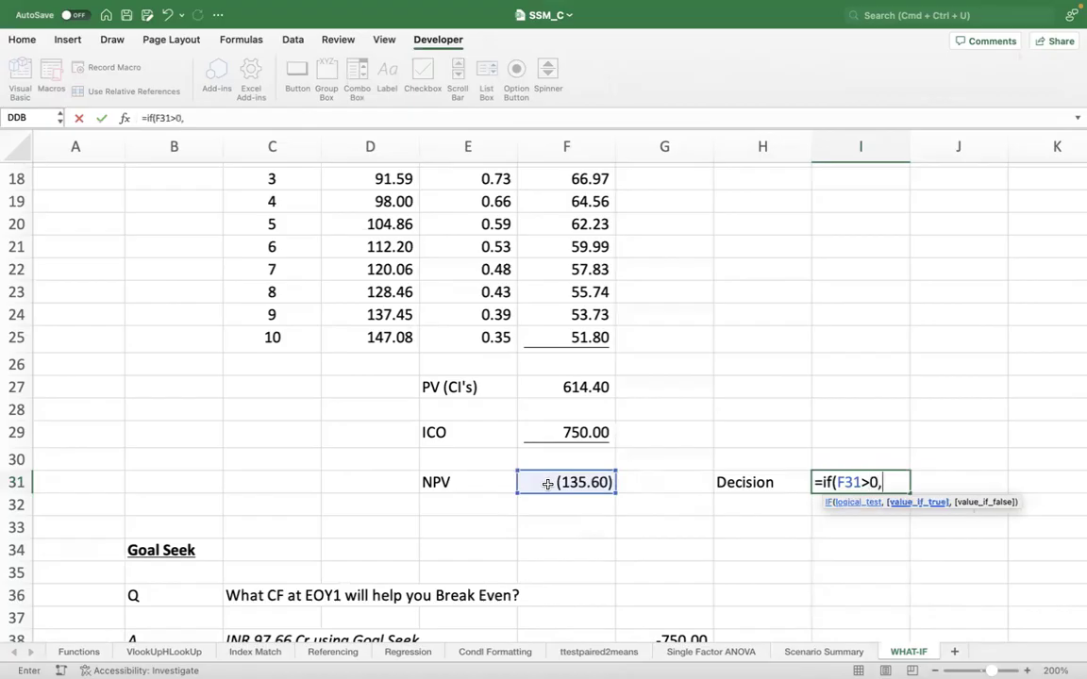
{"action": "type", "text": "\"Accept\",\"Rej"}
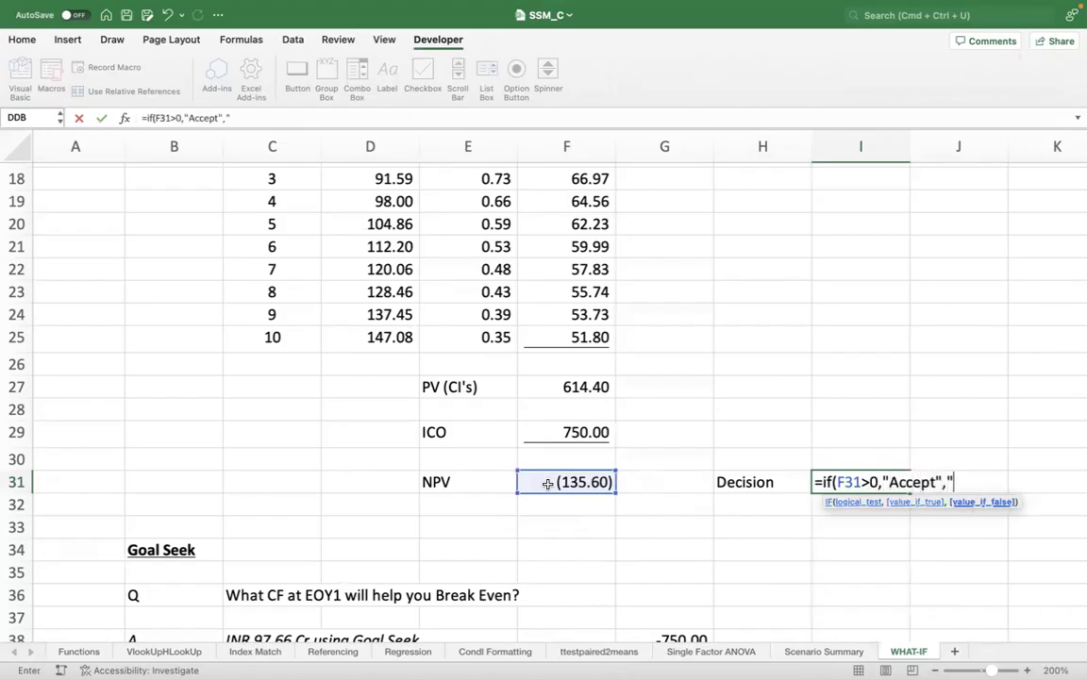
{"action": "type", "text": "ect\""}
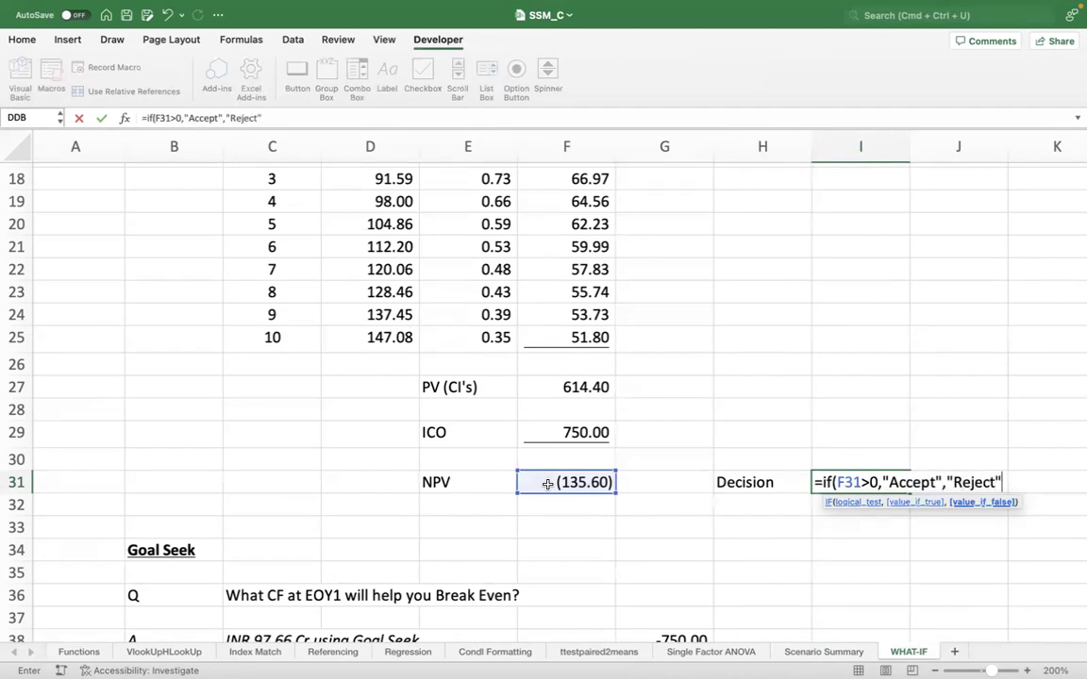
{"action": "key", "text": "Return"}
Centre-align the decision label and its result in H31:I31.
{"action": "key", "text": "Up"}
{"action": "key", "text": "Right"}
{"action": "key", "text": "Left"}
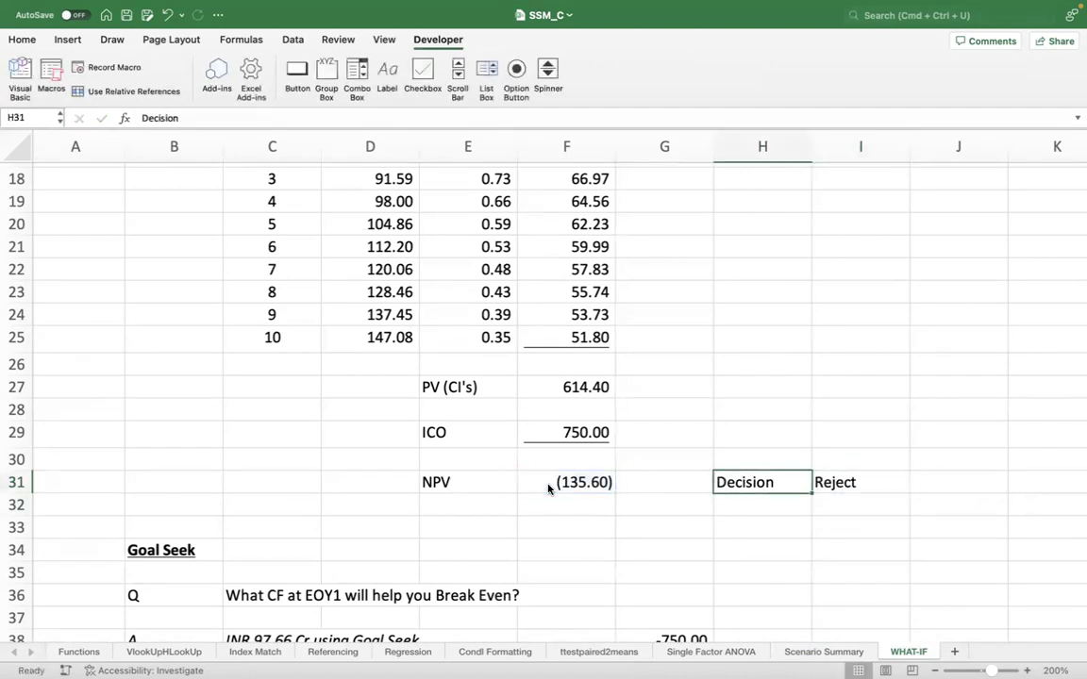
{"action": "key", "text": "shift+Right"}
{"action": "left_click", "coordinate": [22, 39]}
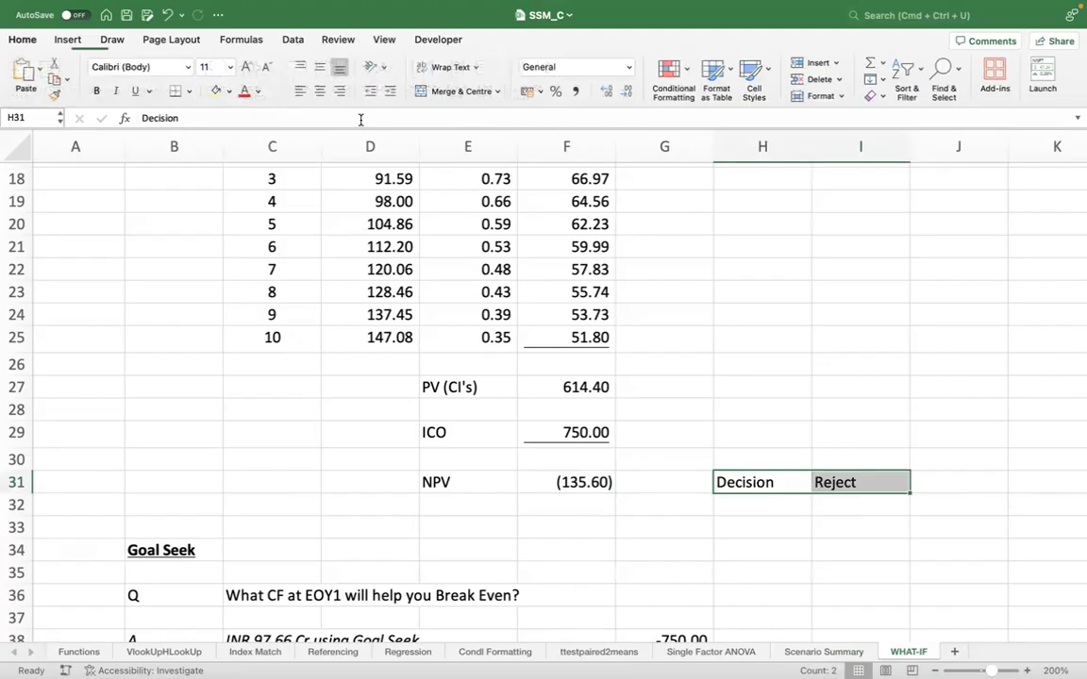
{"action": "left_click", "coordinate": [318, 92]}
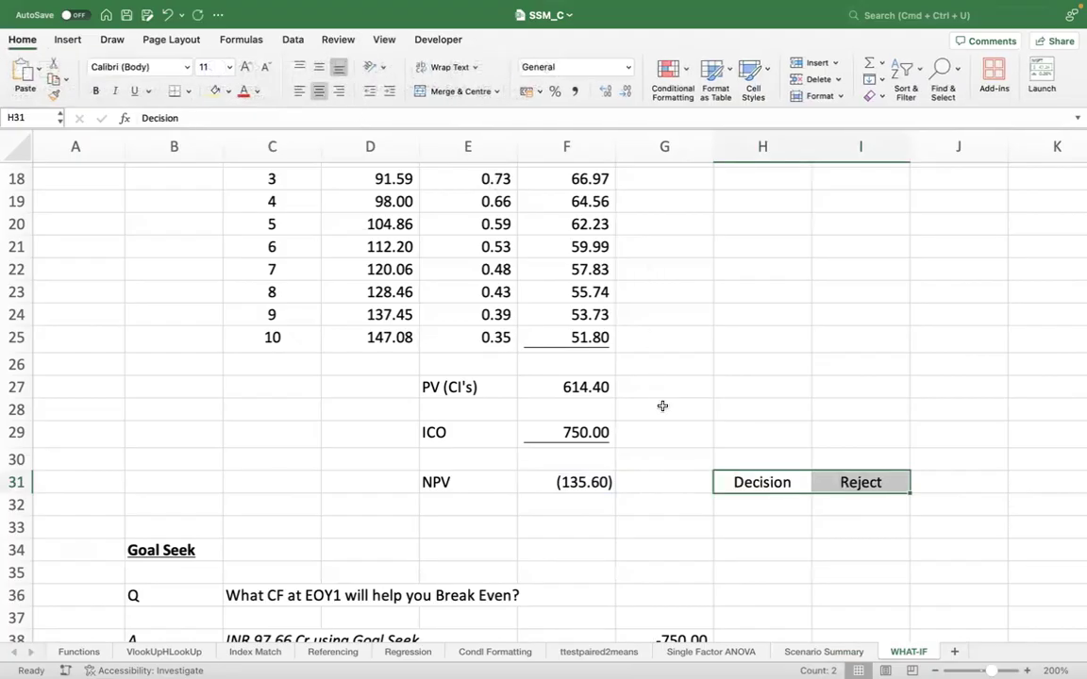
Make the decision cells H31:I31 bold and put outside borders around them.
{"action": "key", "text": "super+b"}
{"action": "left_click", "coordinate": [188, 92]}
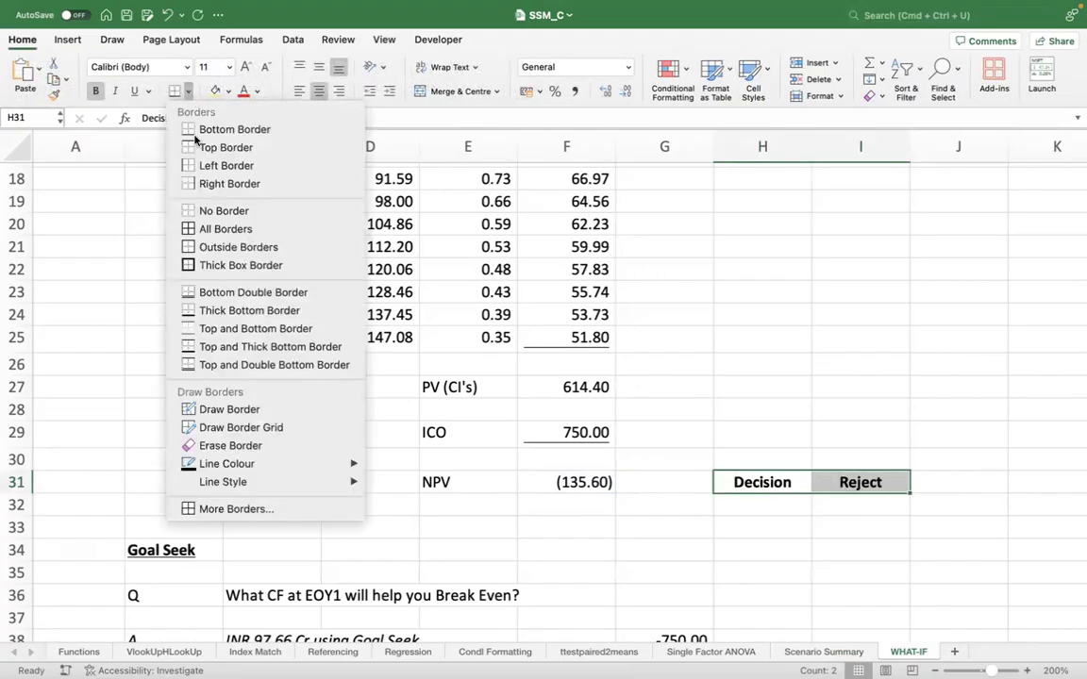
{"action": "left_click", "coordinate": [215, 241]}
{"action": "left_click", "coordinate": [938, 387]}
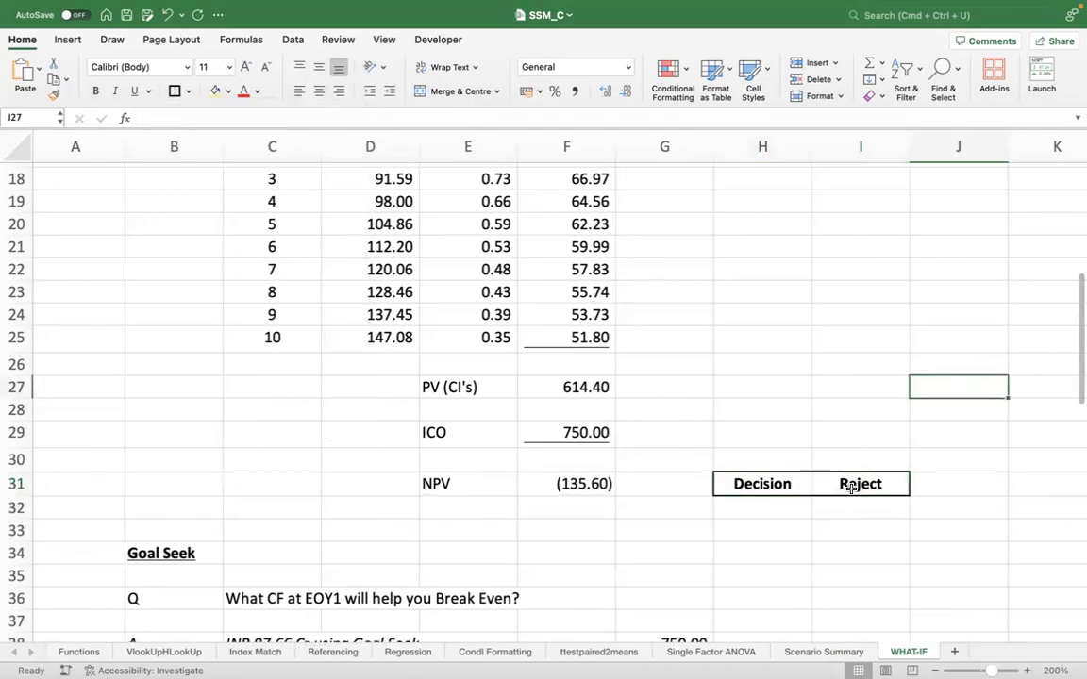
{"action": "left_click", "coordinate": [840, 483]}
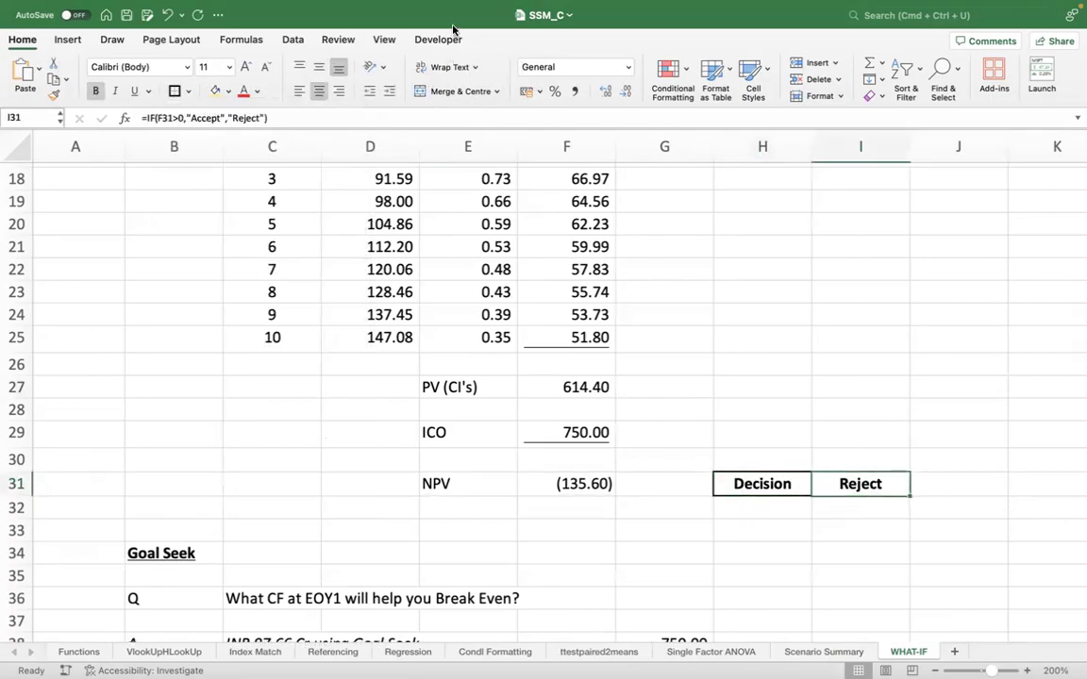
{"action": "left_click", "coordinate": [439, 40]}
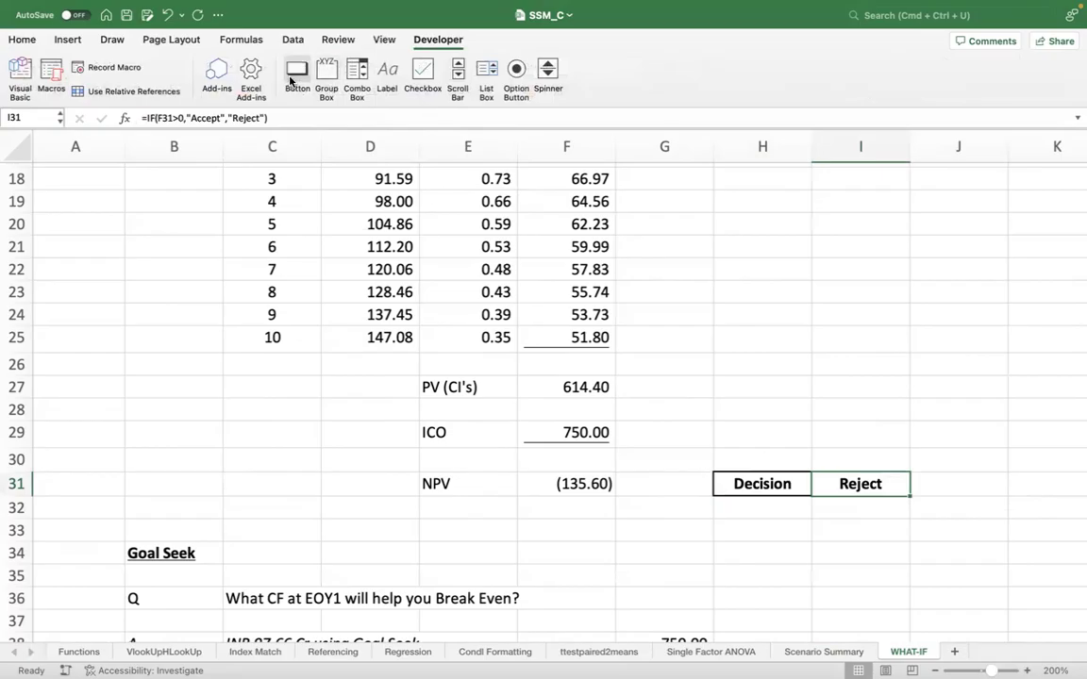
{"action": "left_click", "coordinate": [391, 78]}
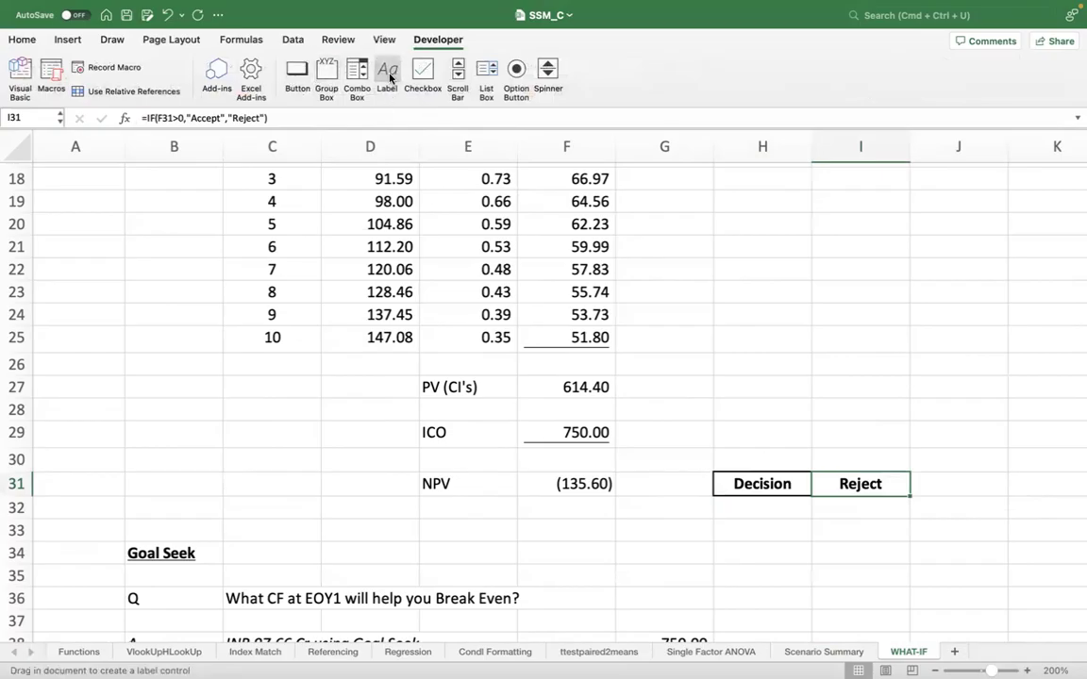
{"action": "left_click_drag", "start_coordinate": [853, 486], "coordinate": [1085, 575]}
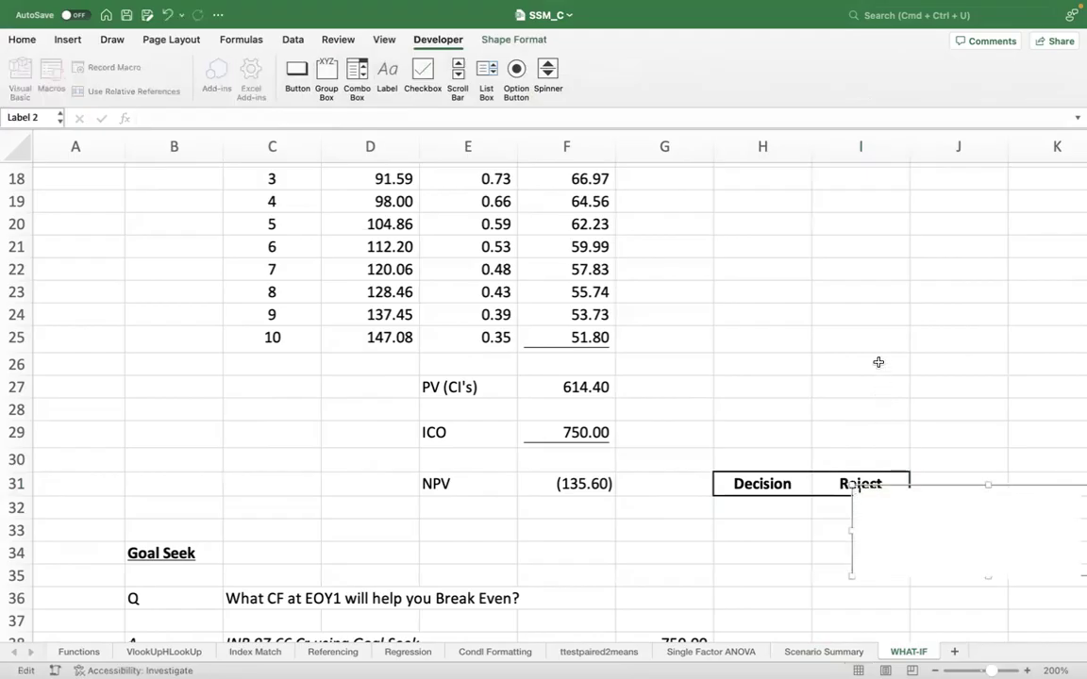
{"action": "left_click", "coordinate": [881, 406]}
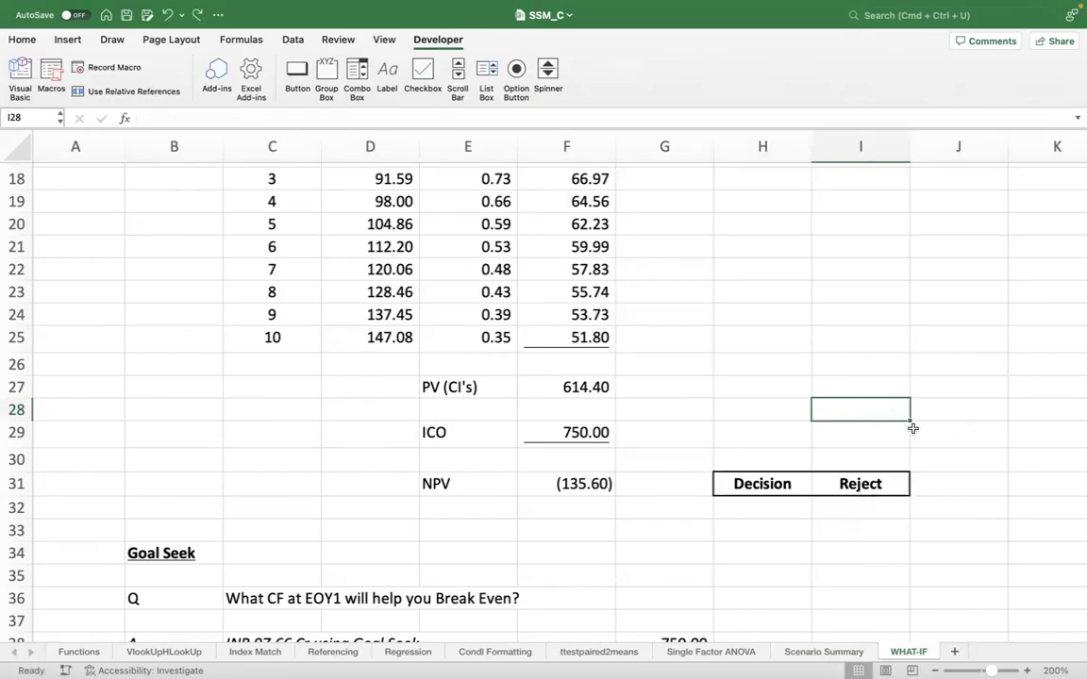
Test the decision formula by setting the ICO in F29 to 450, and undo the change.
{"action": "left_click", "coordinate": [570, 430]}
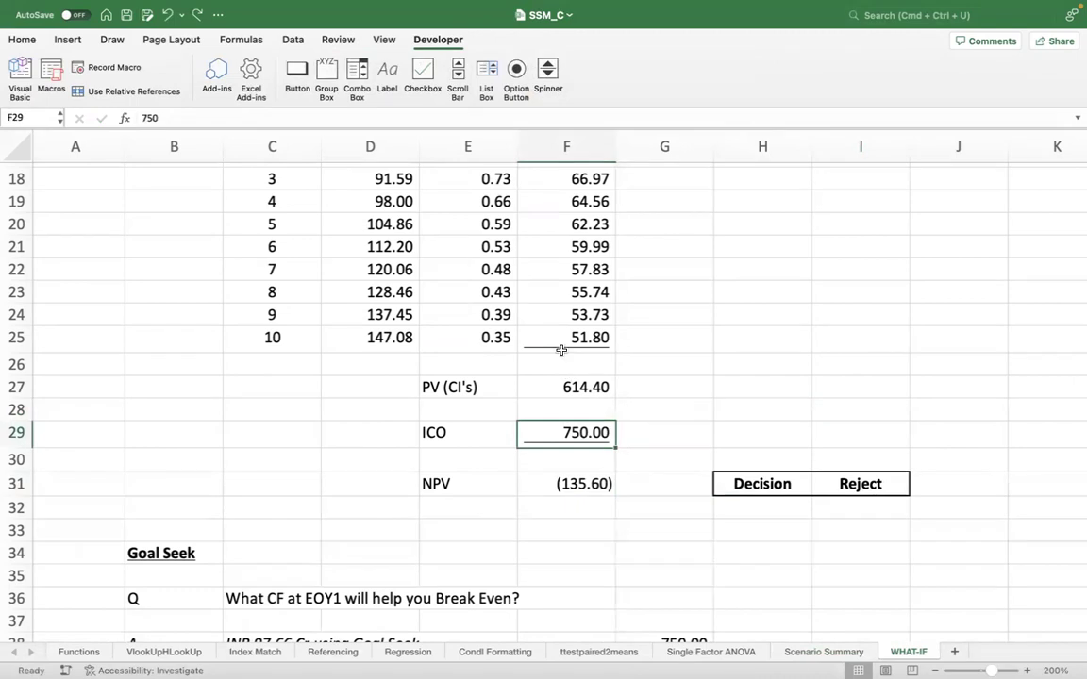
{"action": "scroll", "coordinate": [676, 398], "scroll_direction": "up", "scroll_amount": 1}
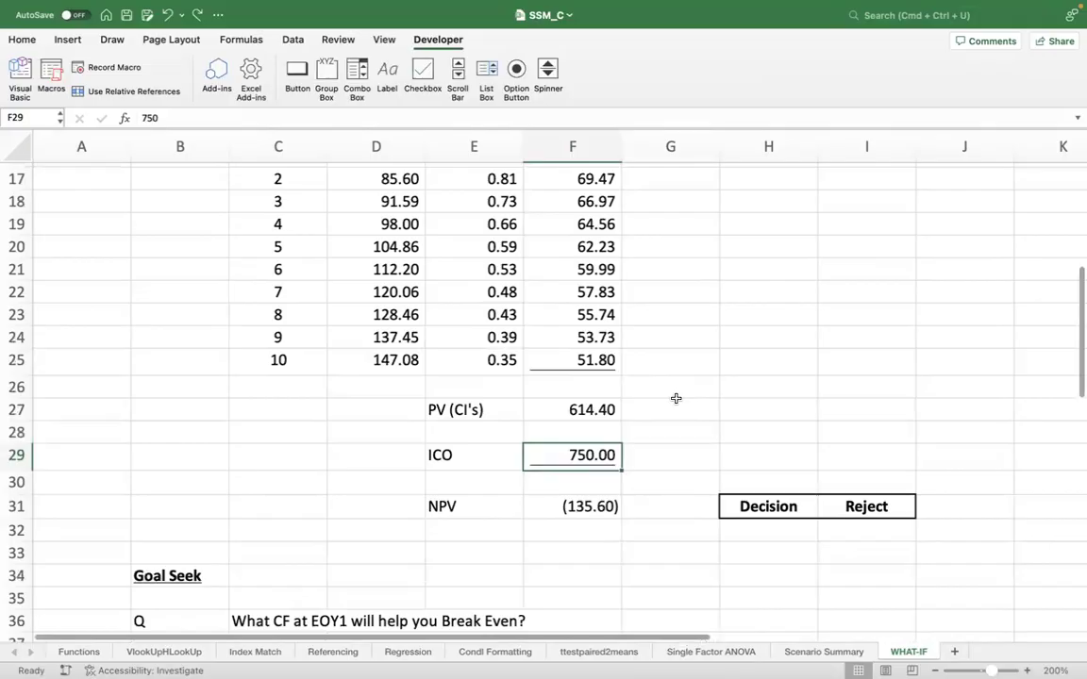
{"action": "type", "text": "450"}
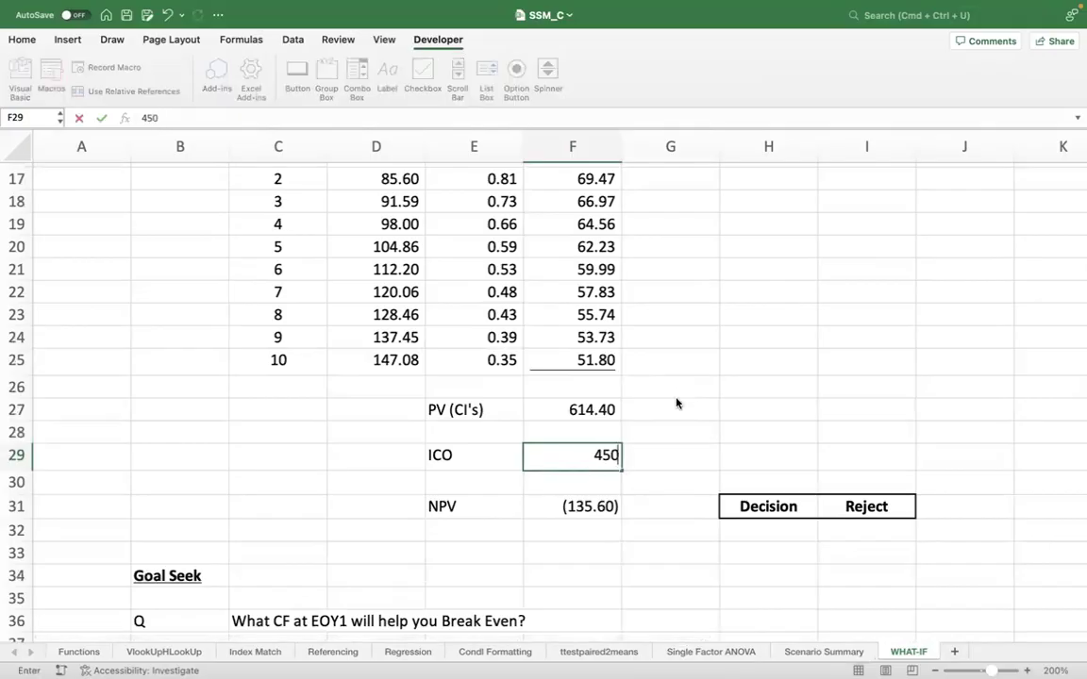
{"action": "key", "text": "Return"}
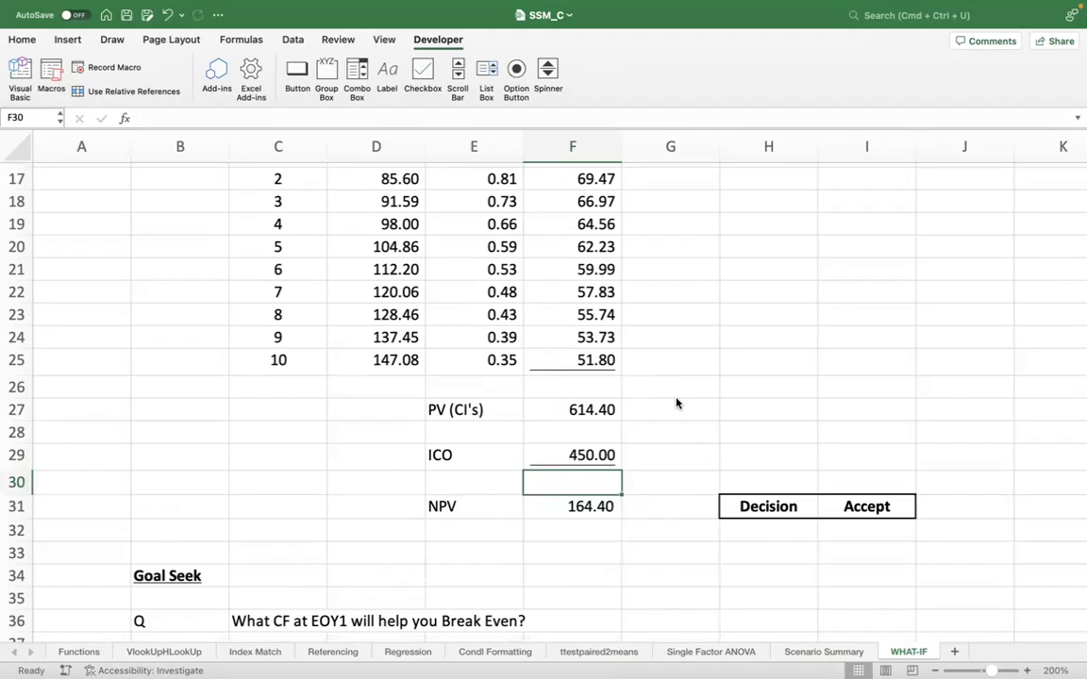
{"action": "key", "text": "super+z"}
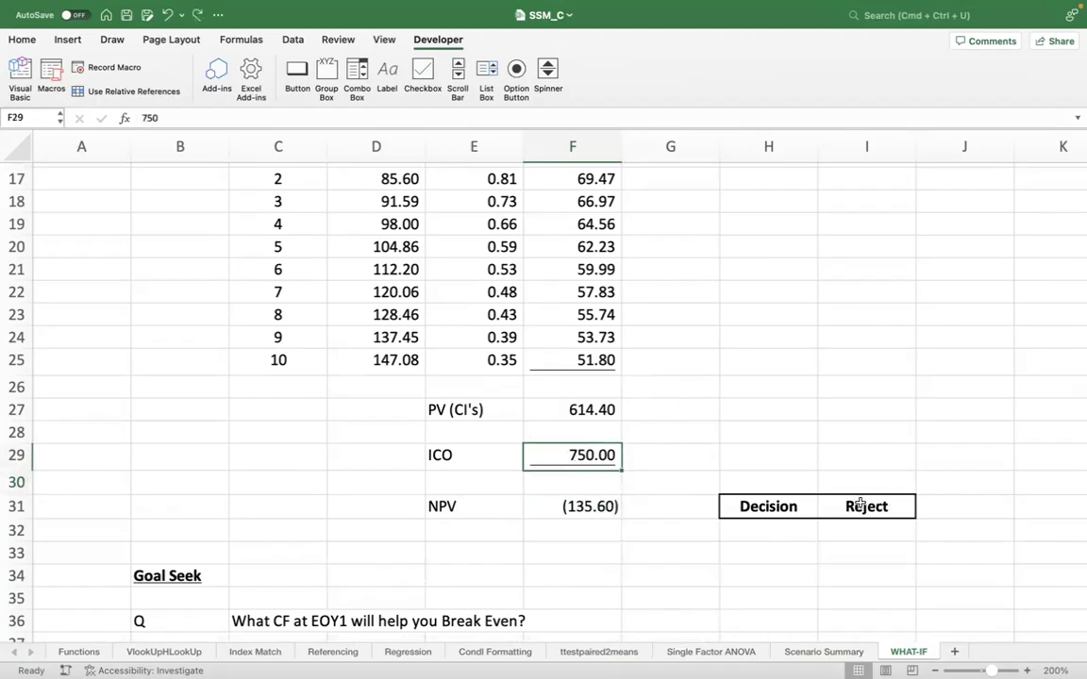
Add a formula-based conditional formatting rule to I31 using =$I$31="Reject" with Light Red Fill with Dark Red Text.
{"action": "left_click", "coordinate": [846, 506]}
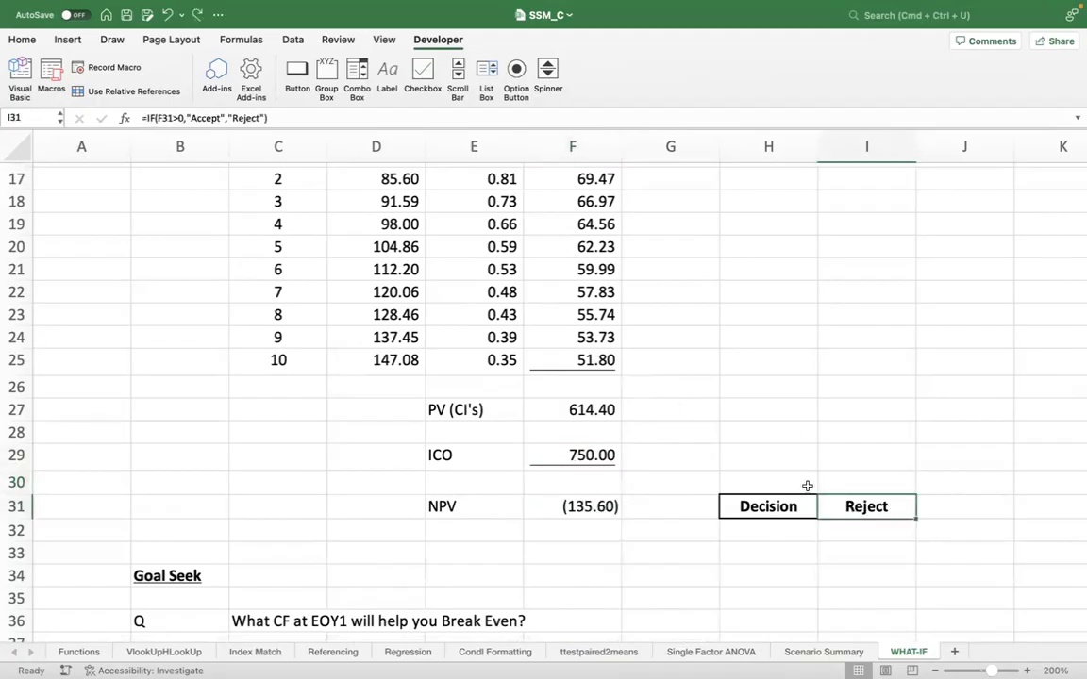
{"action": "left_click", "coordinate": [22, 40]}
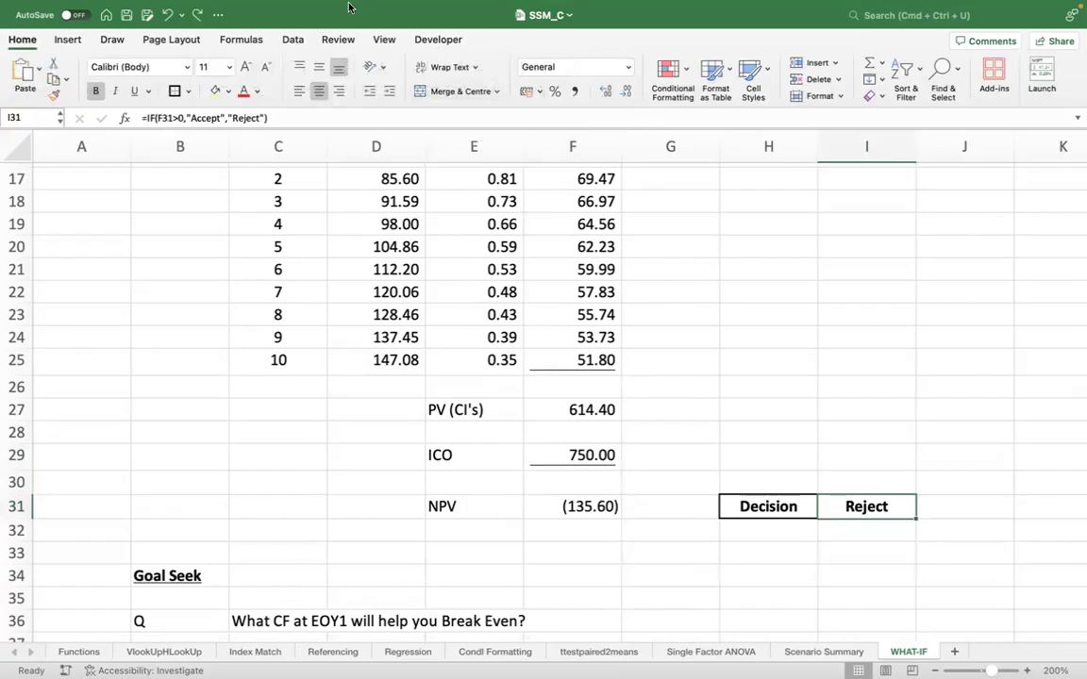
{"action": "left_click", "coordinate": [672, 83]}
{"action": "mouse_move", "coordinate": [802, 93]}
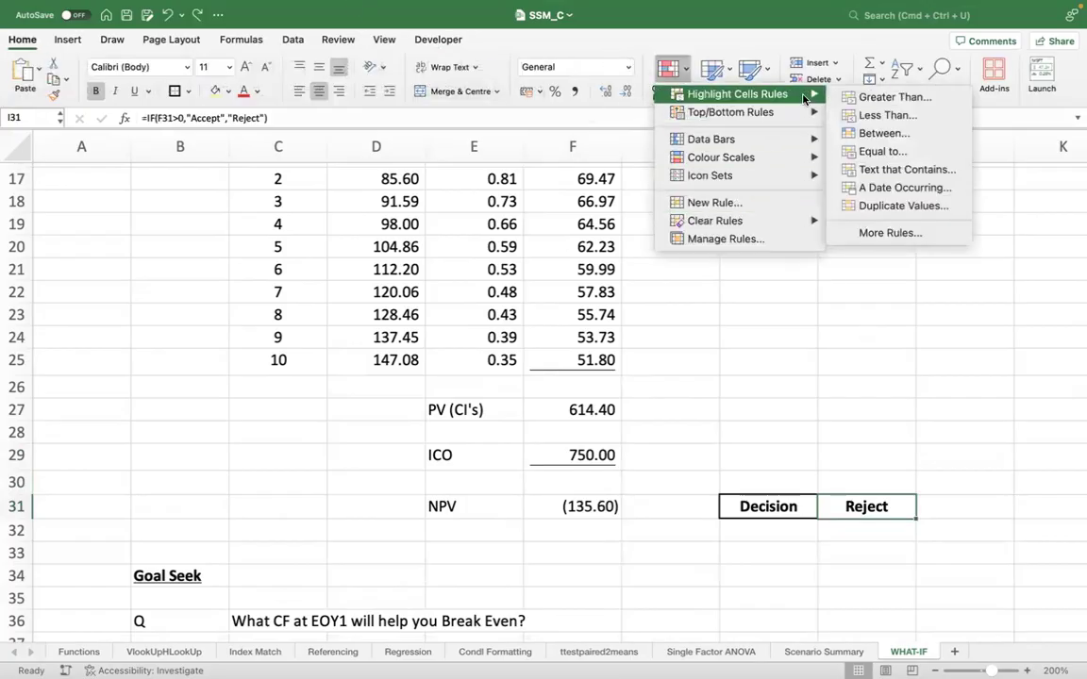
{"action": "left_click", "coordinate": [901, 231]}
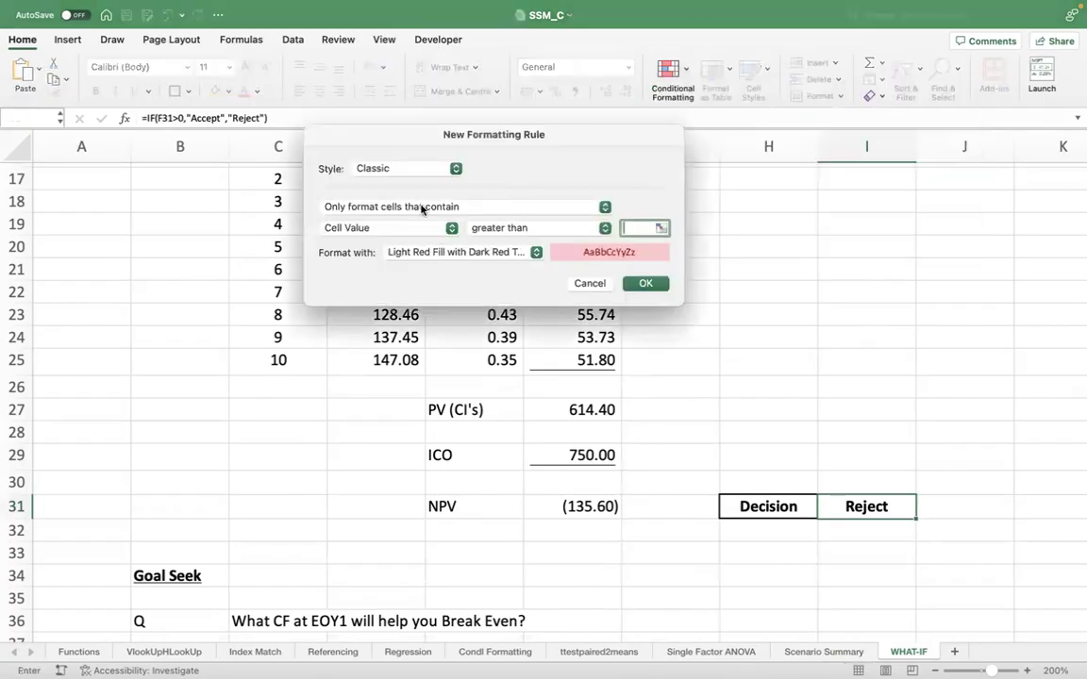
{"action": "left_click", "coordinate": [602, 208]}
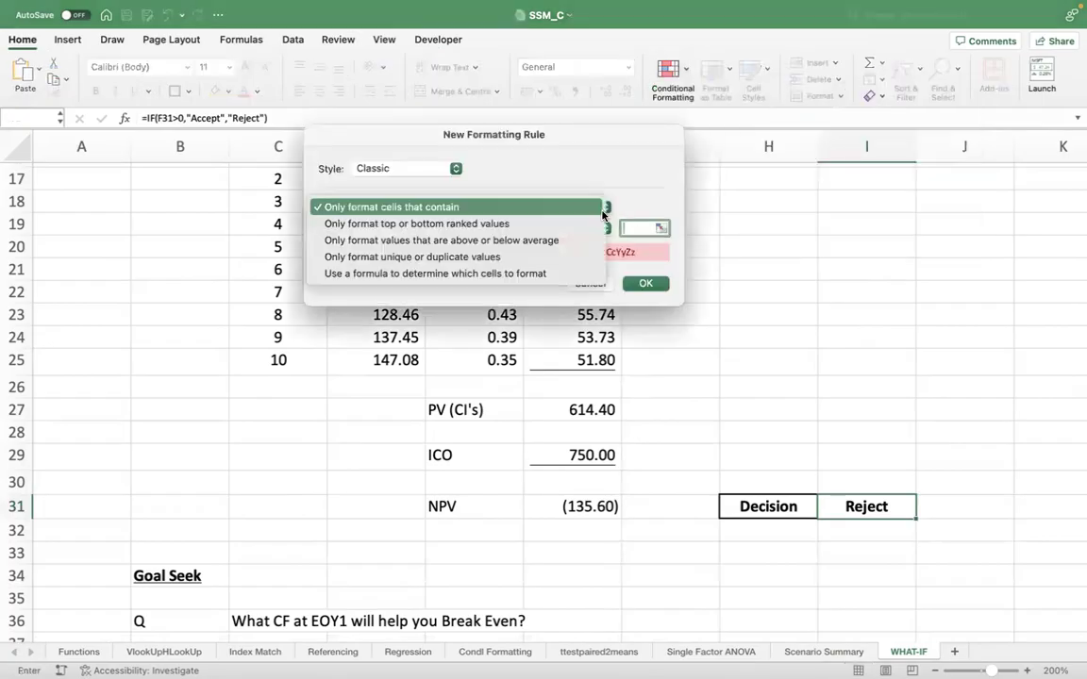
{"action": "left_click", "coordinate": [504, 273]}
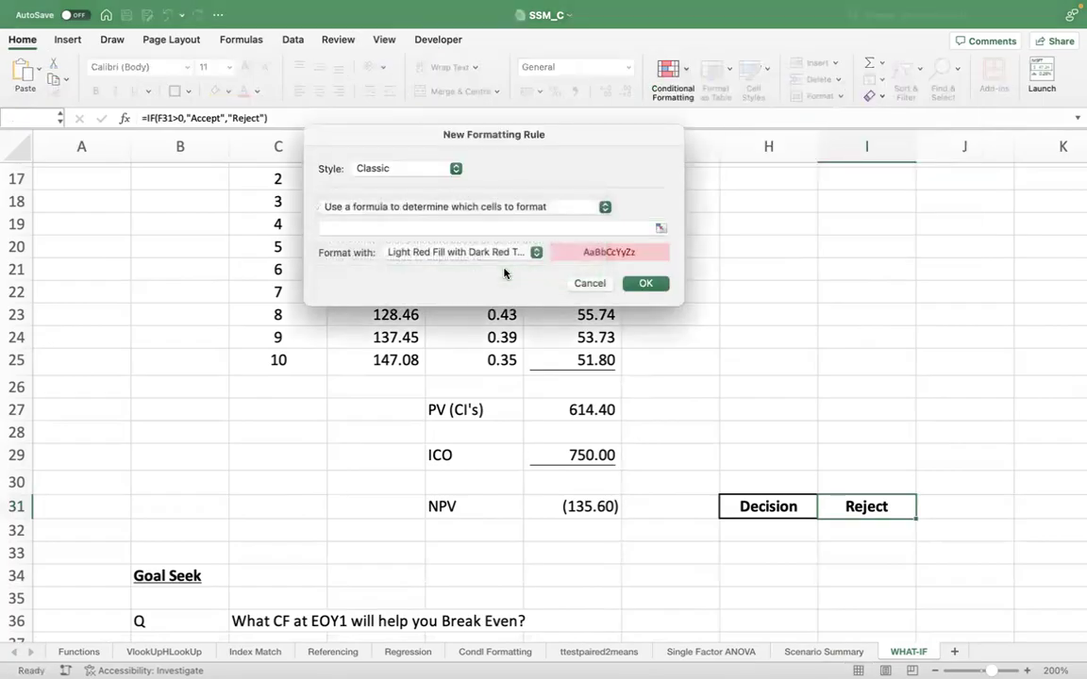
{"action": "left_click", "coordinate": [383, 228]}
{"action": "left_click", "coordinate": [829, 508]}
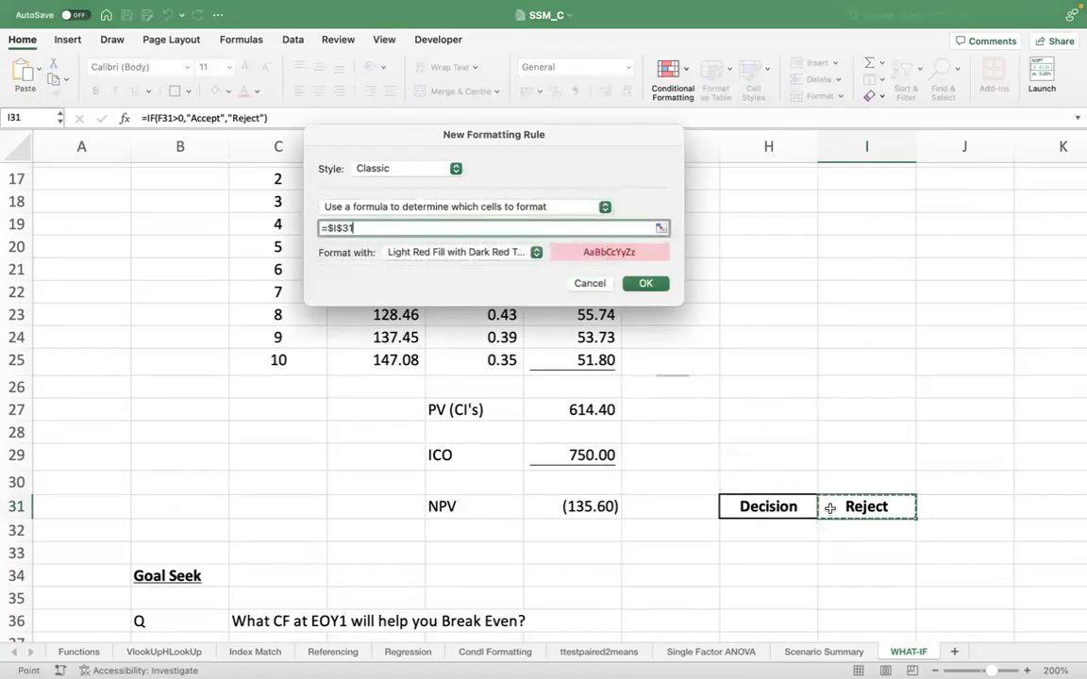
{"action": "type", "text": "=\"Re"}
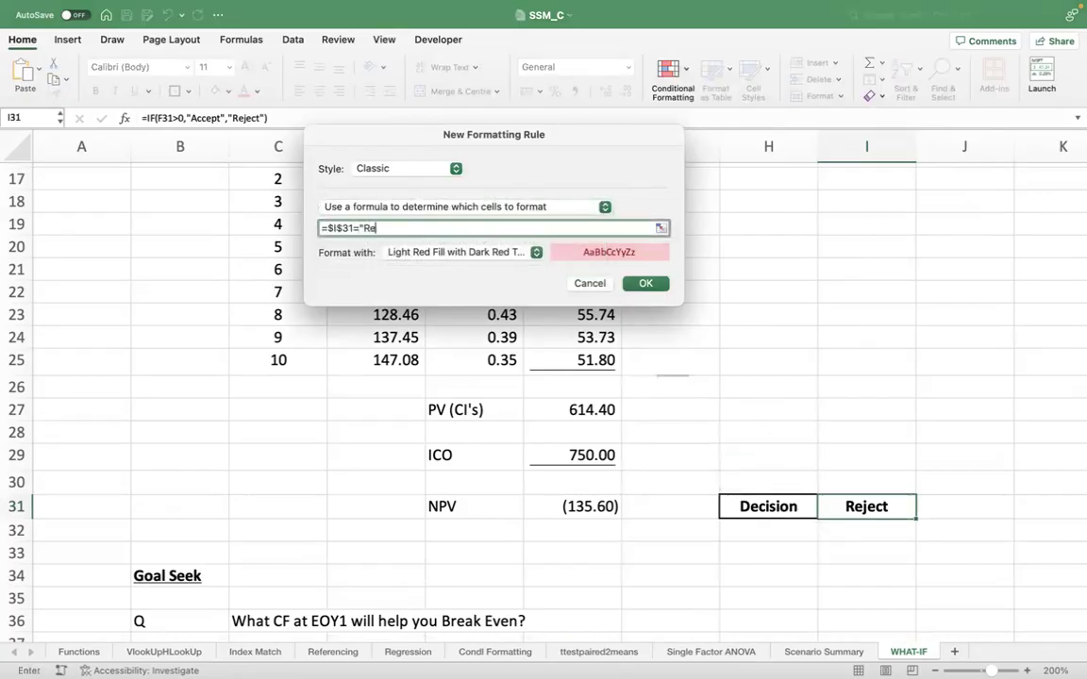
{"action": "type", "text": "ject\""}
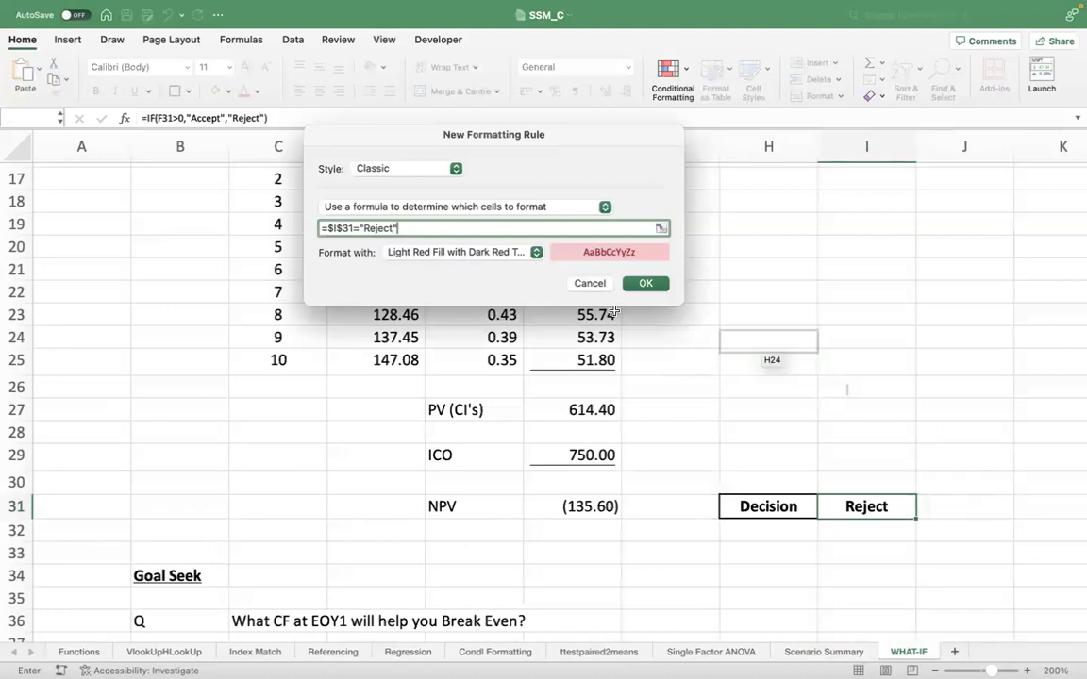
{"action": "left_click", "coordinate": [647, 284]}
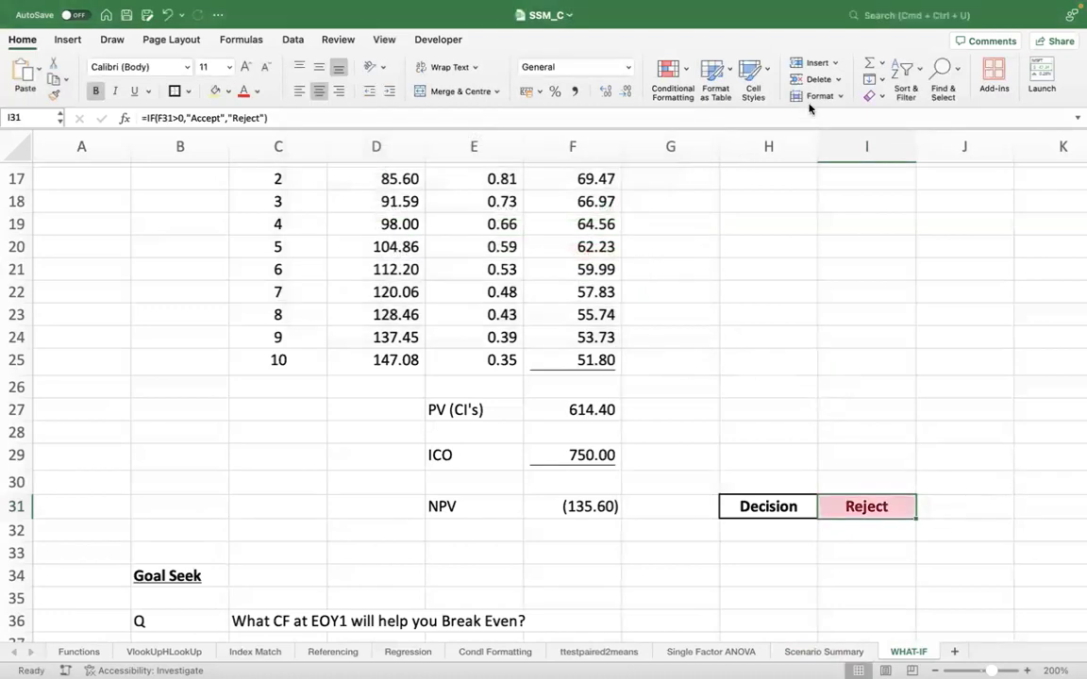
Start a second conditional formatting rule for I31 that uses a formula to determine which cells to format.
{"action": "left_click", "coordinate": [681, 95]}
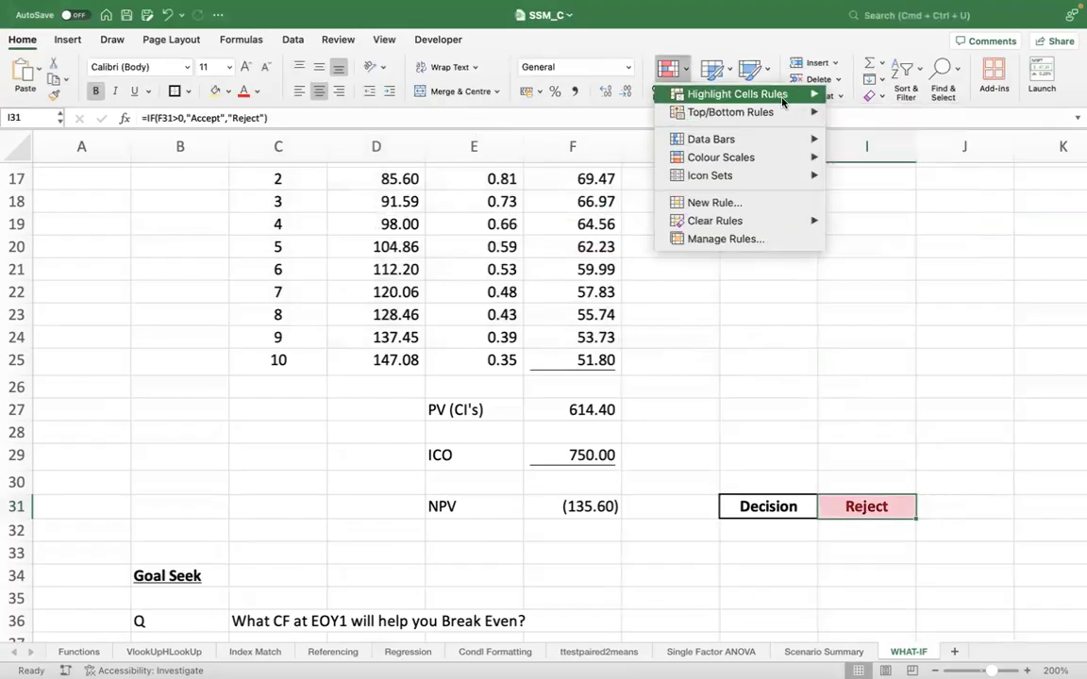
{"action": "mouse_move", "coordinate": [782, 98]}
{"action": "left_click", "coordinate": [890, 233]}
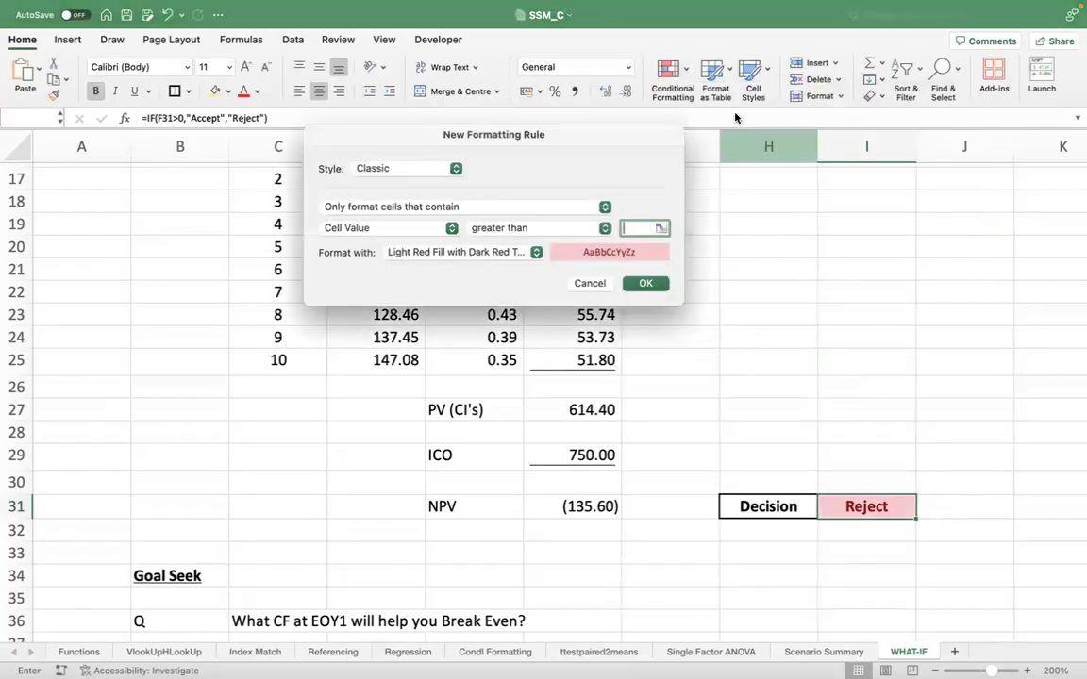
{"action": "left_click", "coordinate": [456, 206]}
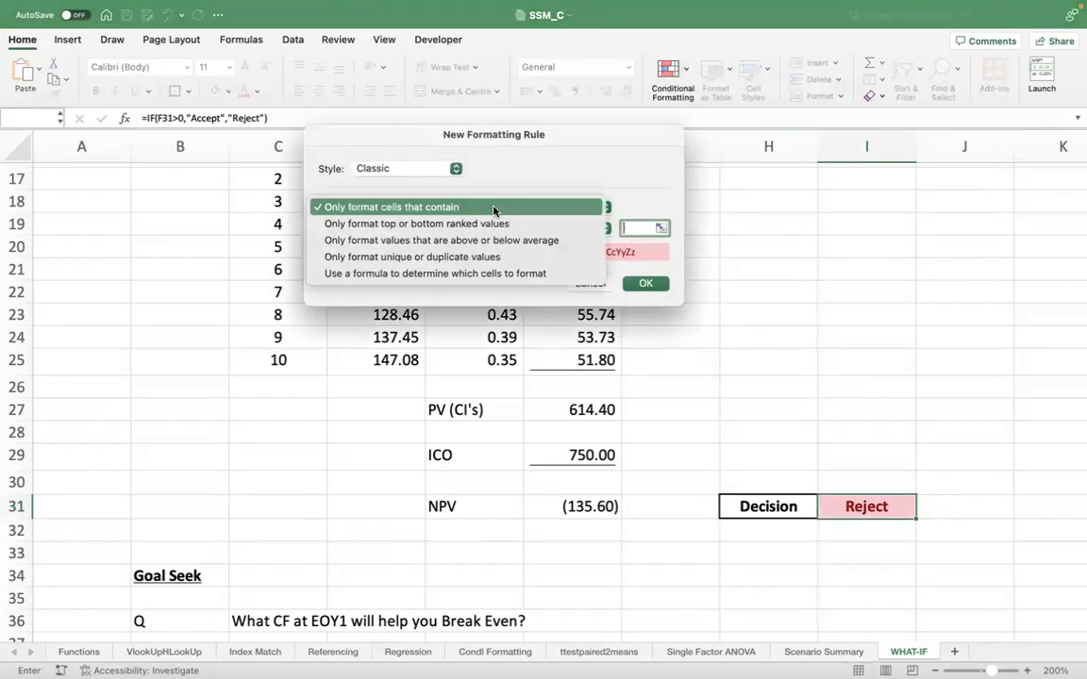
{"action": "left_click", "coordinate": [475, 275]}
{"action": "left_click", "coordinate": [403, 229]}
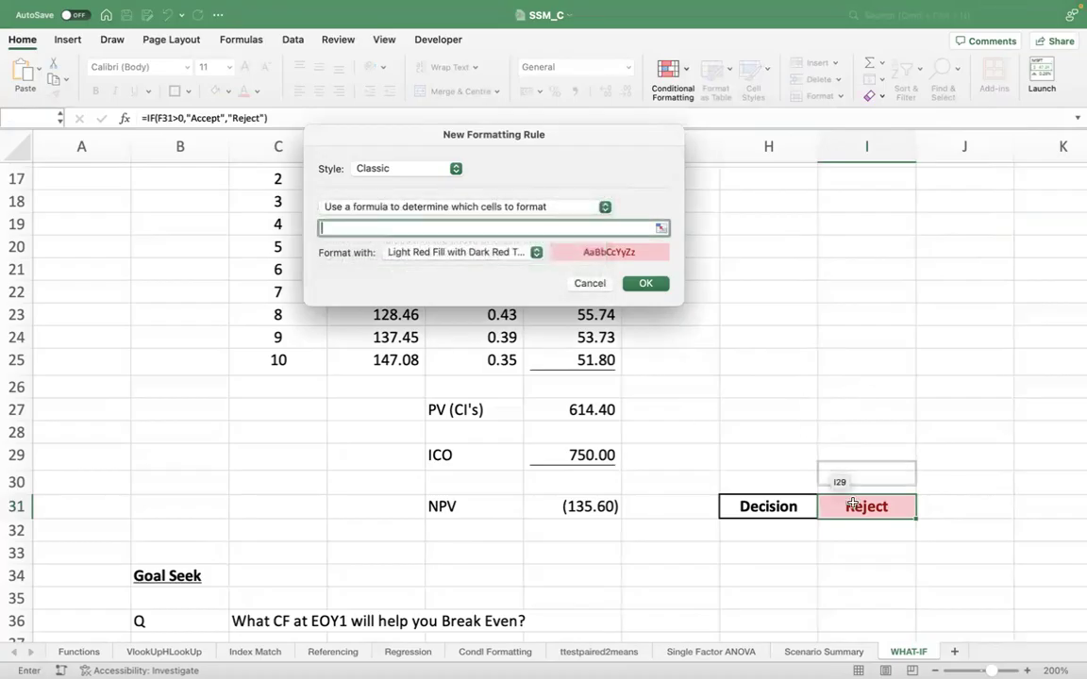
{"action": "left_click", "coordinate": [866, 510]}
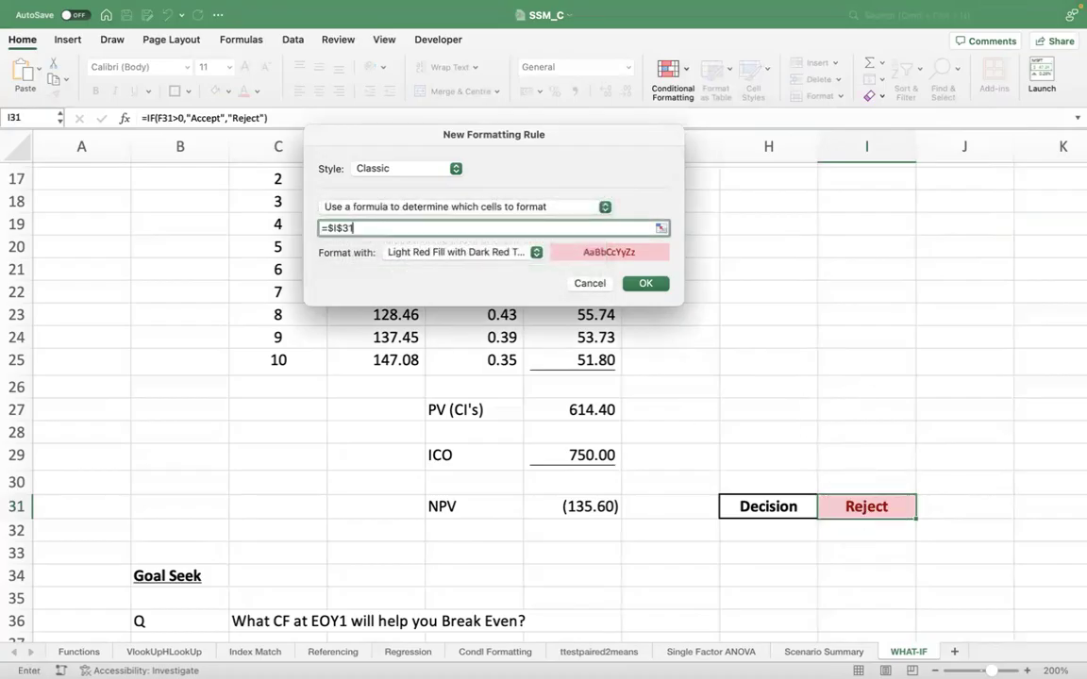
{"action": "type", "text": "=\"Accept\""}
{"action": "left_click", "coordinate": [964, 552]}
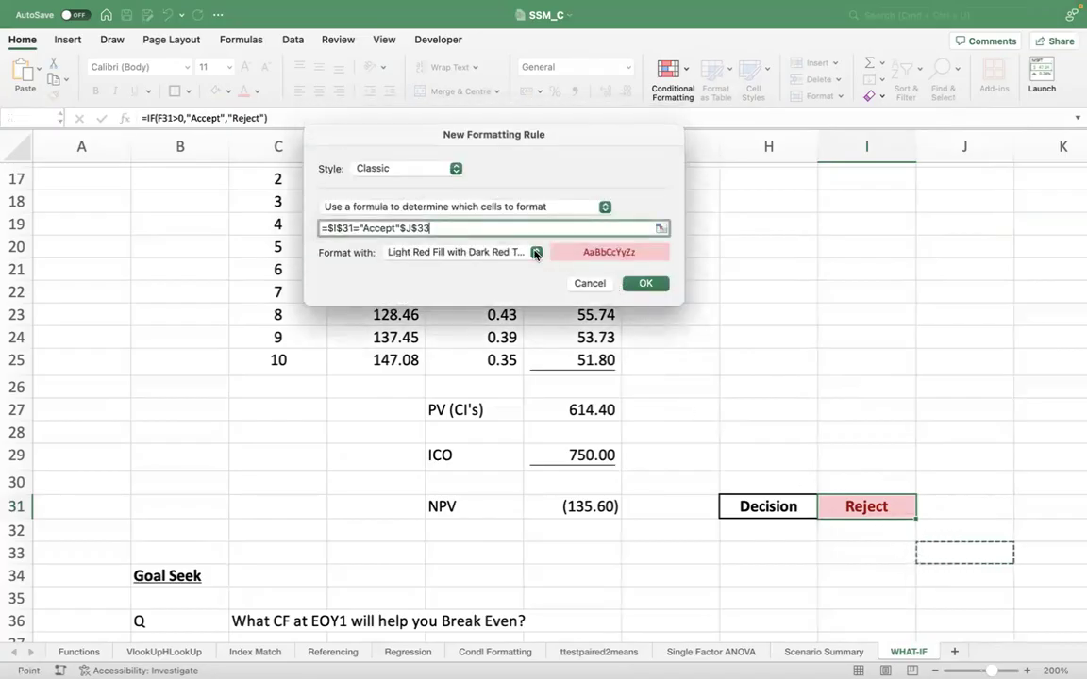
{"action": "key", "text": "BackSpace"}
{"action": "key", "text": "BackSpace"}
{"action": "key", "text": "BackSpace"}
{"action": "key", "text": "BackSpace"}
{"action": "key", "text": "BackSpace"}
{"action": "key", "text": "BackSpace"}
{"action": "key", "text": "BackSpace"}
{"action": "key", "text": "BackSpace"}
{"action": "key", "text": "BackSpace"}
{"action": "key", "text": "BackSpace"}
{"action": "key", "text": "BackSpace"}
{"action": "key", "text": "BackSpace"}
{"action": "key", "text": "BackSpace"}
{"action": "key", "text": "BackSpace"}
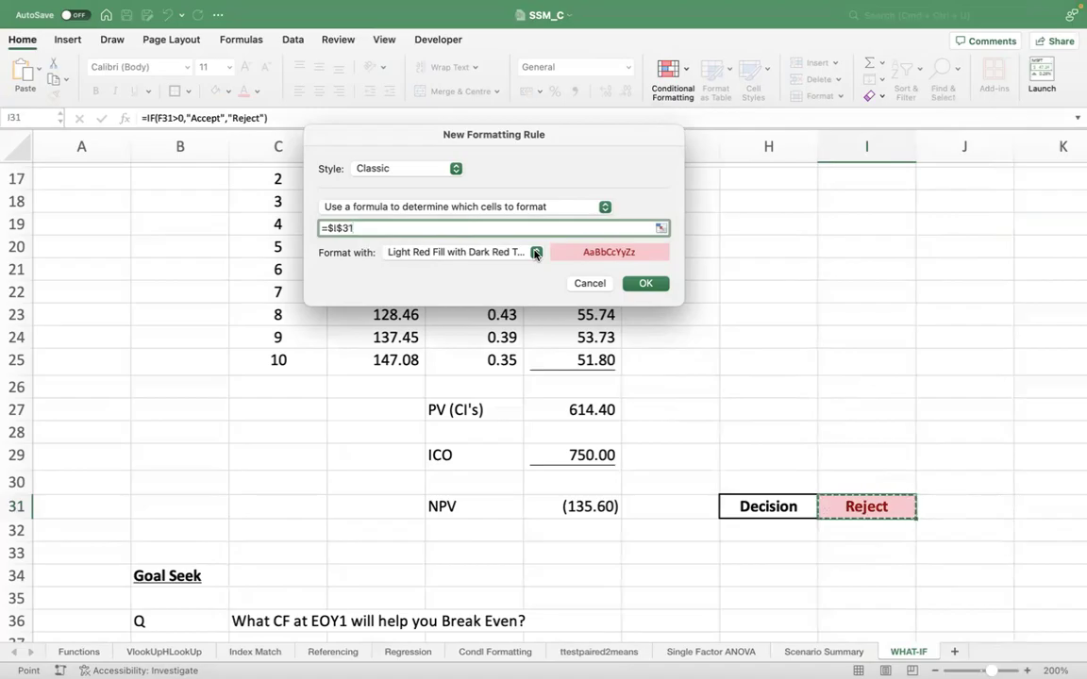
{"action": "key", "text": "BackSpace"}
{"action": "key", "text": "BackSpace"}
{"action": "key", "text": "BackSpace"}
{"action": "key", "text": "BackSpace"}
{"action": "key", "text": "BackSpace"}
{"action": "key", "text": "BackSpace"}
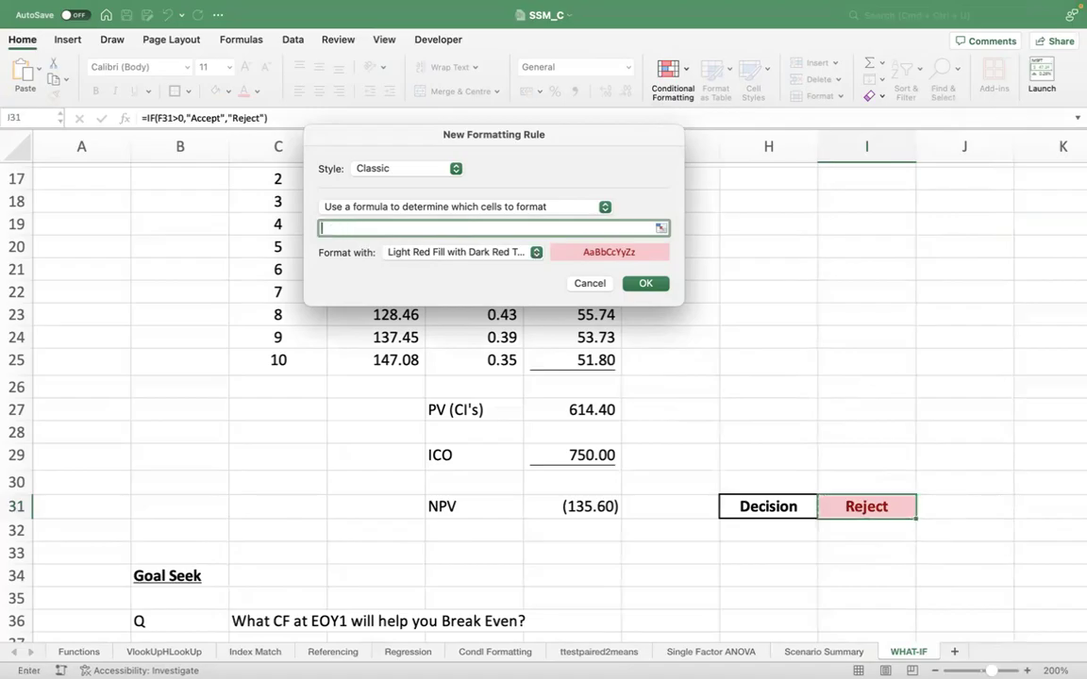
Complete the rule with the formula =$I$31="Accept" and the Green Fill with Dark Green Text format.
{"action": "left_click", "coordinate": [868, 510]}
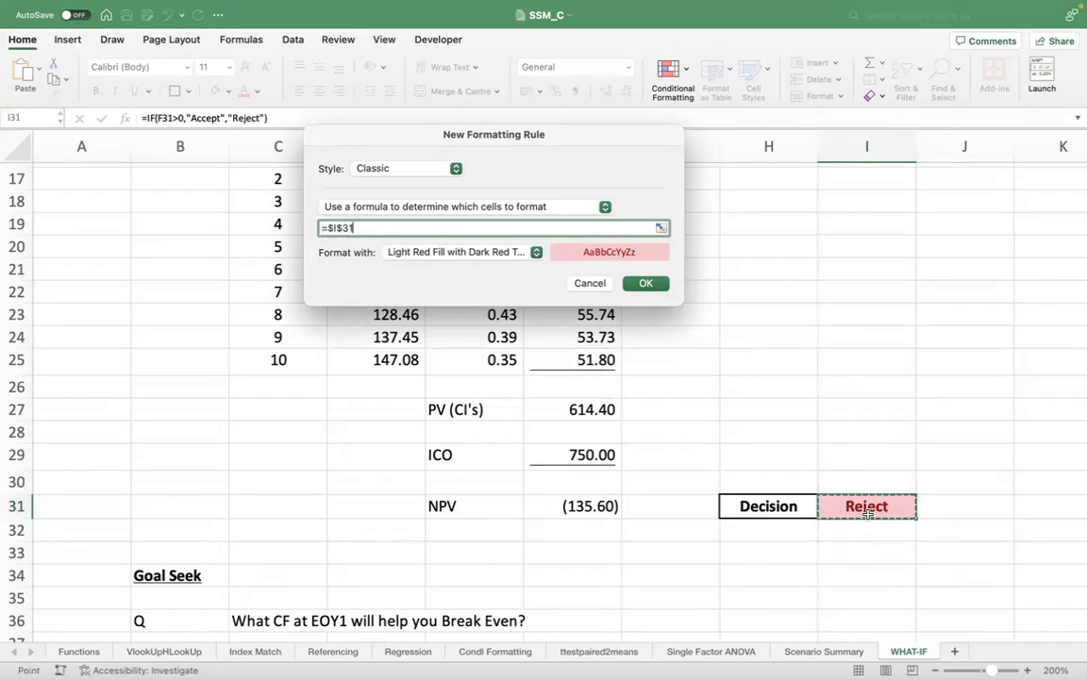
{"action": "type", "text": "=\"Acce"}
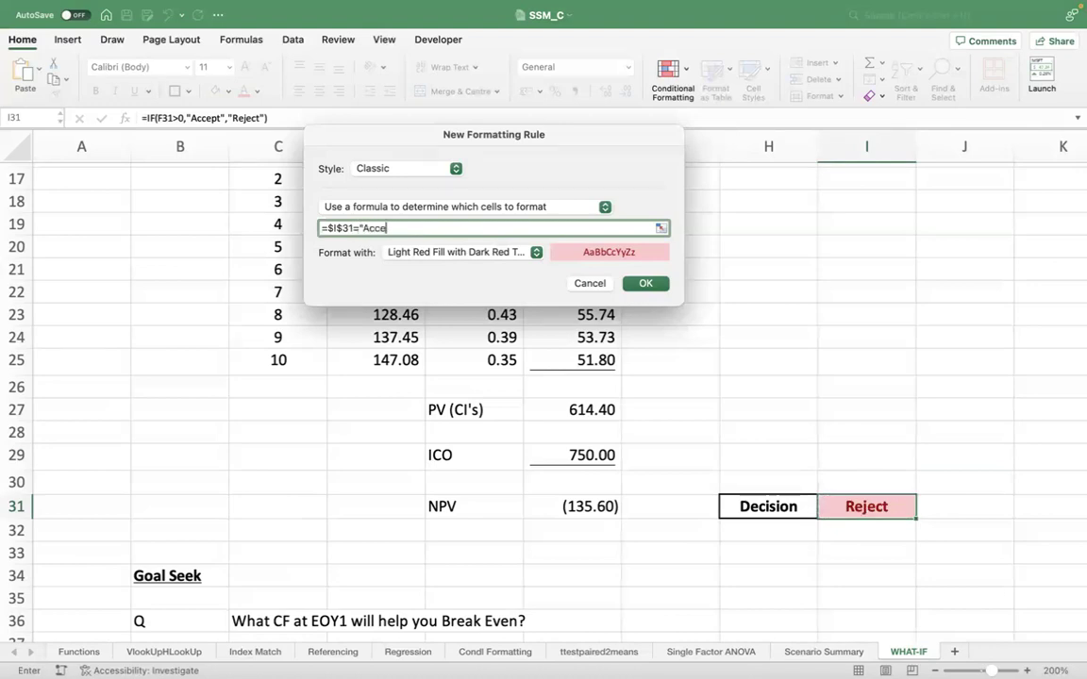
{"action": "type", "text": "pt\""}
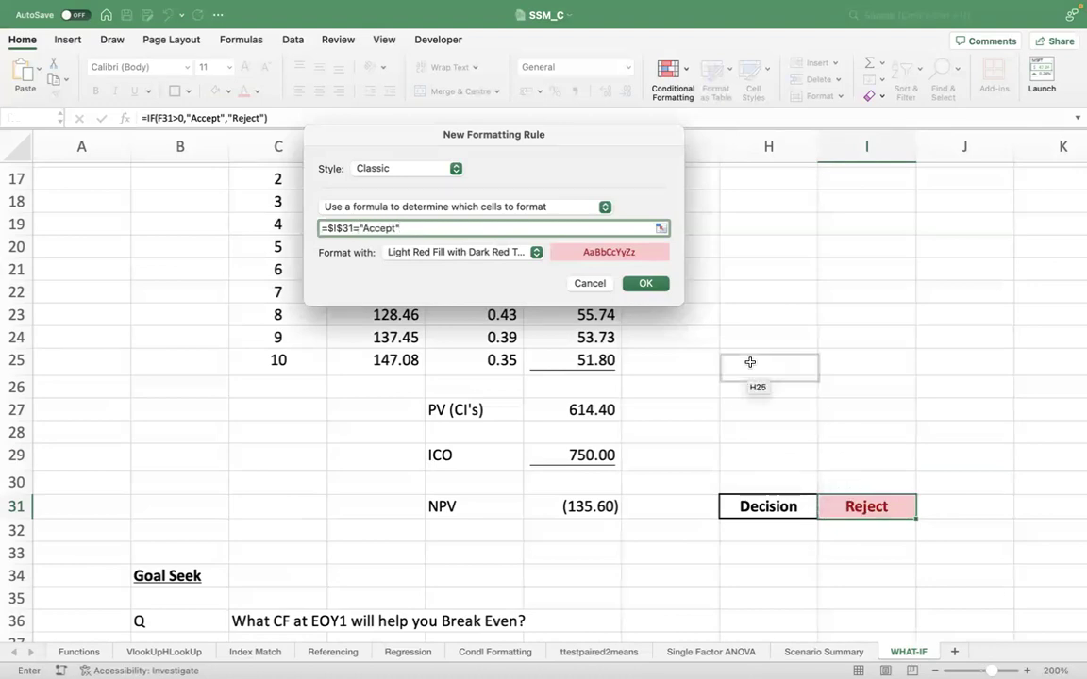
{"action": "left_click", "coordinate": [535, 255]}
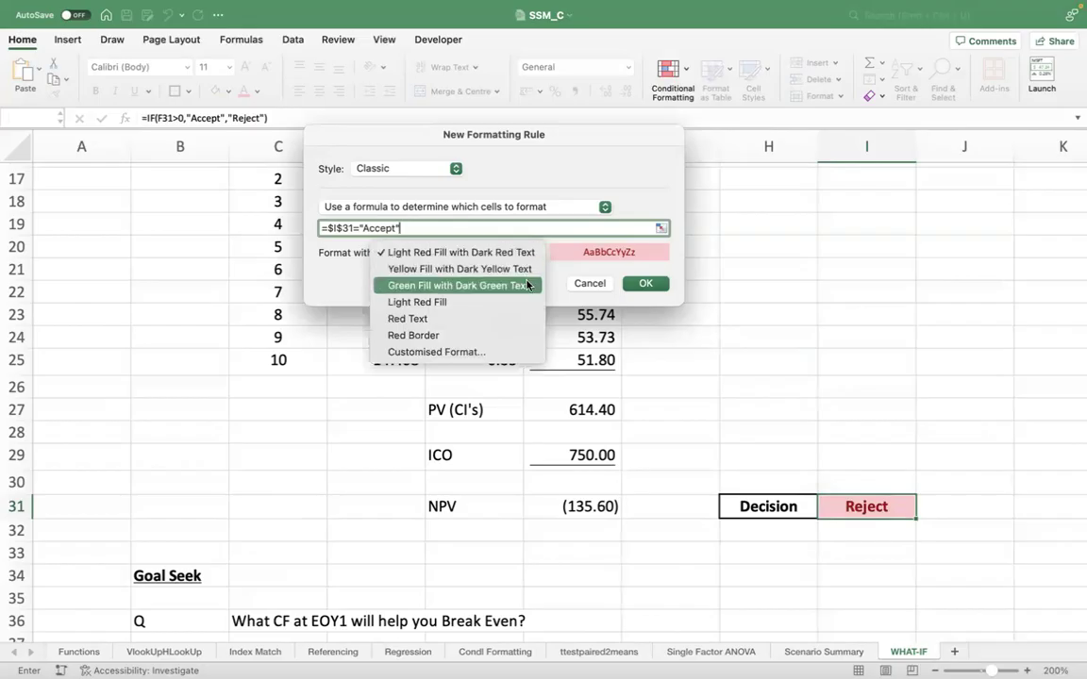
{"action": "left_click", "coordinate": [514, 281]}
{"action": "left_click", "coordinate": [647, 285]}
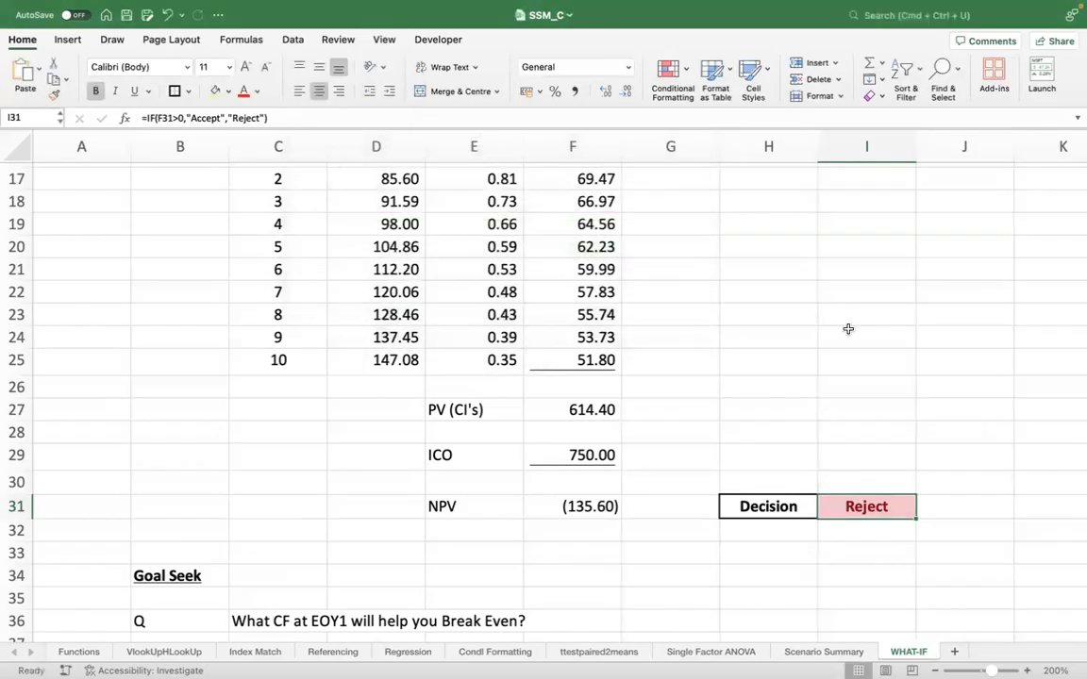
Test the decision cell's conditional formatting by setting the ICO in F29 to 400, and undo the change.
{"action": "left_click", "coordinate": [581, 455]}
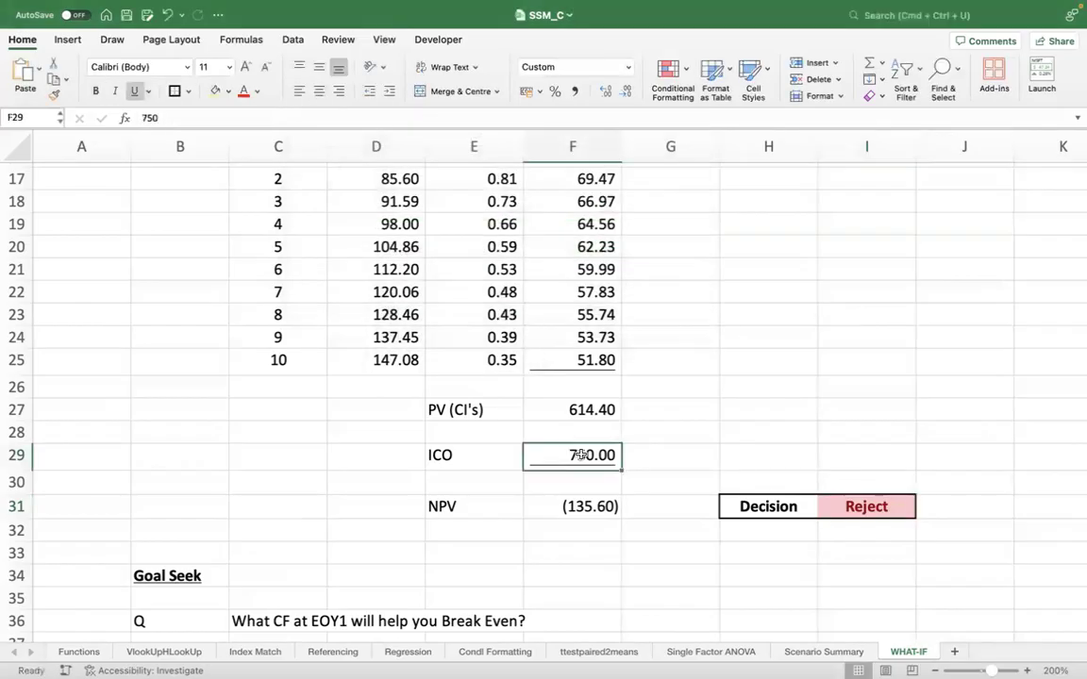
{"action": "type", "text": "400]"}
{"action": "key", "text": "Return"}
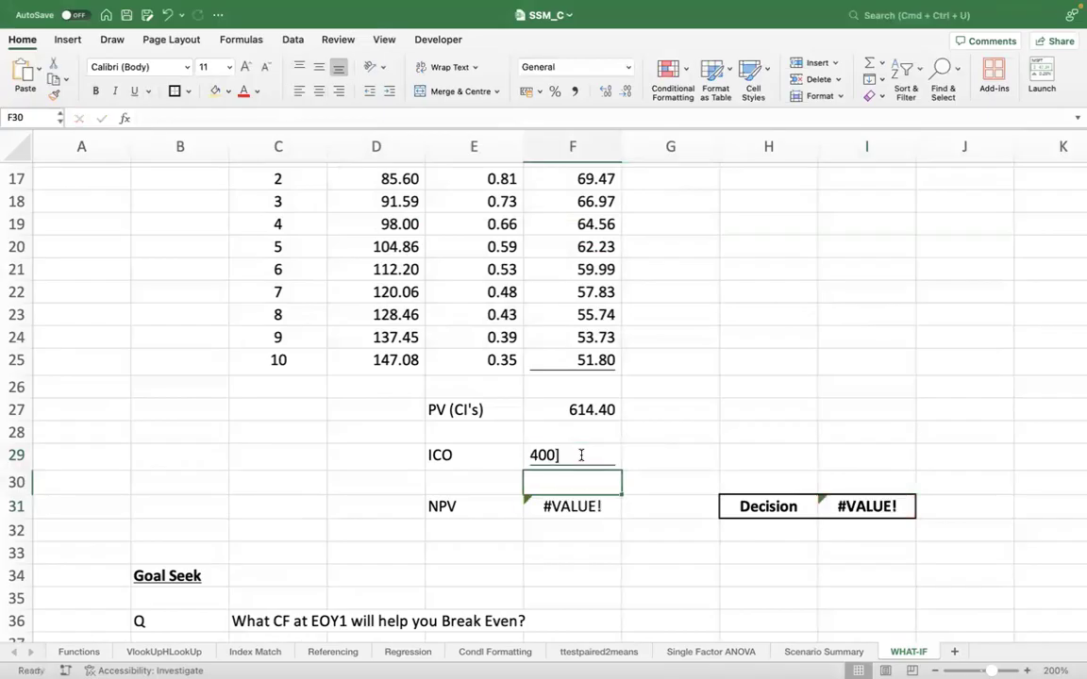
{"action": "key", "text": "super+a"}
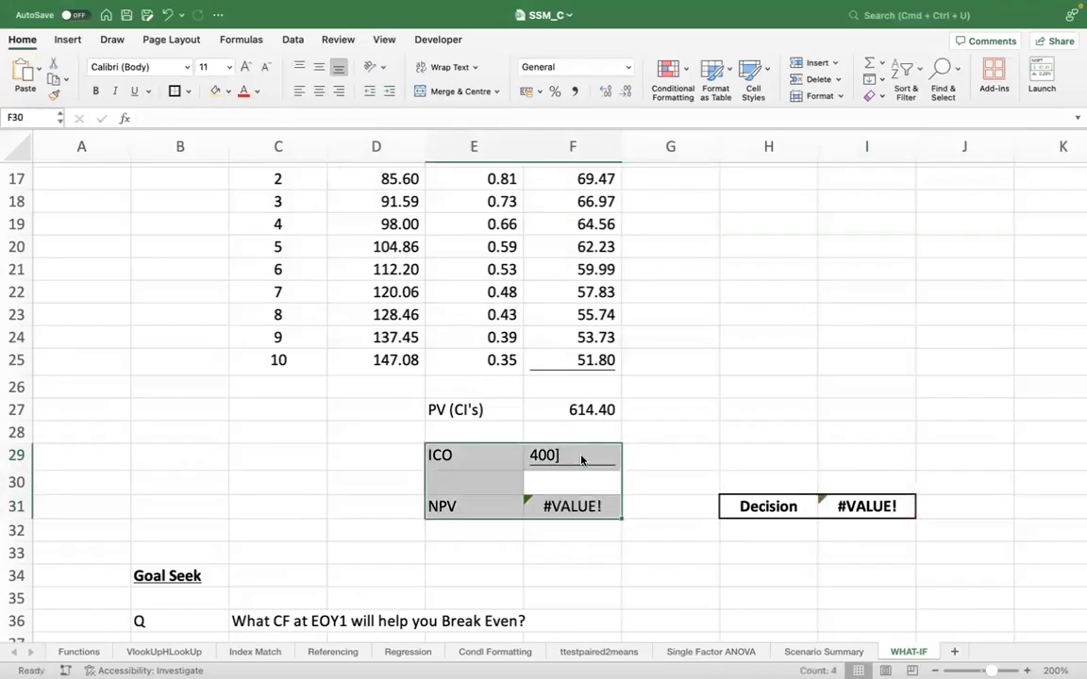
{"action": "key", "text": "super+z"}
{"action": "type", "text": "400"}
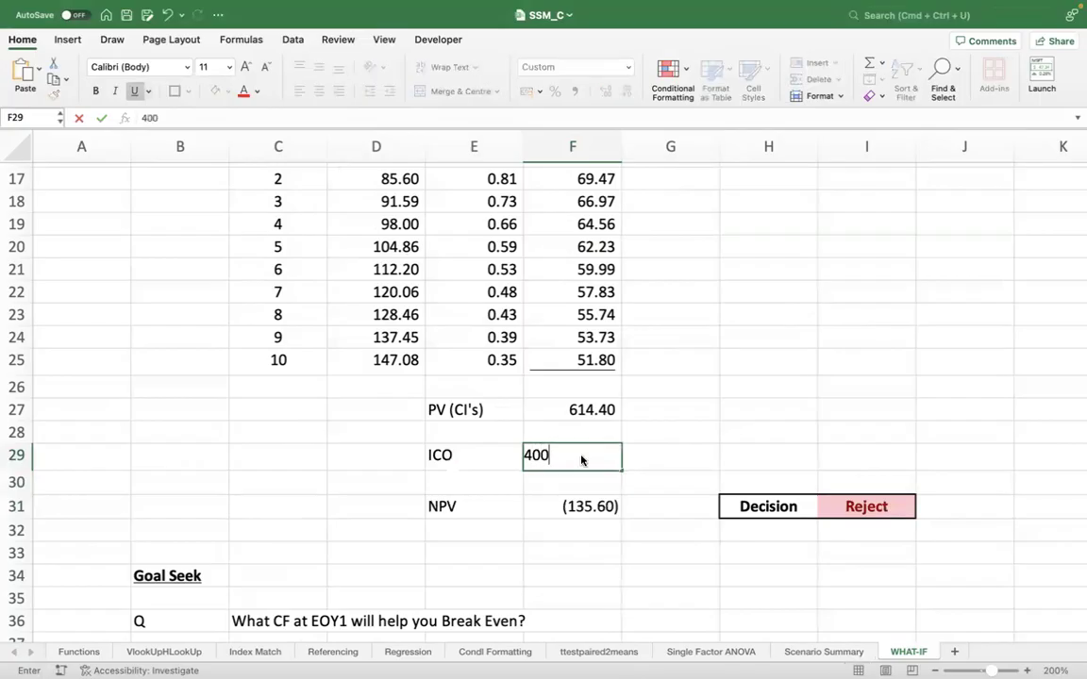
{"action": "key", "text": "Return"}
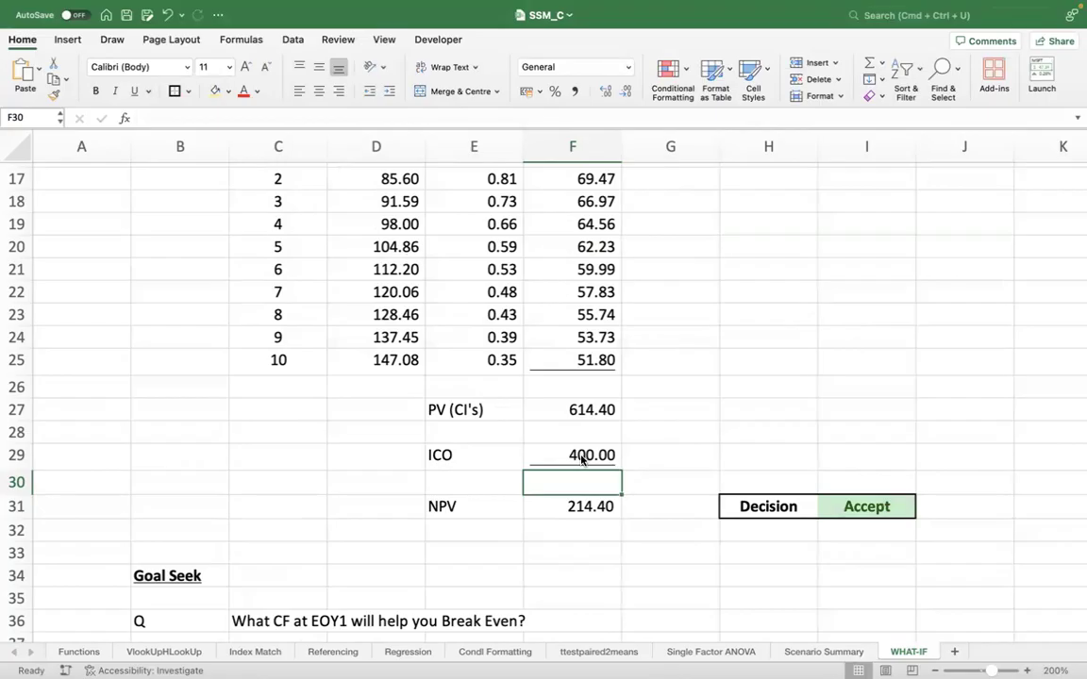
{"action": "type", "text": "x"}
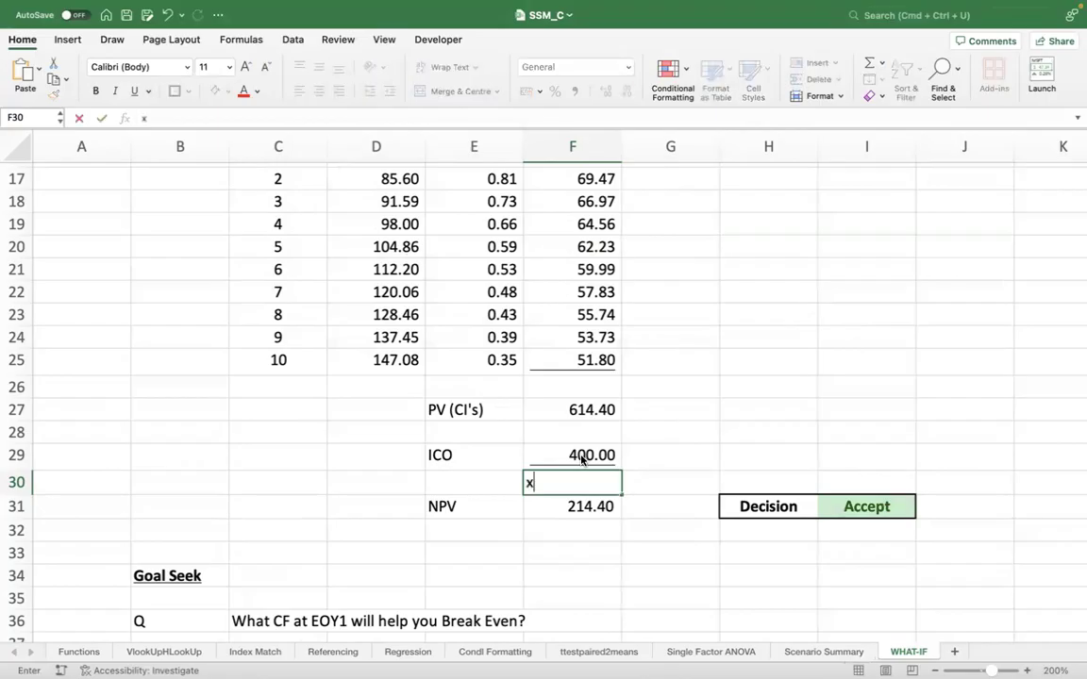
{"action": "key", "text": "Escape"}
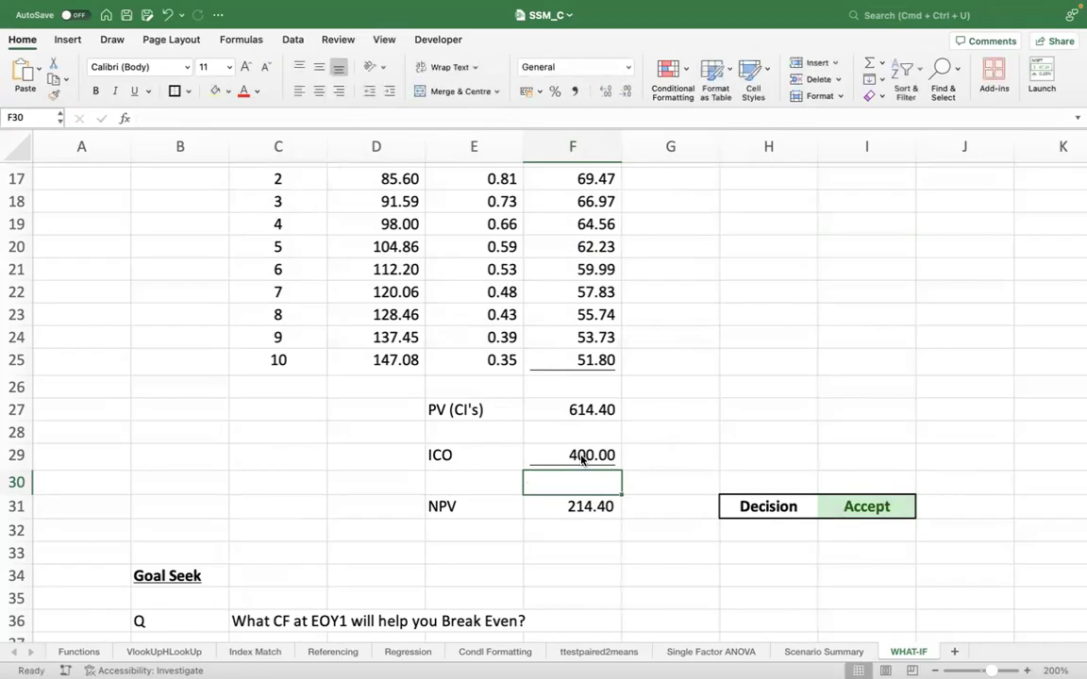
{"action": "key", "text": "super+z"}
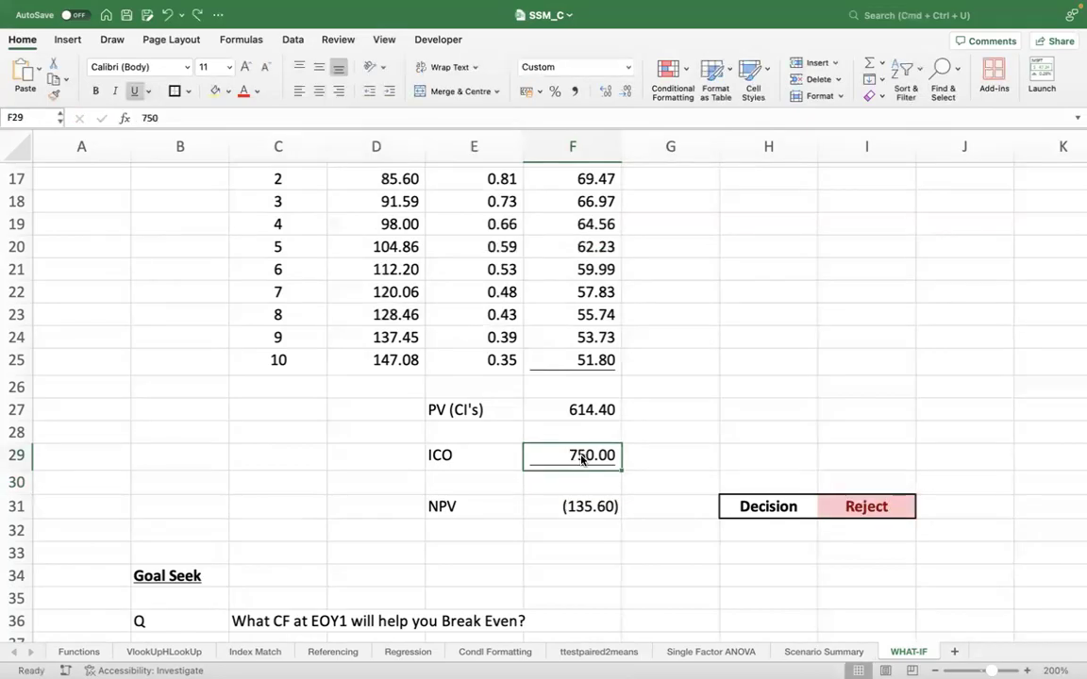